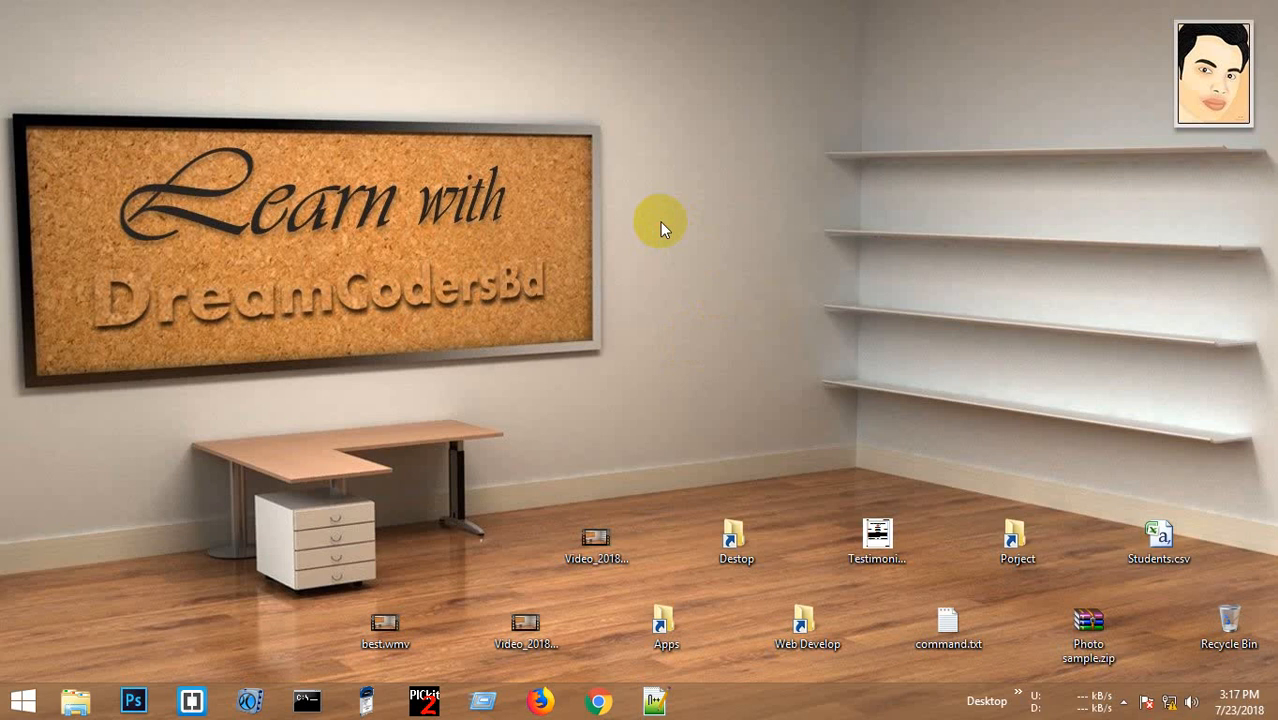
- Find and launch Proteus 8 Professional
key("super+s")
type("prot")
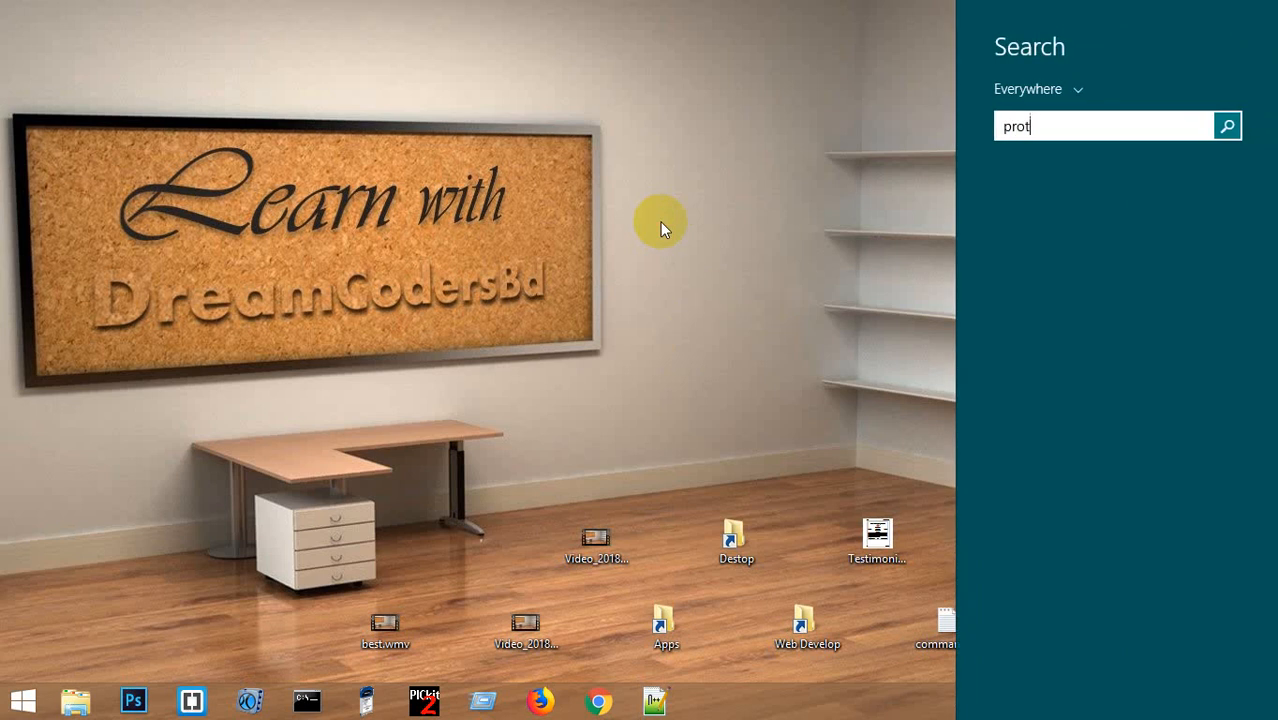
type("eus 8 Professional")
key("Return")
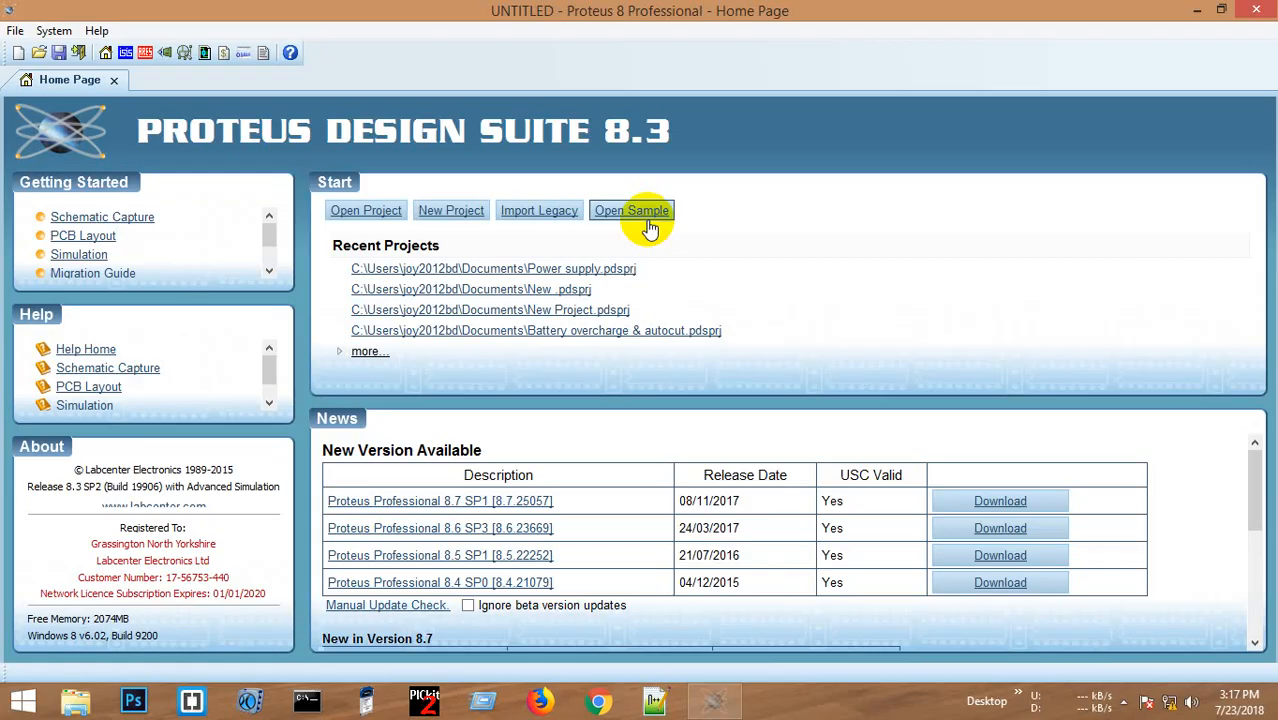
- Create a new project named somethingt.pdsprj with the DEFAULT schematic template, no firmware project and the remaining wizard defaults
left_click(15, 30)
left_click(562, 210)
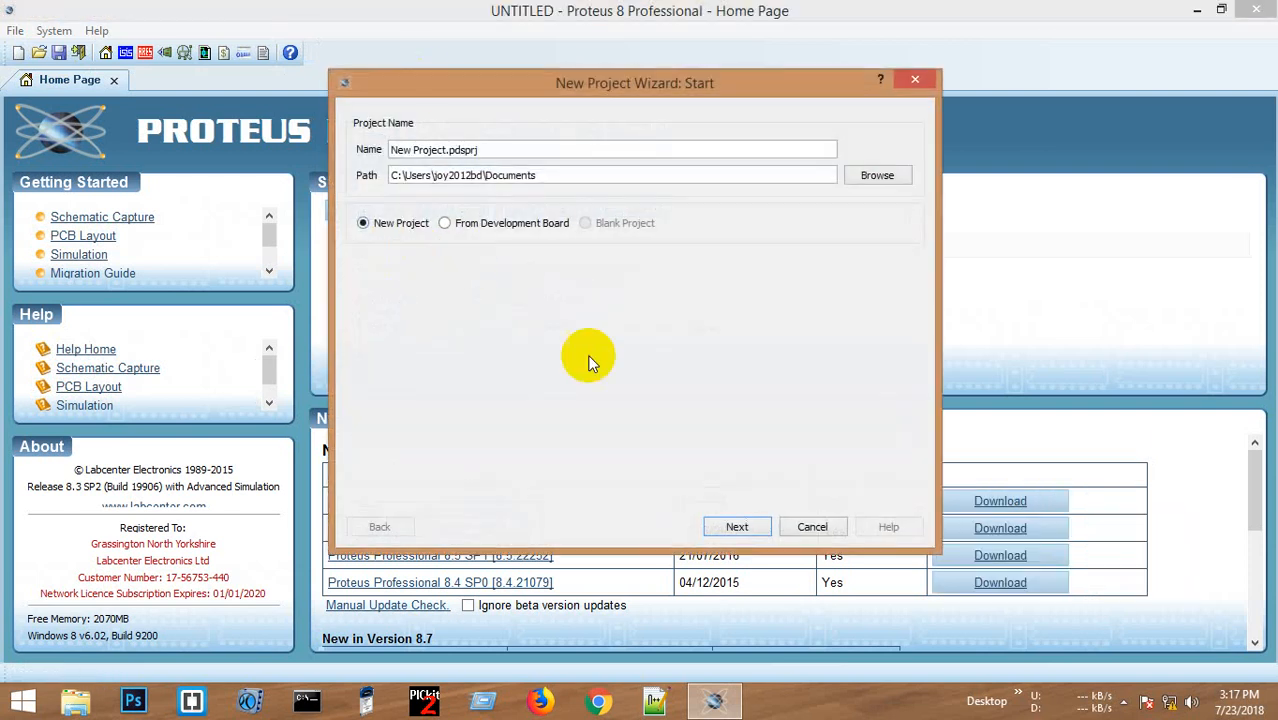
left_click_drag(443, 150, 255, 178)
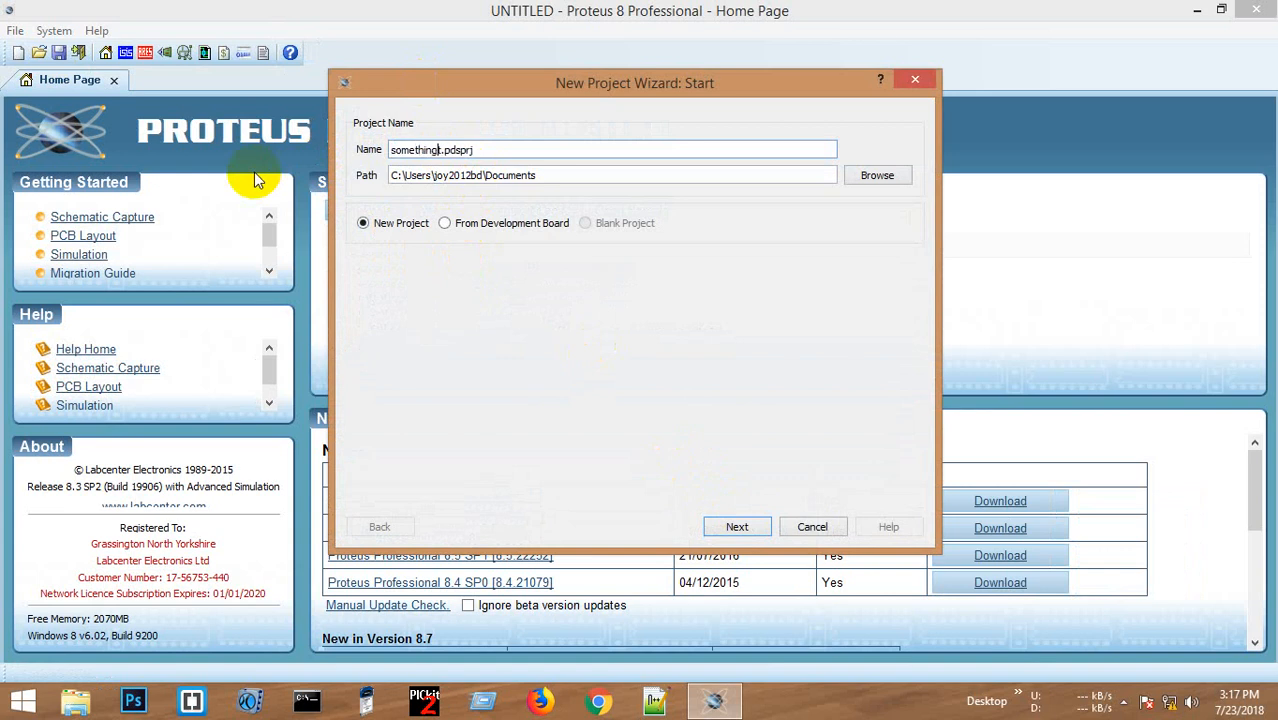
key("Return")
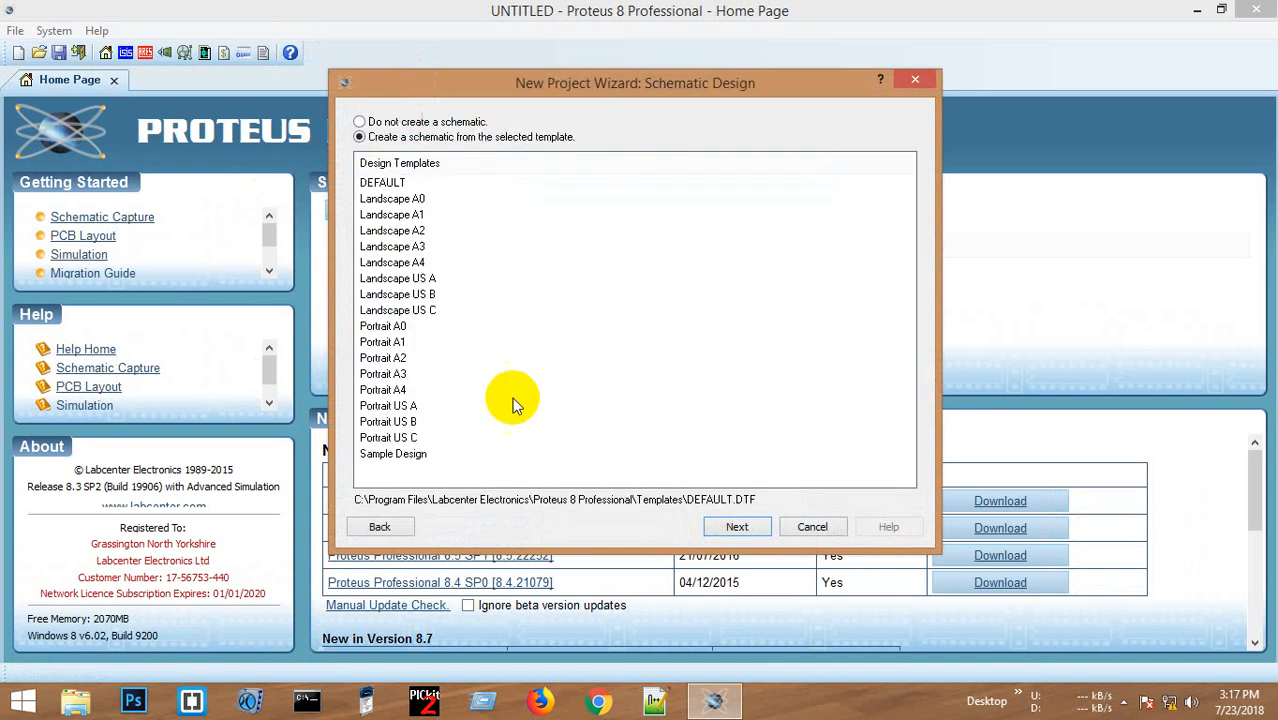
left_click(745, 528)
left_click(744, 527)
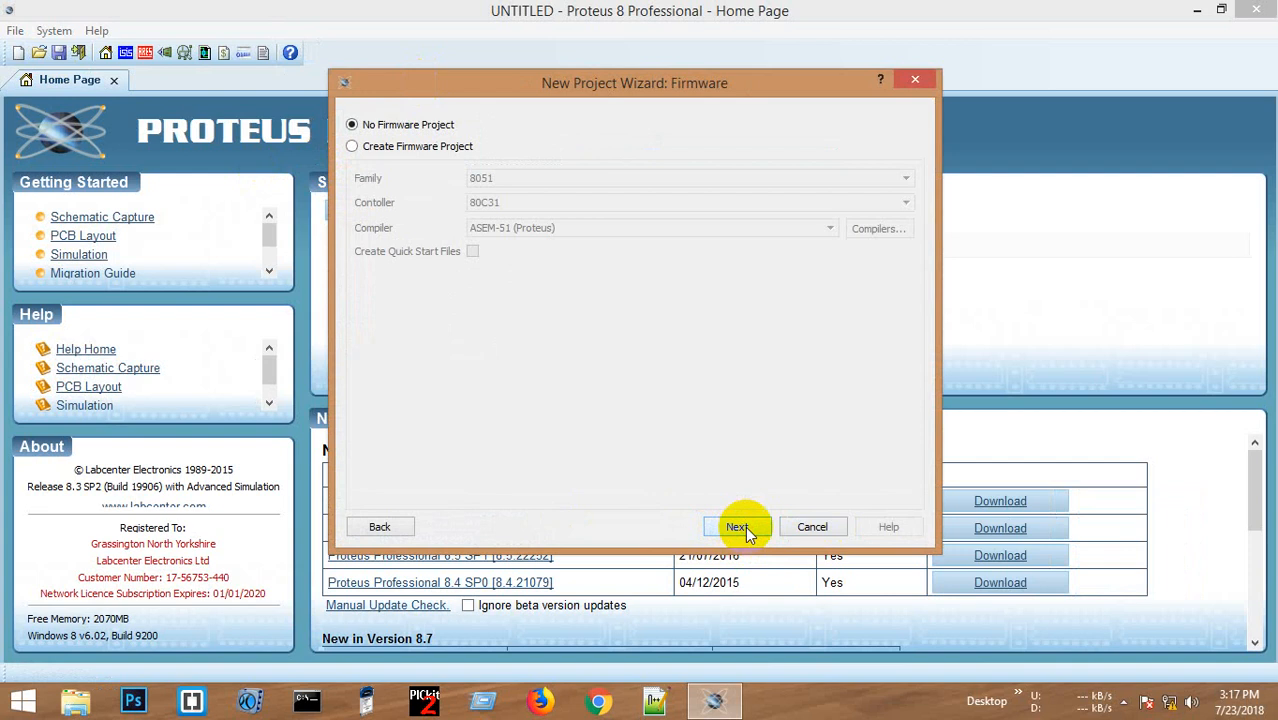
left_click(745, 527)
left_click(745, 527)
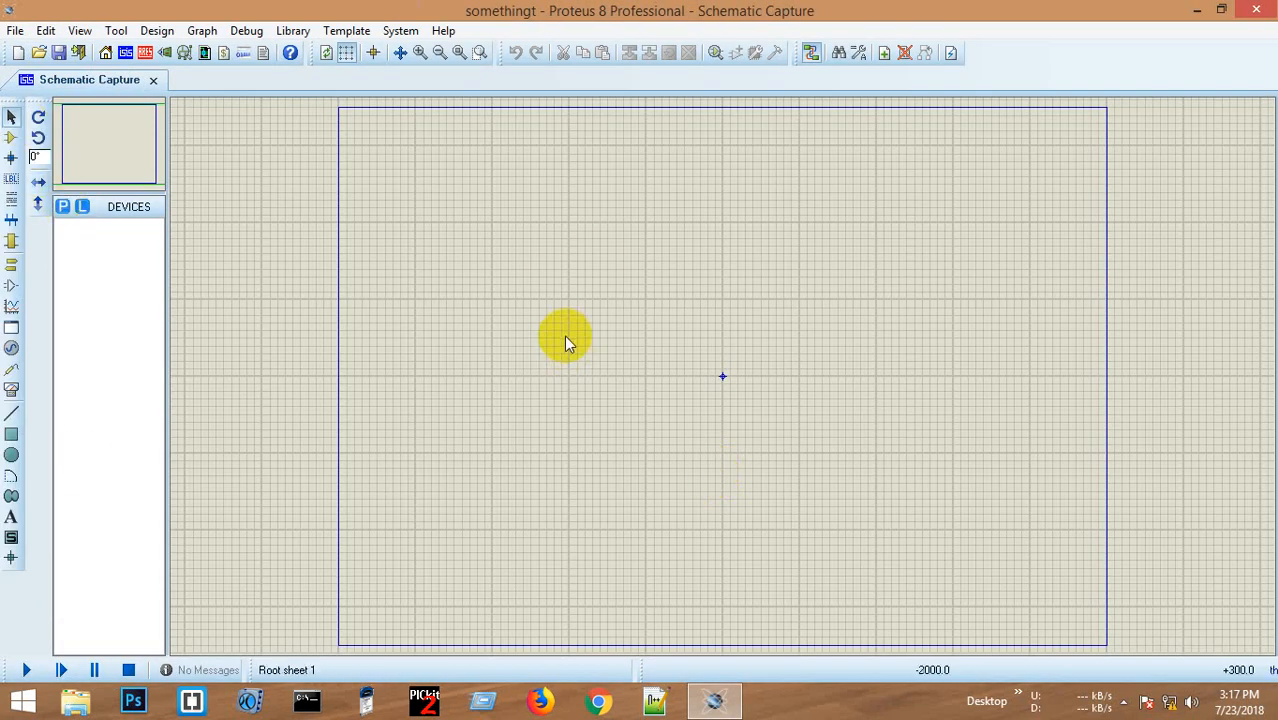
- Search the component library for RES and add the generic resistor to the device list
left_click(12, 140)
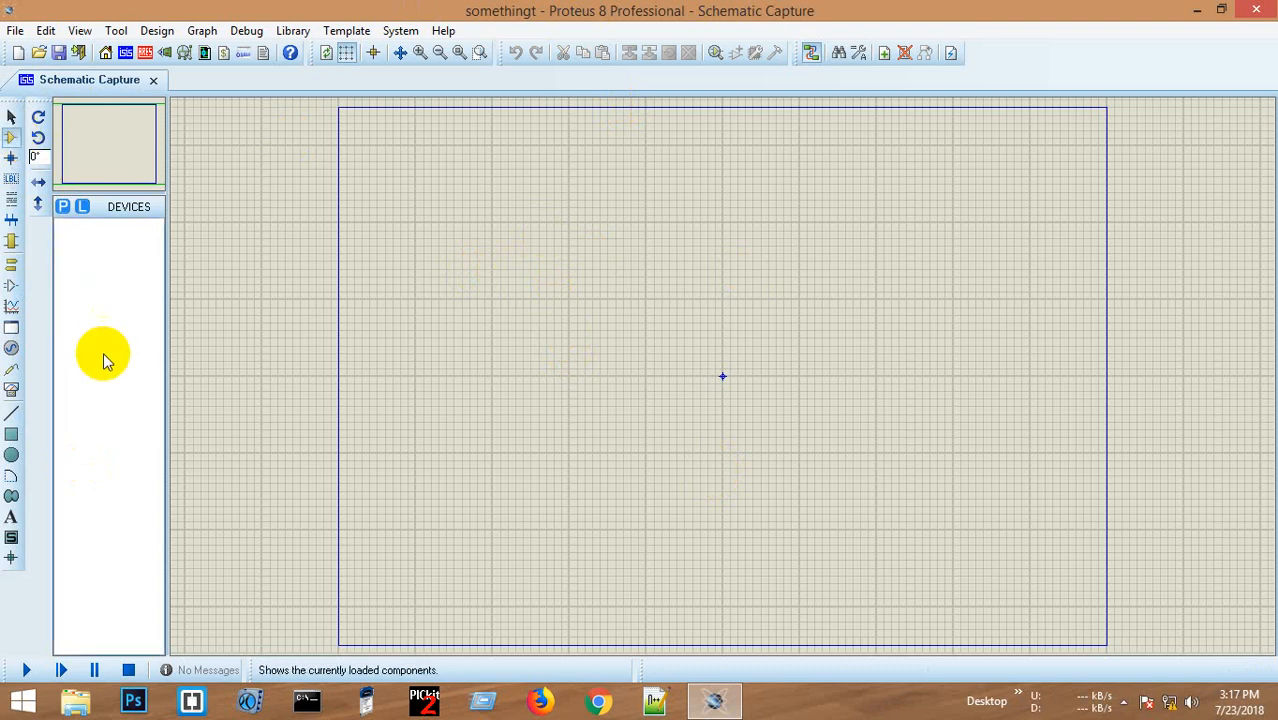
left_click(62, 206)
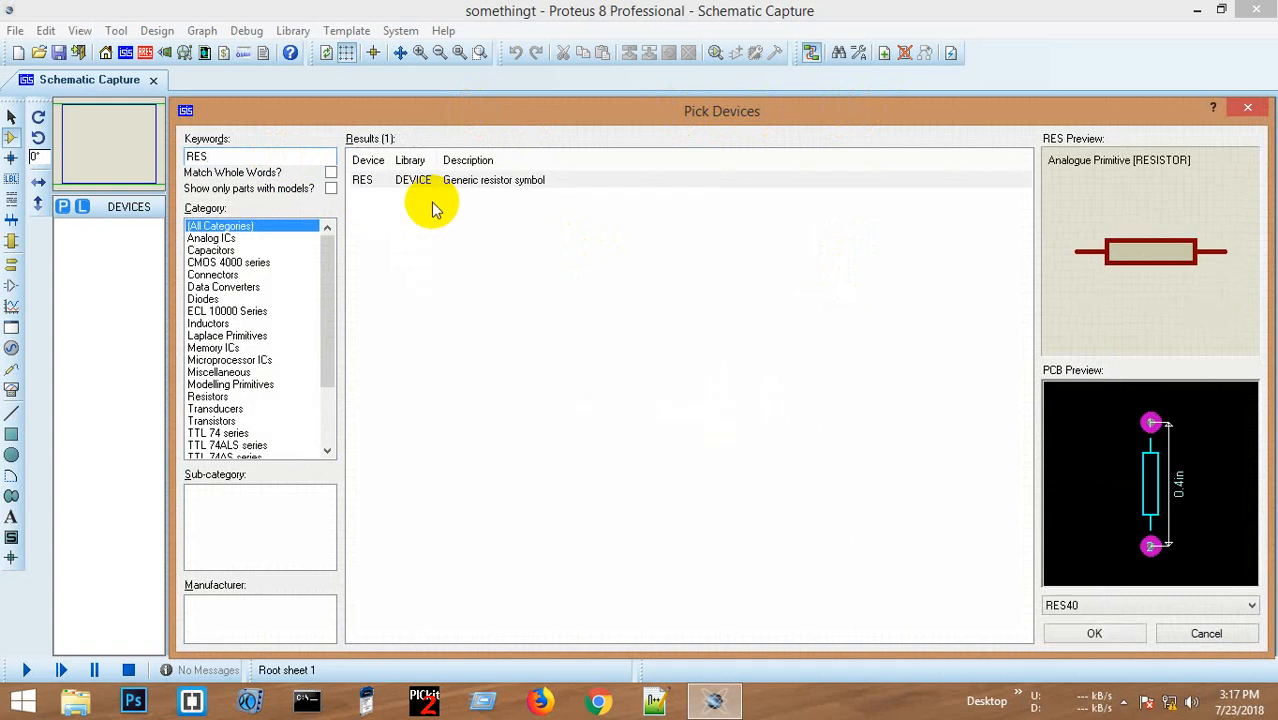
left_click(503, 183)
double_click(503, 183)
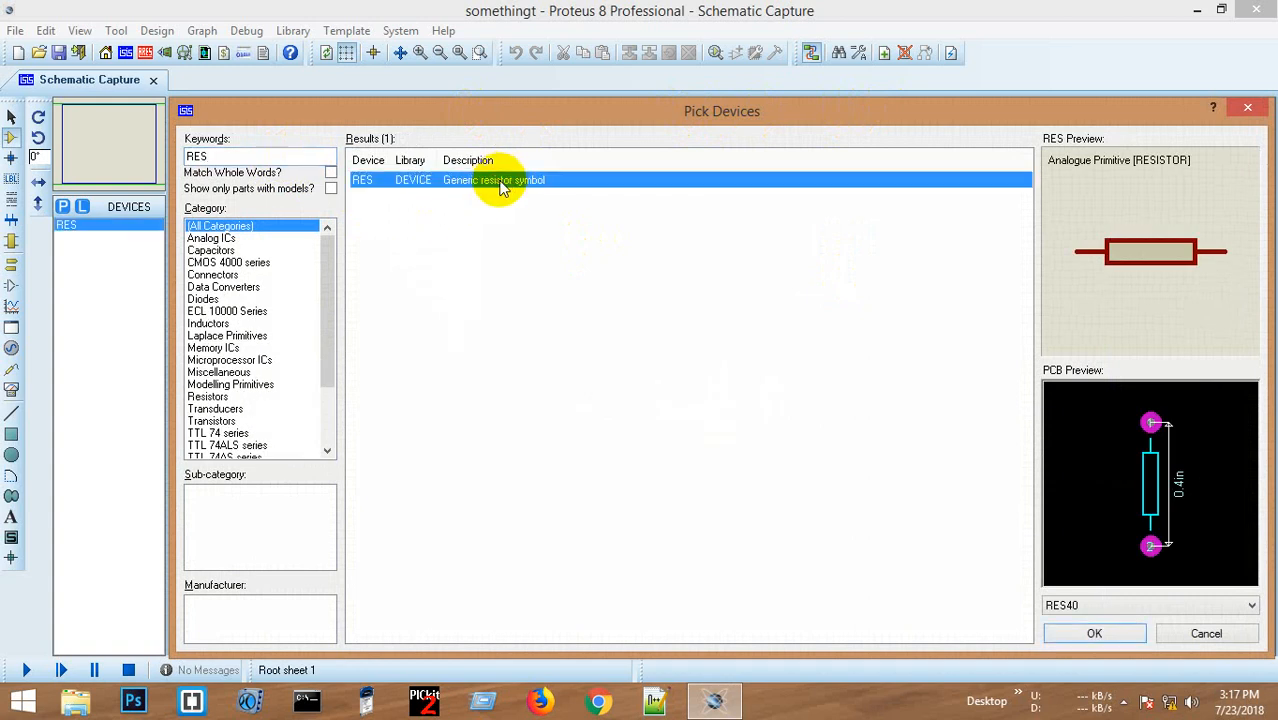
- Search for CAP and add the generic non-electrolytic capacitor to the device list
left_click_drag(256, 160, 45, 178)
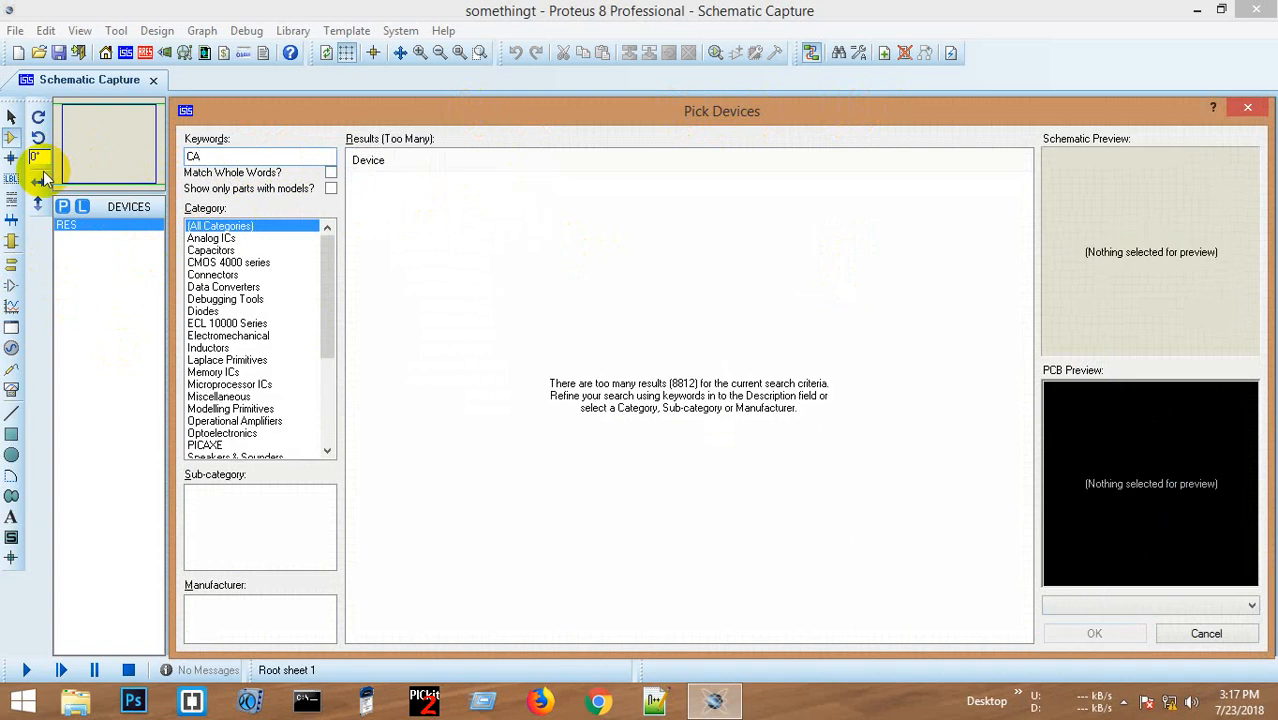
type("CAP")
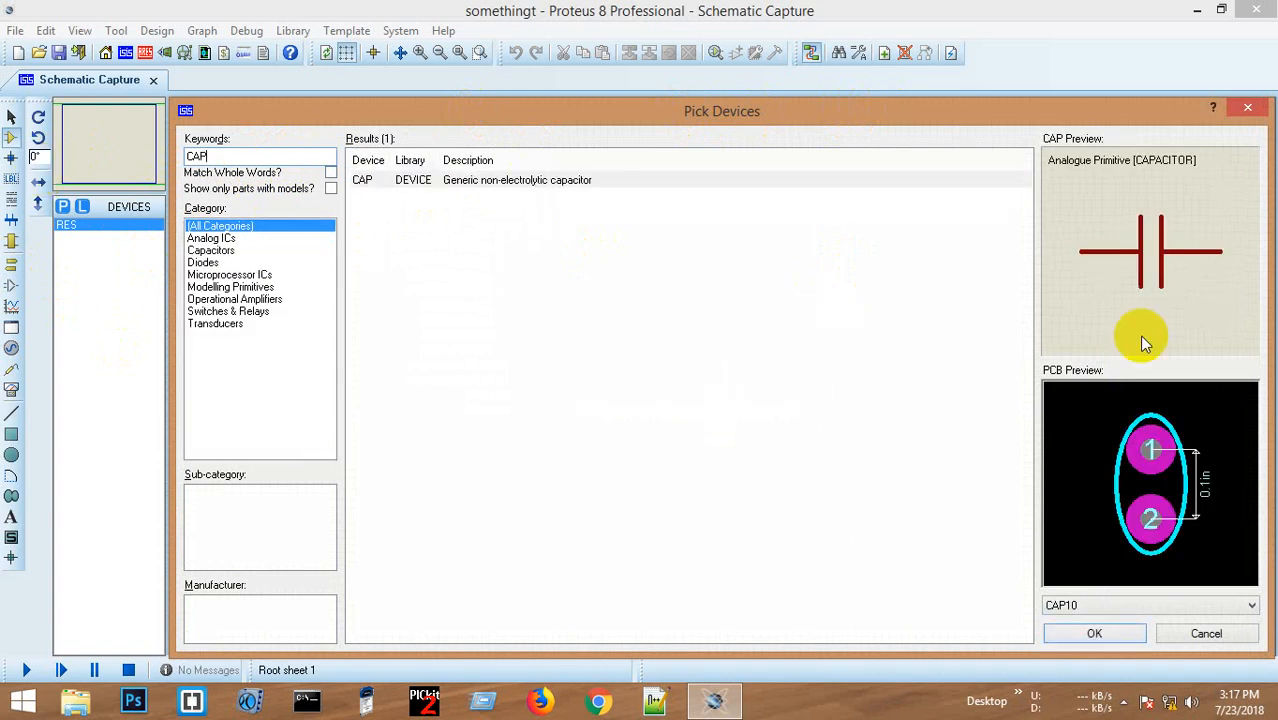
double_click(513, 192)
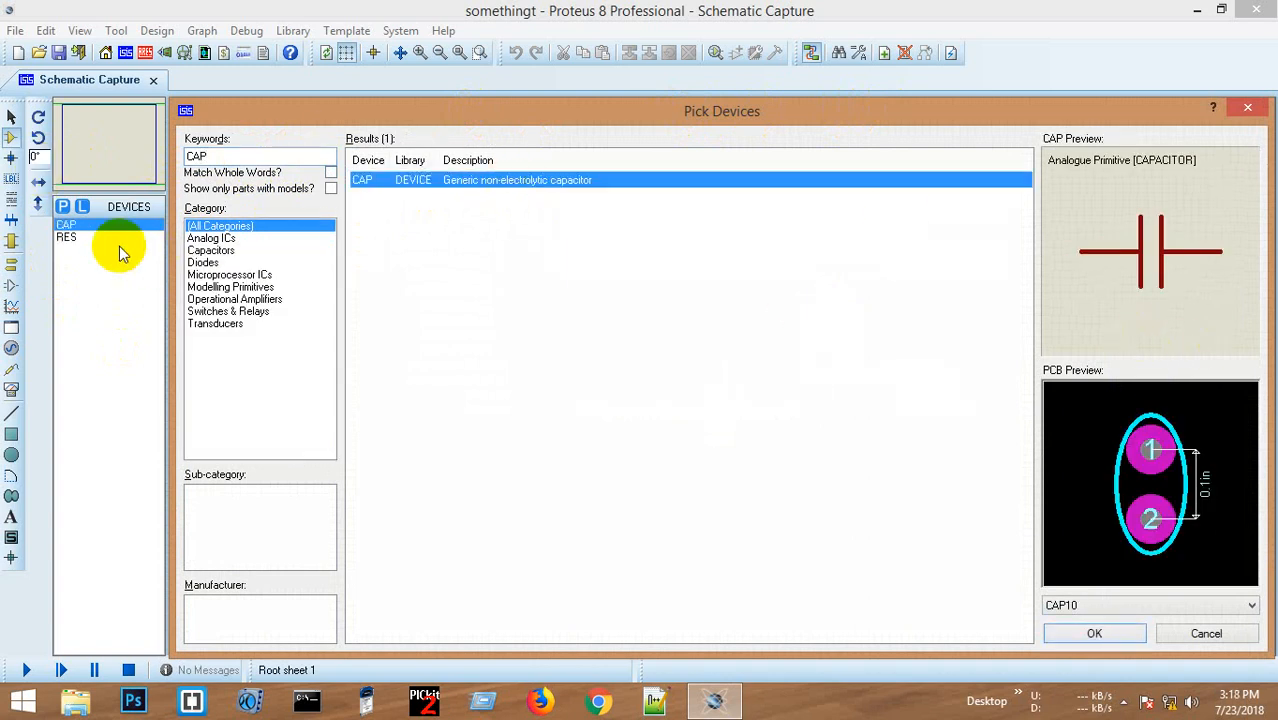
- Search for 2200u and add the 2200u 35V 3.75A radial capacitor HITEMP2200U35V3750M to the device list
left_click(255, 156)
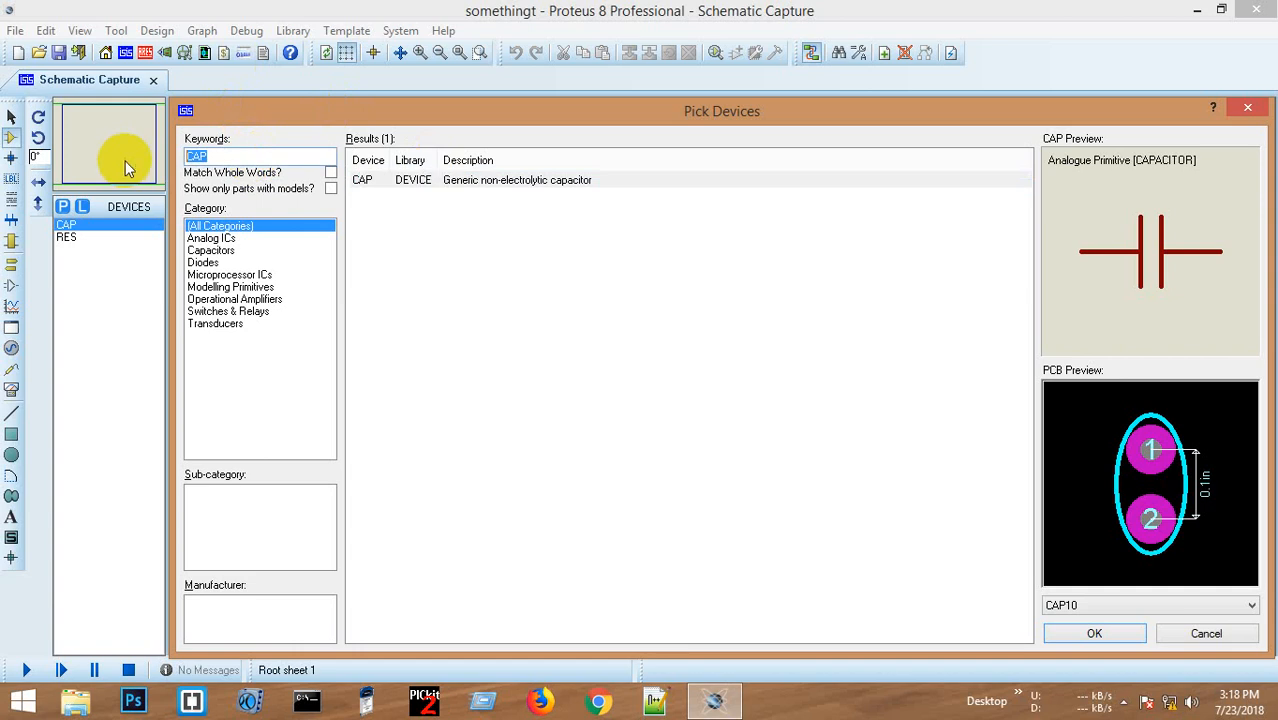
type("2200uf")
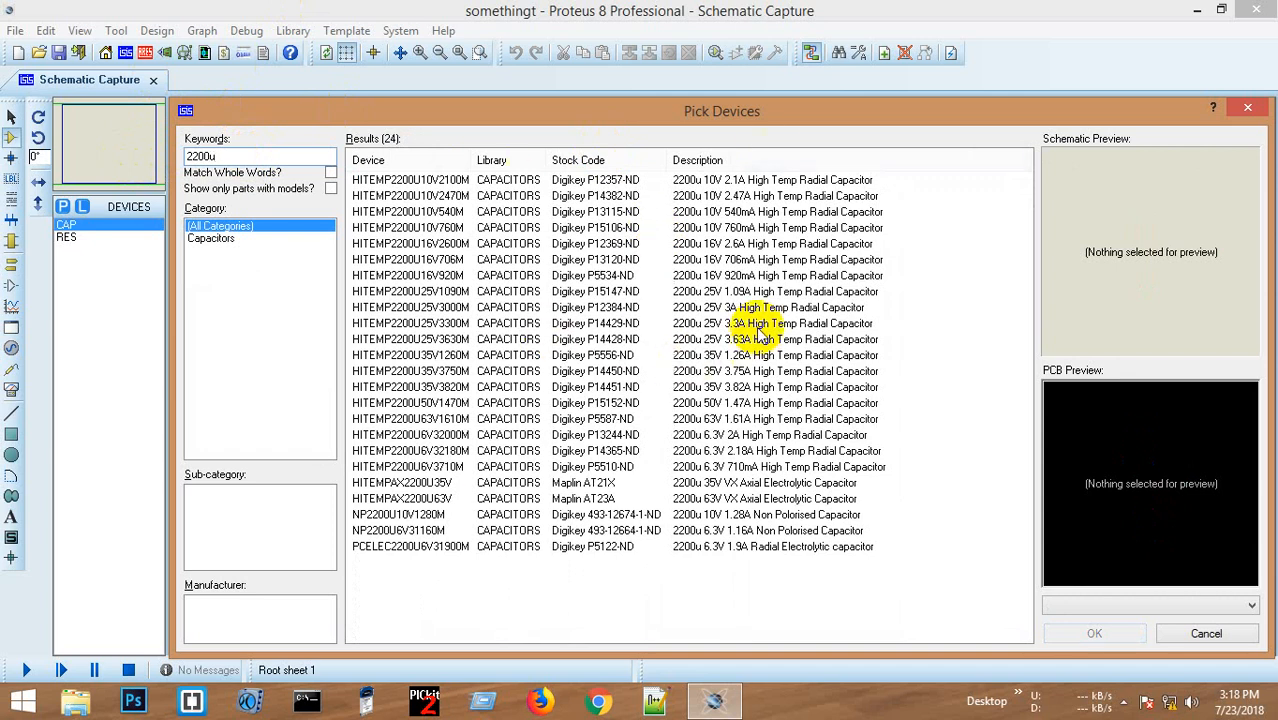
left_click(756, 244)
left_click(747, 403)
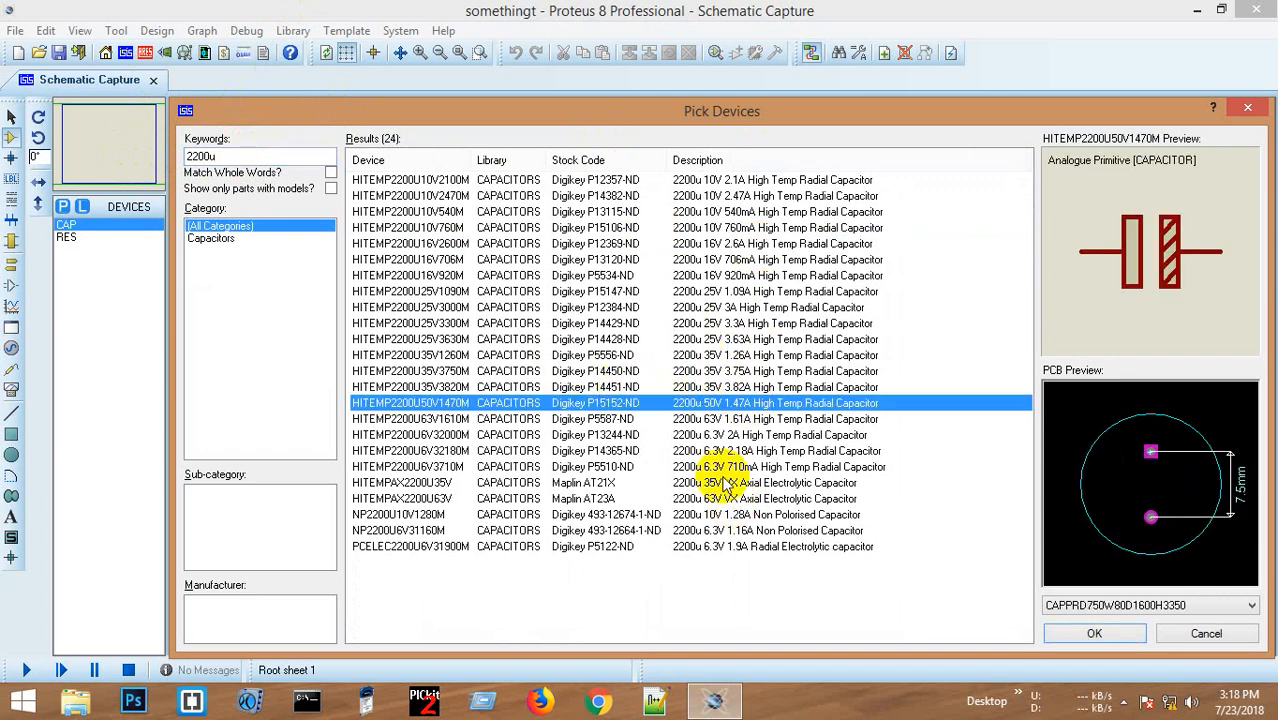
left_click(716, 374)
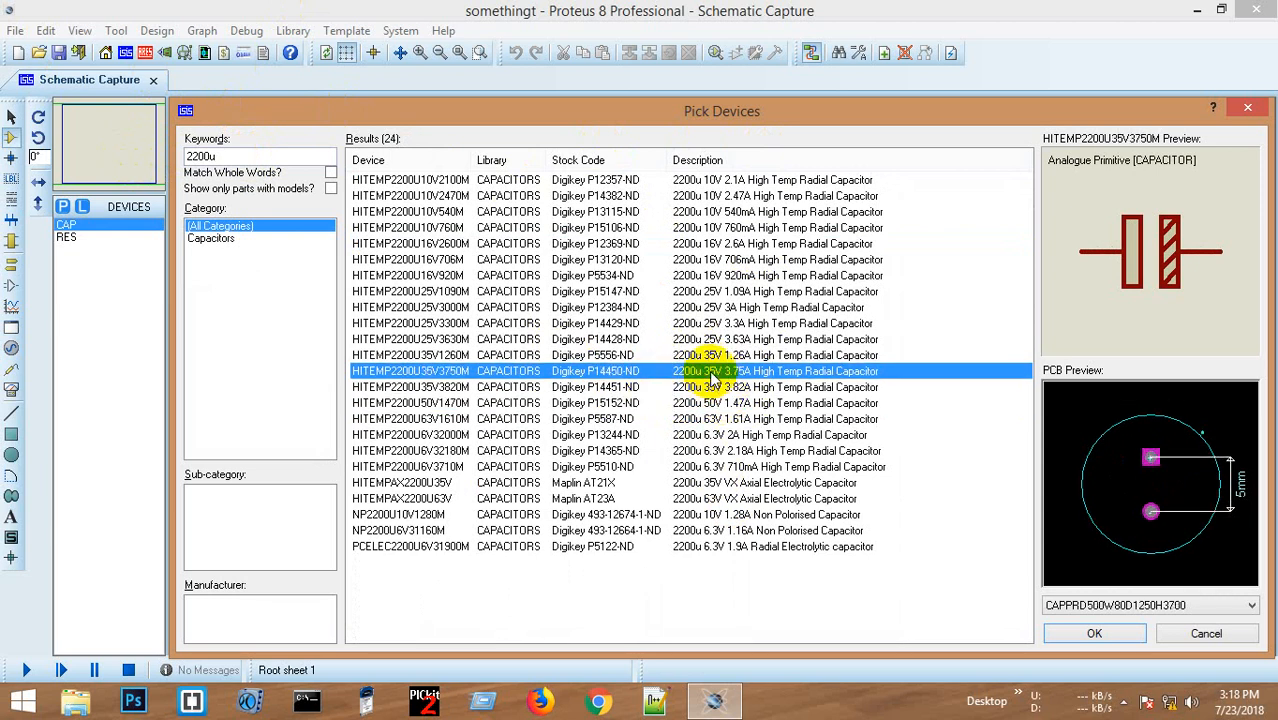
double_click(716, 374)
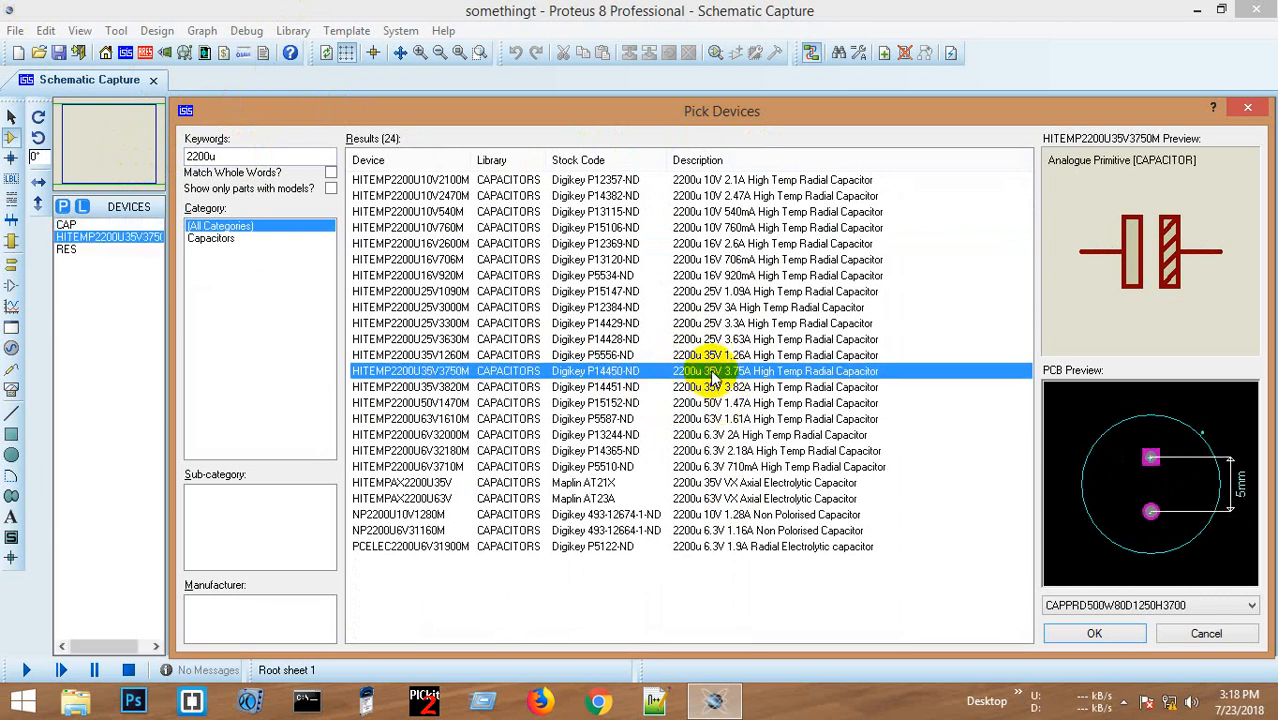
- Search for 470u and add the 470u 16V 930mA radial capacitor HITEMP470U16V930M to the device list
left_click(205, 157)
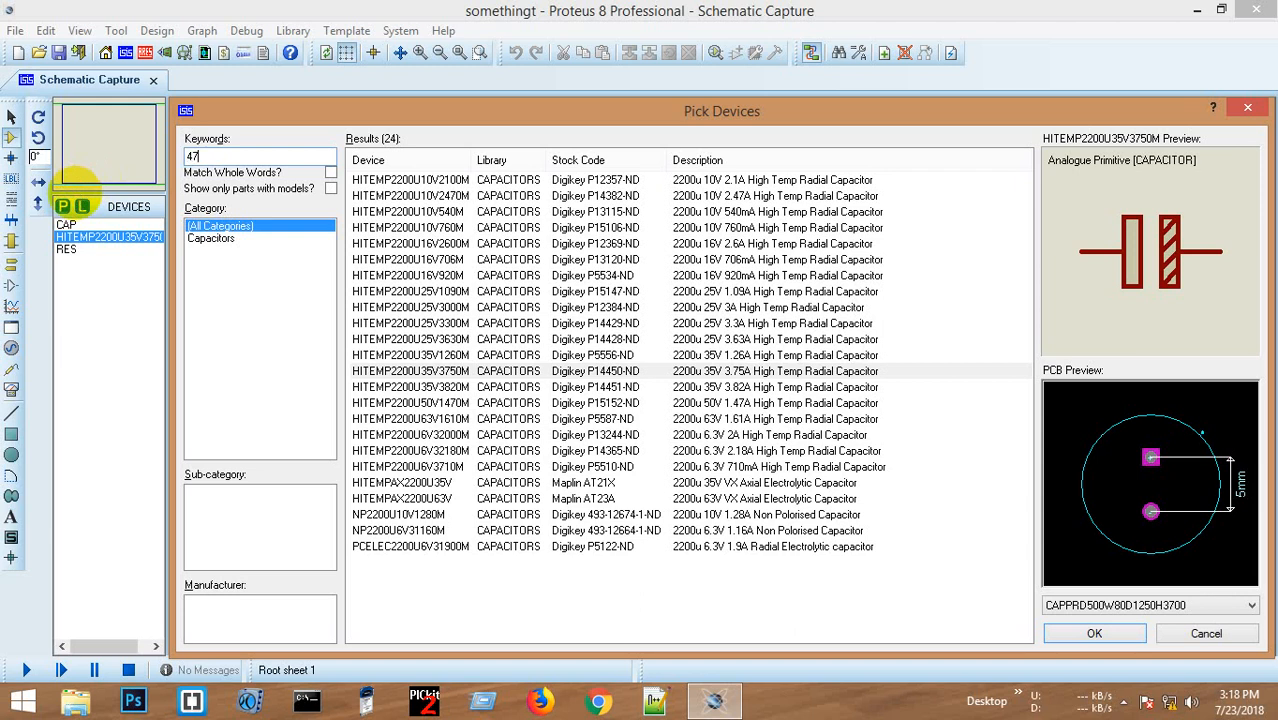
type("470u")
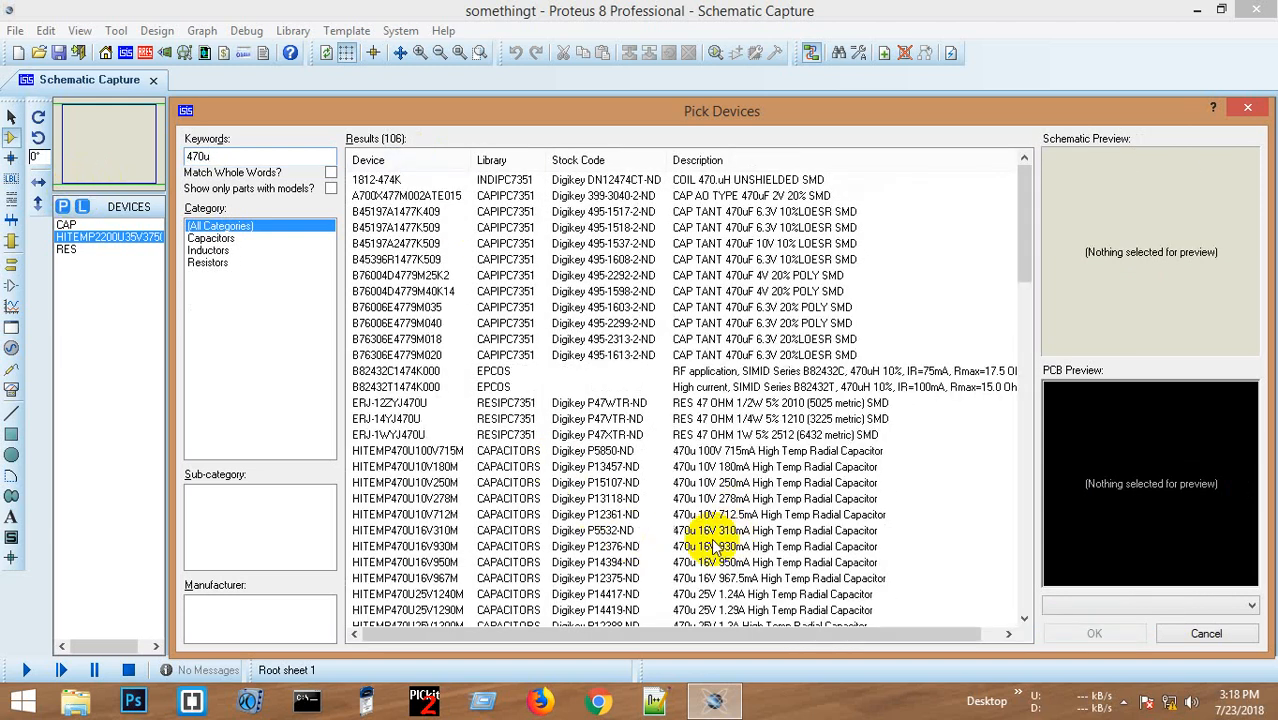
left_click(716, 547)
double_click(716, 547)
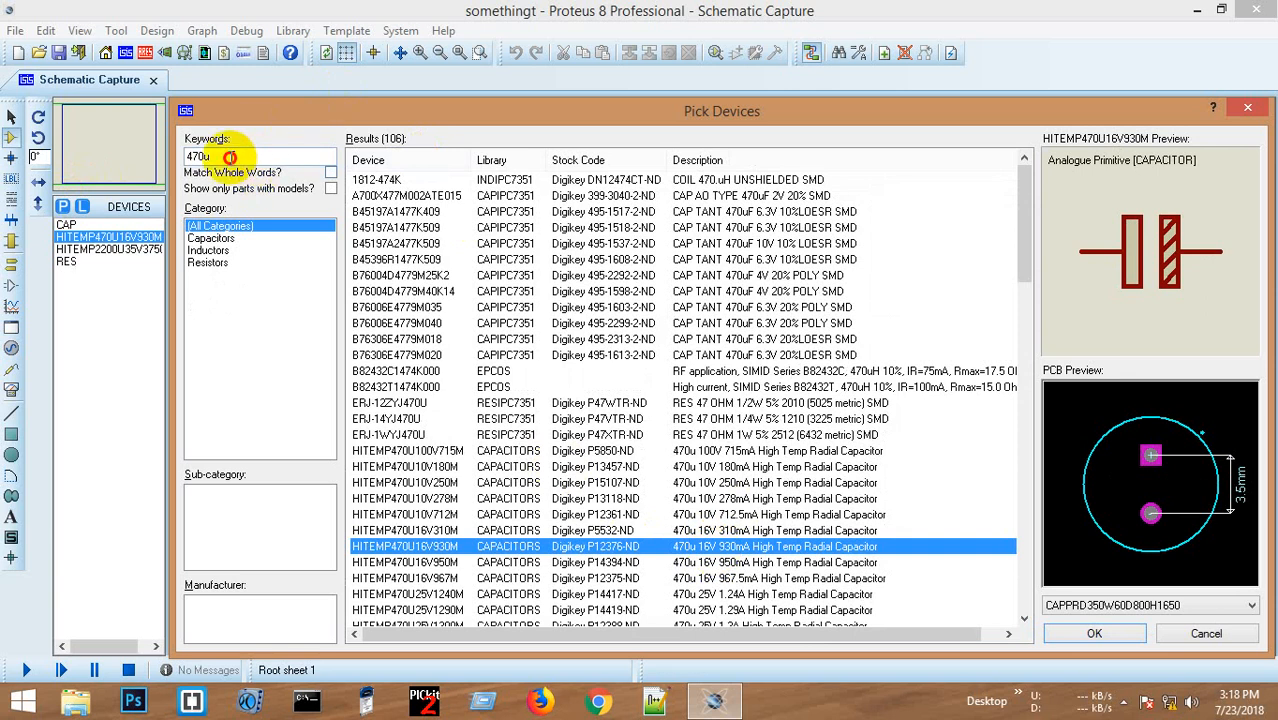
- Search for tblock and add the two-pin terminal block TBLOCK-I2 to the device list
double_click(232, 157)
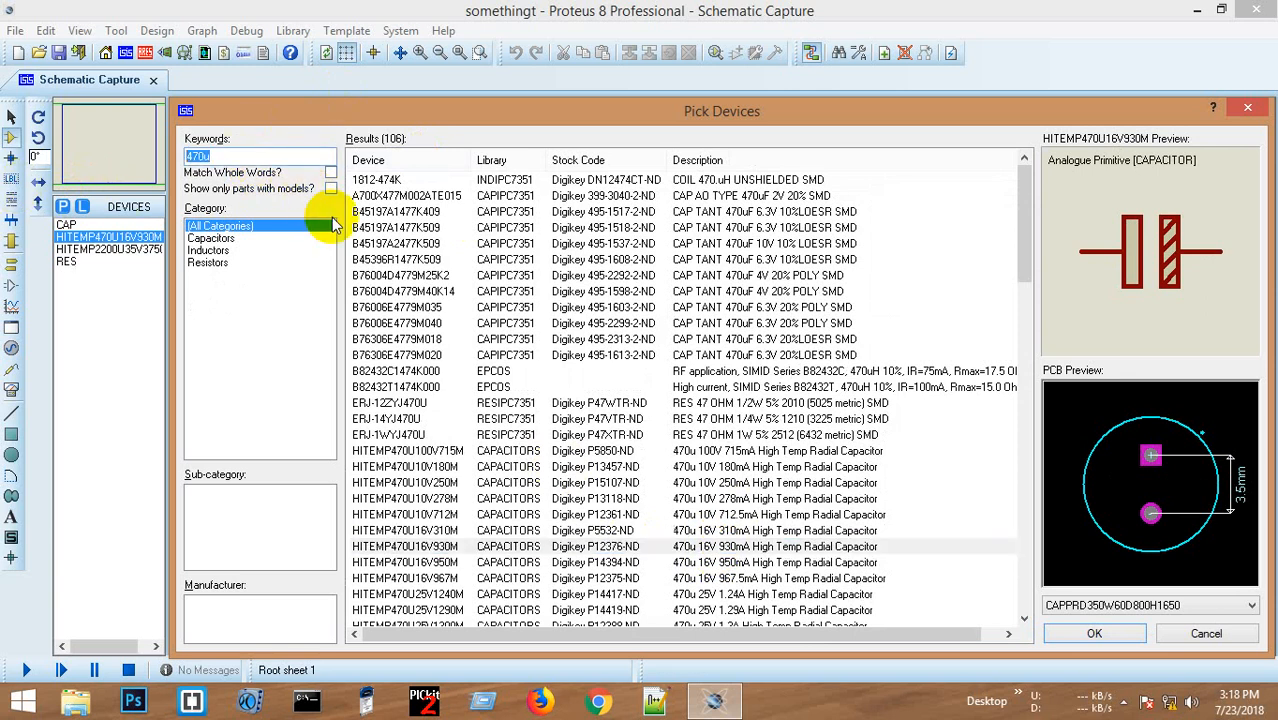
type("tbloc")
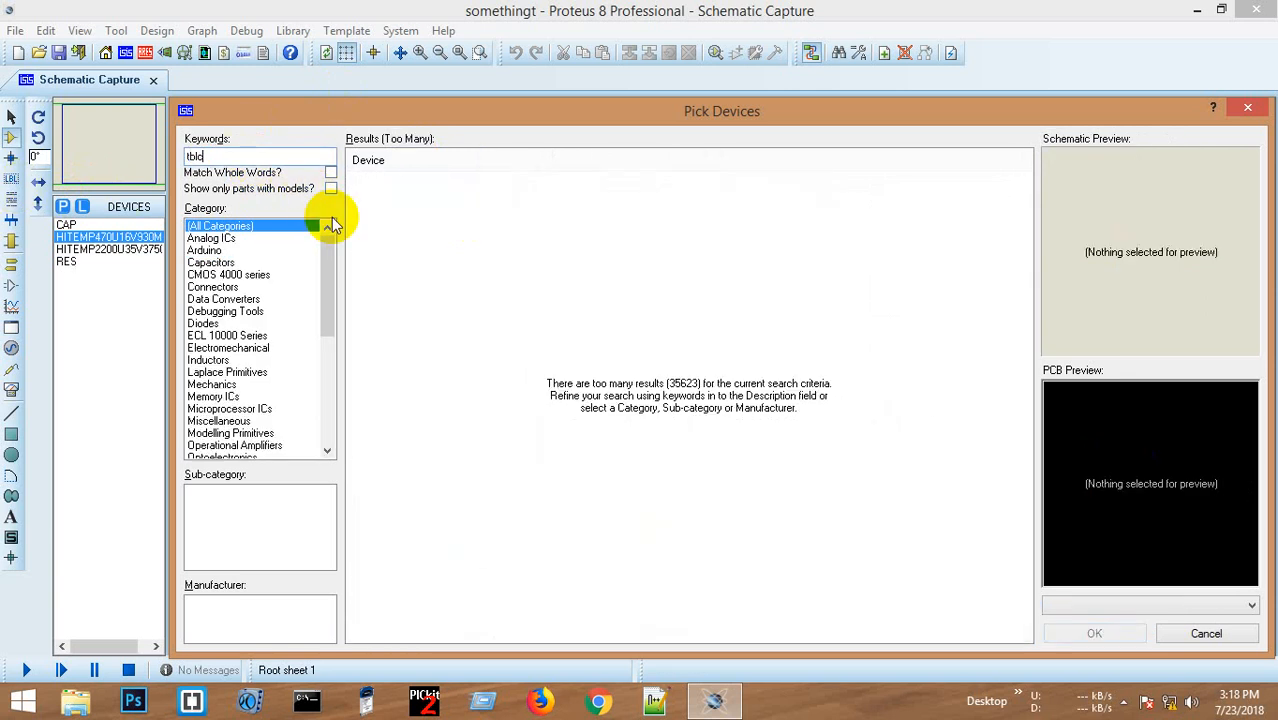
key("BackSpace")
key("BackSpace")
type("ock")
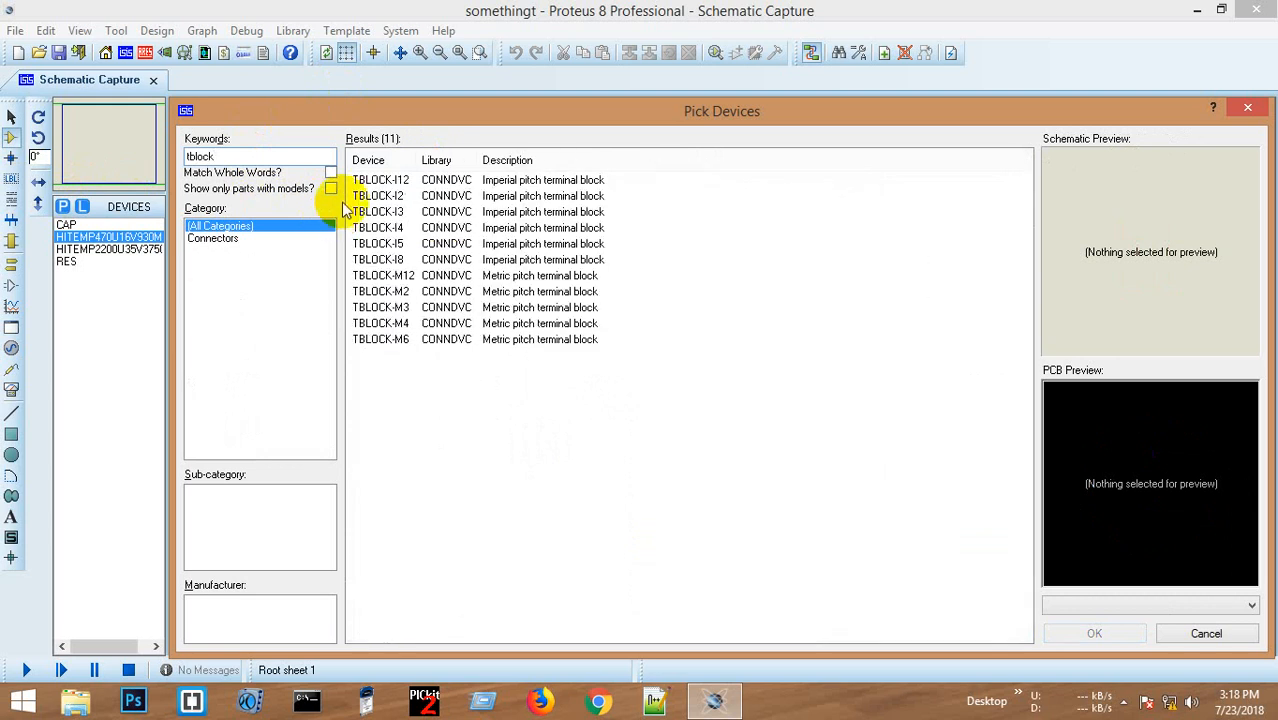
left_click(452, 179)
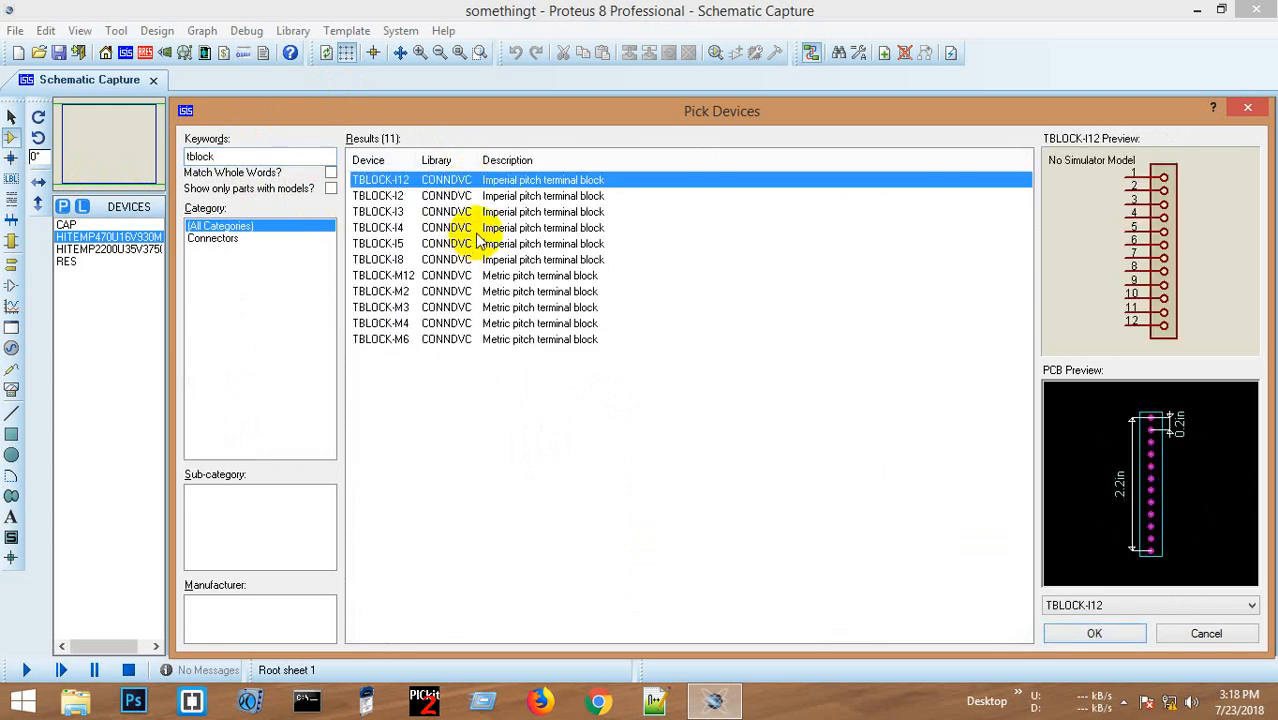
left_click(426, 196)
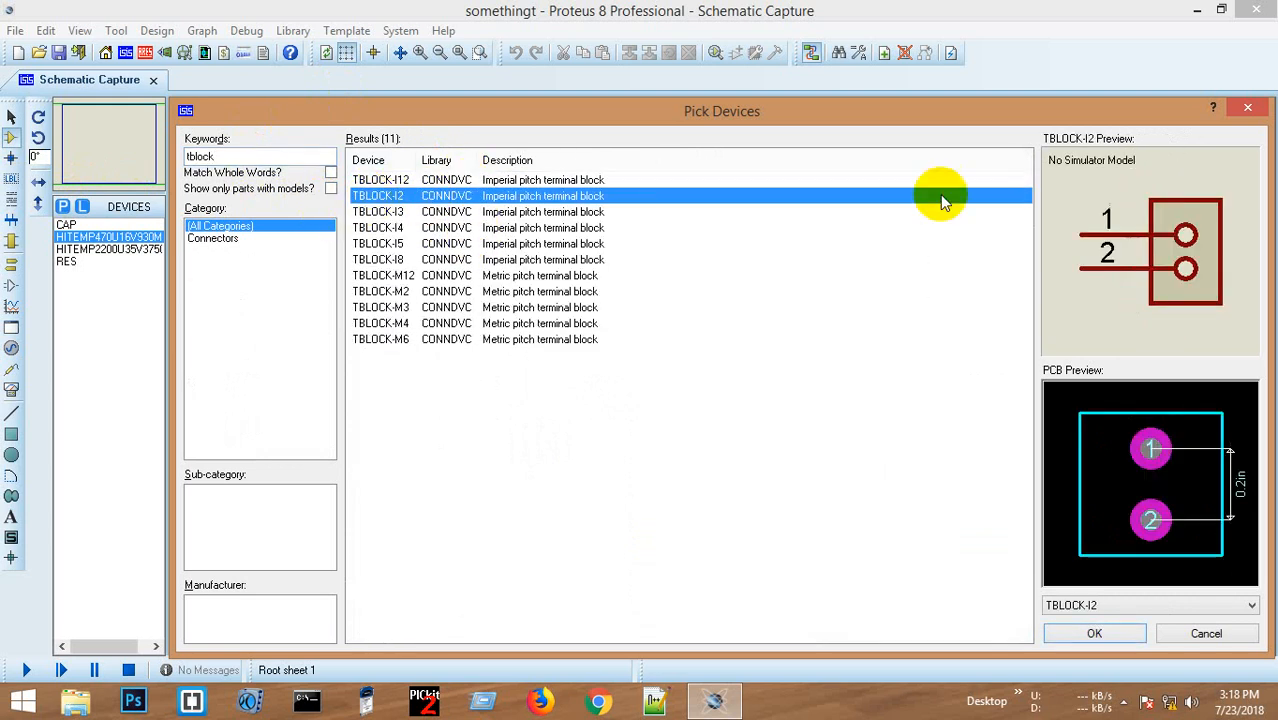
double_click(432, 197)
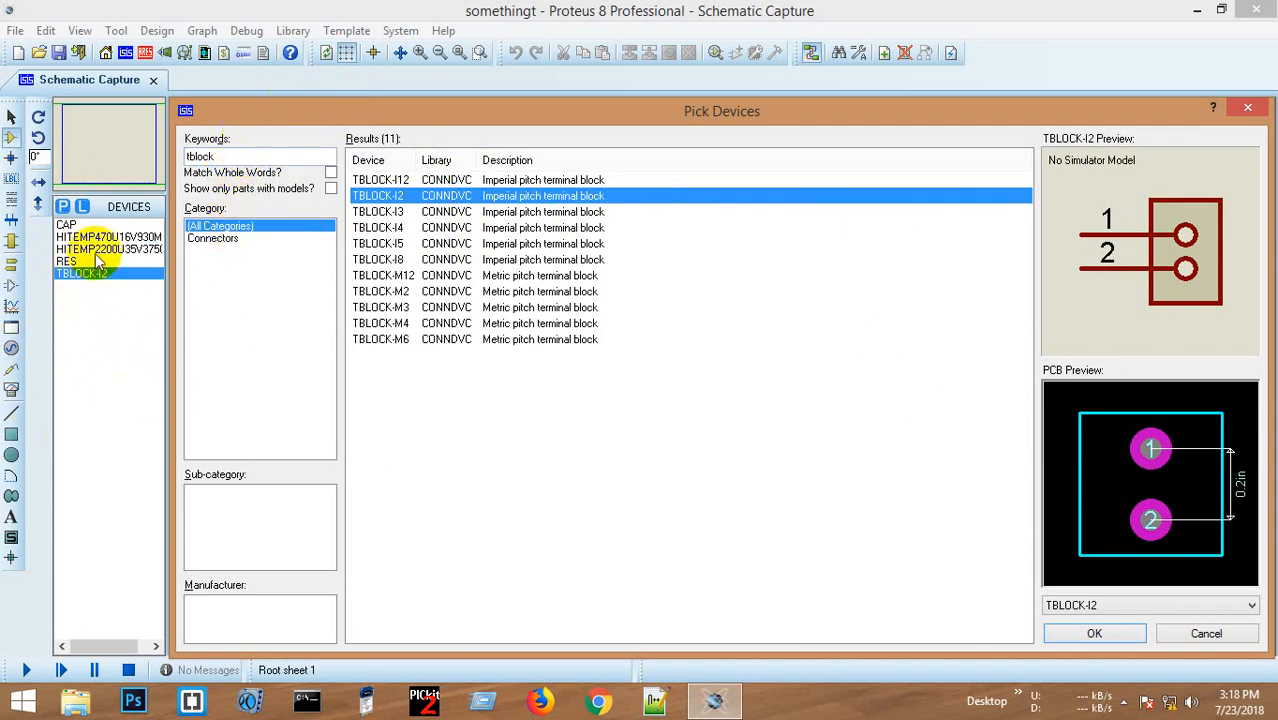
- Search for LED, add the animated LED-RED model from the ACTIVE library to the device list, and close the device picker
left_click_drag(250, 157, 160, 166)
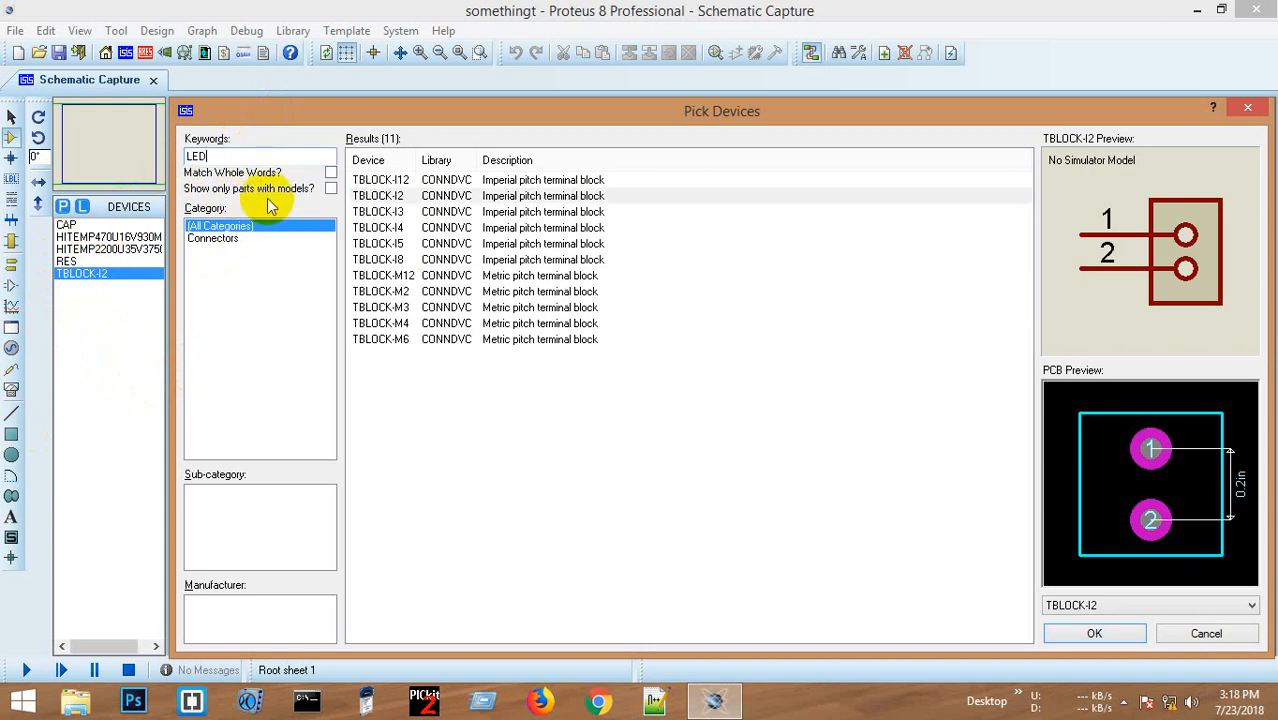
left_click_drag(1022, 258, 1027, 346)
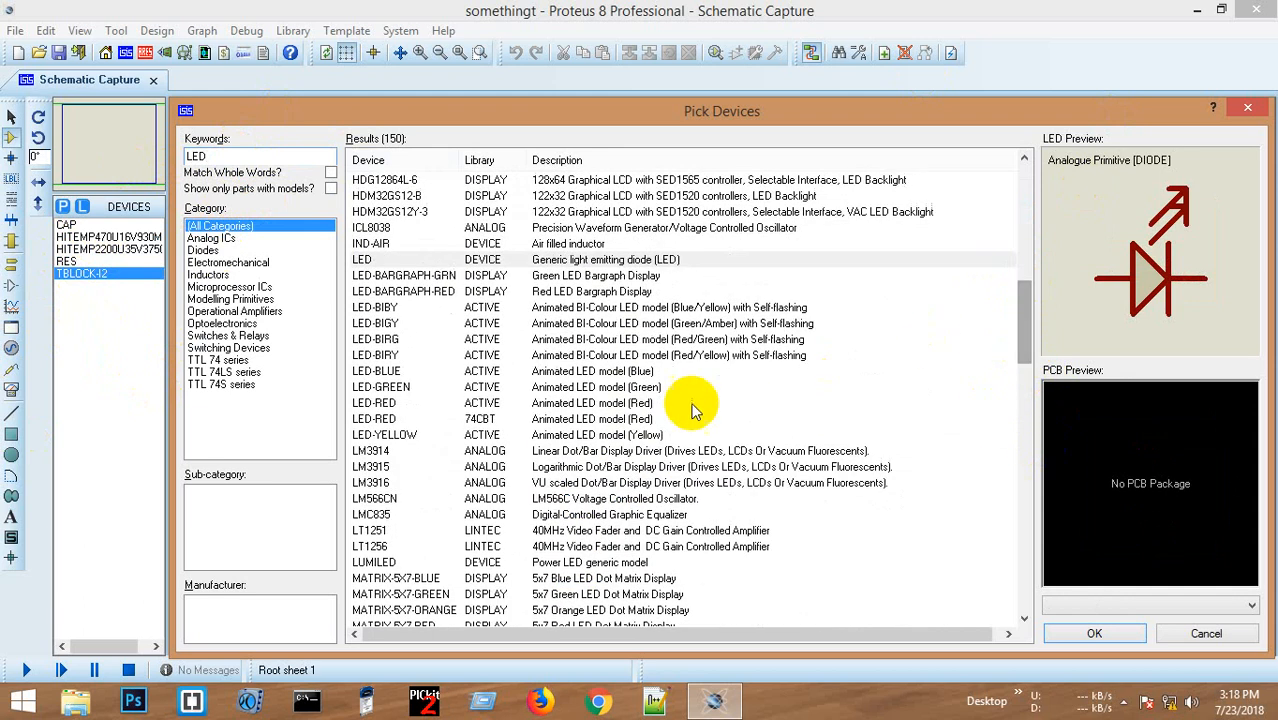
left_click(610, 402)
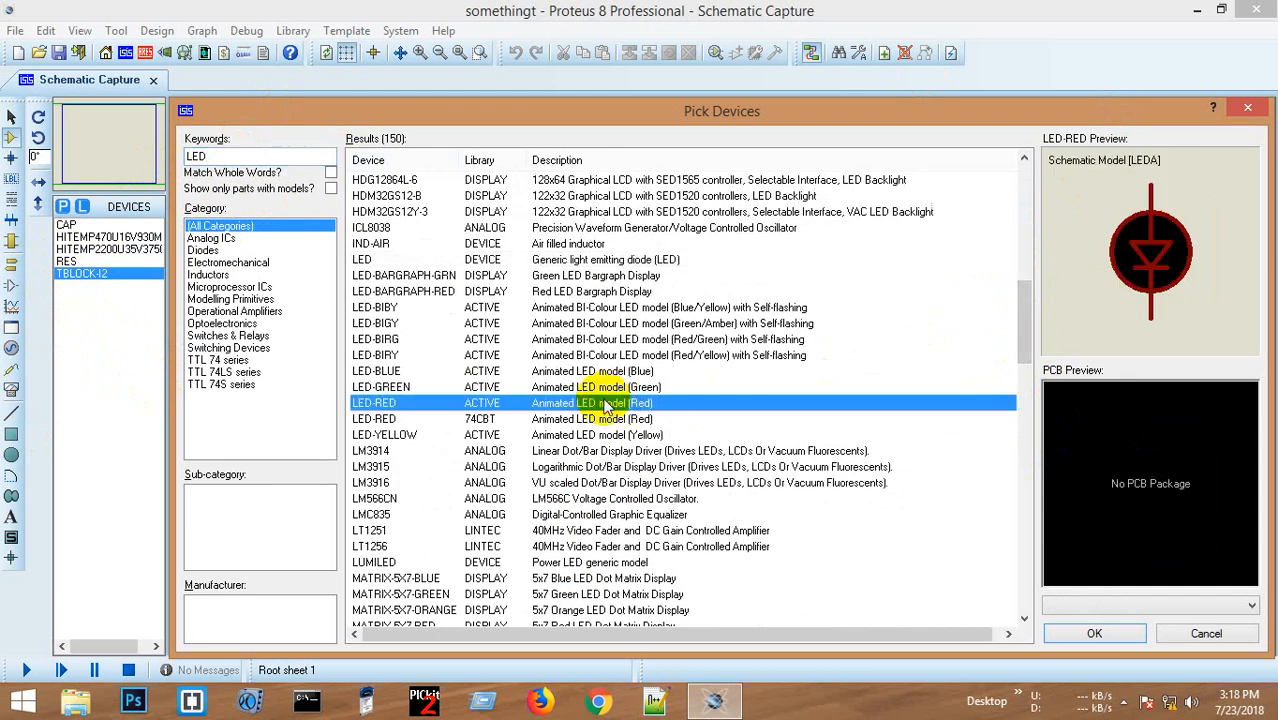
double_click(606, 404)
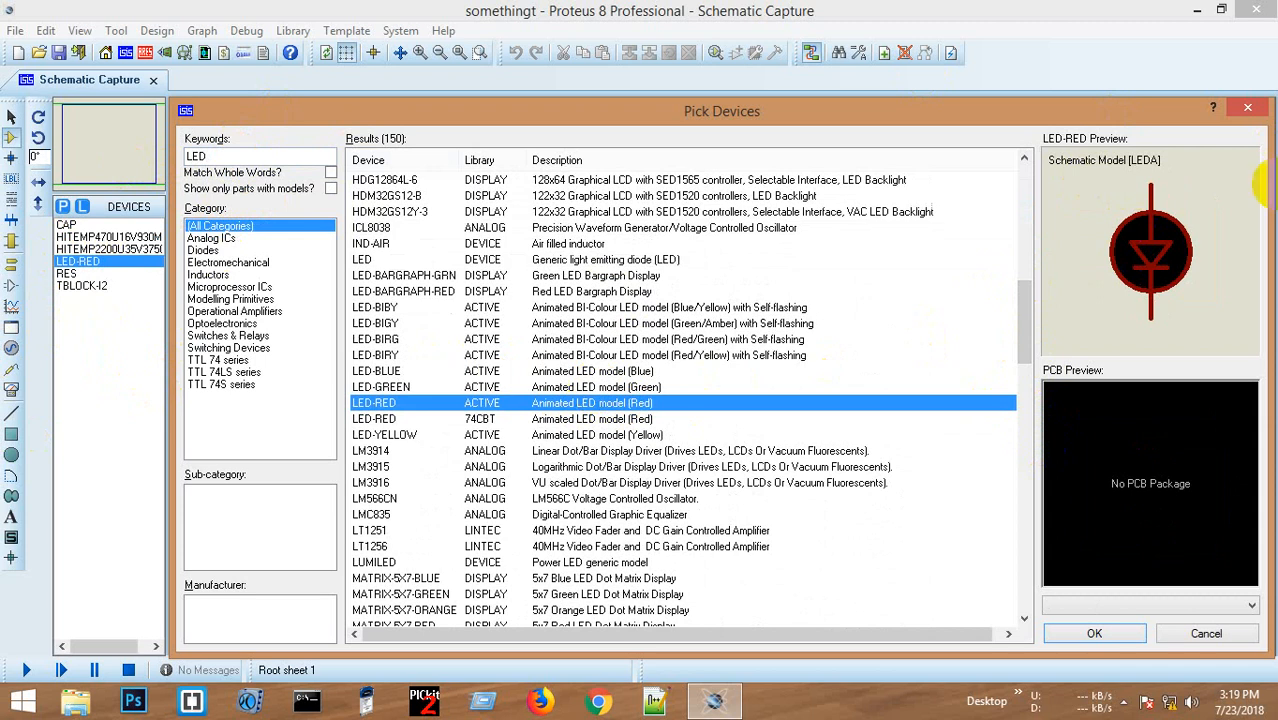
left_click(1248, 107)
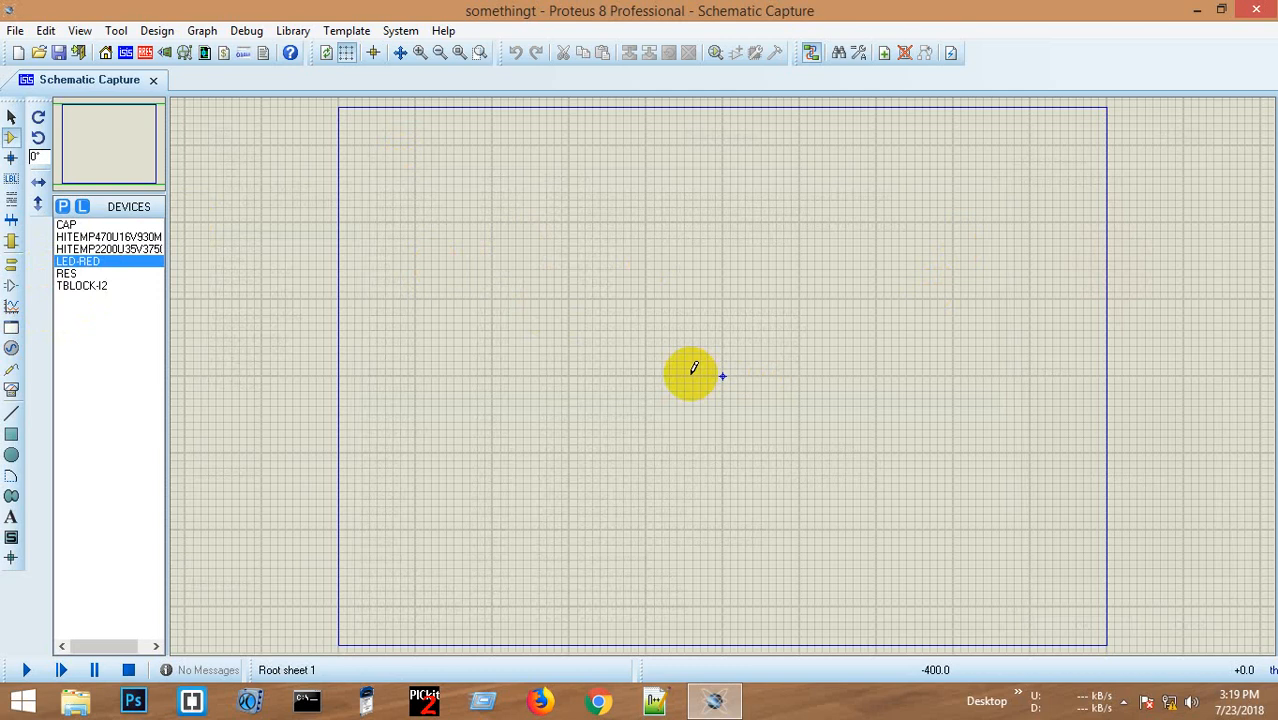
- Place the TBLOCK-I2 terminal block near the middle of the sheet, rotated 180° so its pins face right
left_click(90, 286)
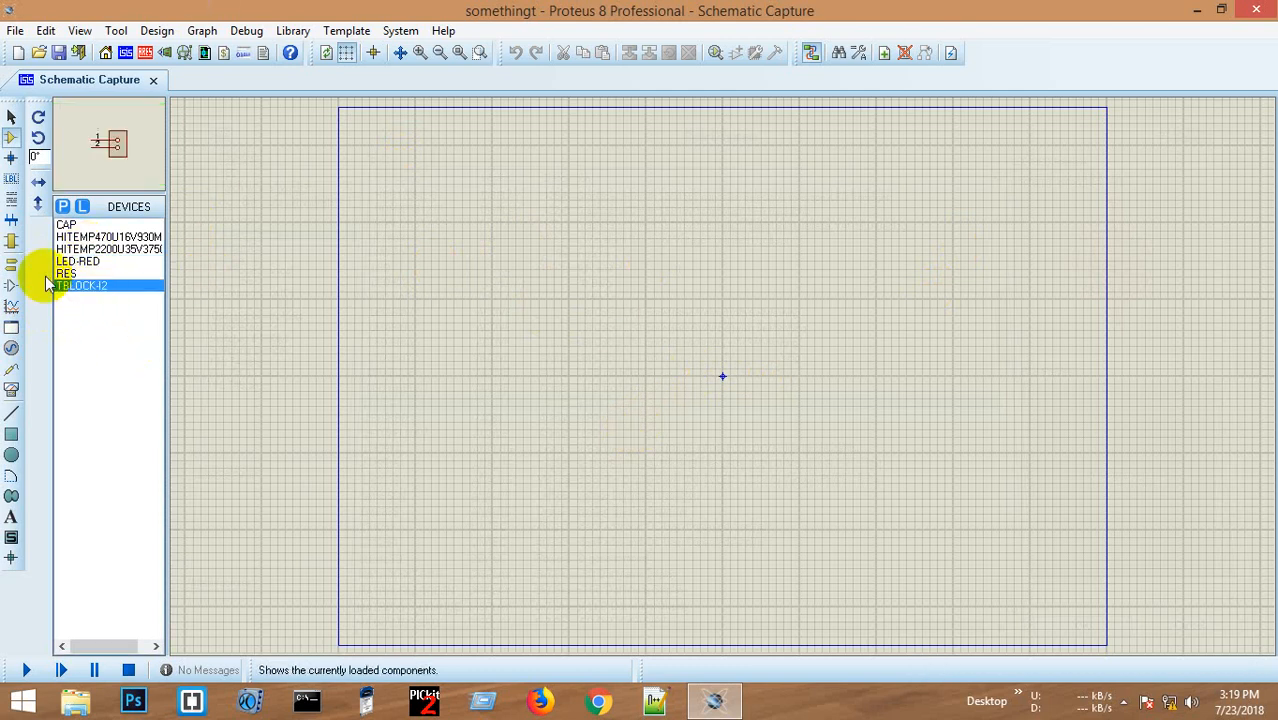
left_click(690, 342)
scroll(715, 372, "up", 4)
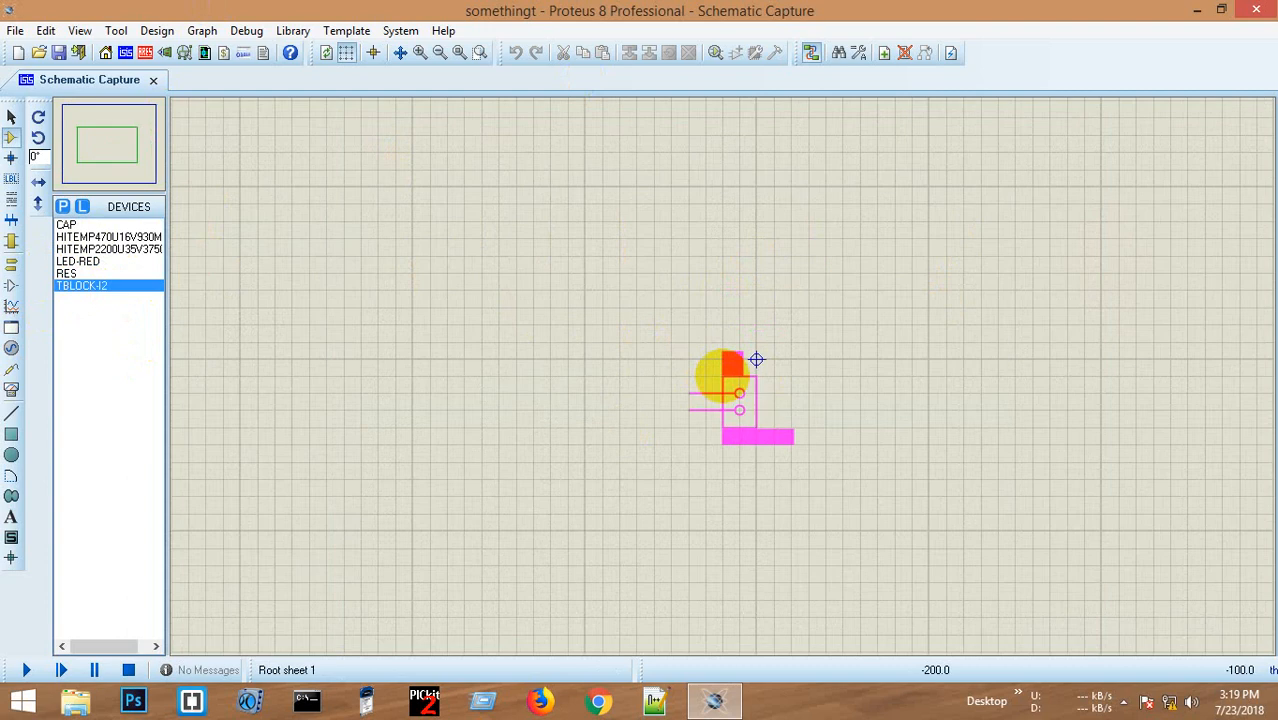
scroll(800, 338, "down", 1)
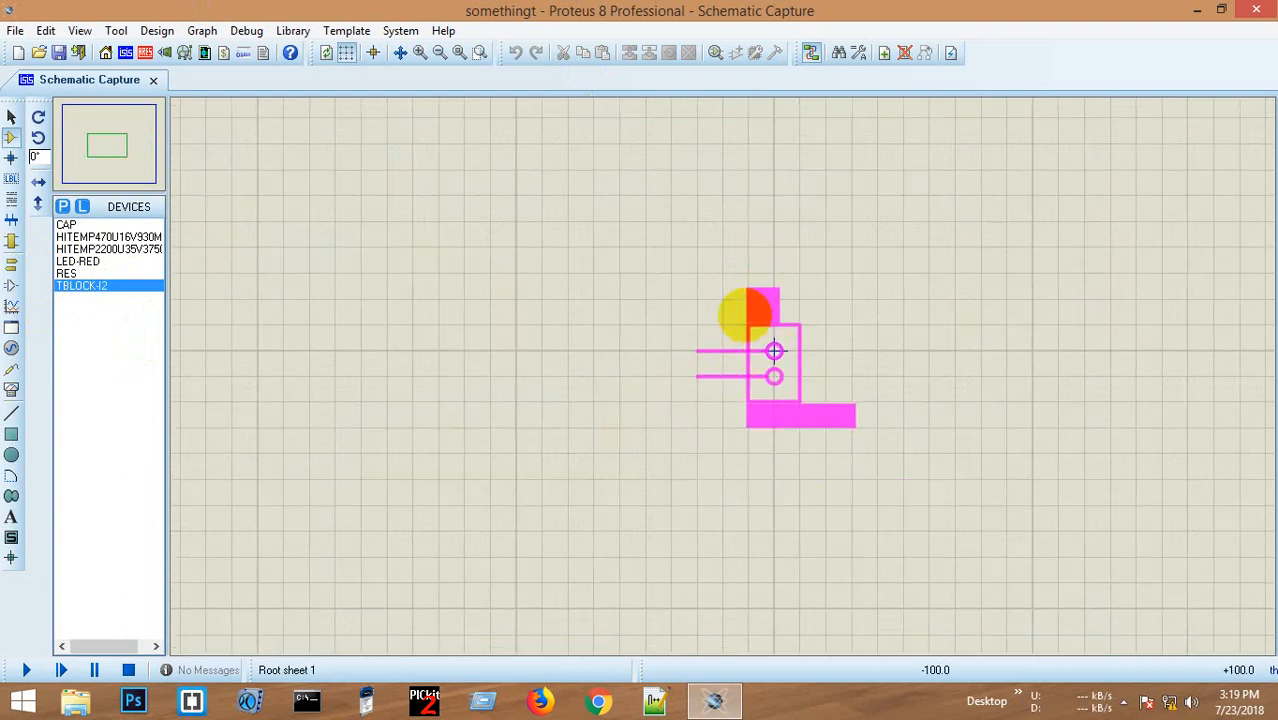
key("KP_Add")
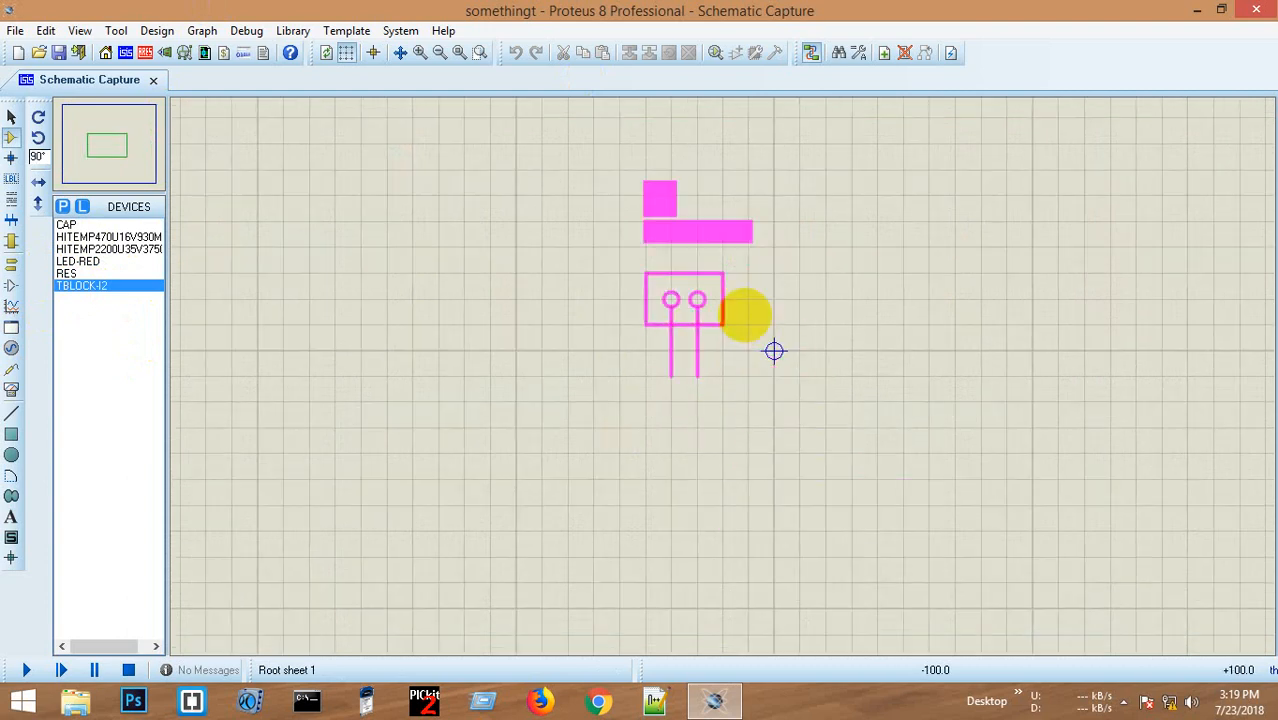
key("KP_Add")
left_click(745, 315)
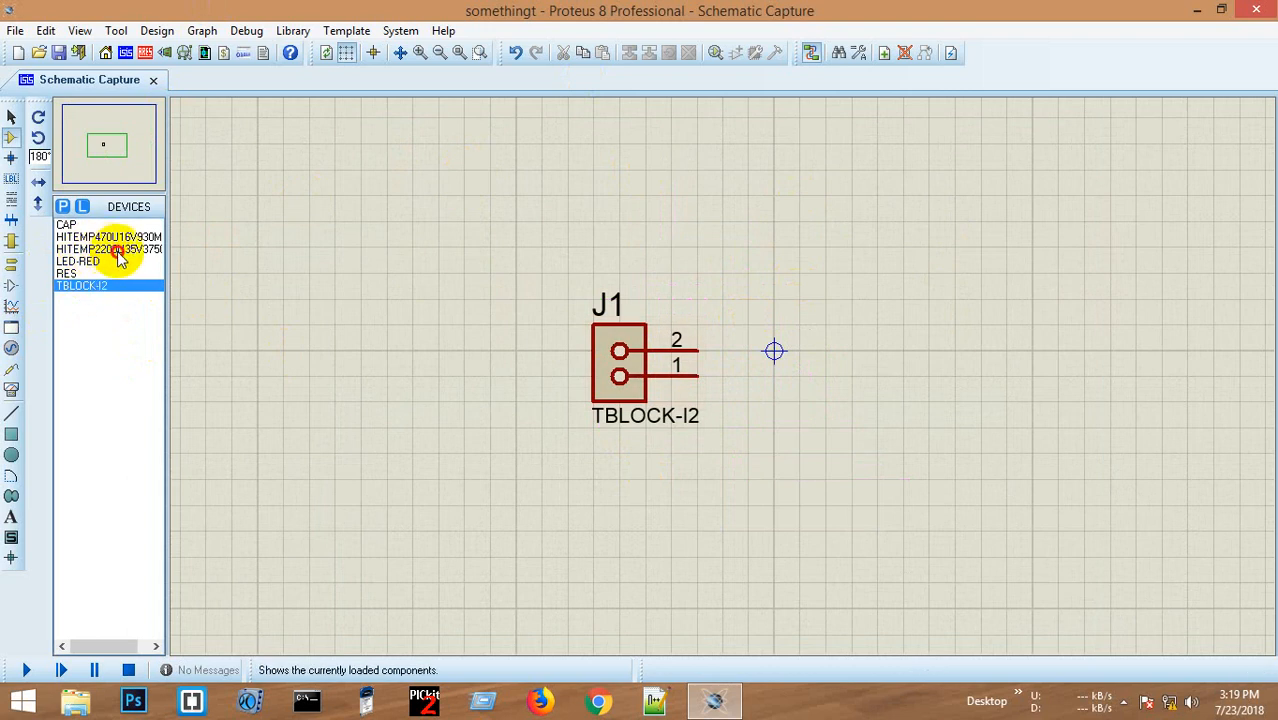
- Place the 2200u capacitor HITEMP2200U35V3750M to the right of the terminal block, rotated to 270°
left_click(84, 249)
key("KP_Add")
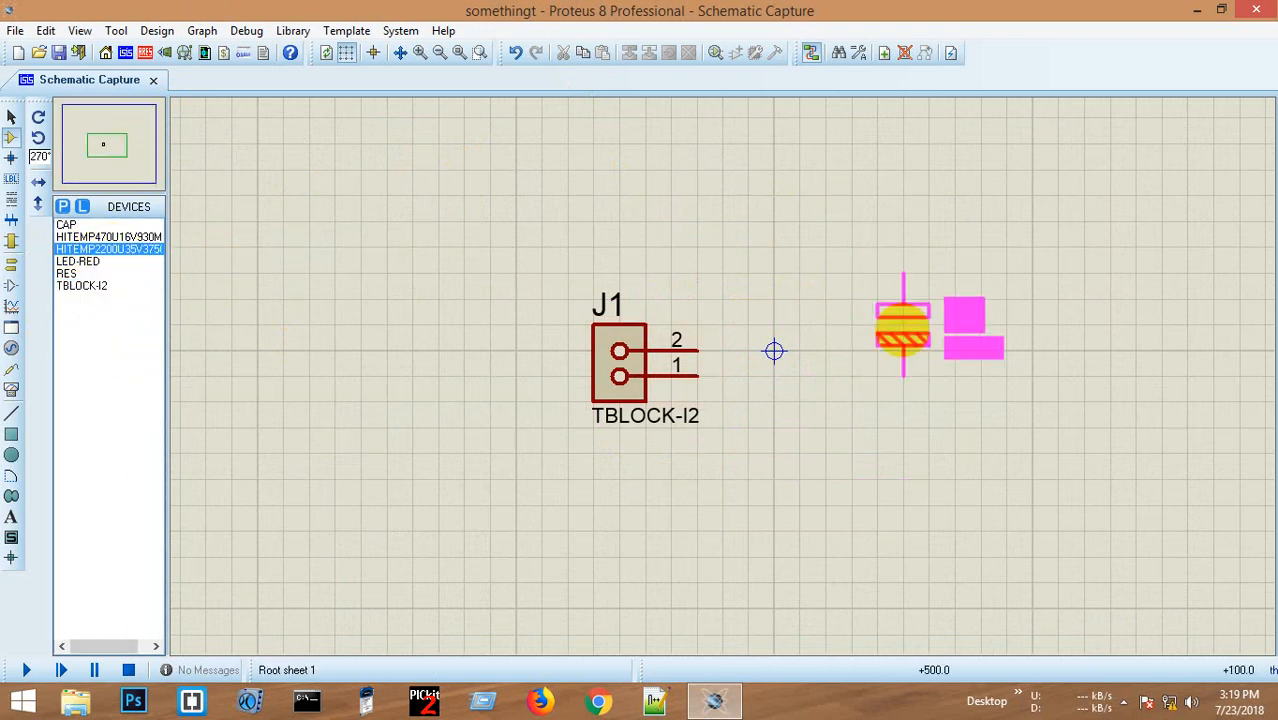
left_click(903, 345)
- Wire terminal block pin 2 to the 2200u capacitor's upper lead and pin 1 to its lower lead
left_click(696, 349)
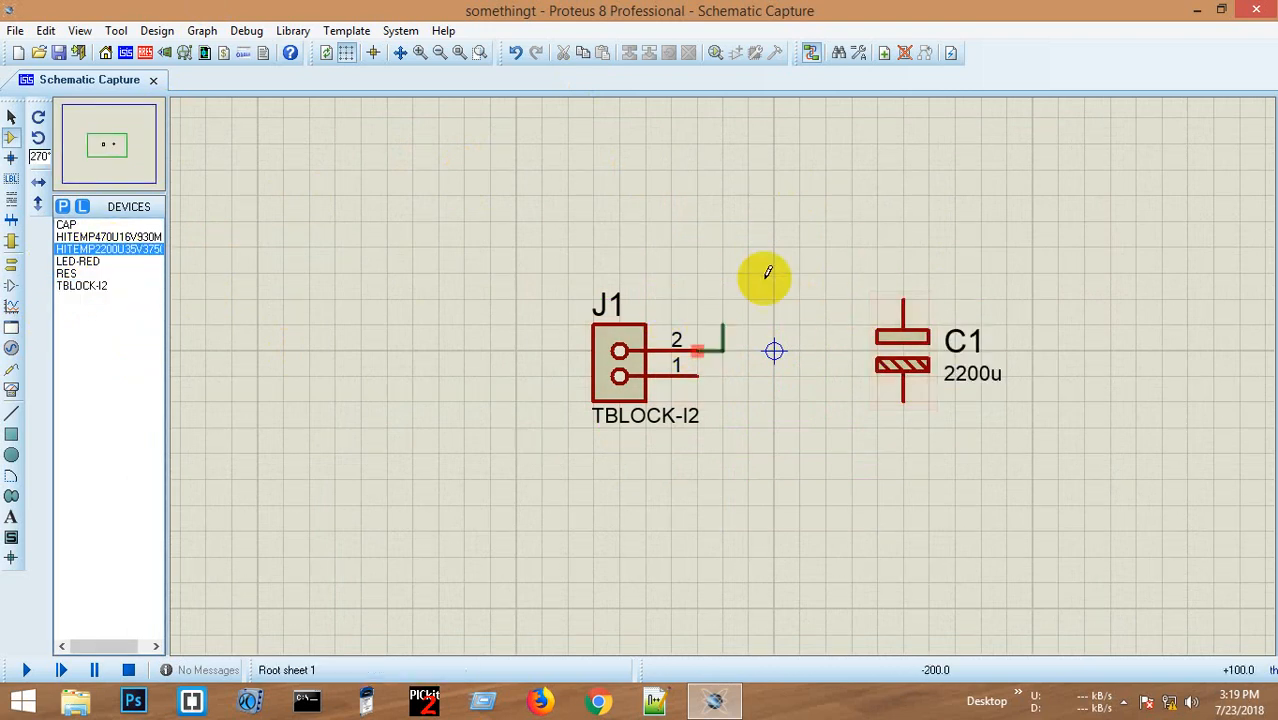
left_click(902, 292)
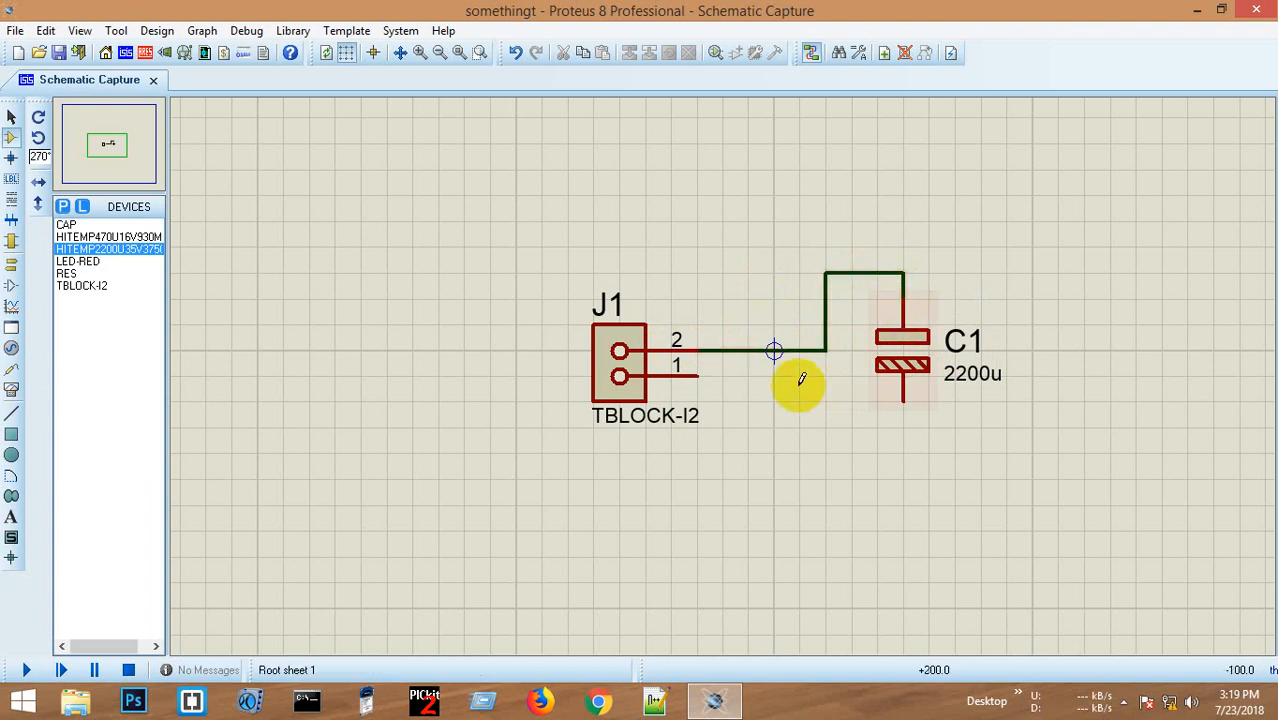
left_click(699, 376)
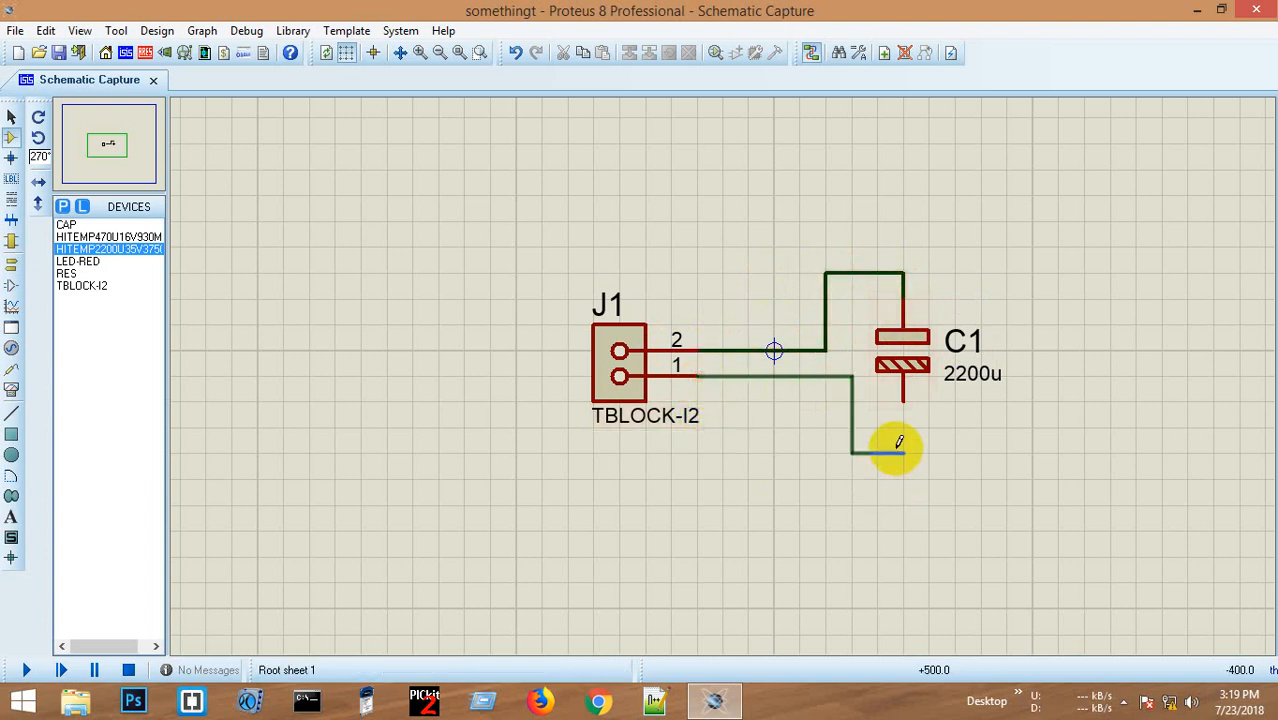
left_click(904, 400)
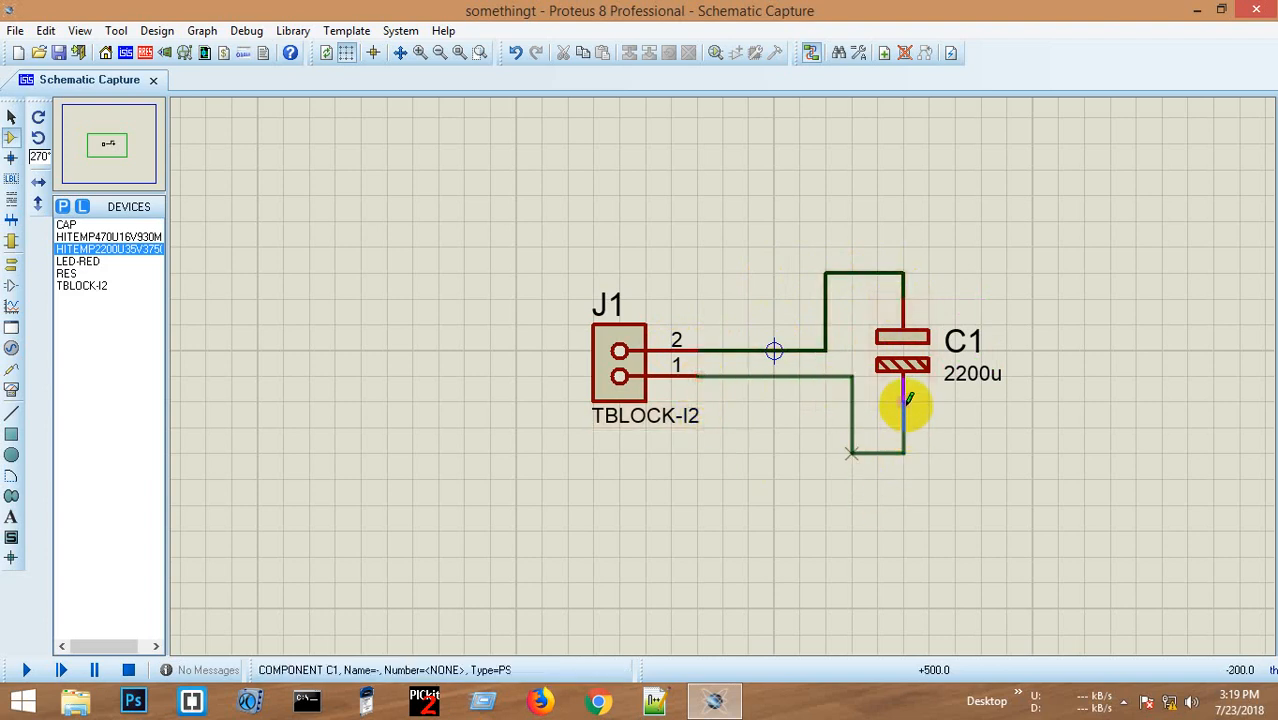
right_click(851, 389)
left_click(915, 396)
left_click(822, 385)
left_click(988, 440)
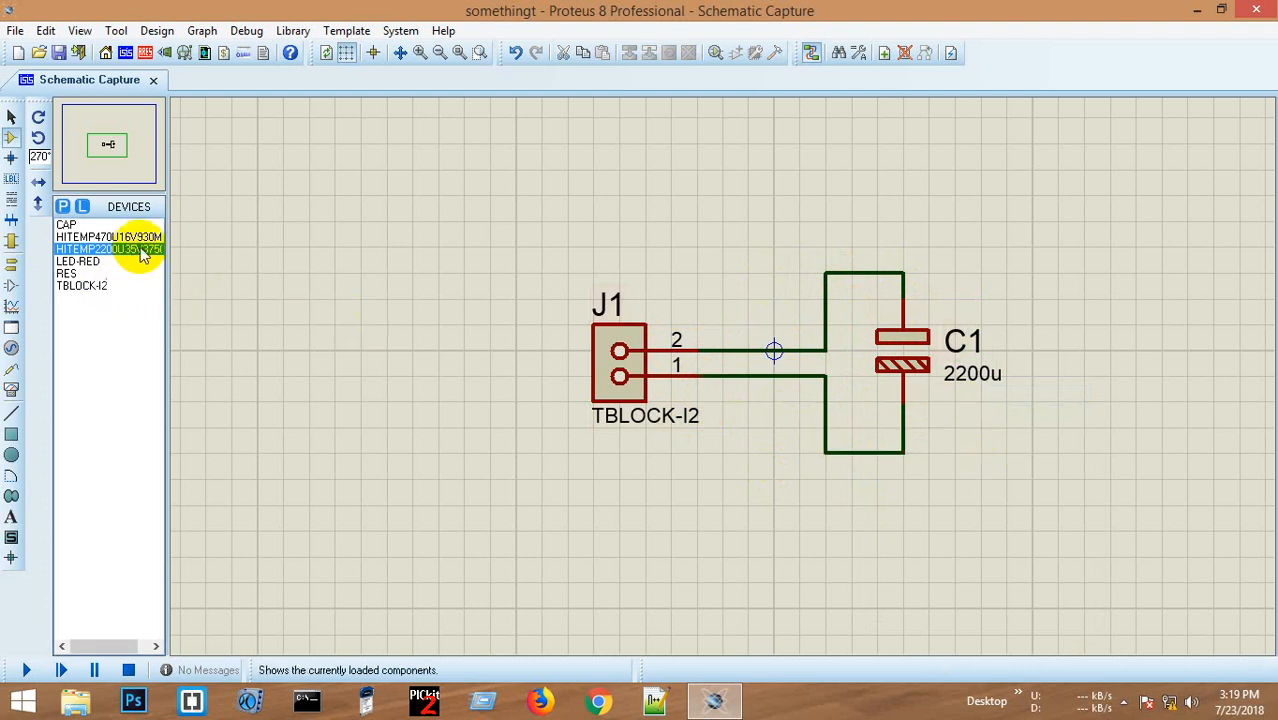
- Search for 7805, add the 5V 1A positive regulator 7805 from the ANALOG library to the device list, and close the device picker
left_click(96, 249)
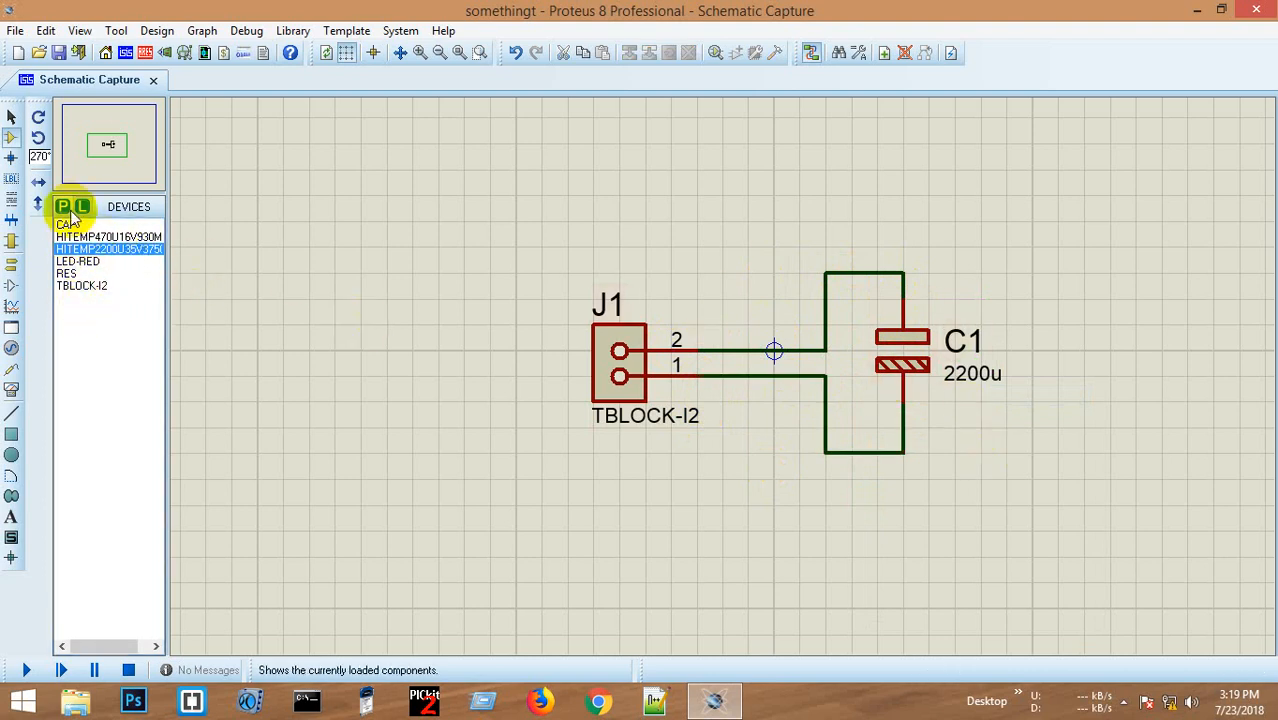
type("p")
type("7805")
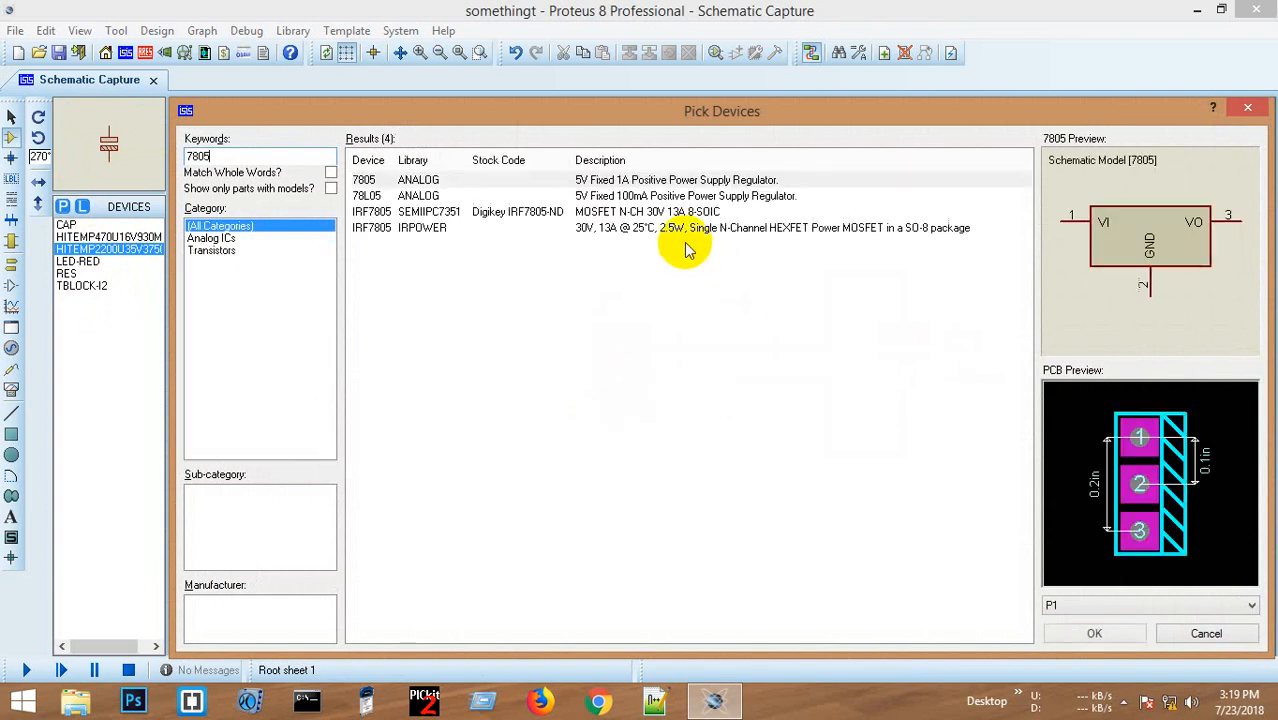
double_click(390, 179)
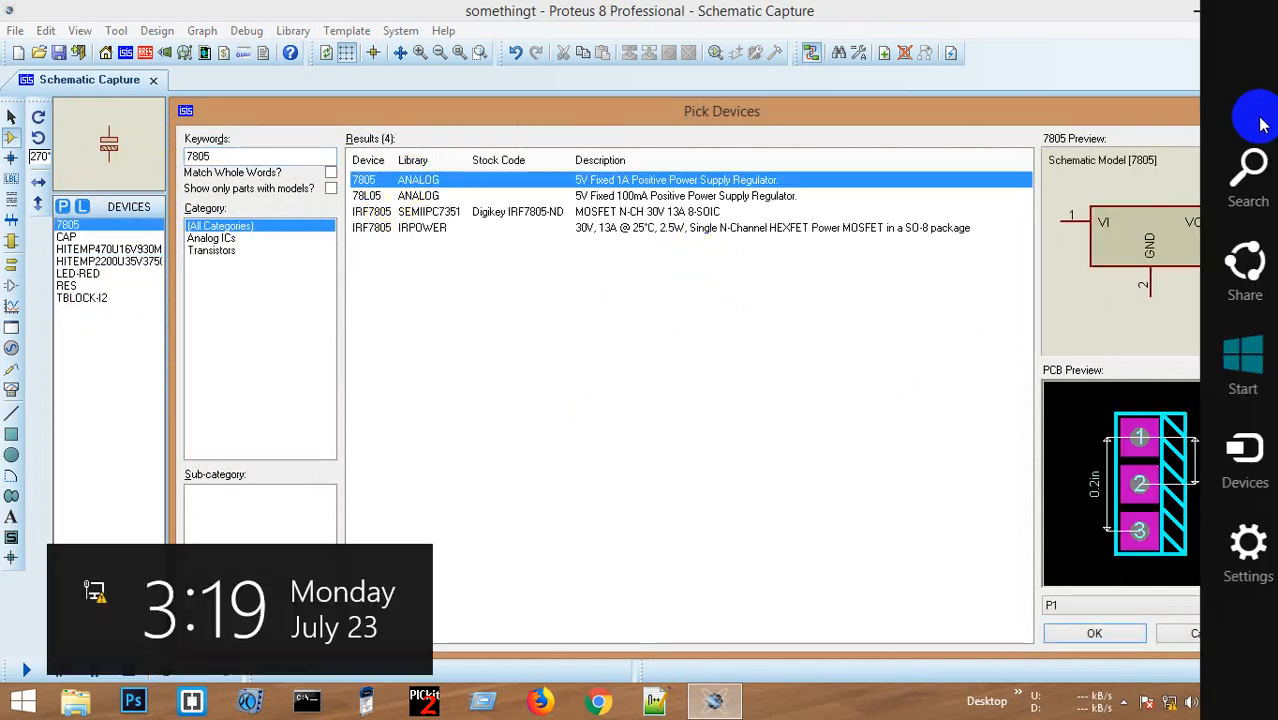
left_click(1247, 107)
- Place the 7805 regulator unrotated to the right of capacitor C1
left_click(1105, 385)
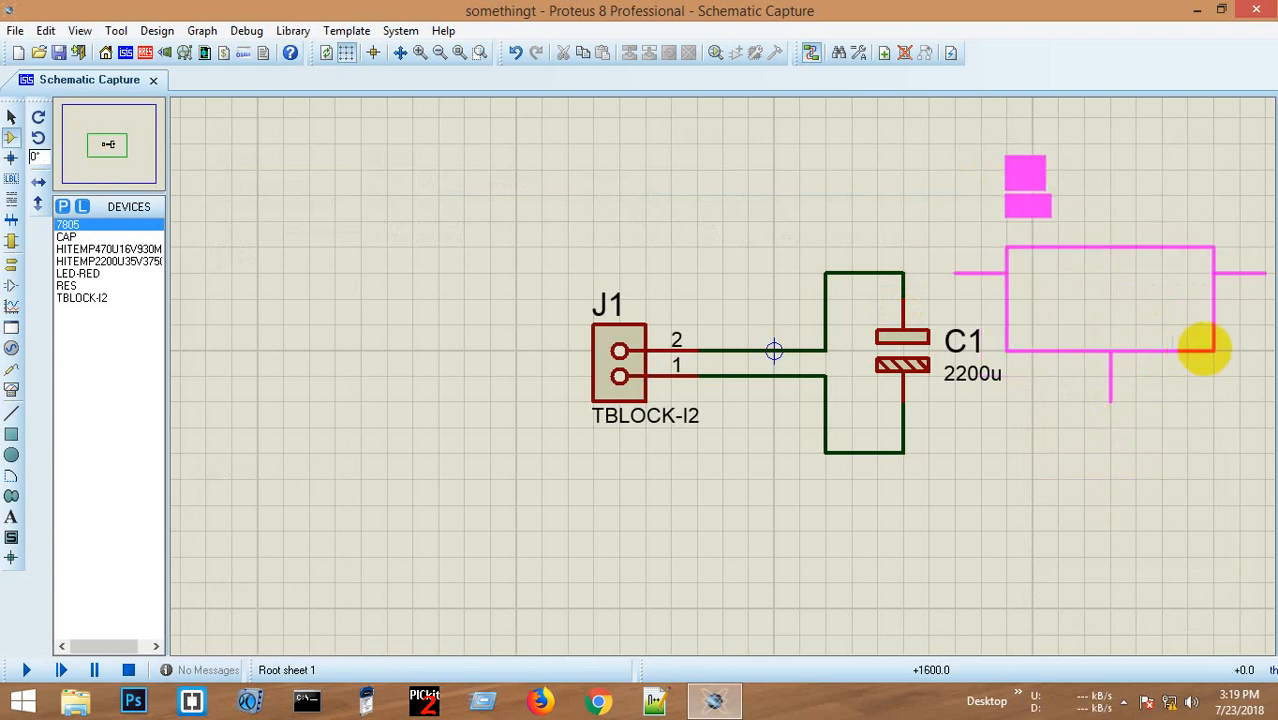
left_click(1228, 345)
key("F5")
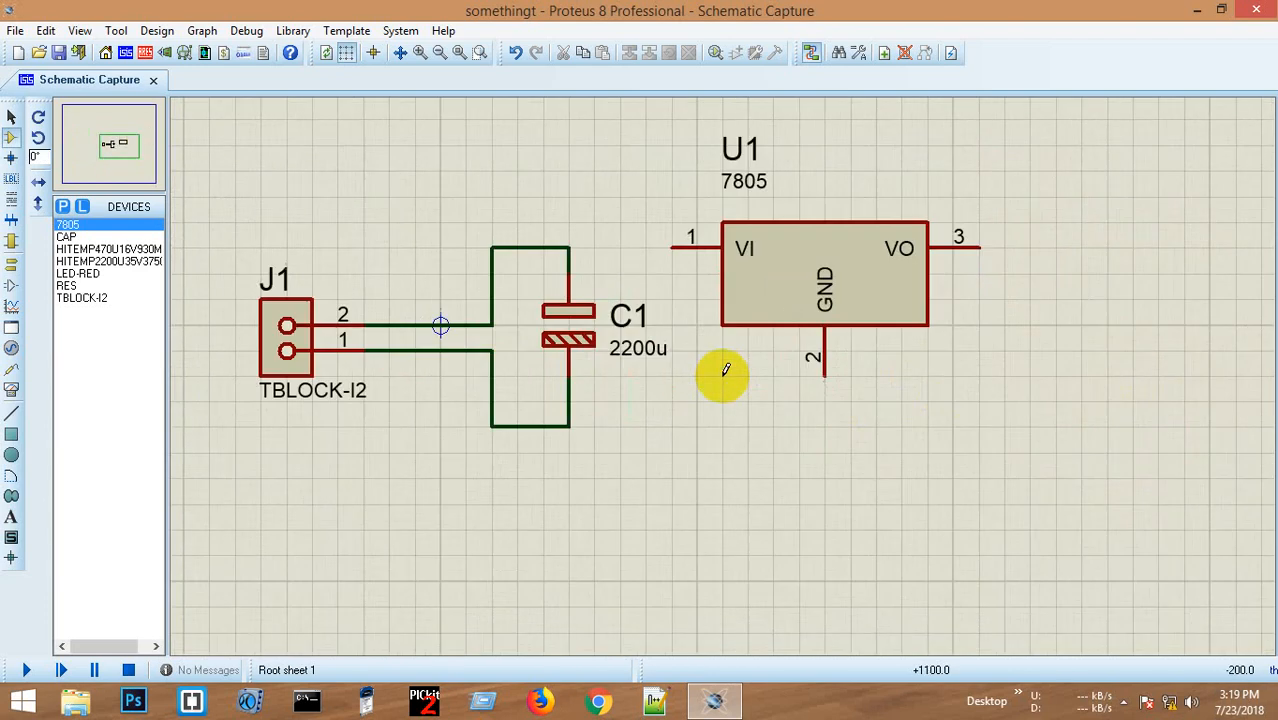
- Wire the regulator's VI pin to the top node of C1 and its GND pin to the bottom node
left_click(569, 248)
left_click(672, 248)
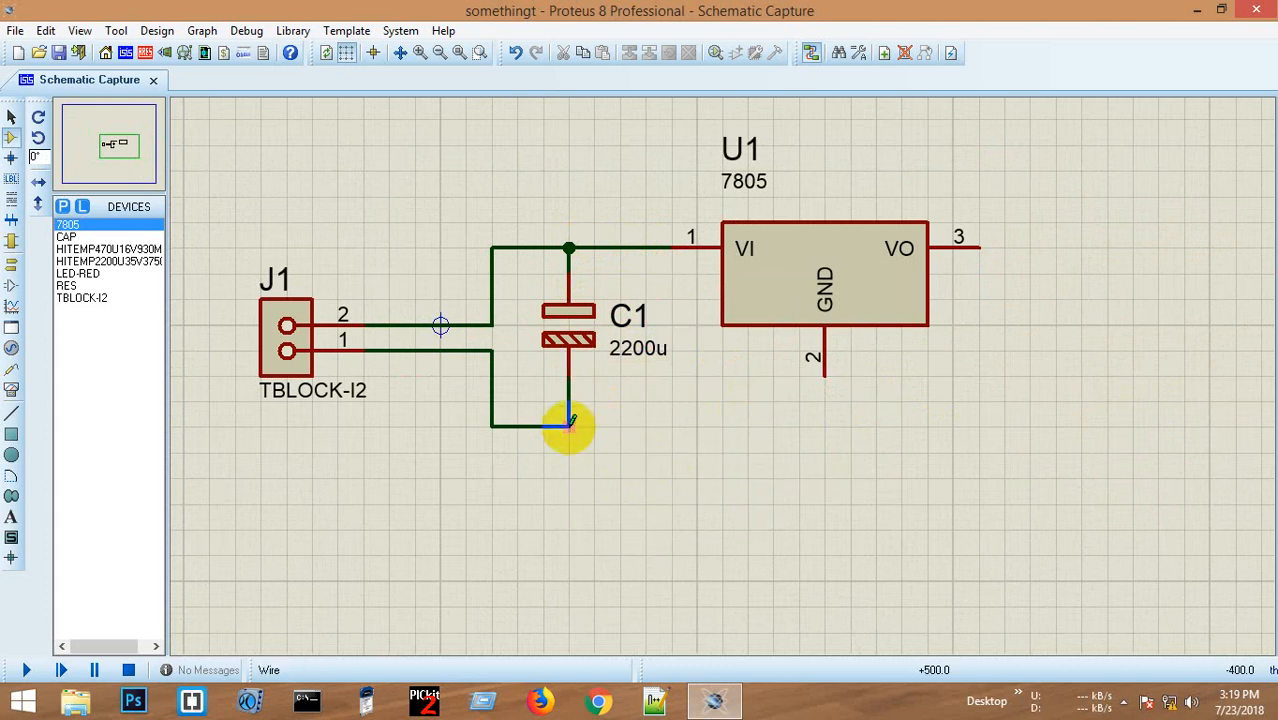
left_click(569, 426)
left_click(823, 368)
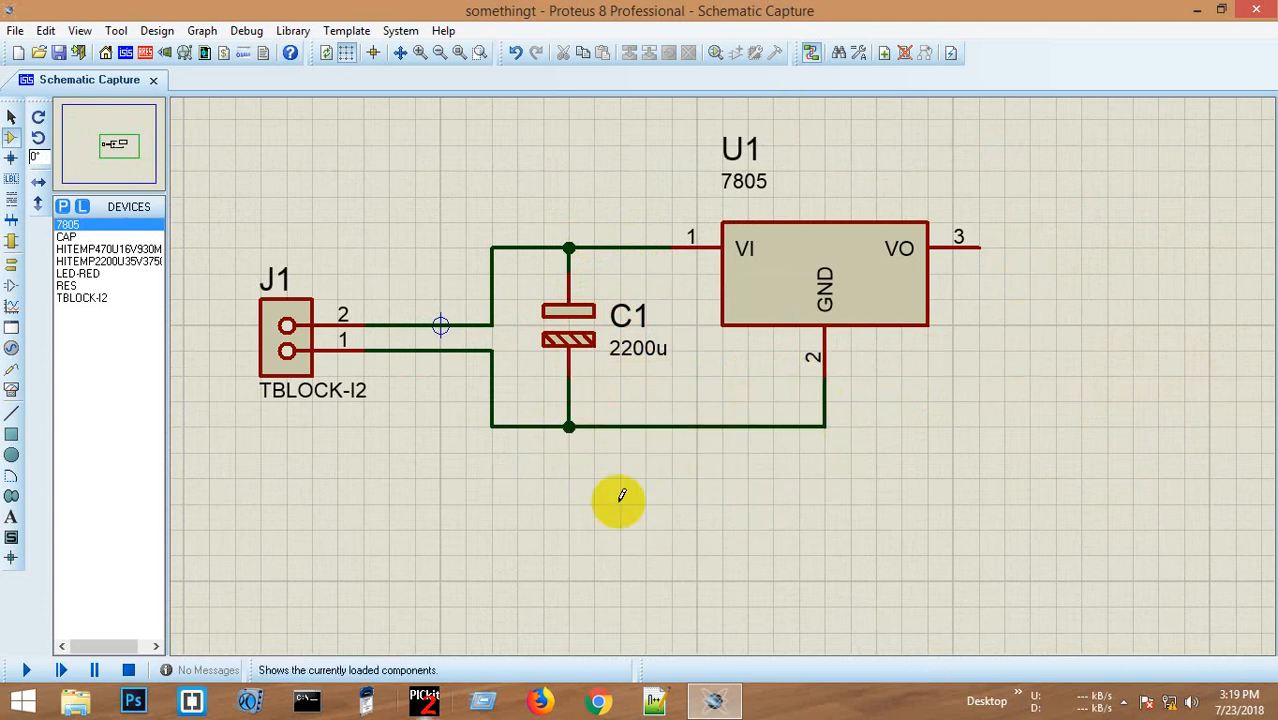
- Place the 470u capacitor HITEMP470U16V930M to the right of the regulator, rotated to 270°
left_click(115, 249)
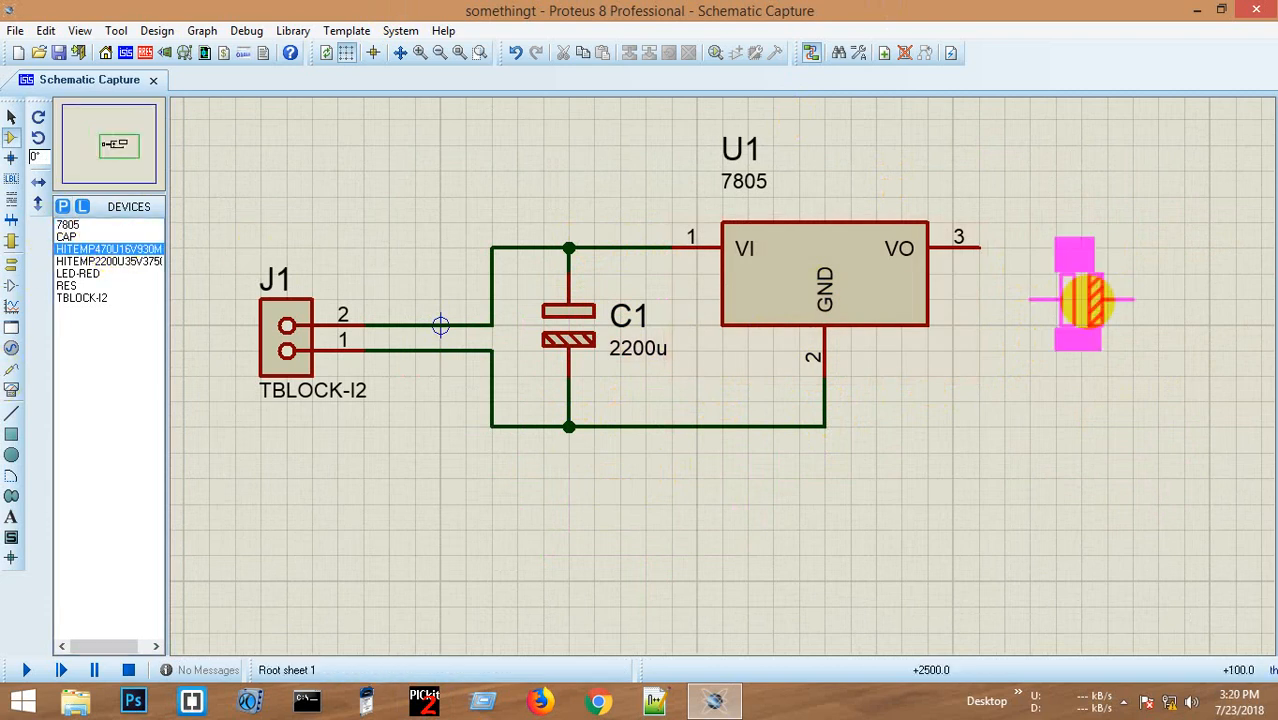
key("KP_Add")
key("KP_Add")
key("KP_Add")
left_click(1105, 325)
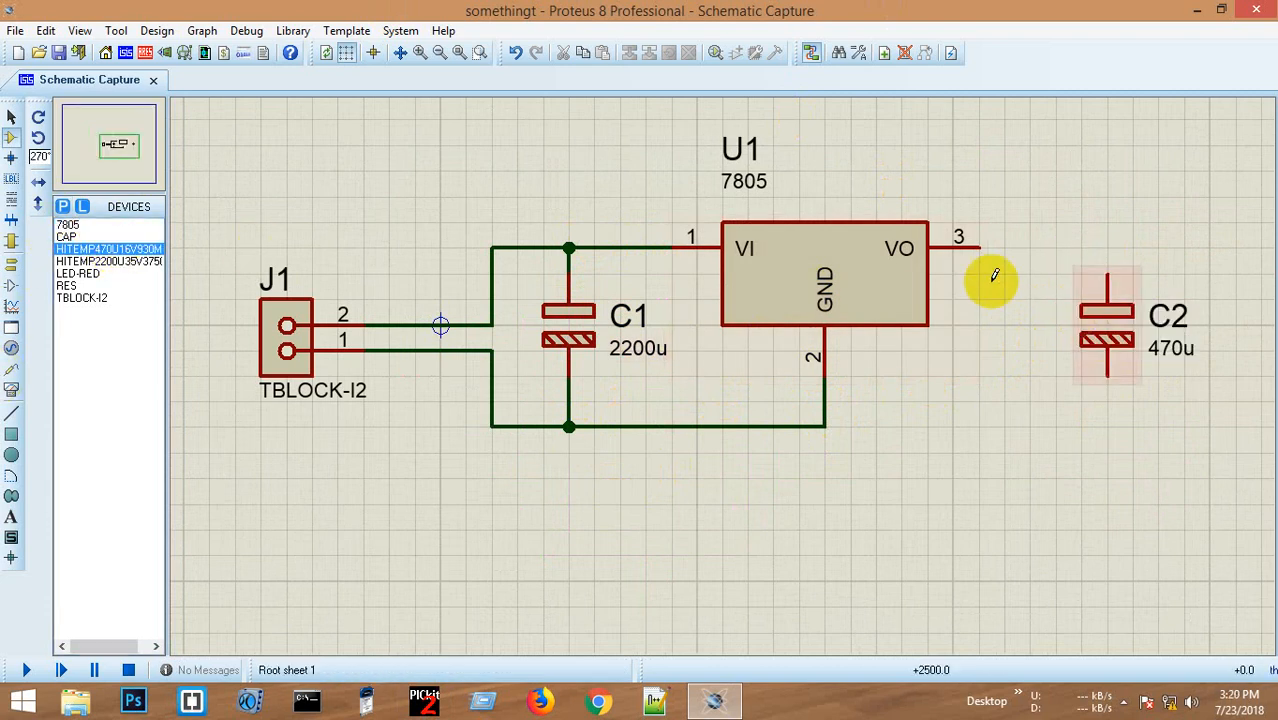
- Wire the regulator's VO pin to the 470u capacitor's upper lead and the ground wire to its lower lead
left_click(982, 247)
left_click(1106, 275)
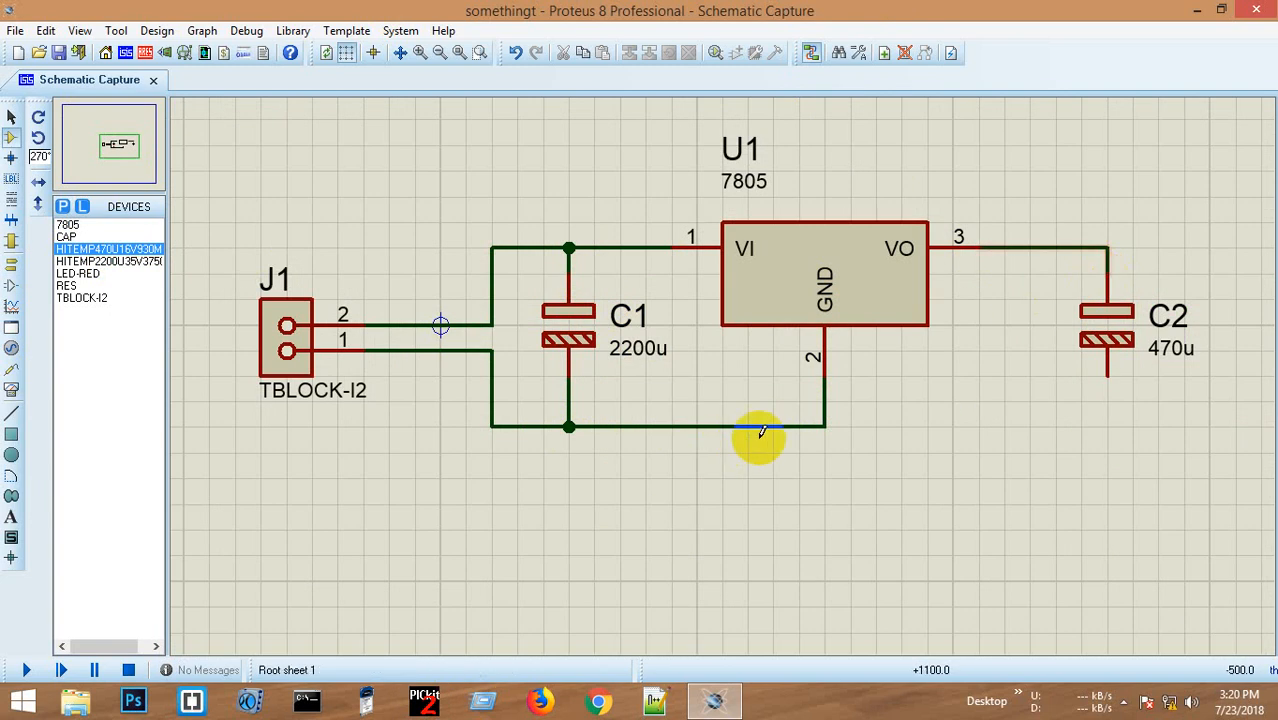
left_click(824, 427)
left_click(1107, 376)
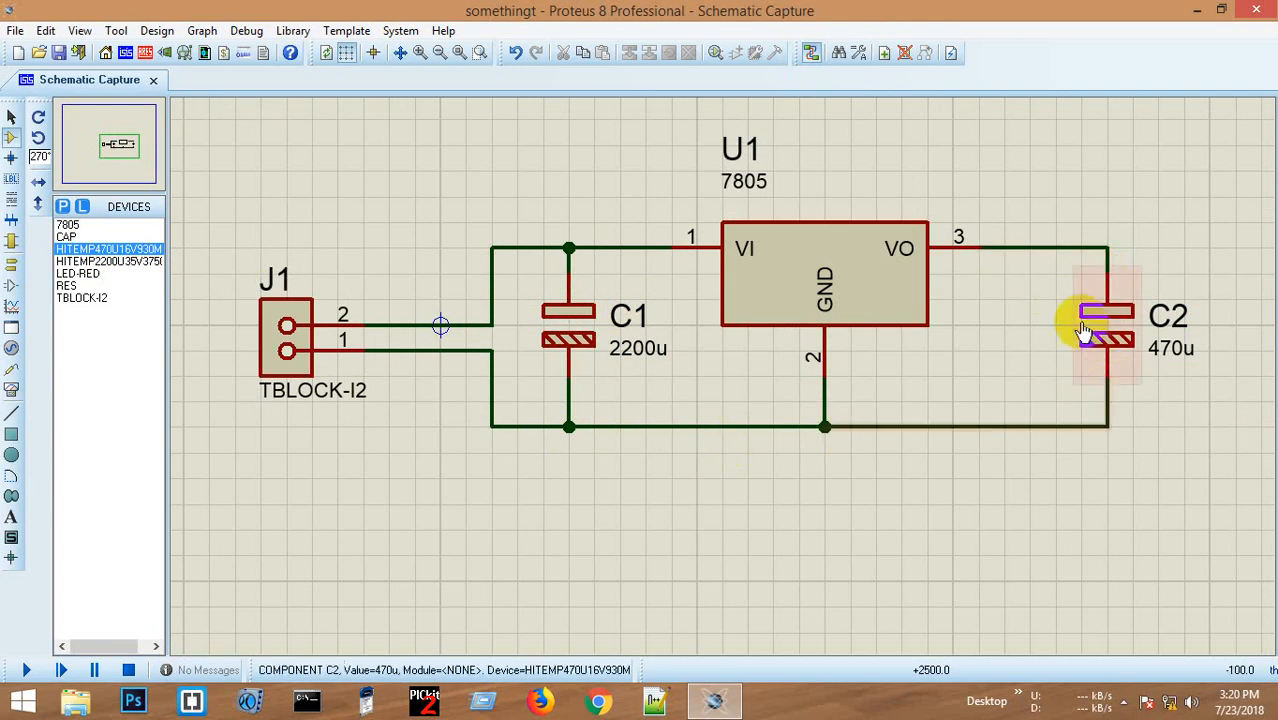
- Move capacitor C2 farther right, away from the regulator's output pin
scroll(1085, 328, "up", 3)
right_click(745, 357)
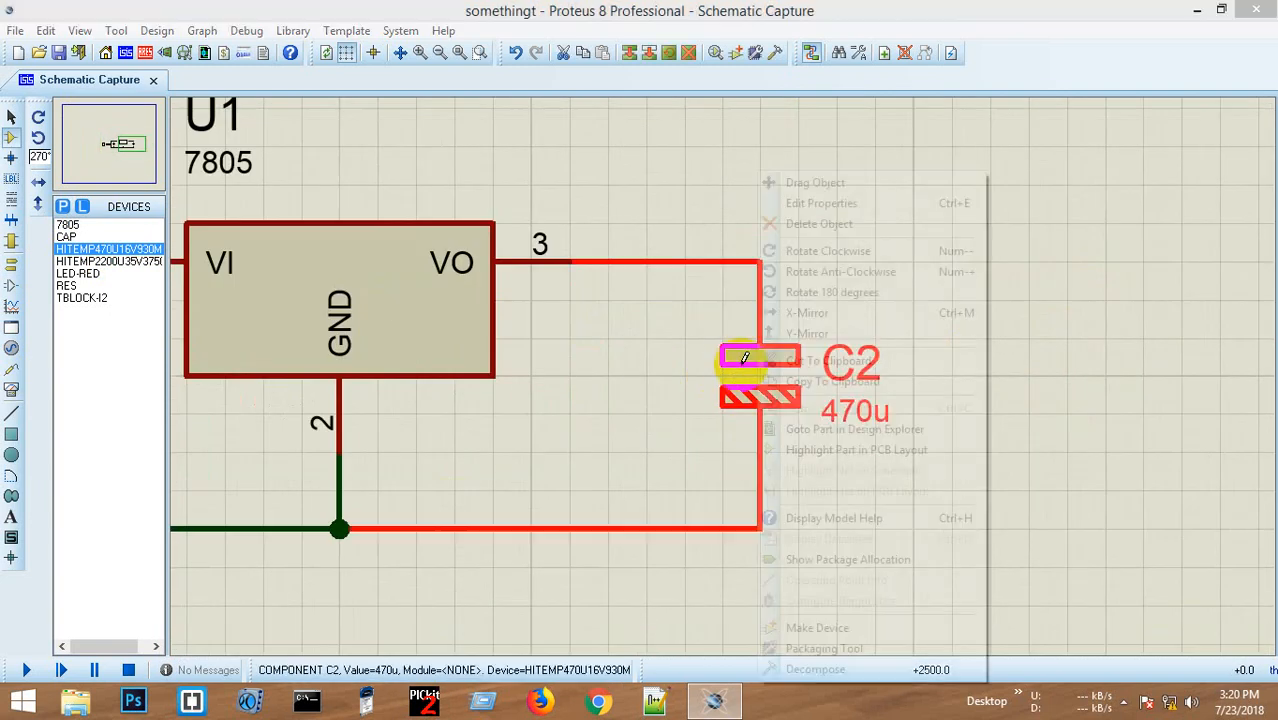
left_click(799, 181)
left_click(905, 358)
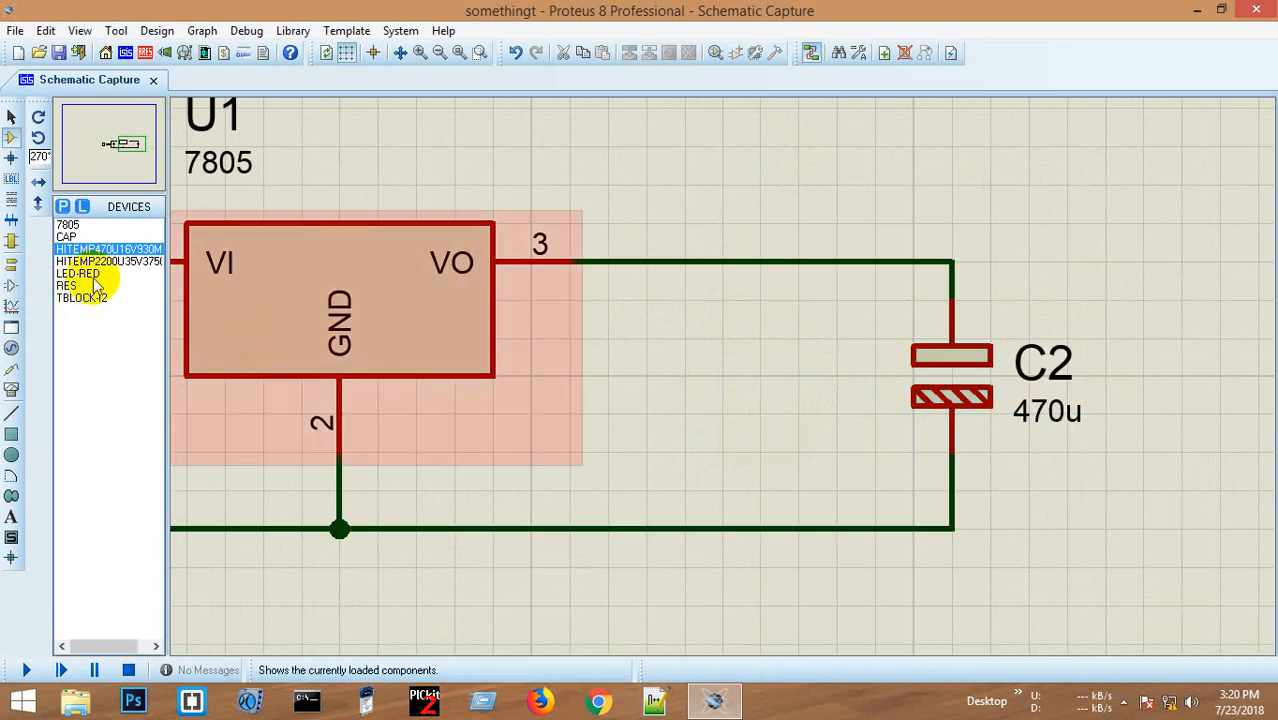
- Place a CAP capacitor vertically to the right of C2 and wire it in parallel with C2
left_click(80, 237)
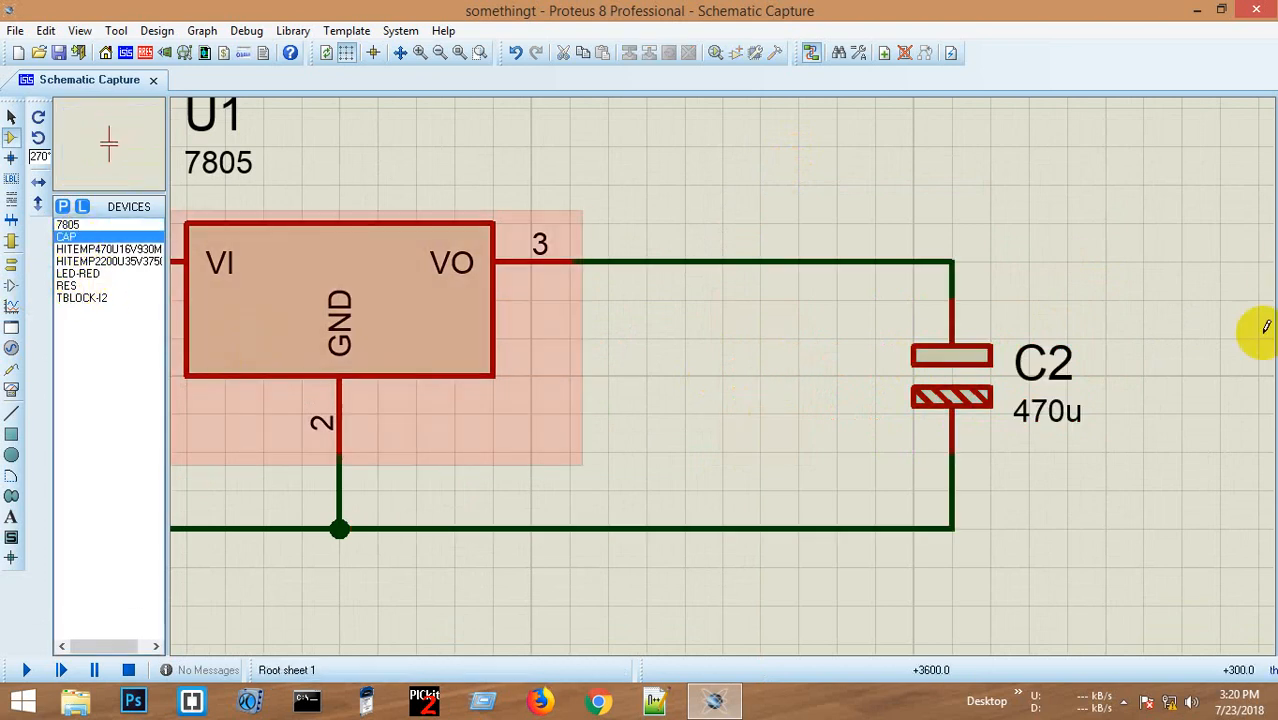
left_click(1185, 374)
left_click(1183, 374)
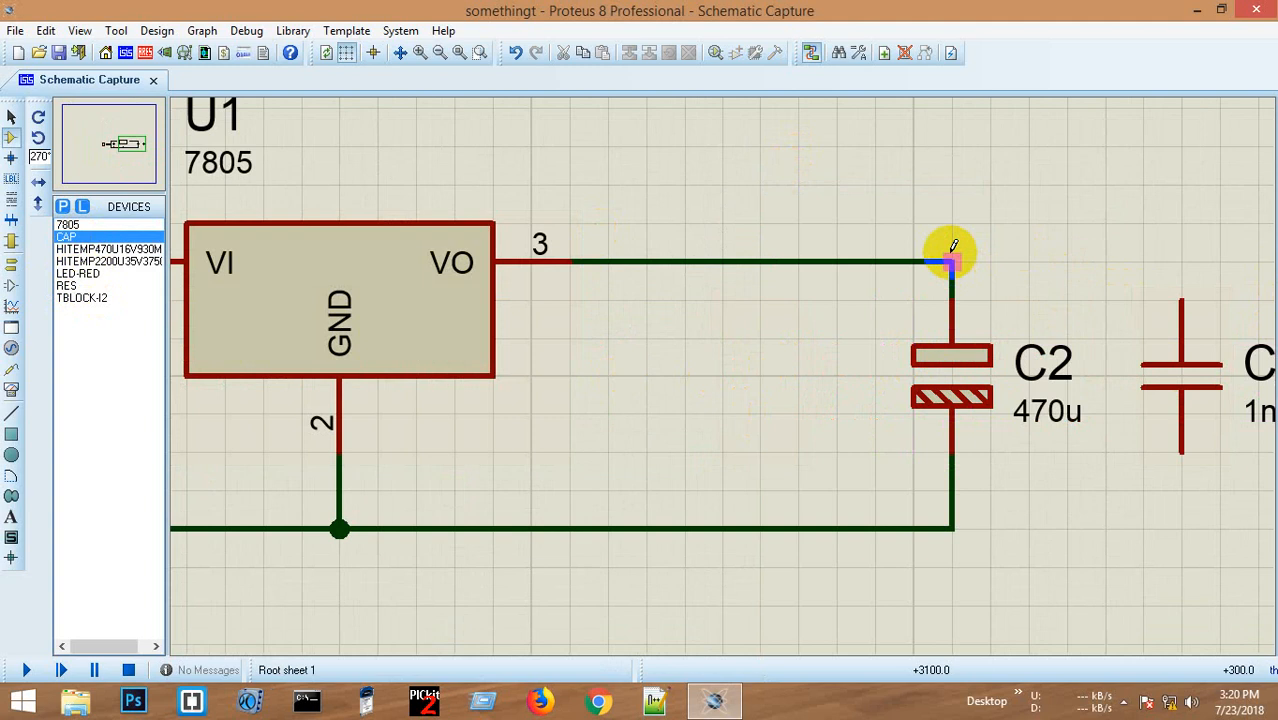
left_click(953, 528)
left_click(1188, 451)
- Place a RES resistor vertically to the upper right of C3 and wire its upper lead to C3's top node
scroll(826, 415, "down", 2)
scroll(838, 390, "up", 2)
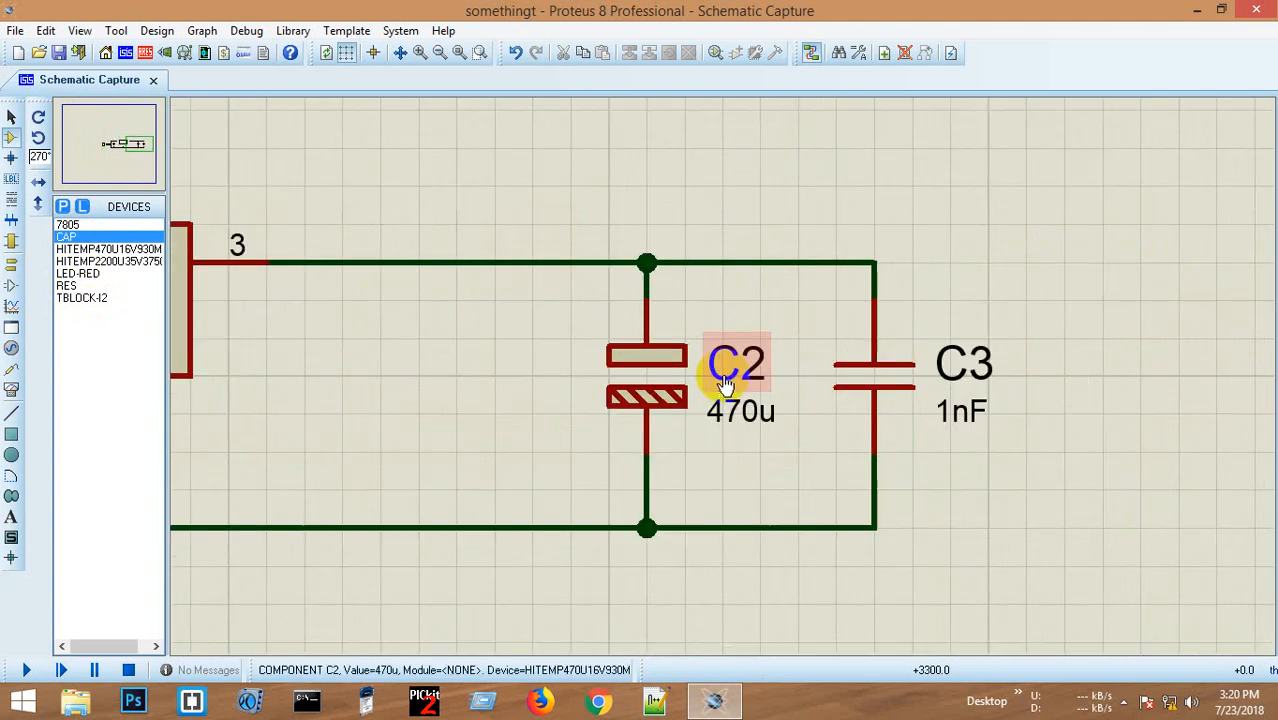
scroll(722, 395, "down", 2)
scroll(727, 384, "down", 1)
scroll(727, 376, "up", 3)
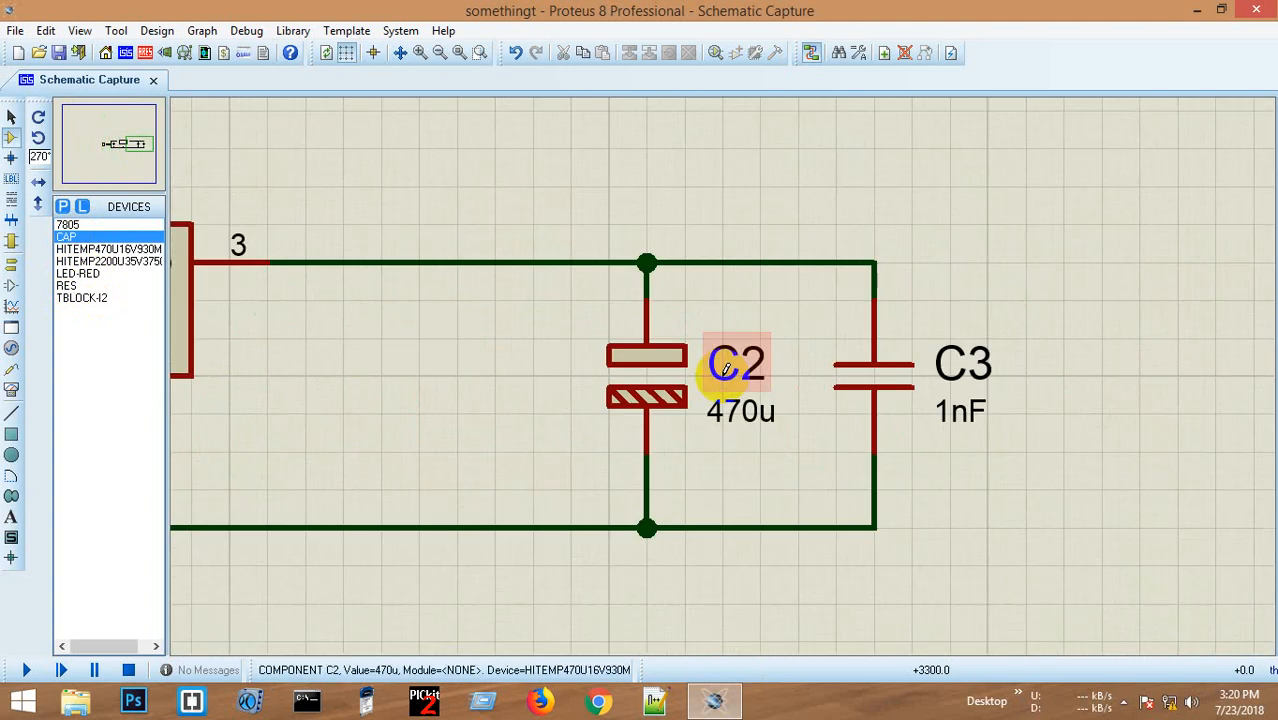
scroll(1018, 365, "down", 2)
scroll(727, 366, "up", 3)
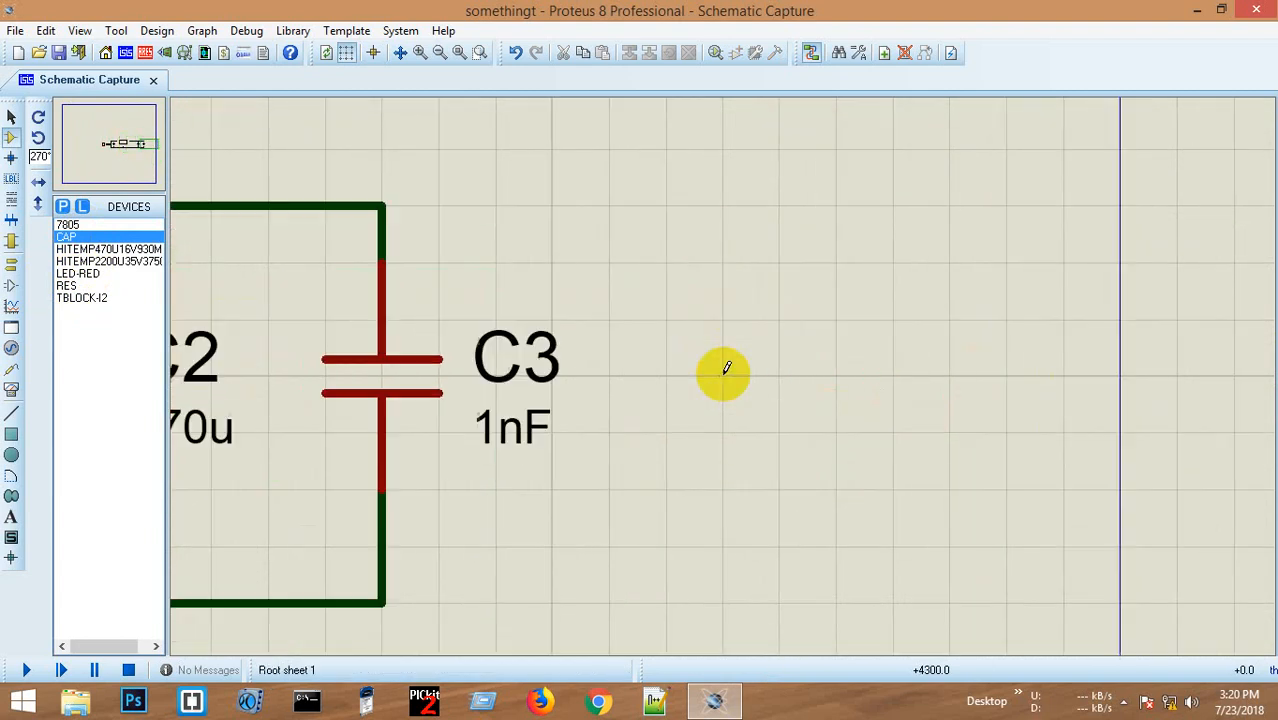
scroll(726, 369, "down", 1)
scroll(740, 320, "down", 1)
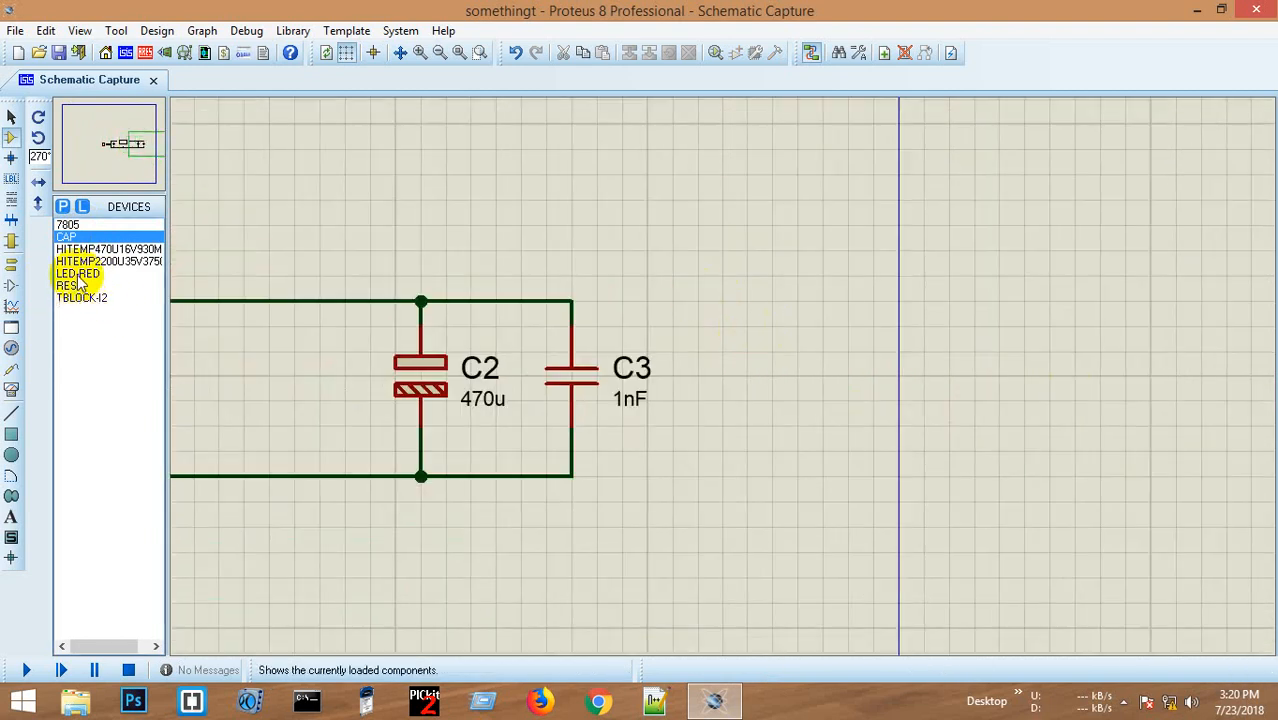
left_click(72, 286)
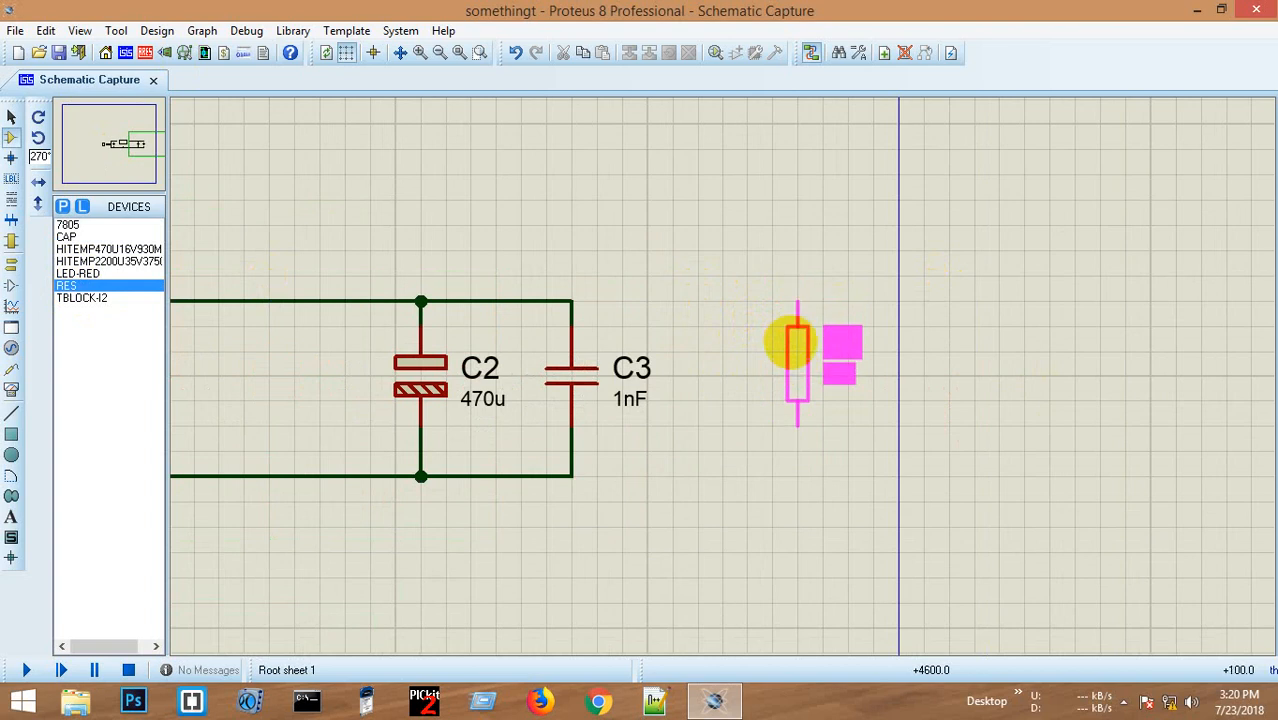
left_click(797, 245)
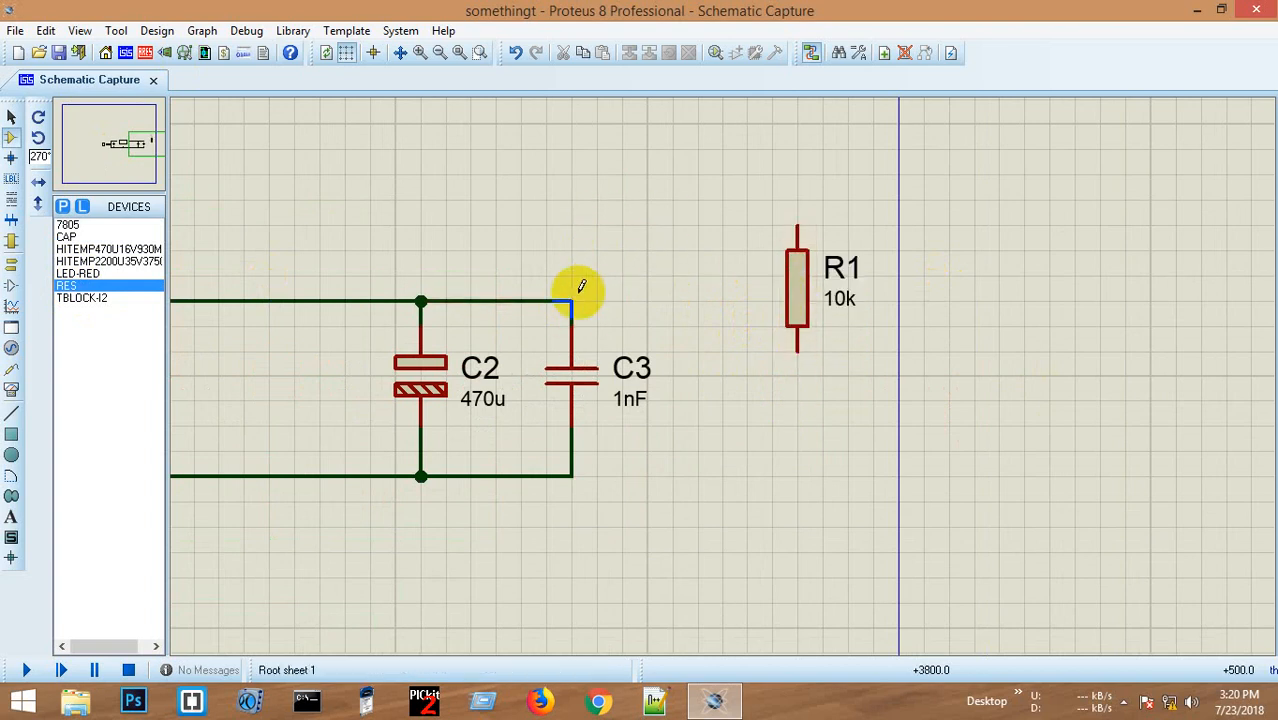
left_click(571, 300)
left_click(796, 208)
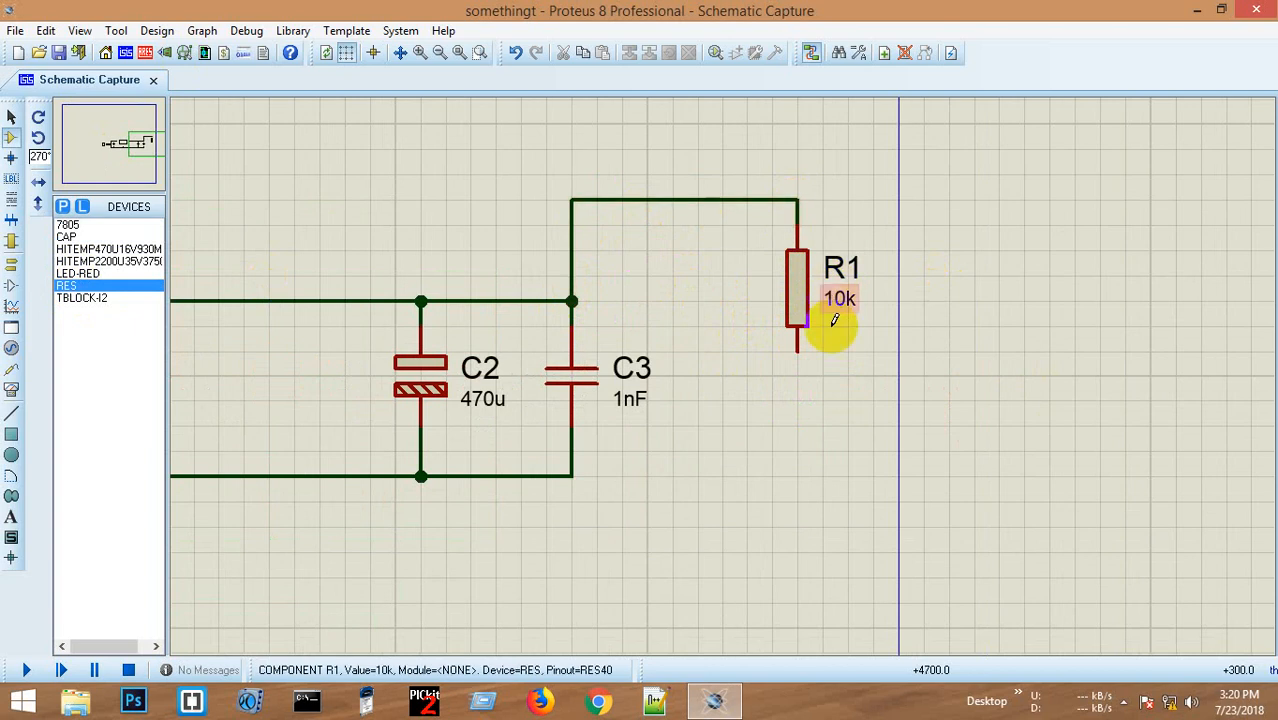
- Set resistor R1's resistance to 100
double_click(800, 310)
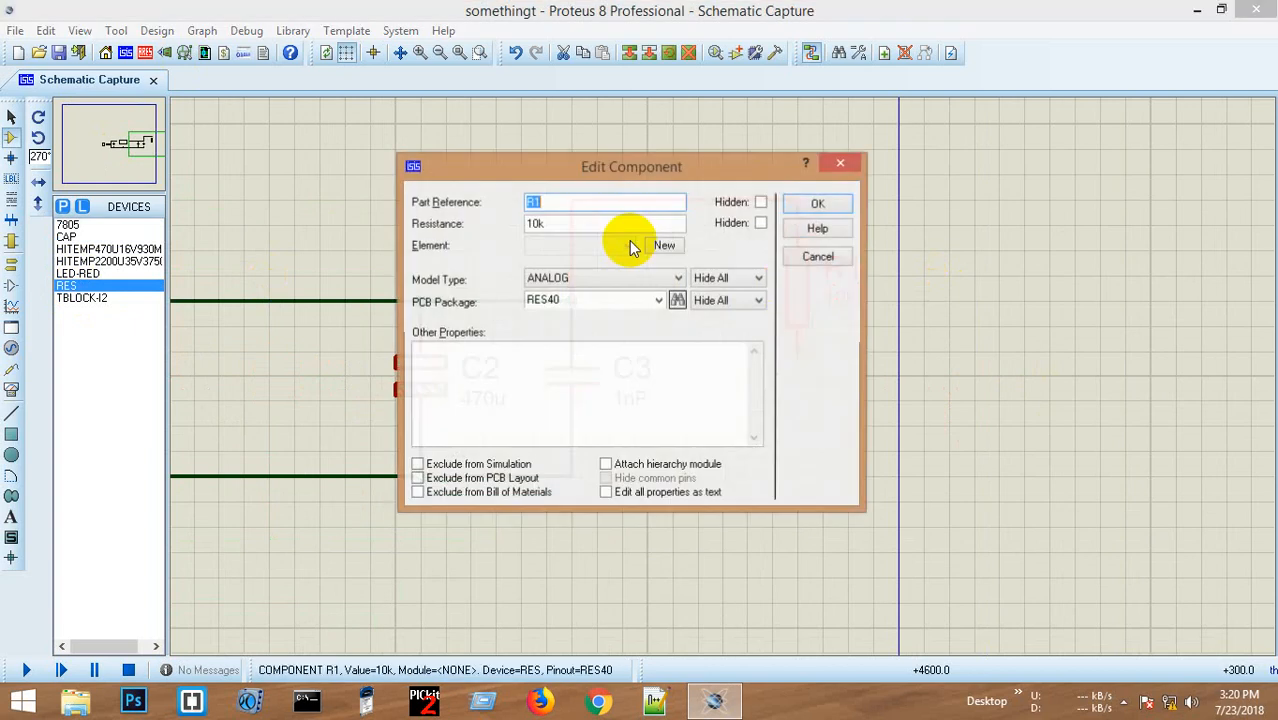
double_click(537, 224)
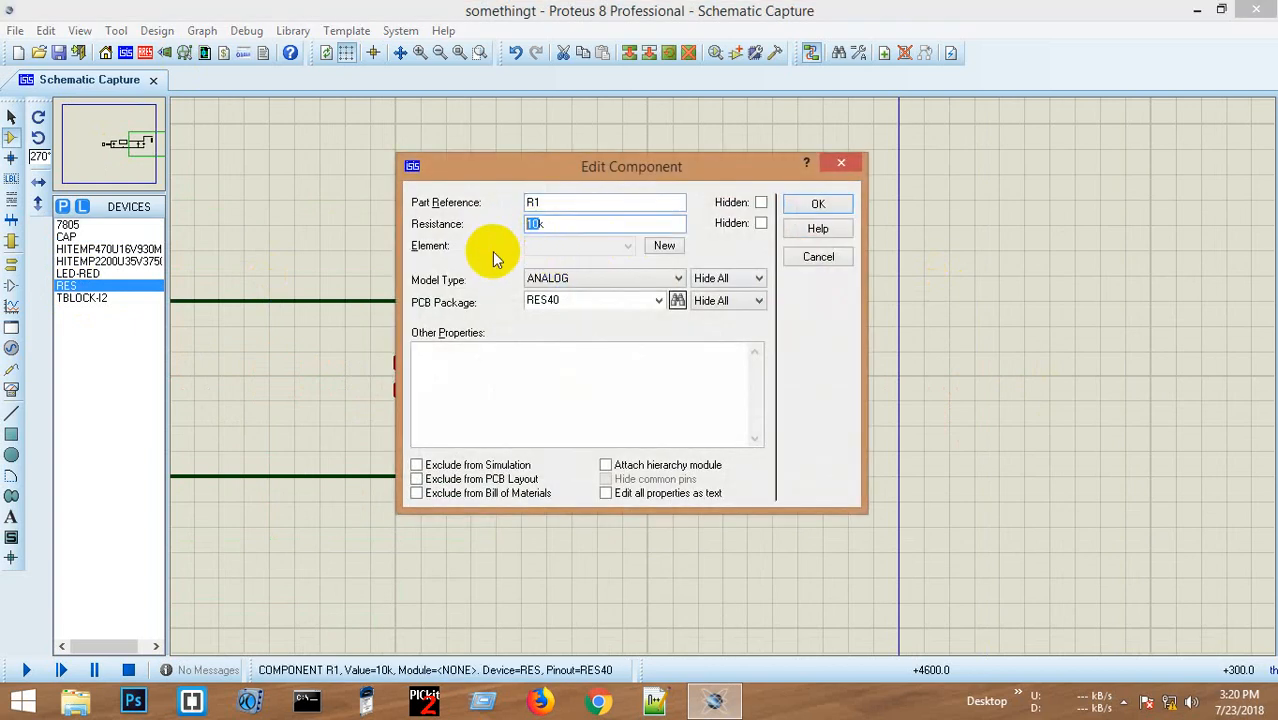
type("100")
key("BackSpace")
key("Return")
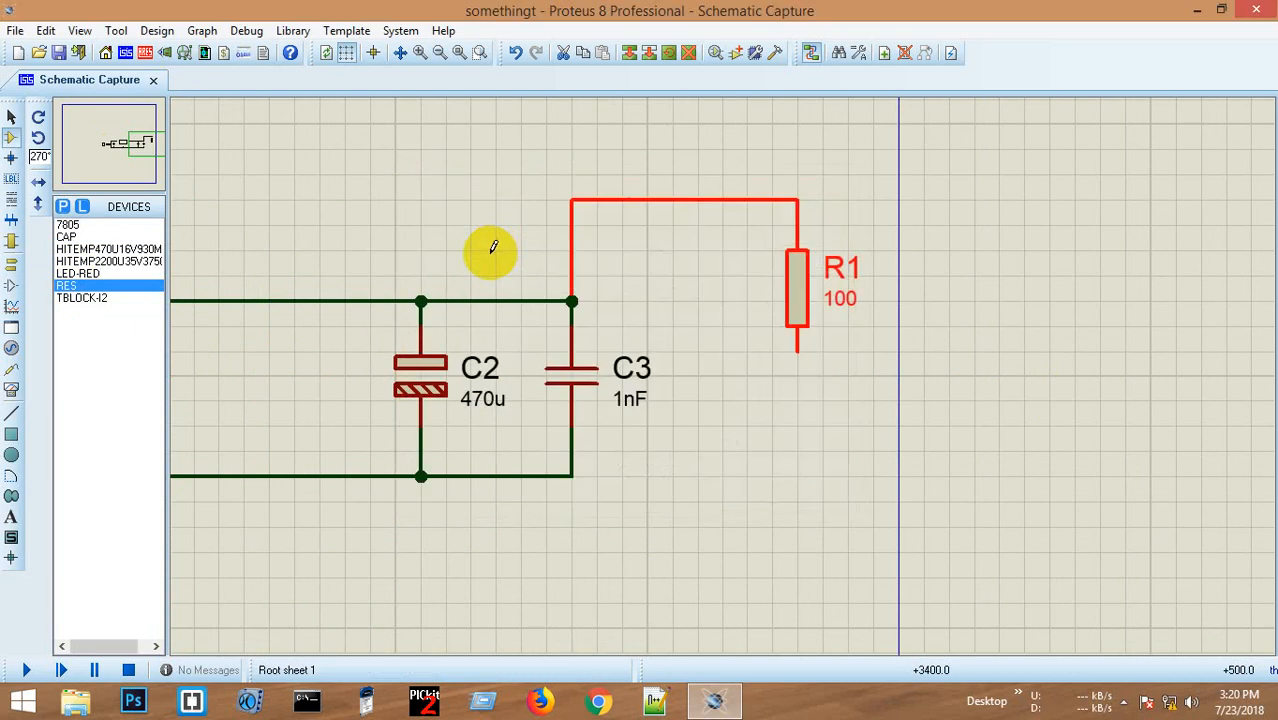
- Place a LED-RED vertically below R1 and wire it between R1's lower lead and C3's bottom node
left_click(76, 274)
left_click(822, 428)
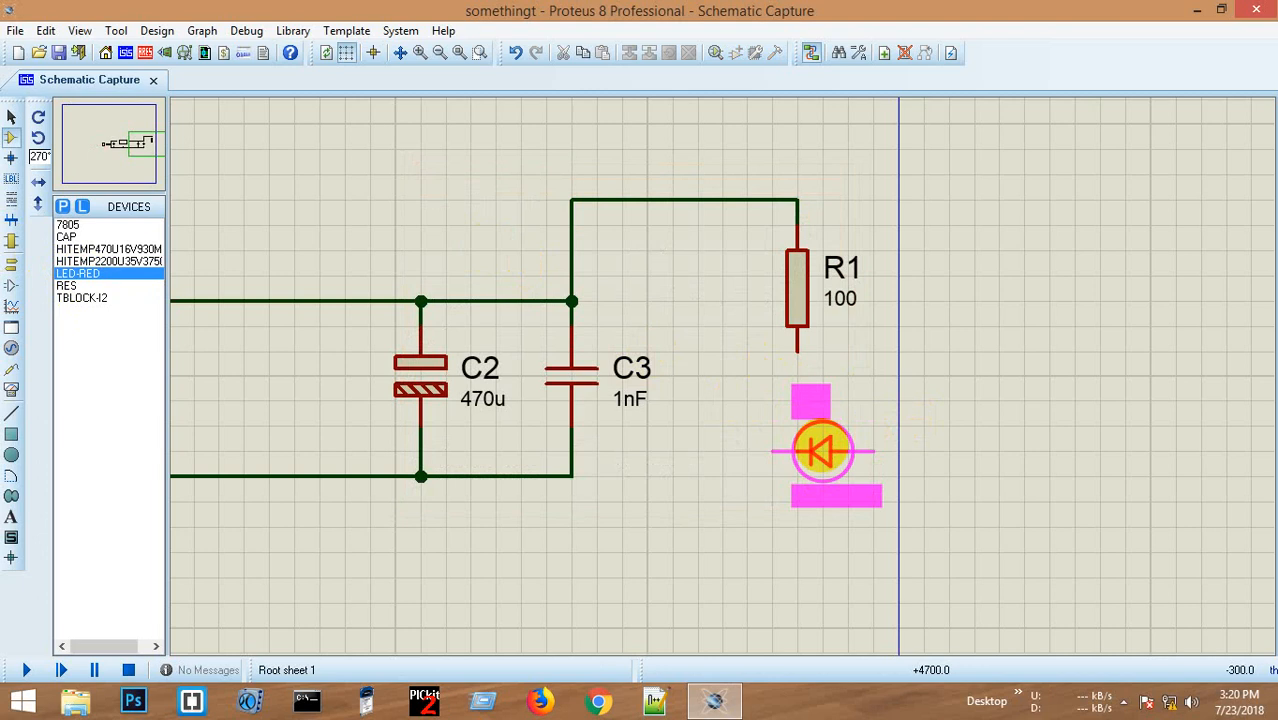
key("KP_Add")
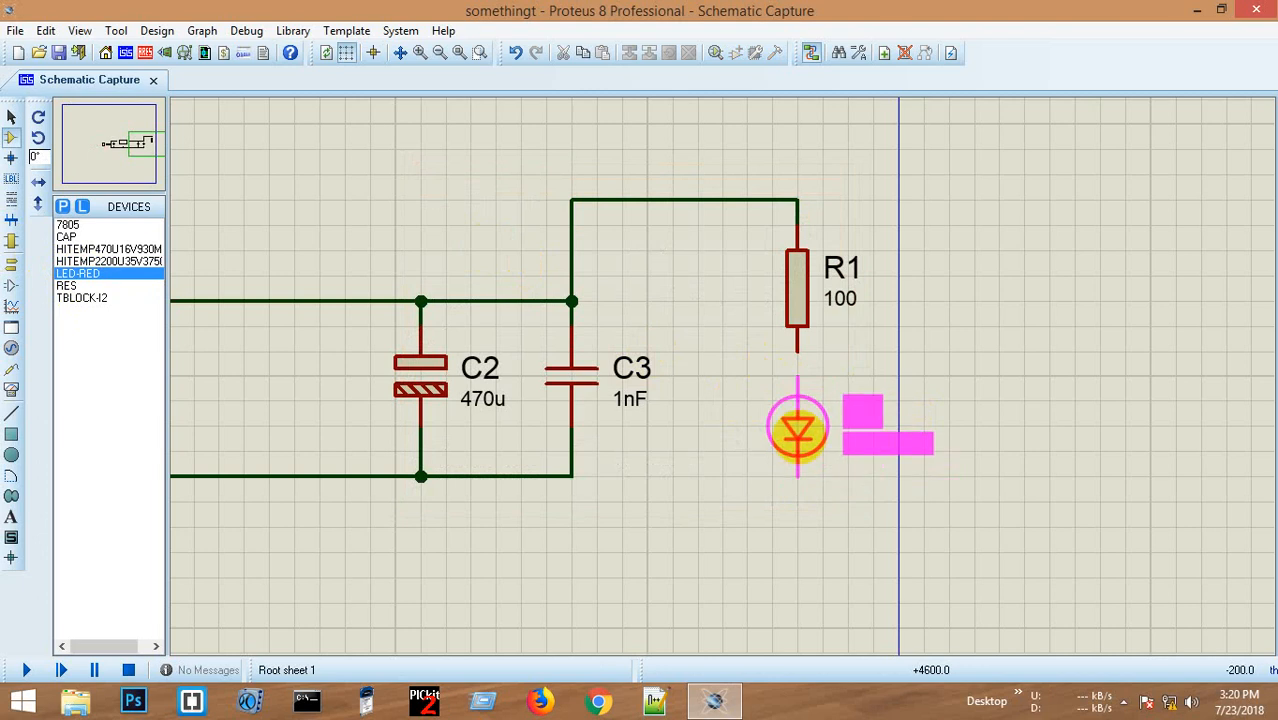
left_click(797, 428)
left_click(798, 351)
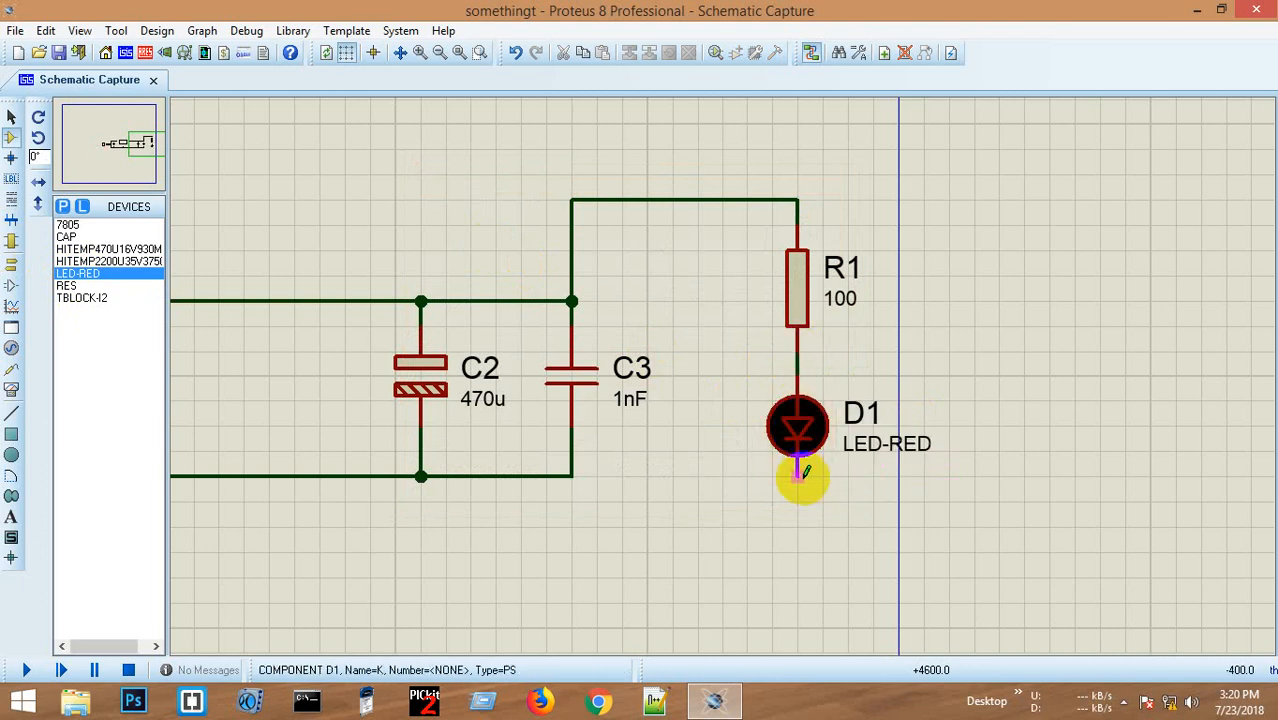
left_click(797, 484)
left_click(573, 480)
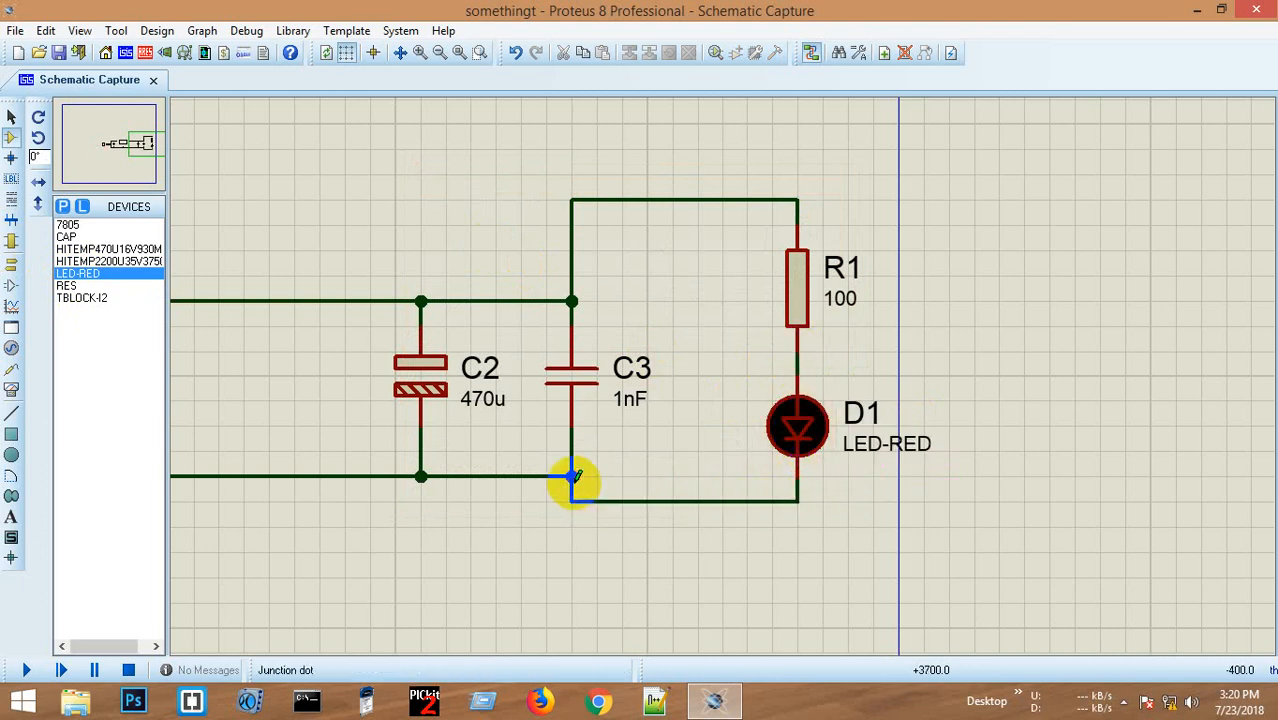
- Delete terminal block J1 from the input side of the circuit
scroll(713, 400, "down", 2)
scroll(700, 376, "up", 3)
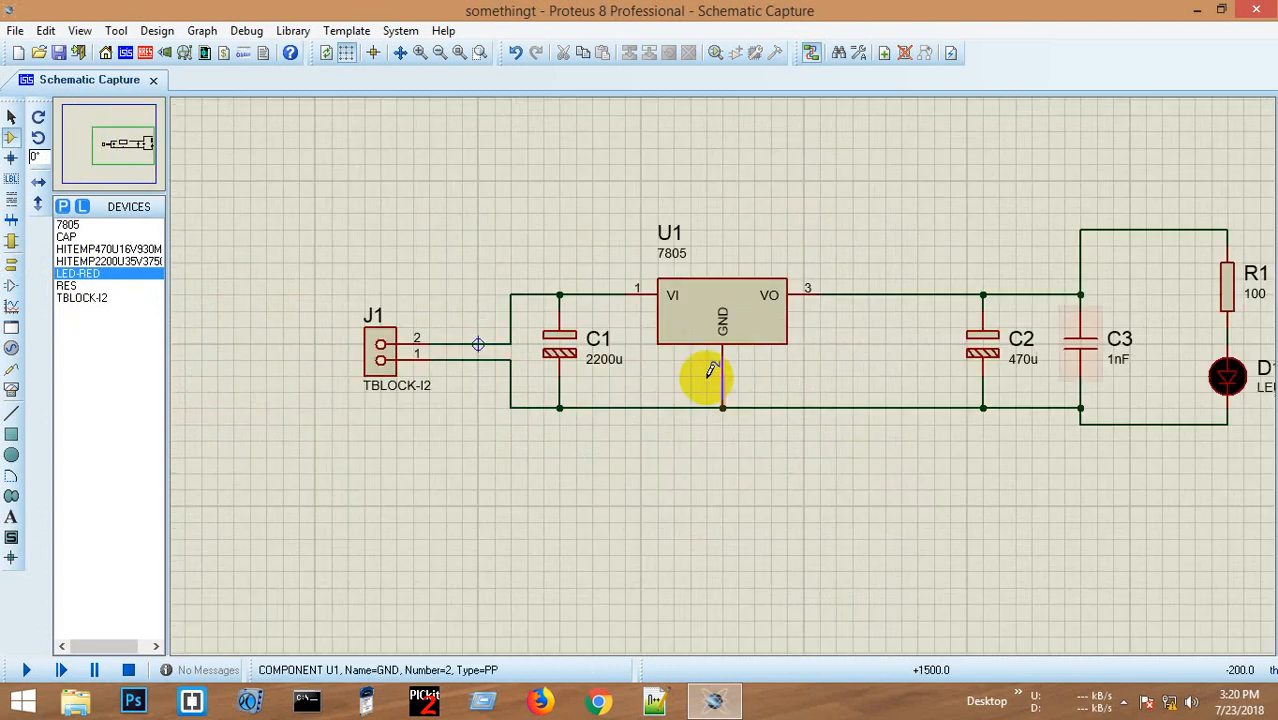
scroll(690, 385, "down", 2)
scroll(715, 355, "up", 3)
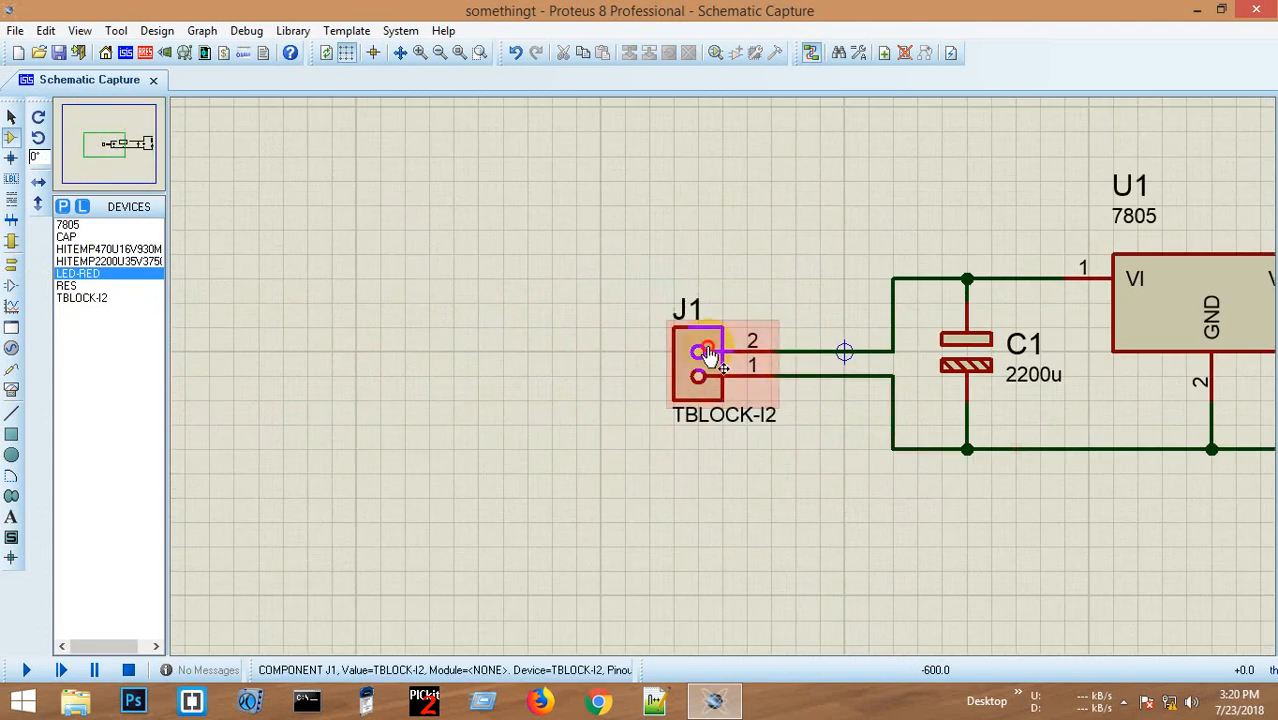
left_click(707, 354)
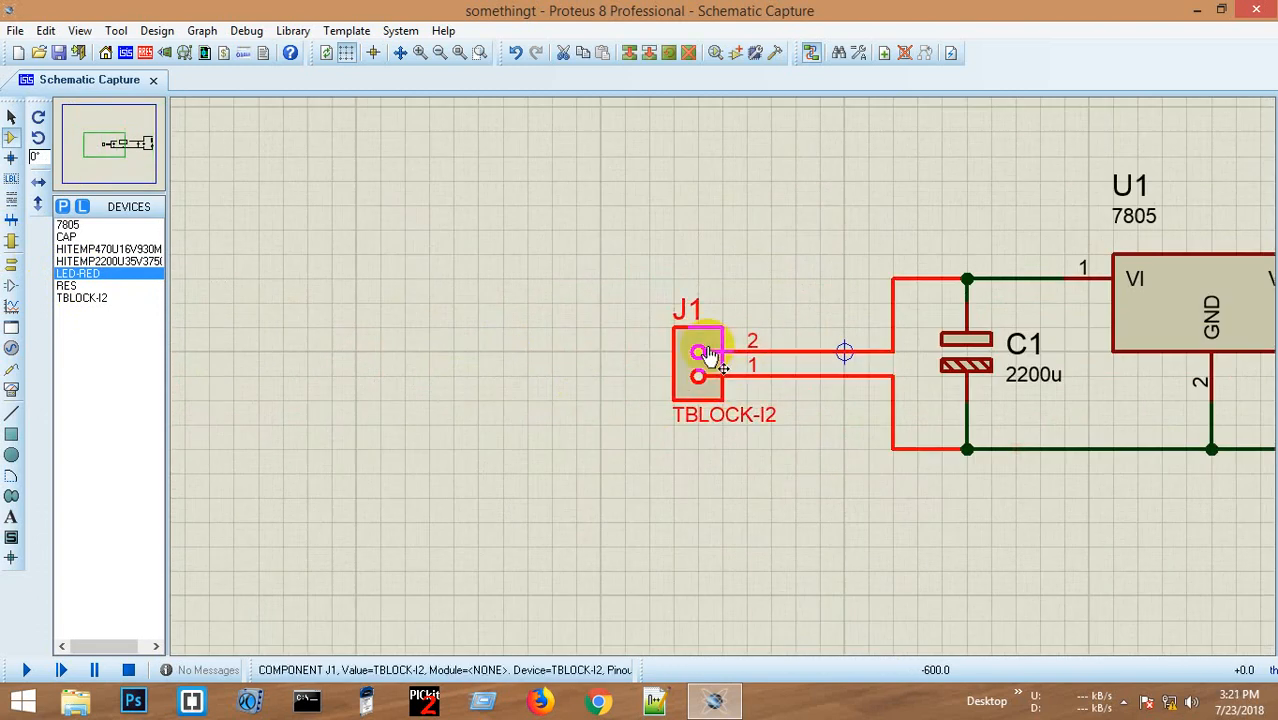
key("Delete")
- Find the multi-cell BATTERY device with the keyword "battery" and place it vertically to the left of C1
scroll(705, 345, "down", 2)
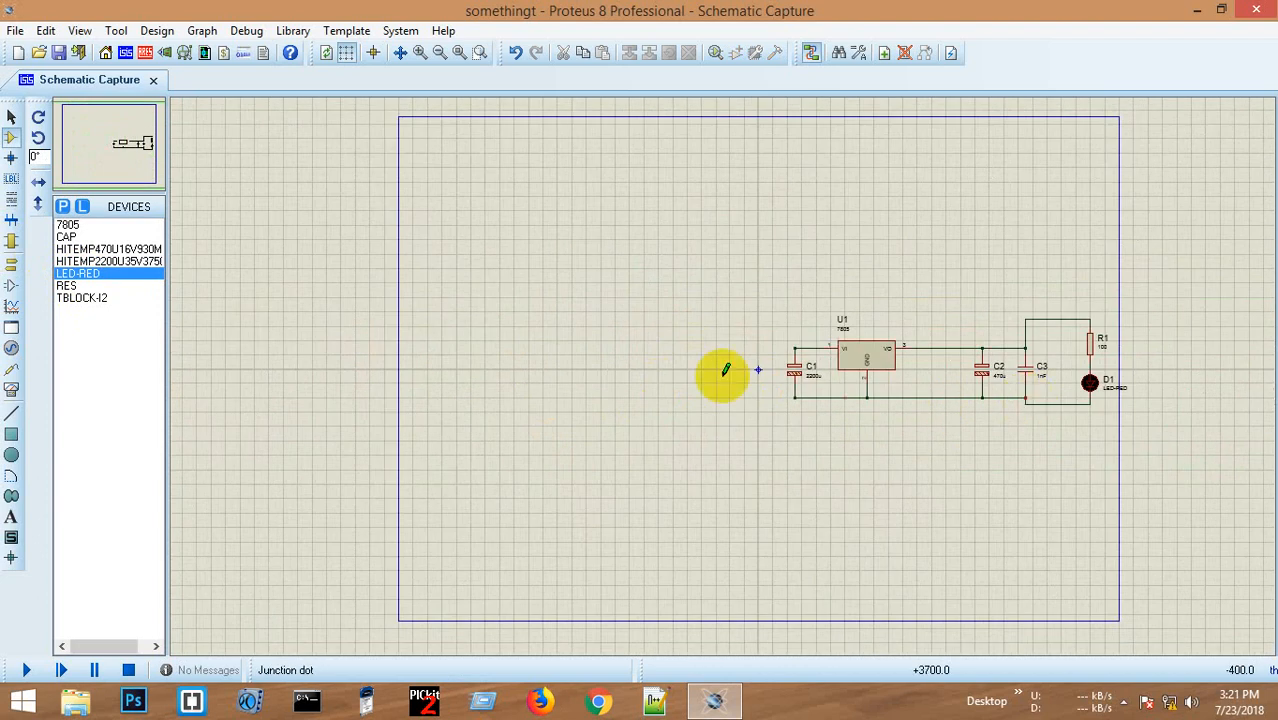
scroll(726, 372, "up", 1)
scroll(765, 371, "down", 1)
scroll(765, 371, "up", 1)
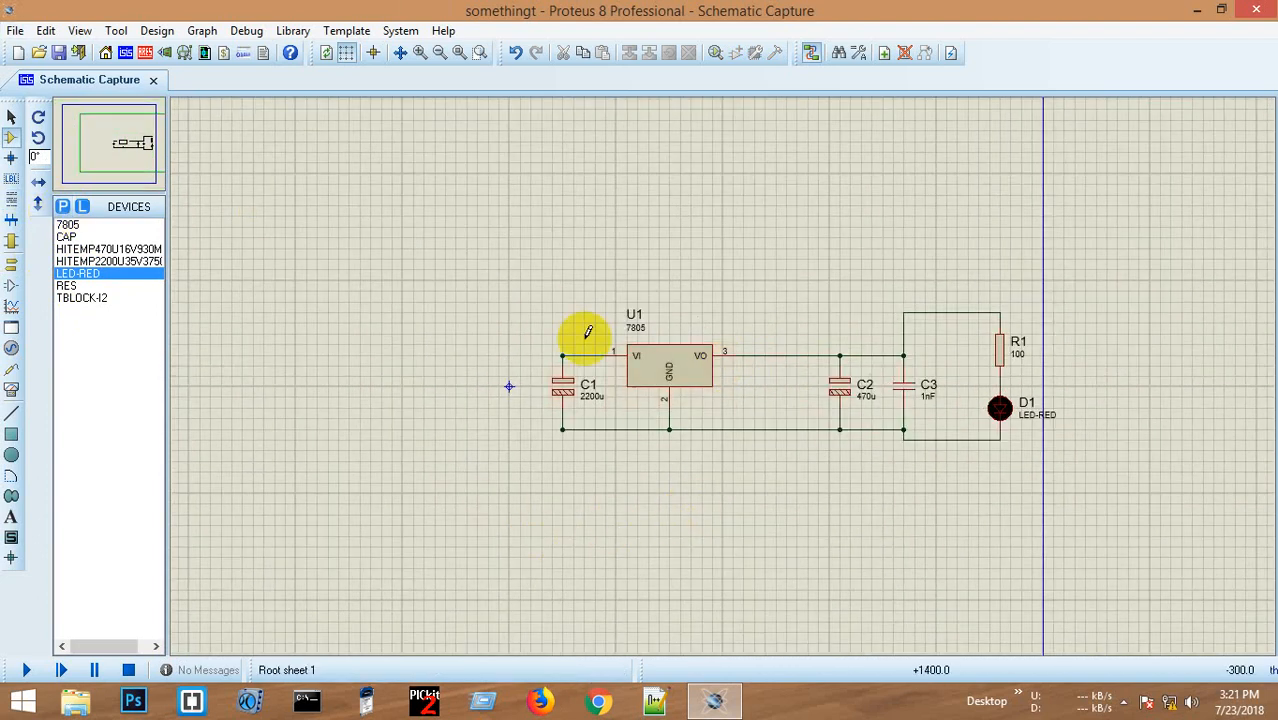
scroll(585, 362, "up", 1)
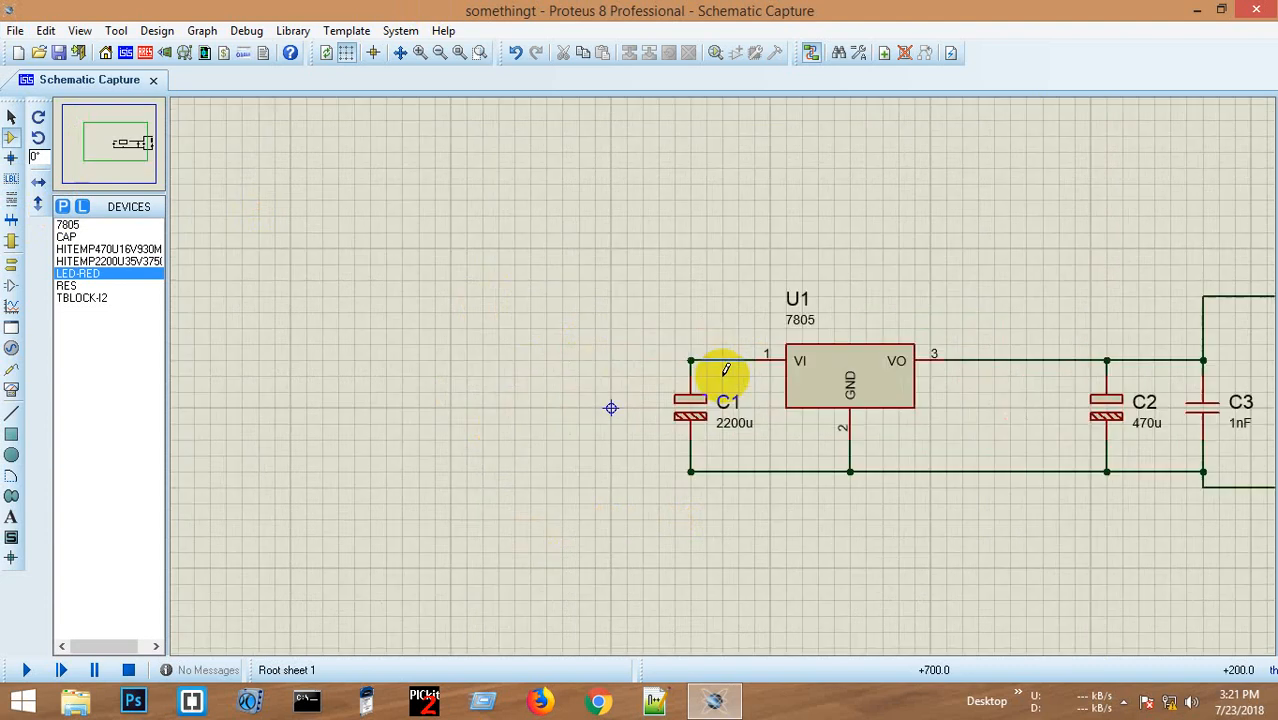
left_click(62, 208)
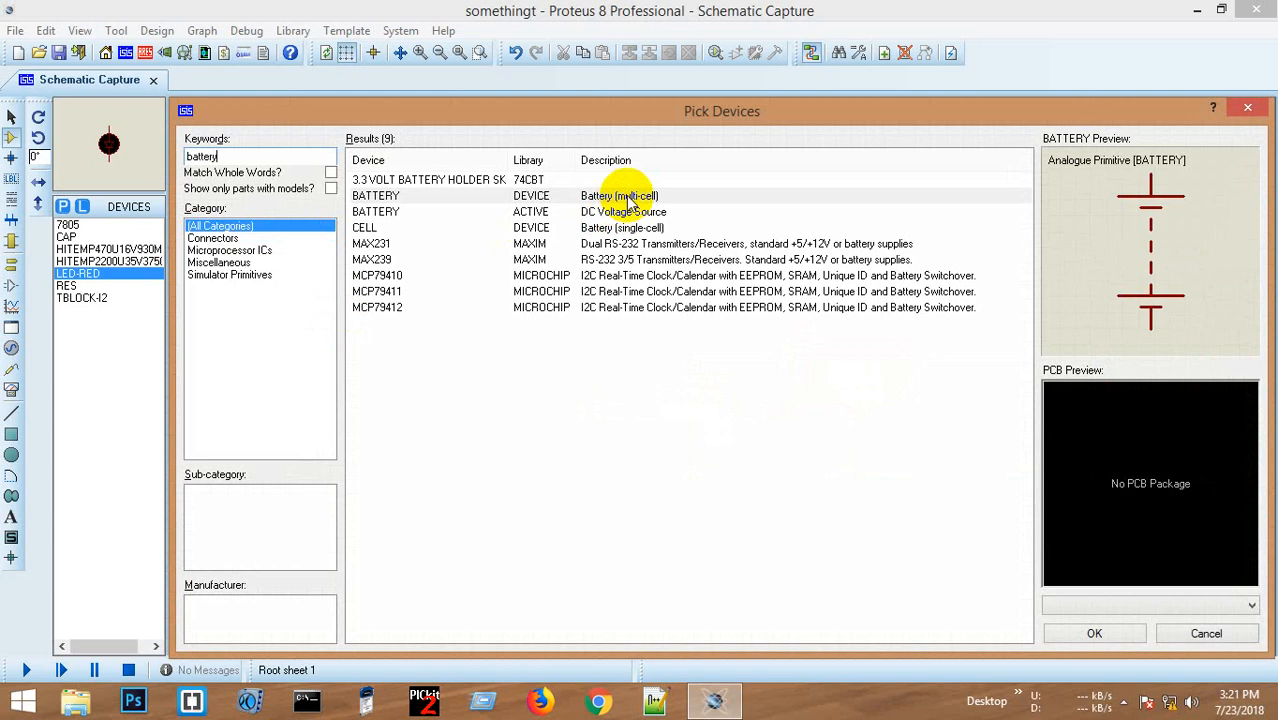
double_click(628, 200)
left_click(1247, 110)
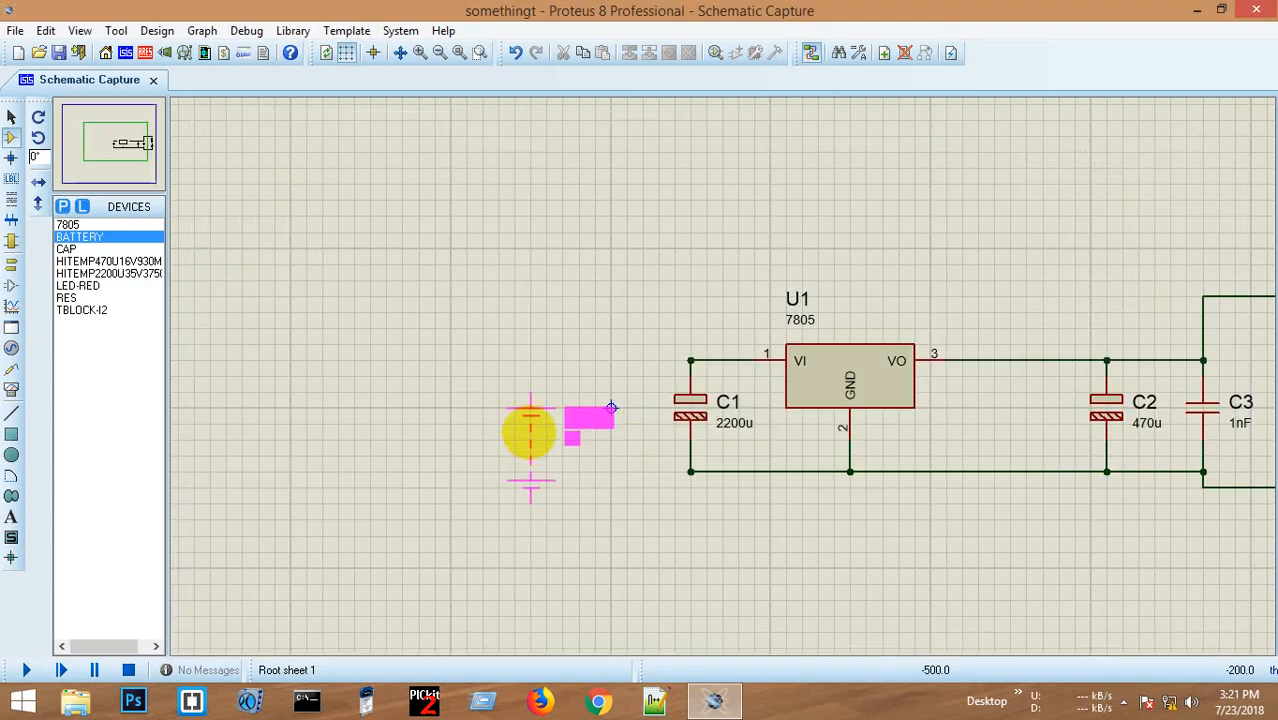
left_click(540, 400)
- Set the battery's voltage to 12V
double_click(536, 428)
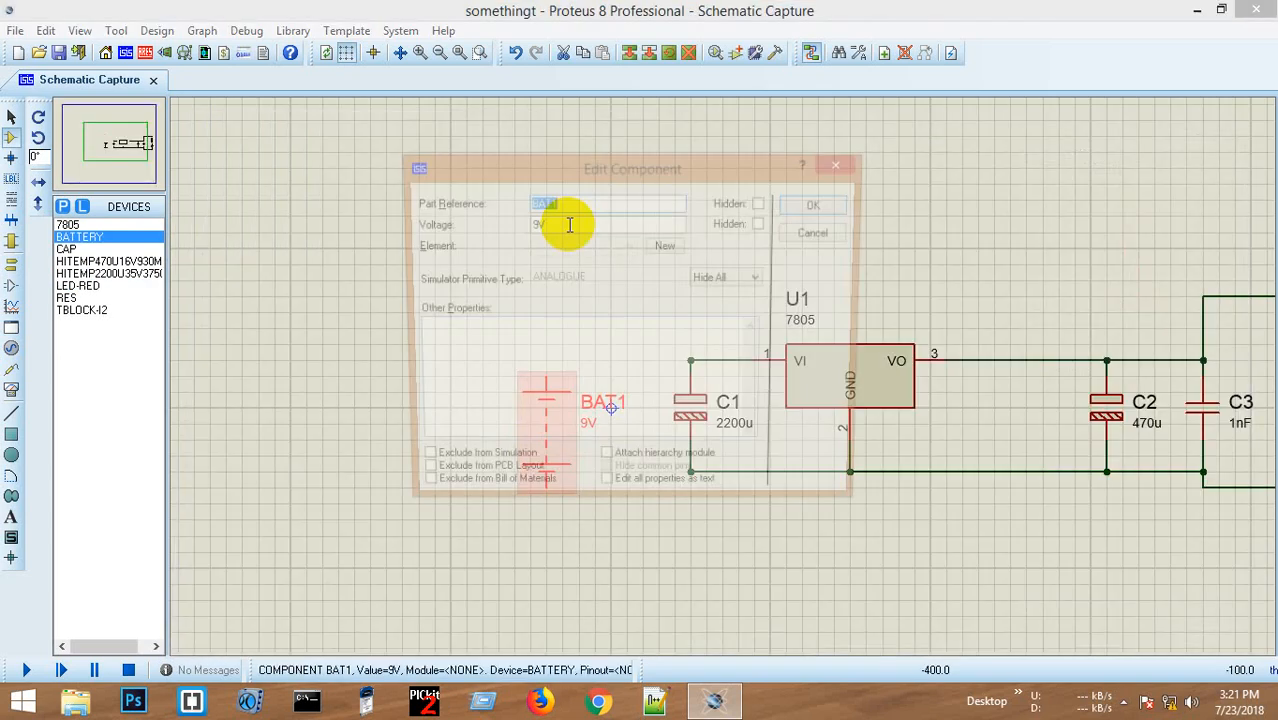
left_click_drag(536, 230, 494, 238)
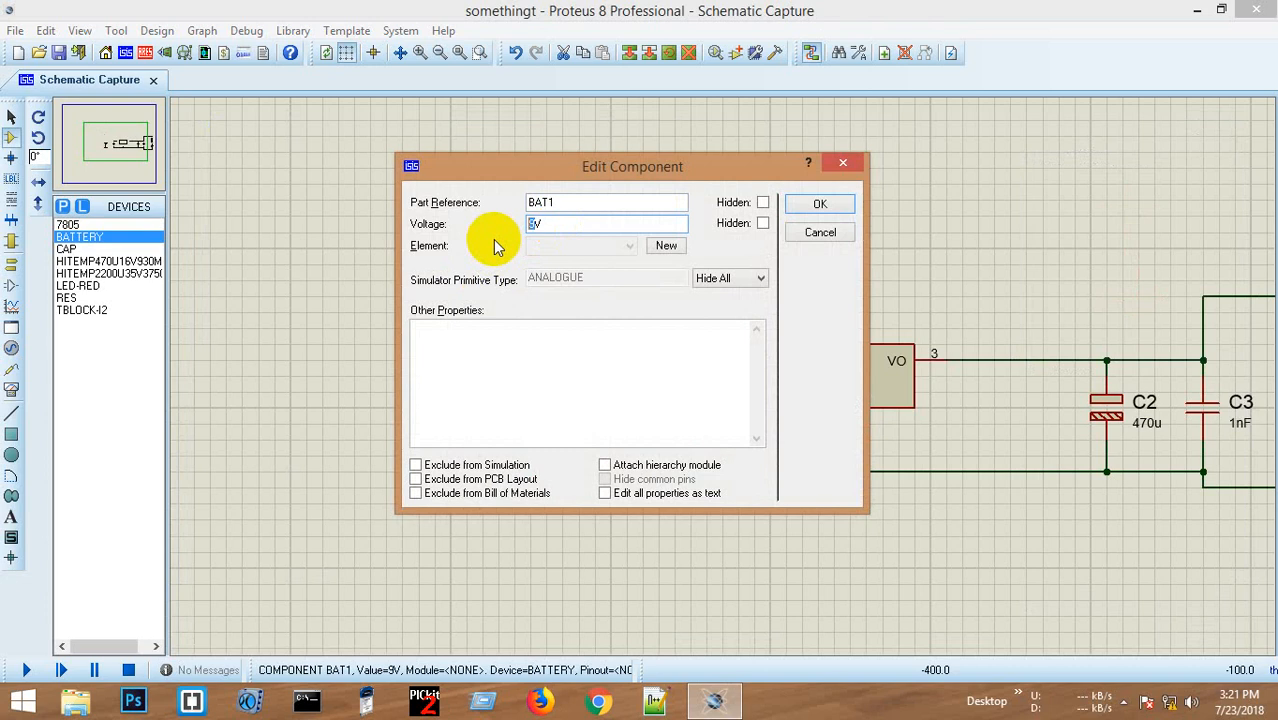
type("12")
key("Return")
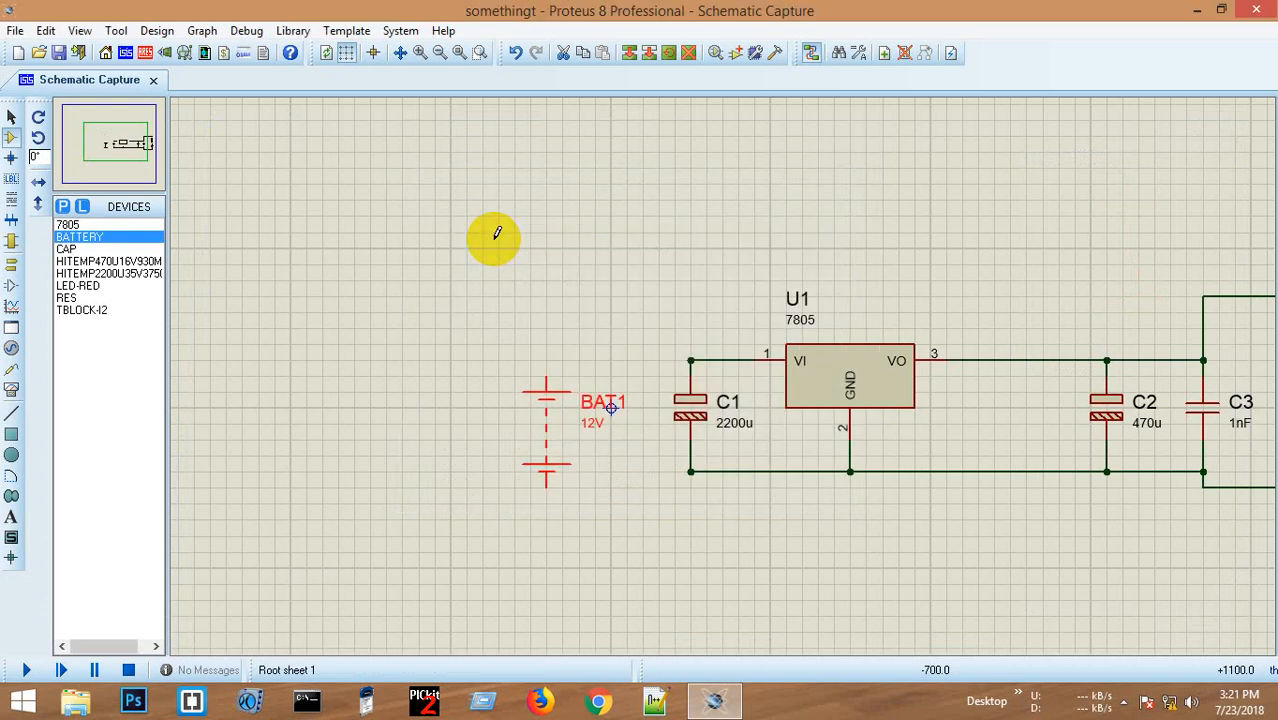
- Wire the battery's positive terminal to C1's top node and its negative terminal to C1's bottom node
left_click(556, 377)
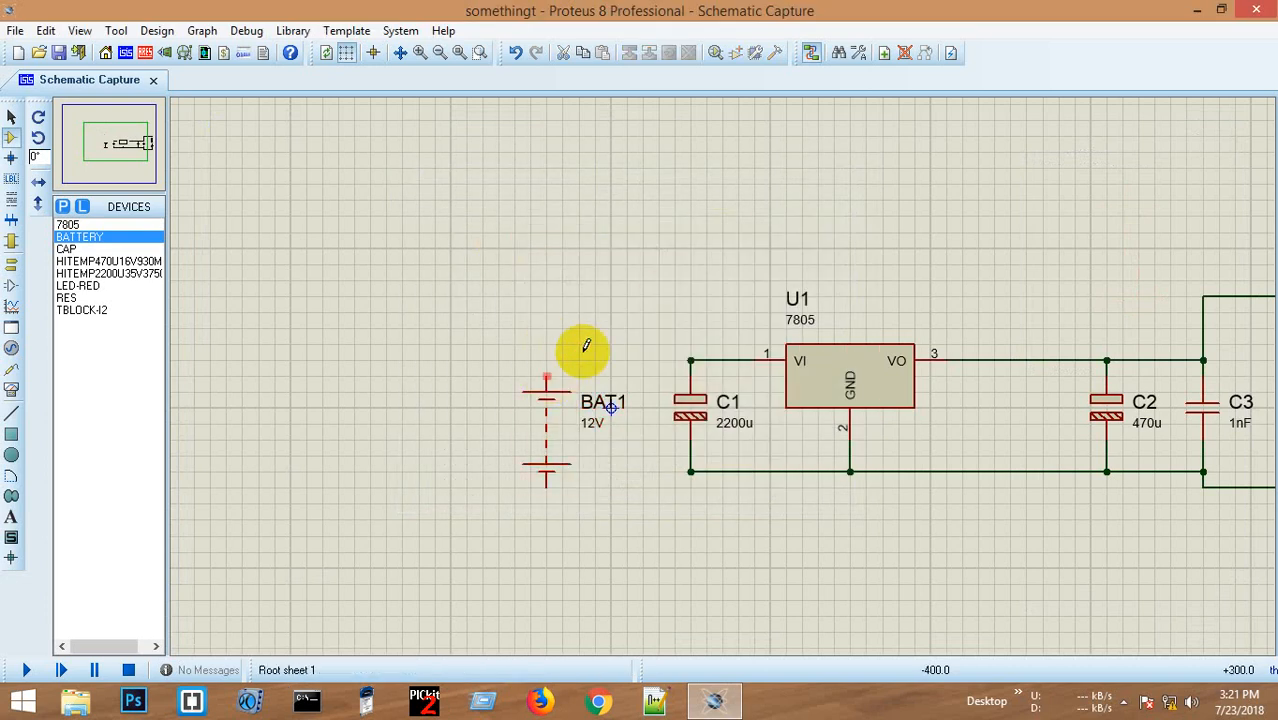
left_click(690, 360)
left_click(546, 488)
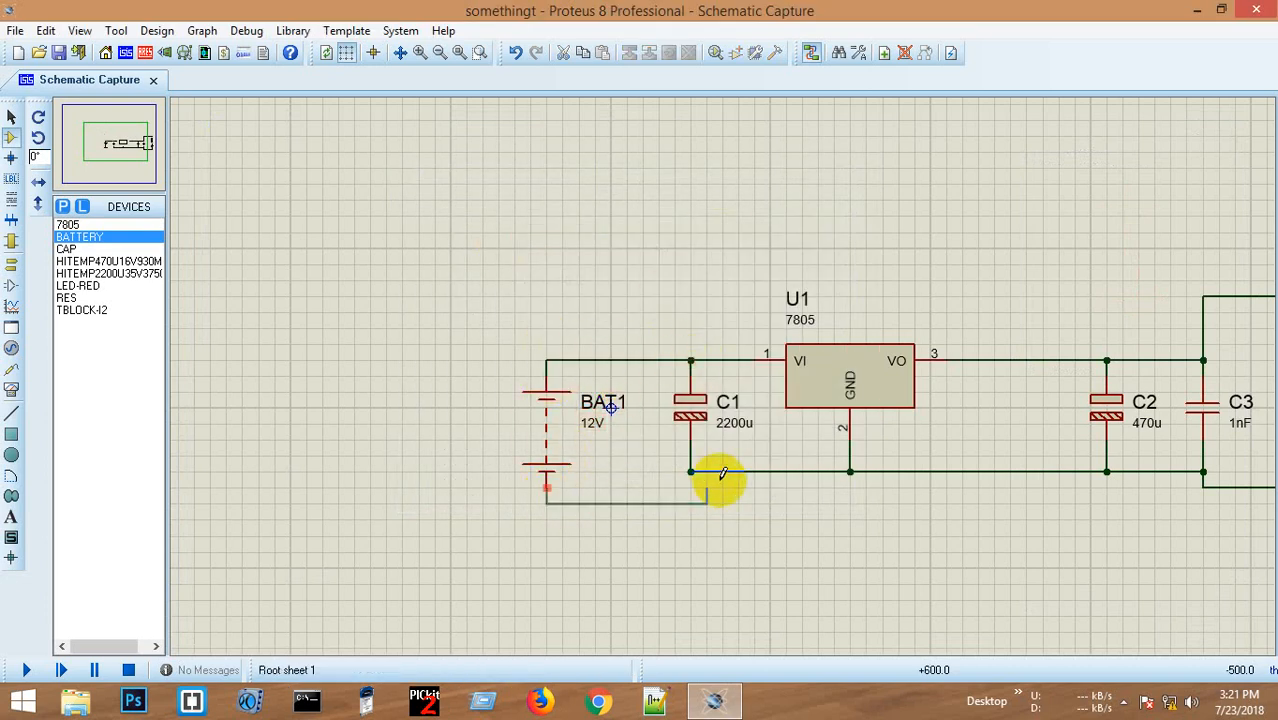
left_click(690, 471)
- Run the simulation to check whether the LED lights, and stop it
scroll(780, 420, "down", 3)
scroll(730, 371, "up", 4)
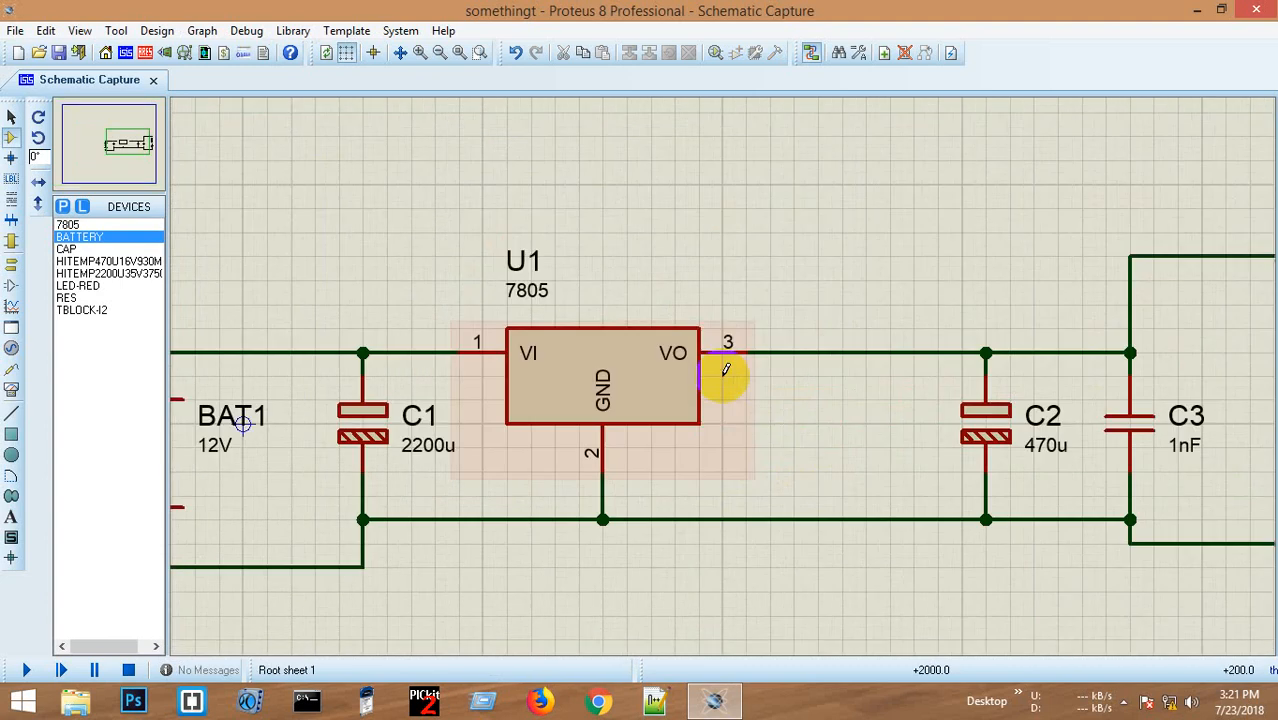
scroll(830, 380, "down", 2)
scroll(843, 383, "up", 1)
scroll(613, 385, "down", 1)
scroll(727, 371, "up", 1)
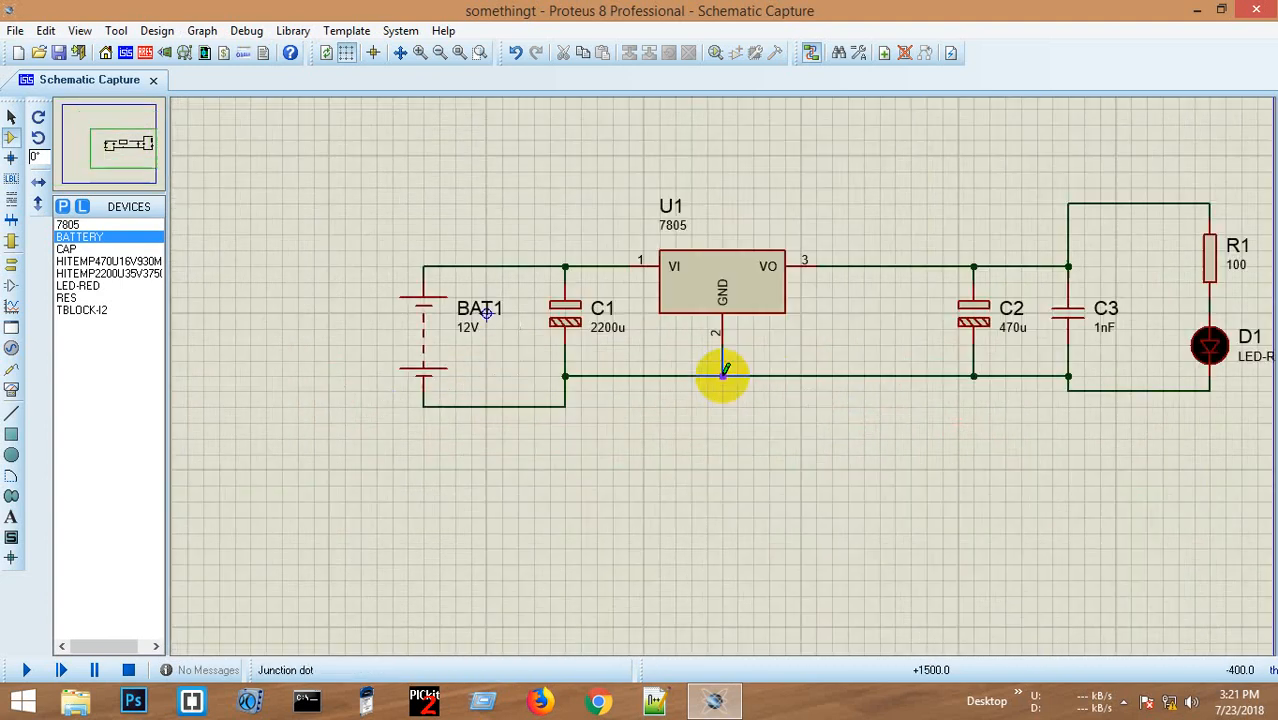
scroll(764, 351, "down", 1)
scroll(733, 368, "up", 1)
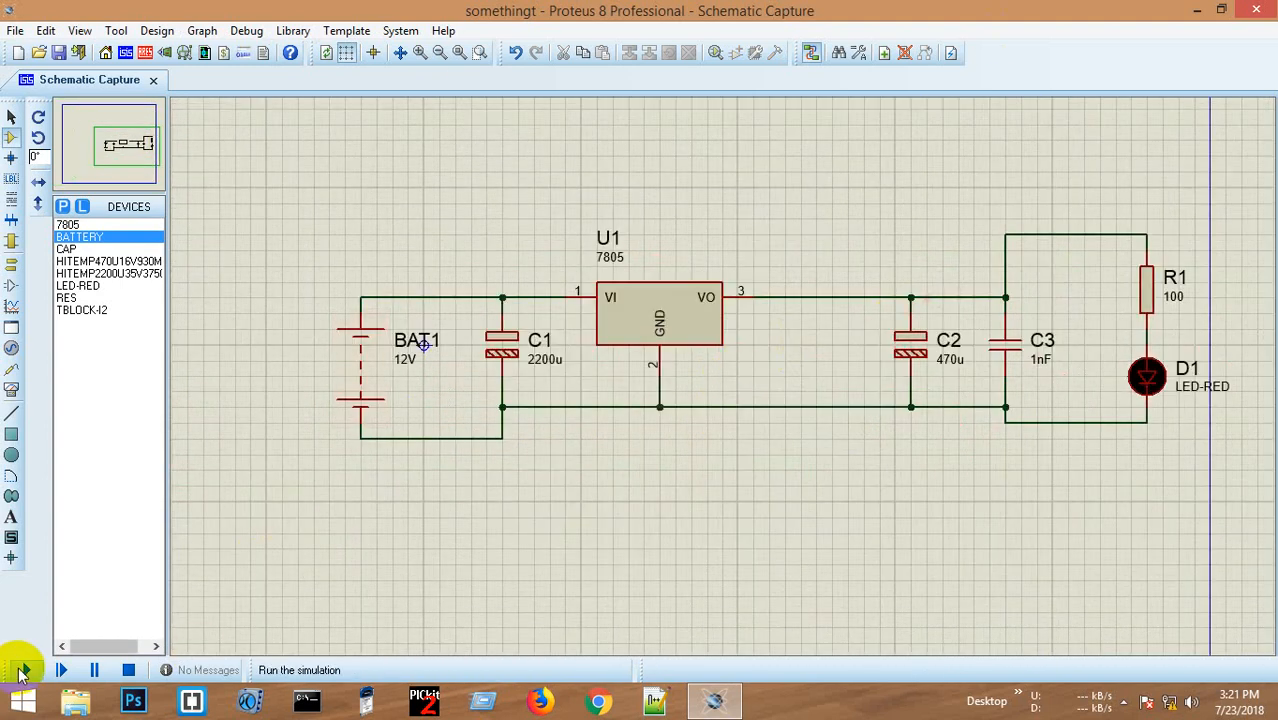
left_click(25, 668)
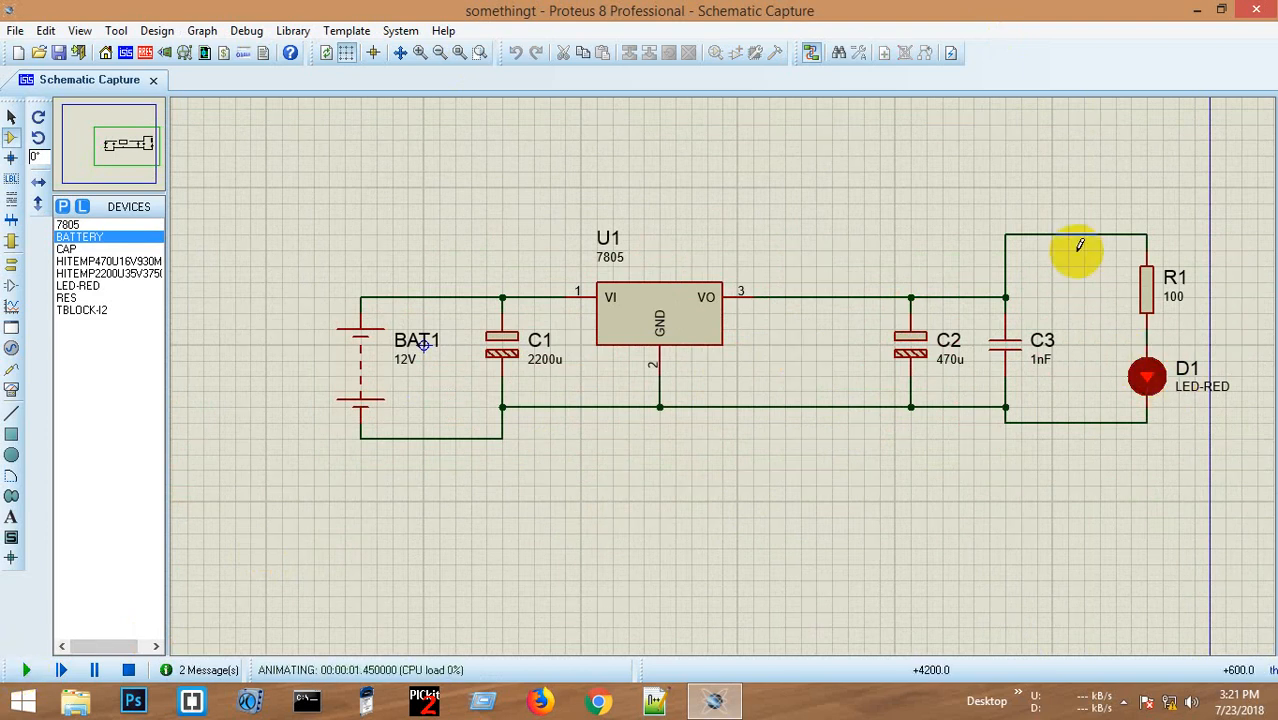
left_click(130, 671)
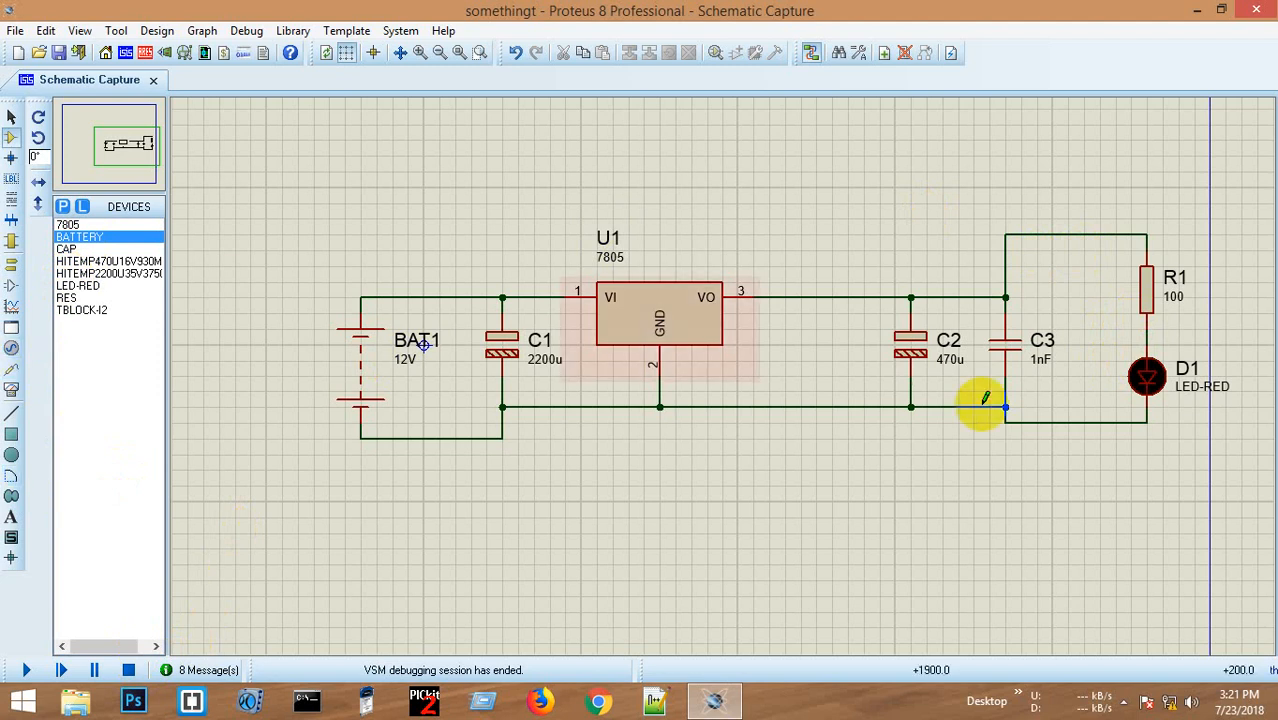
- Place a DC VOLTMETER between regulator U1's output and capacitor C2
left_click(12, 390)
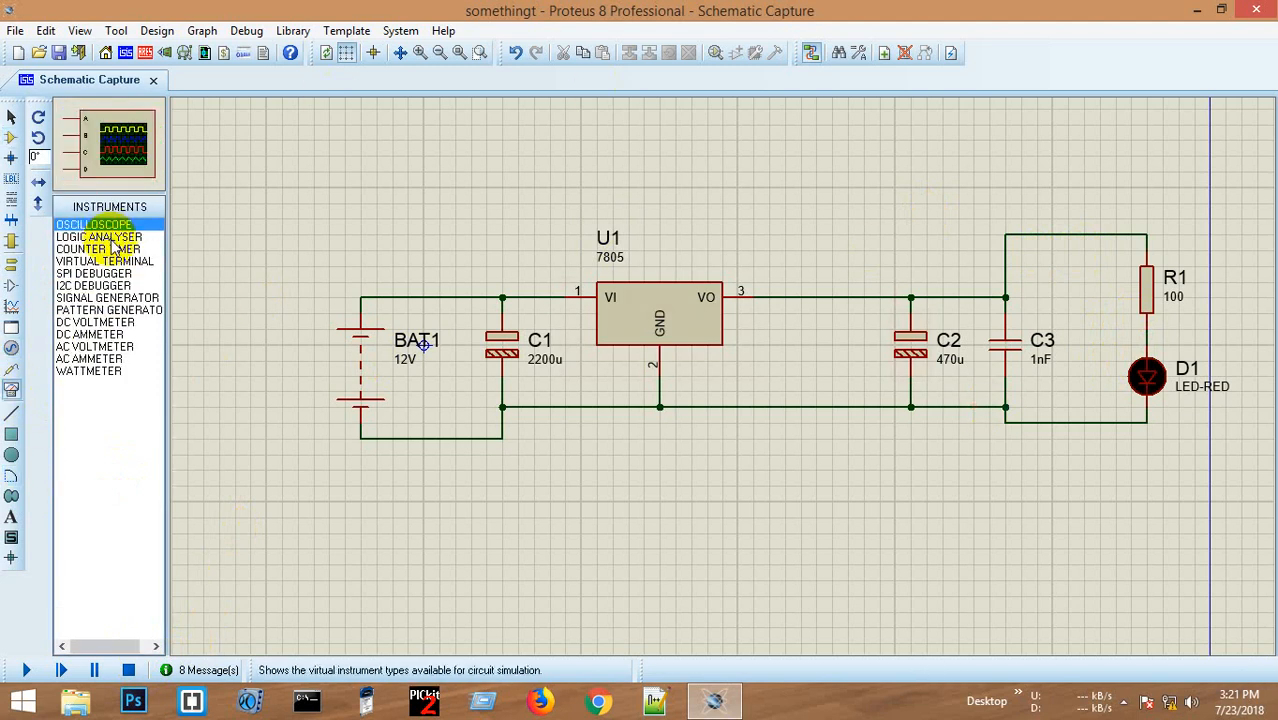
left_click(100, 333)
left_click(822, 346)
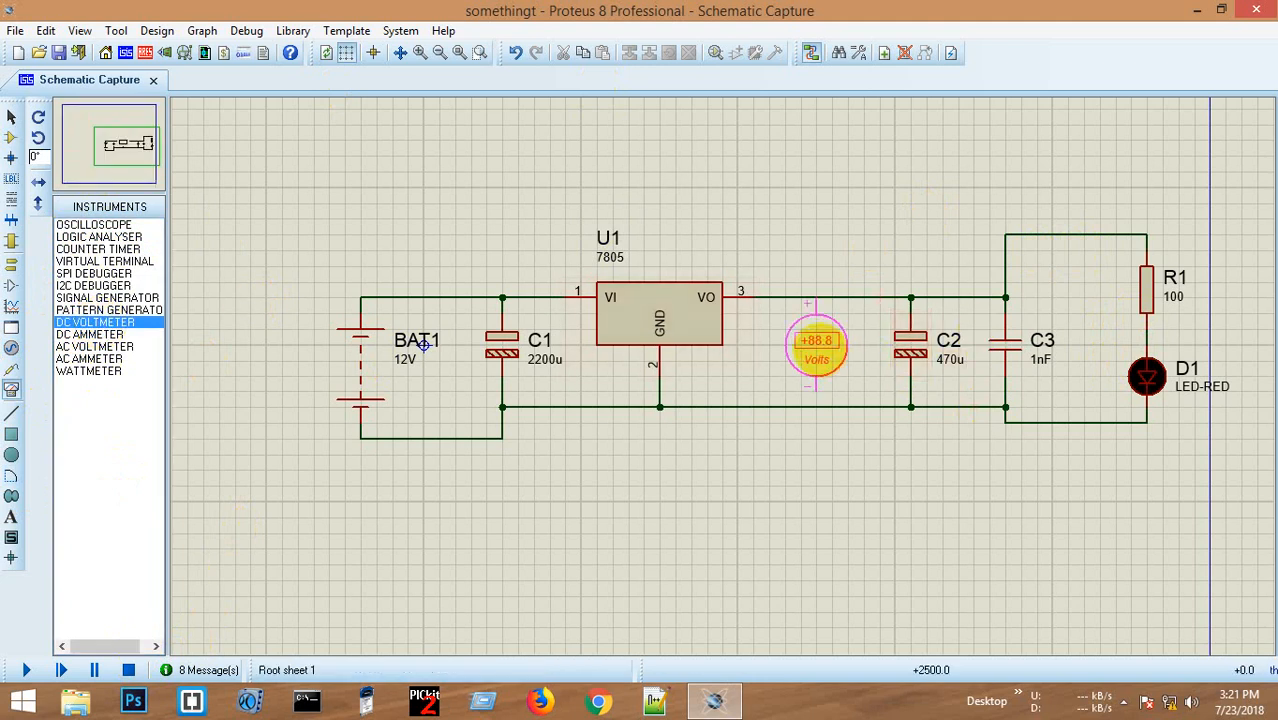
left_click(825, 368)
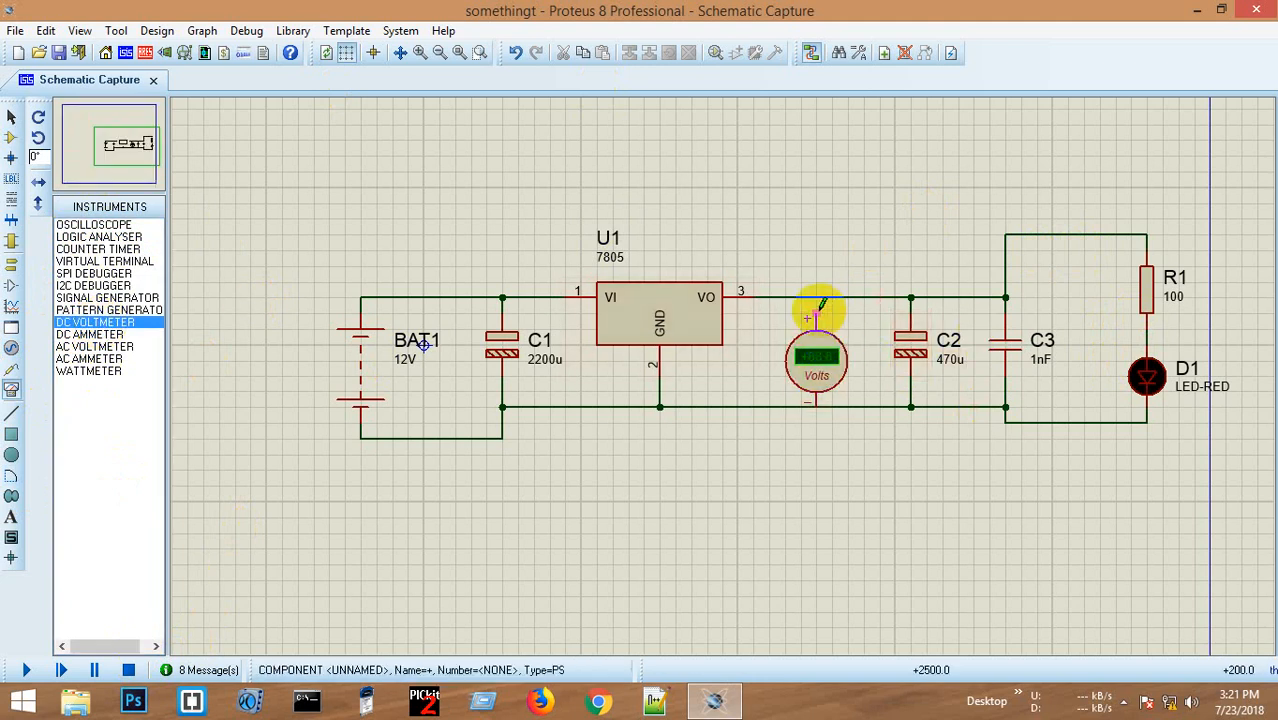
- Move the voltmeter up to the regulator's output wire and connect its negative pin to the ground wire
scroll(820, 304, "up", 1)
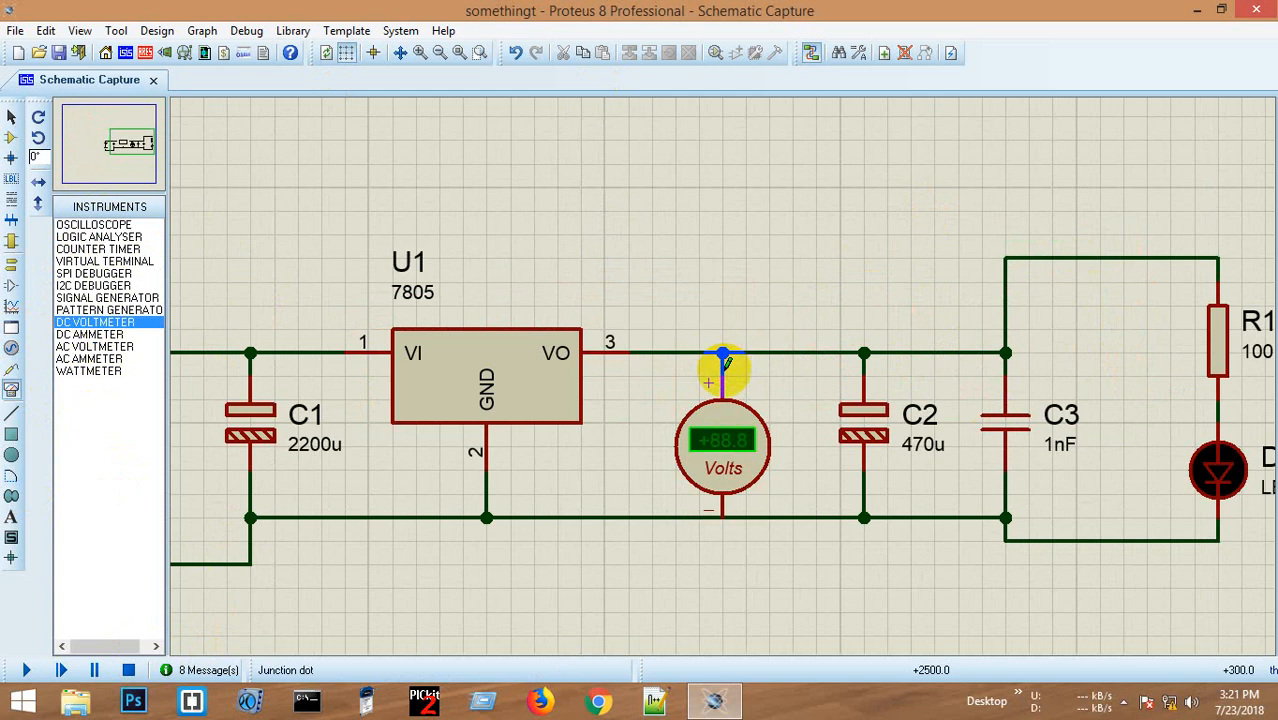
right_click(742, 392)
left_click(800, 178)
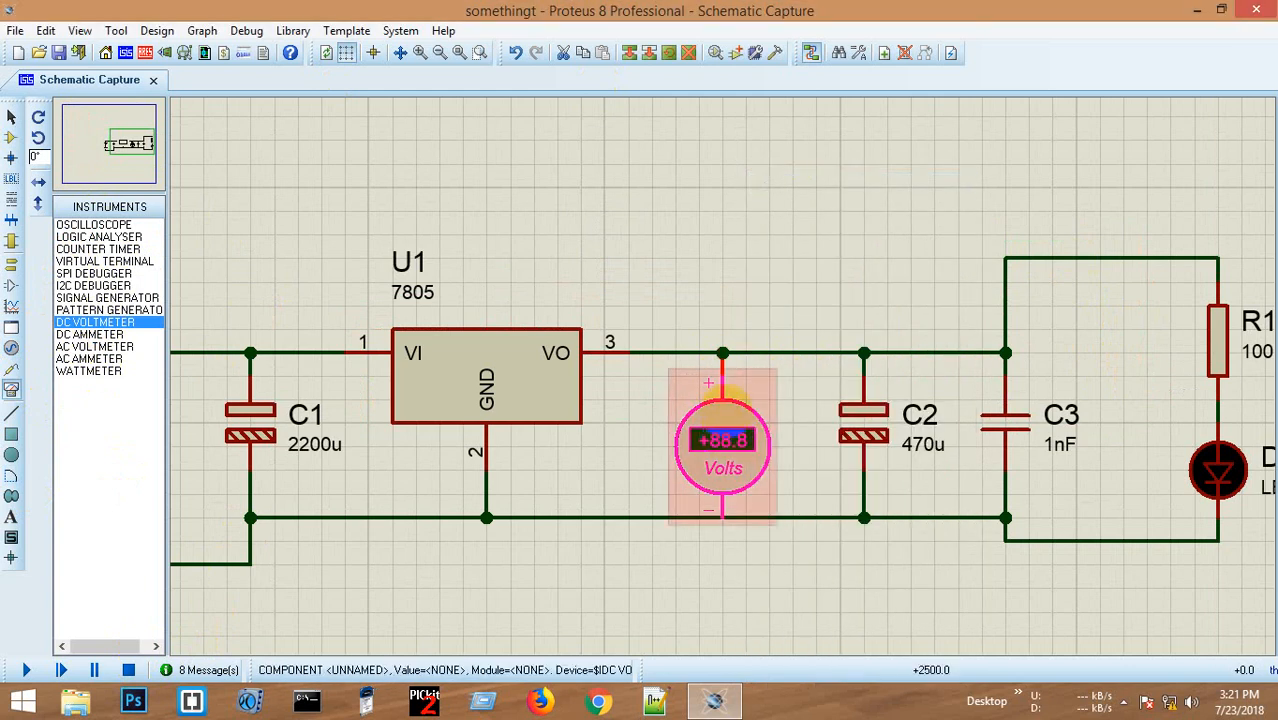
left_click(723, 377)
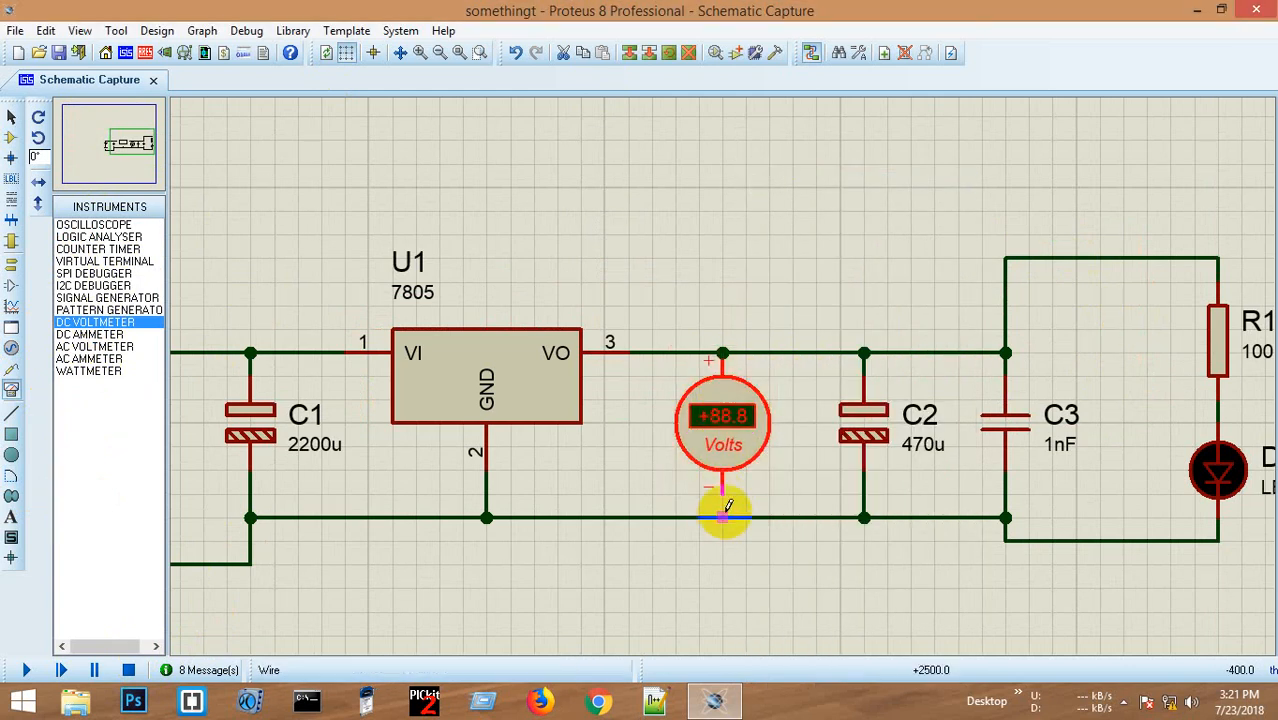
left_click(724, 516)
scroll(724, 510, "down", 1)
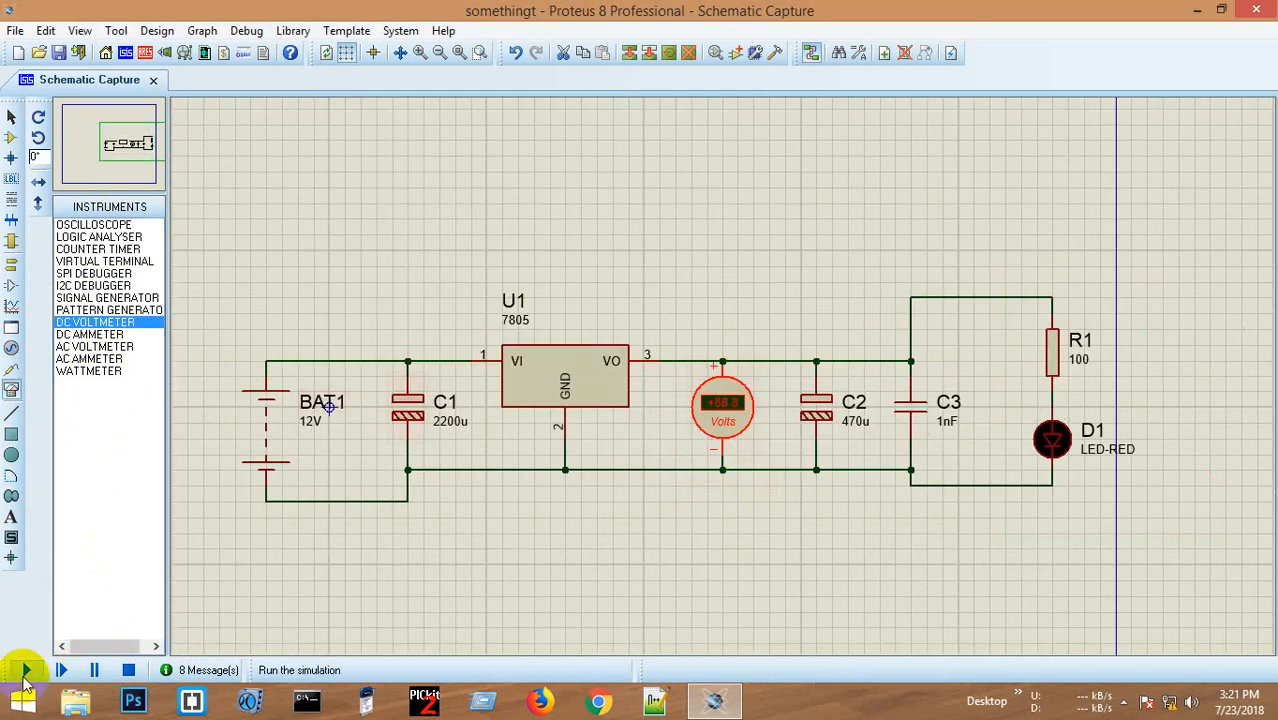
- Run the simulation to read the regulator's output voltage on the voltmeter, and stop it
left_click(25, 670)
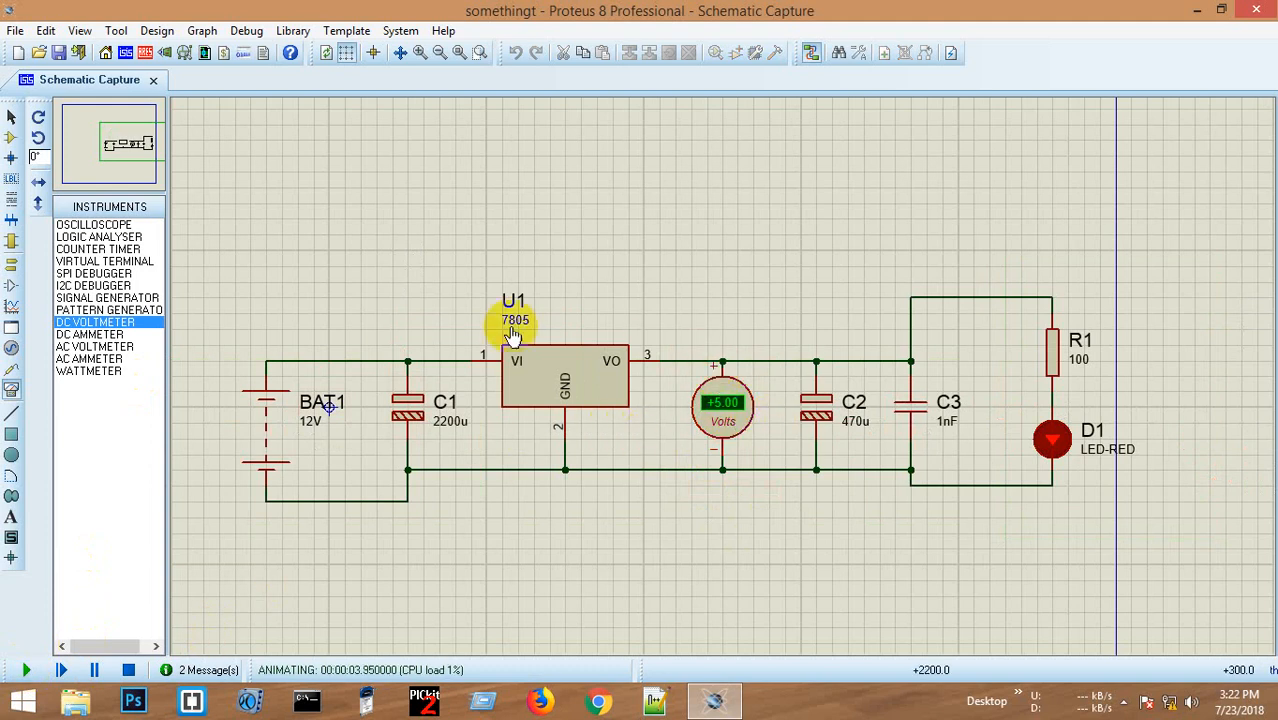
left_click(131, 677)
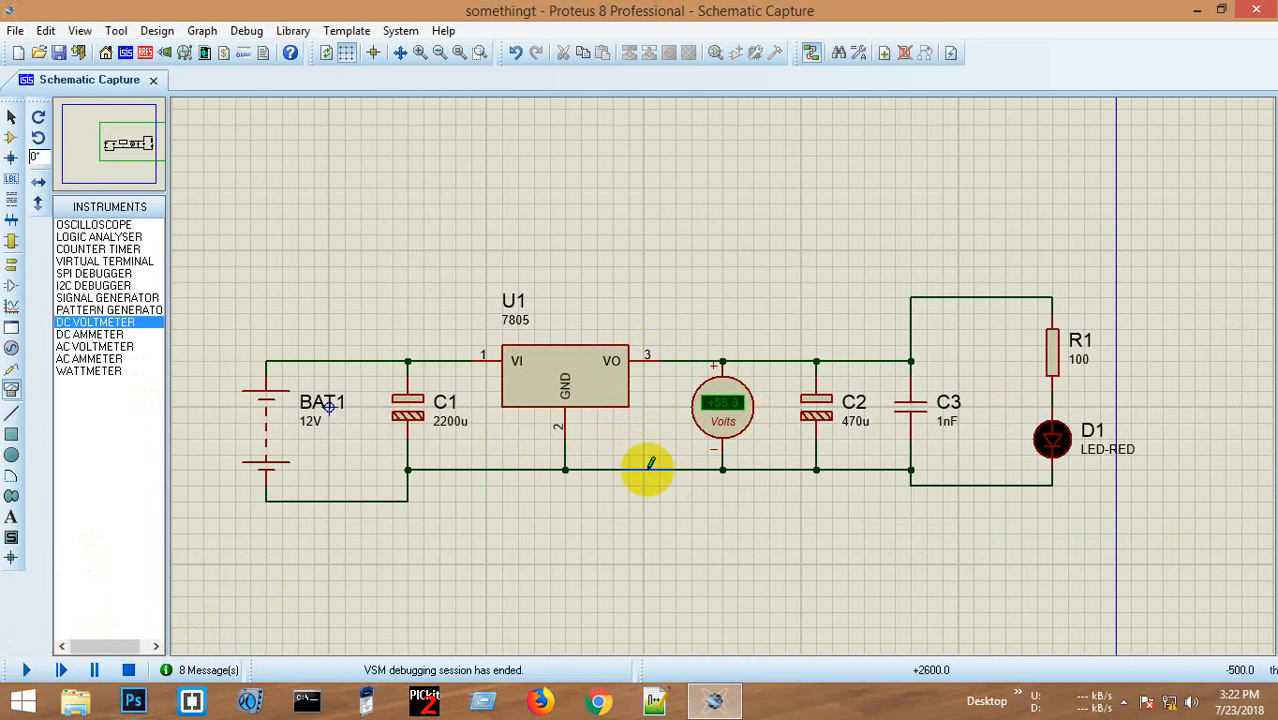
- Delete battery BAT1 from the circuit's input
right_click(266, 405)
left_click(480, 224)
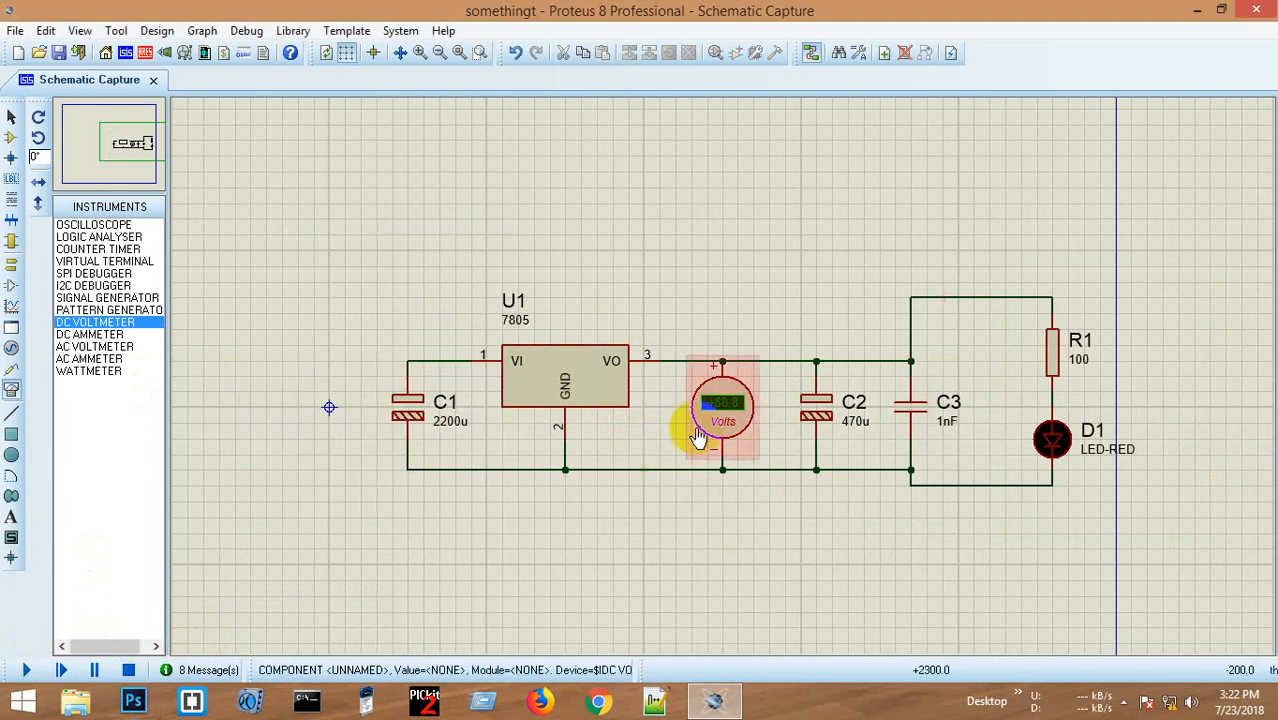
- Delete the DC voltmeter and place a TBLOCK-I2 terminal block, rotated 180°, at the circuit's input beside C1
right_click(720, 410)
left_click(818, 224)
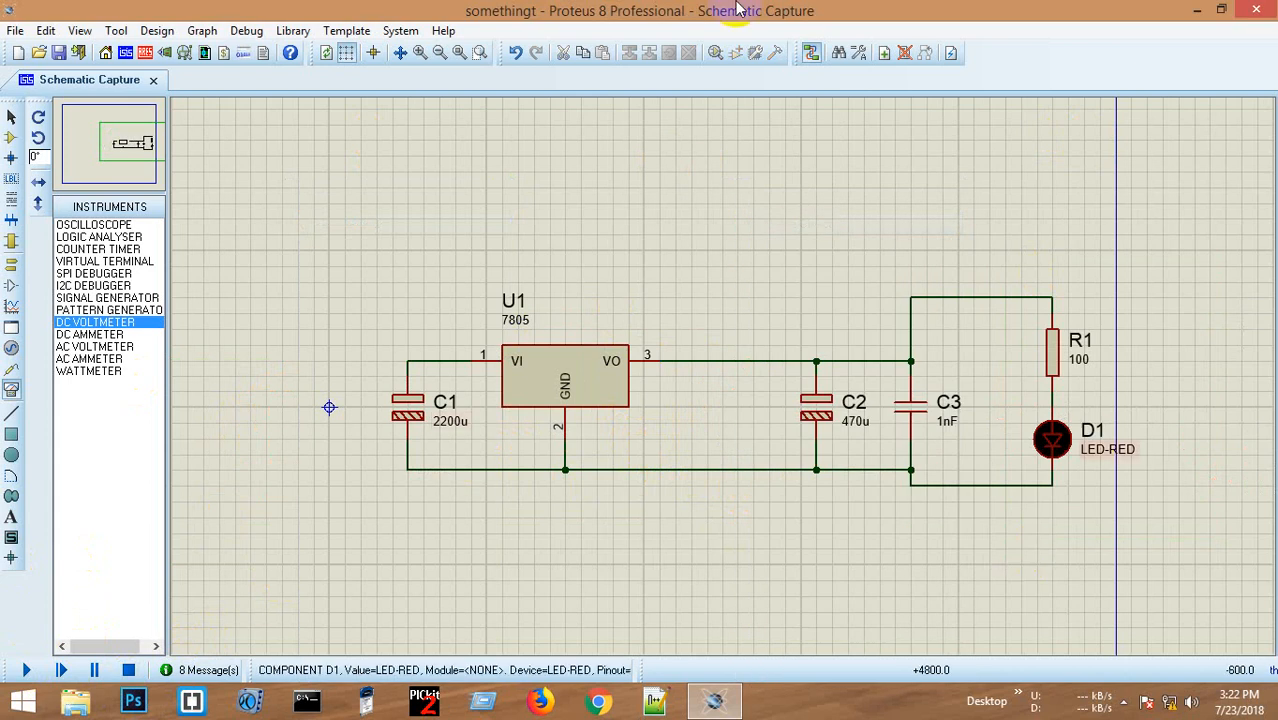
left_click(10, 139)
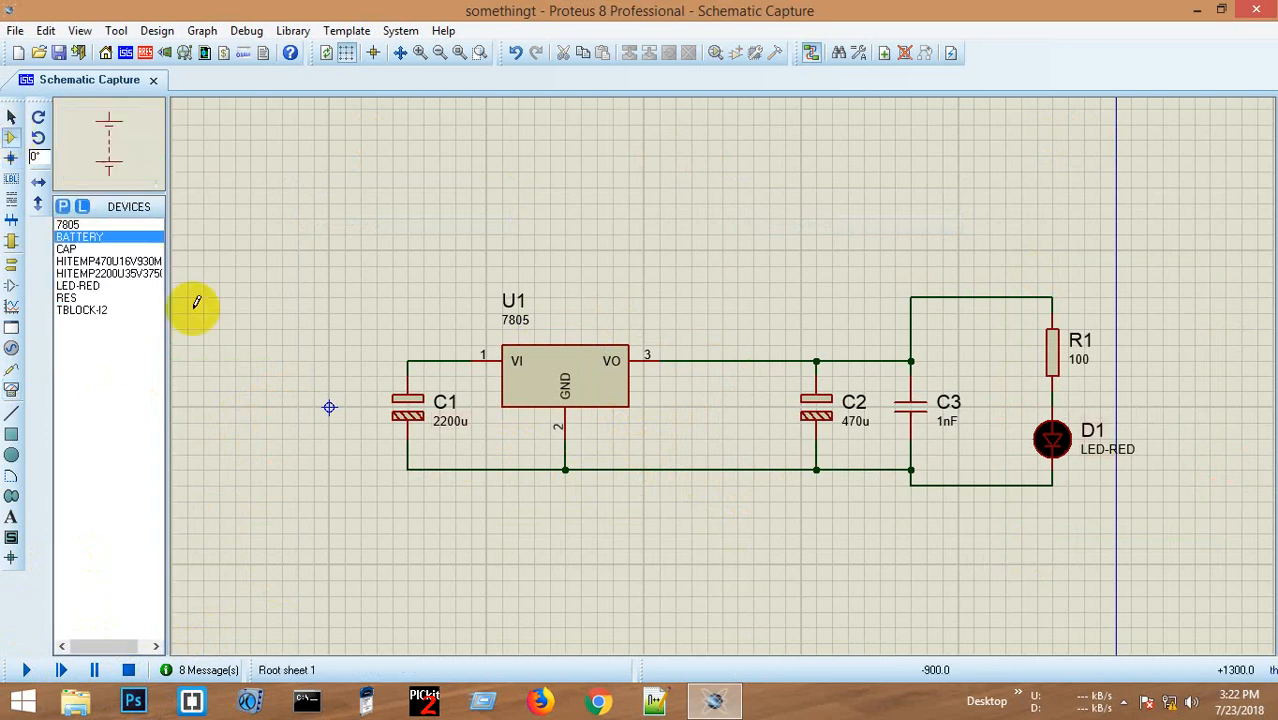
left_click(85, 310)
left_click(268, 425)
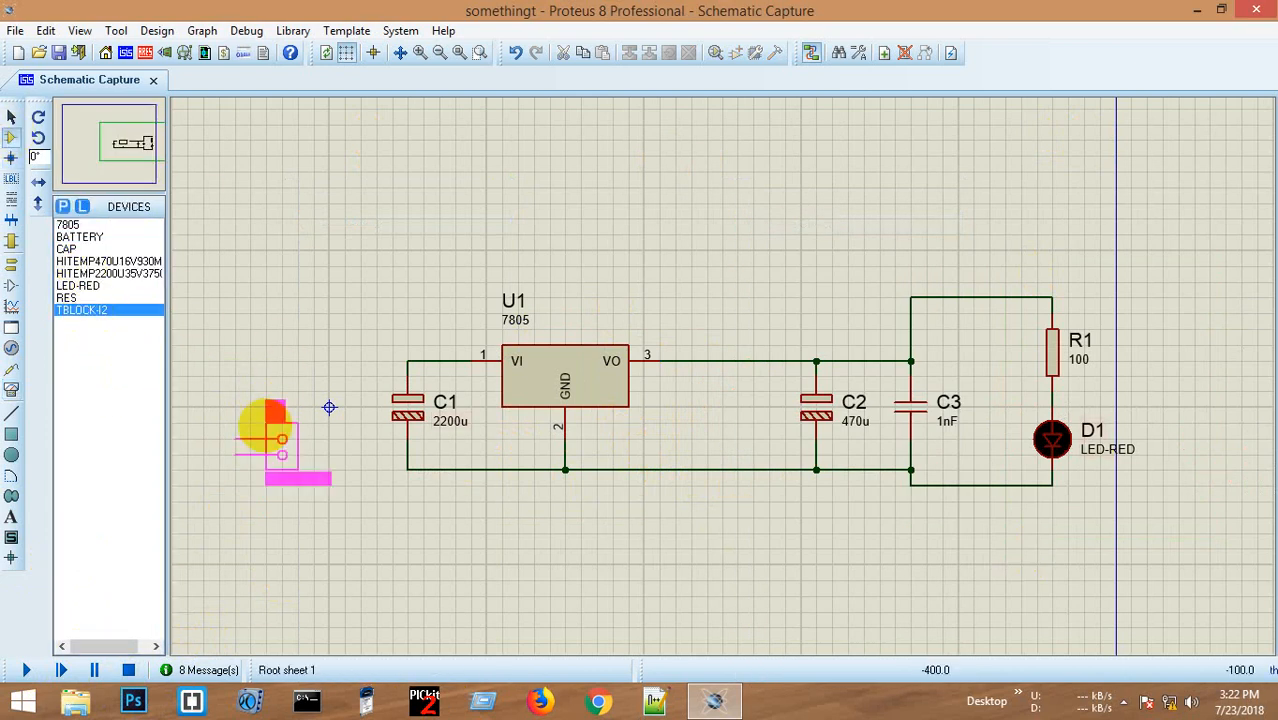
key("KP_Add")
key("KP_Add")
key("KP_Add")
key("KP_Add")
key("KP_Add")
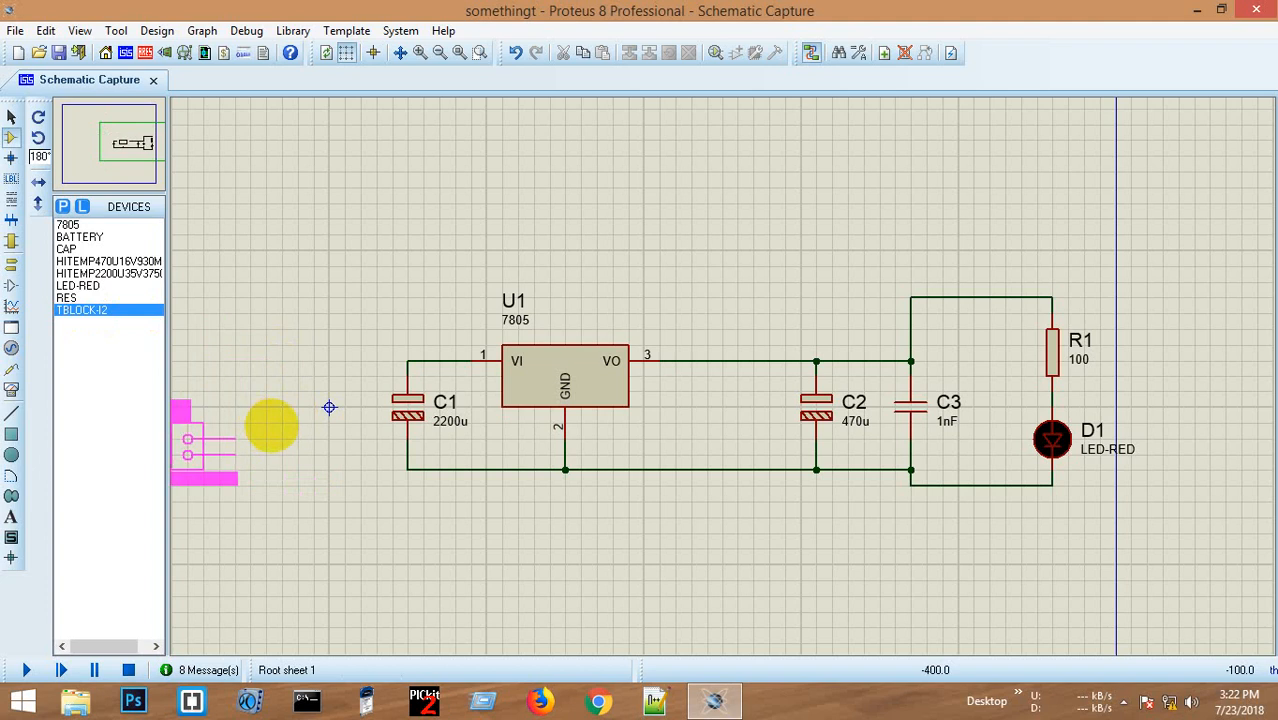
key("KP_Add")
left_click(275, 400)
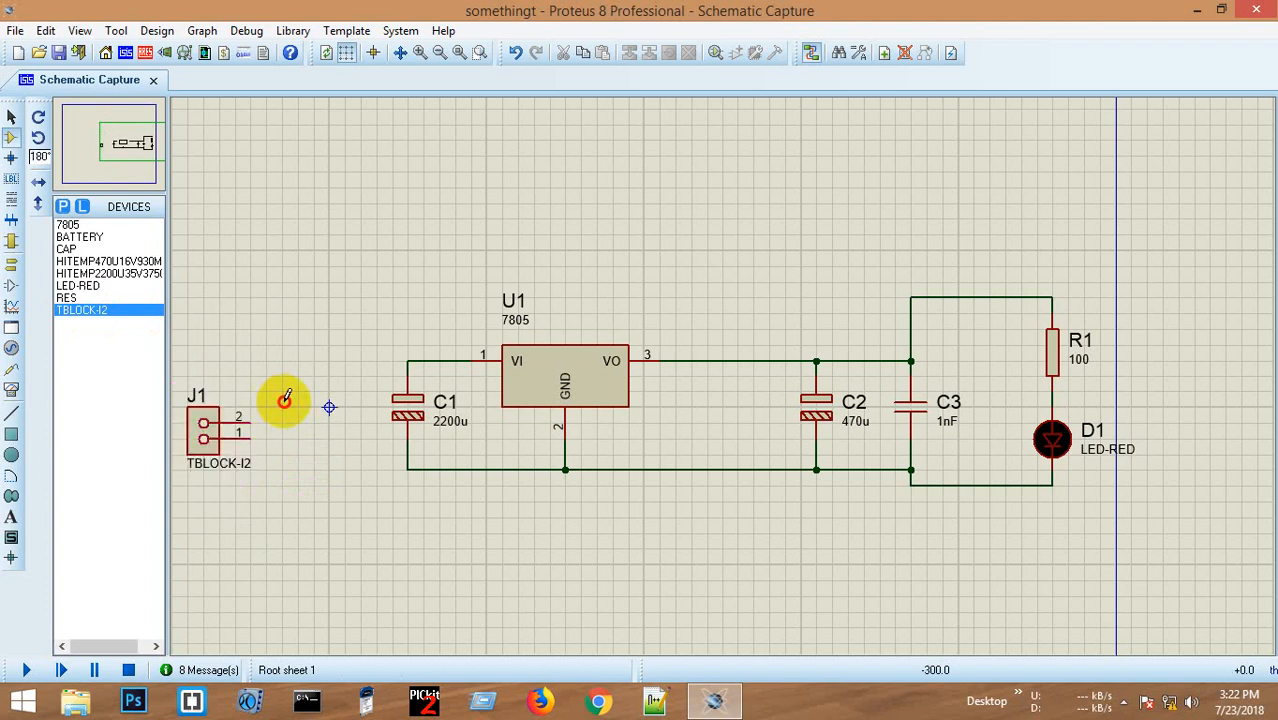
- Wire input terminal block J1's pin 2 to C1's upper node and its pin 1 to the ground wire below C1
left_click(258, 418)
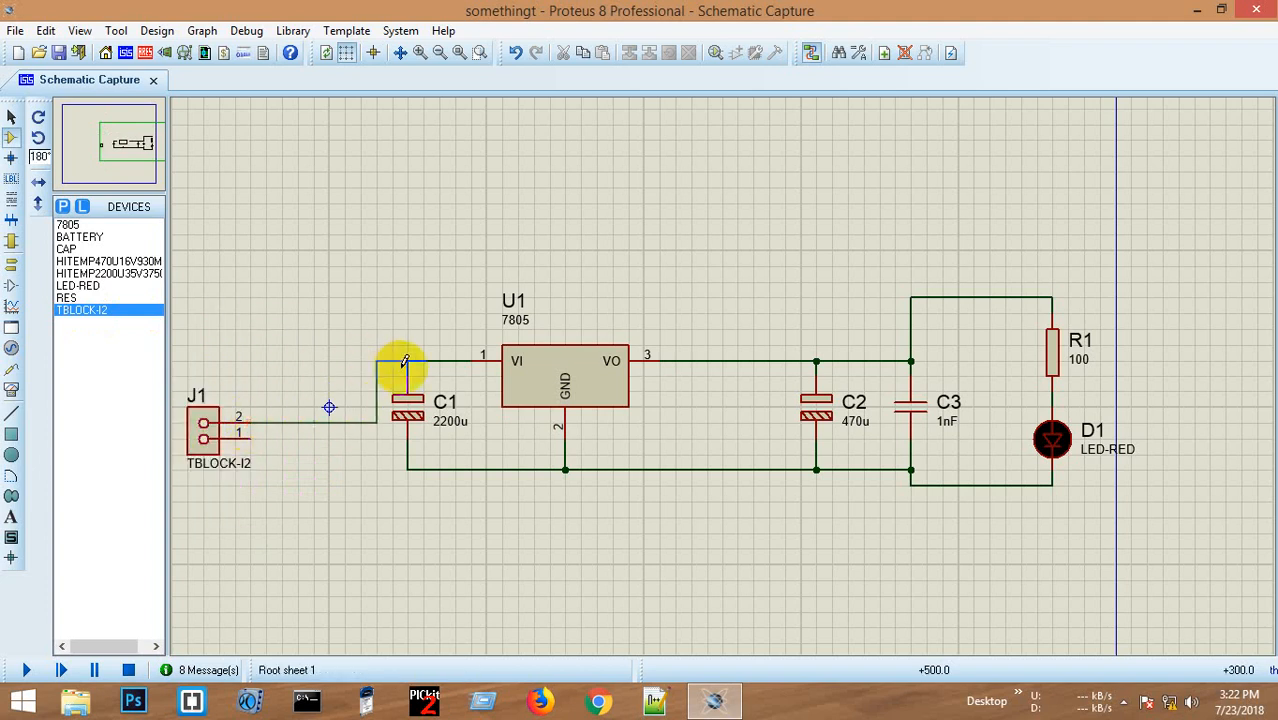
left_click(405, 360)
left_click(251, 438)
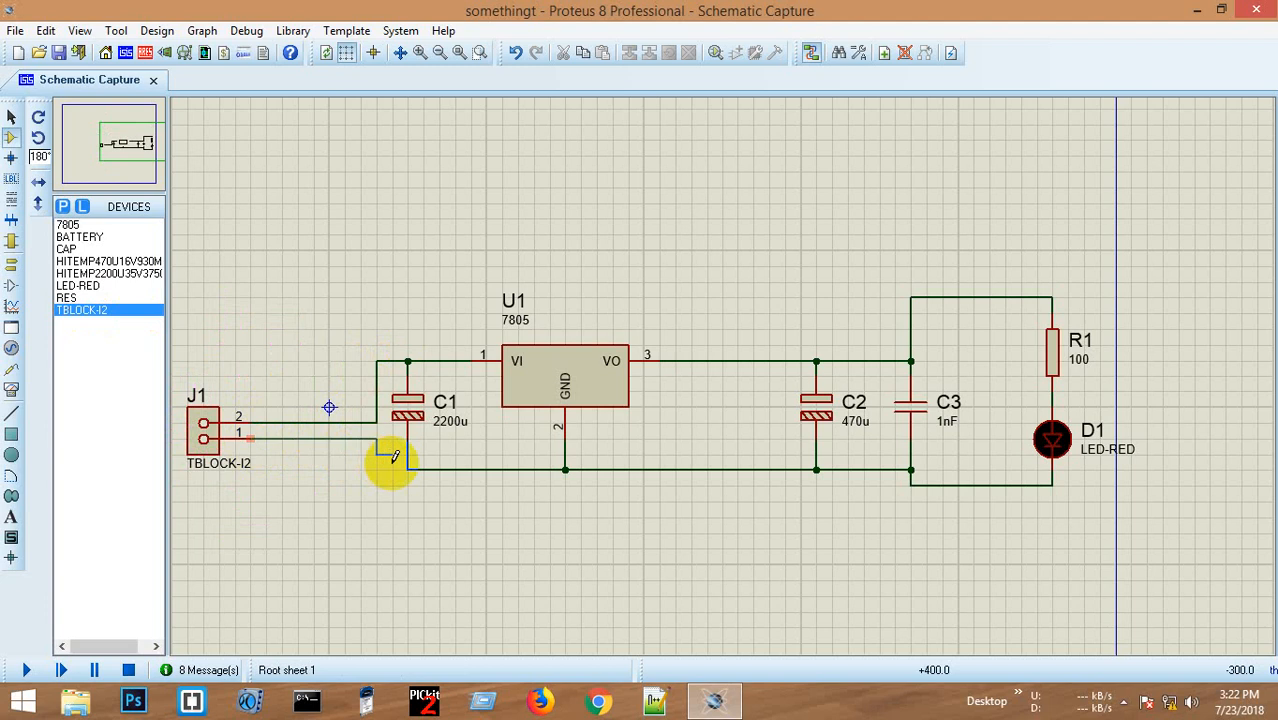
left_click(405, 466)
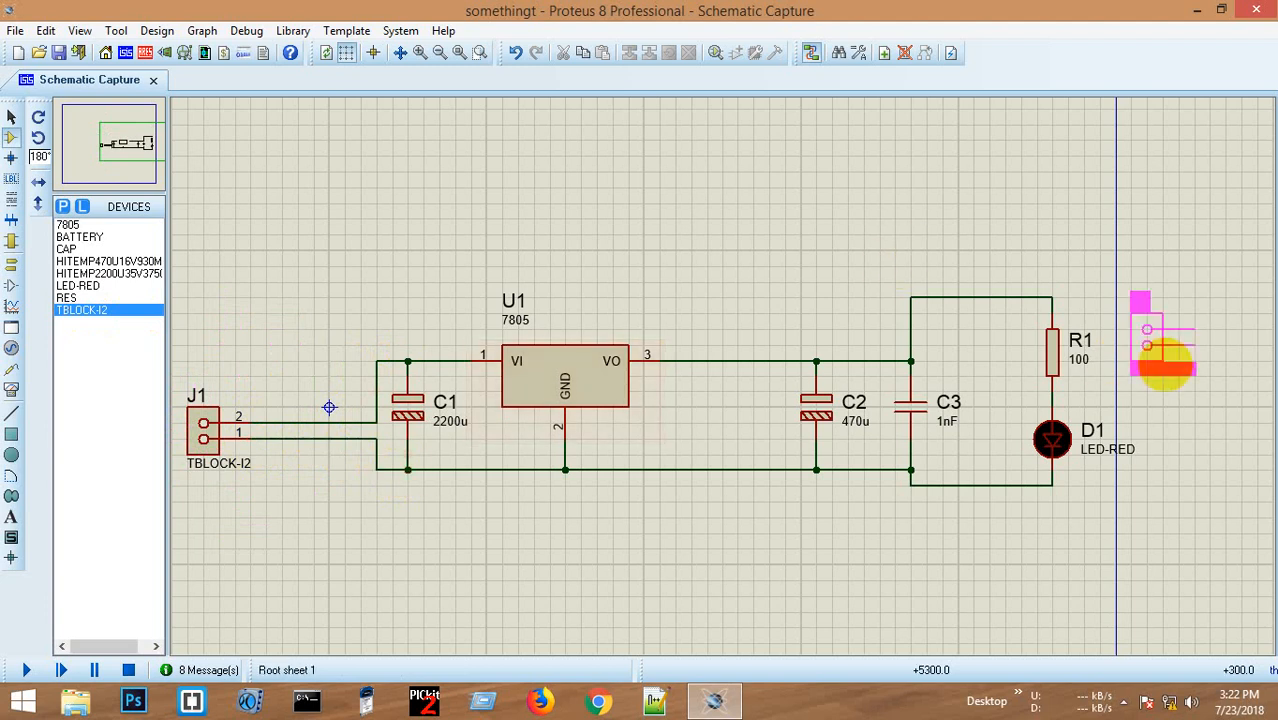
- Place a second TBLOCK-I2 terminal block, rotated to 0°, at the circuit's output beyond R1 and D1
key("KP_Add")
key("KP_Add")
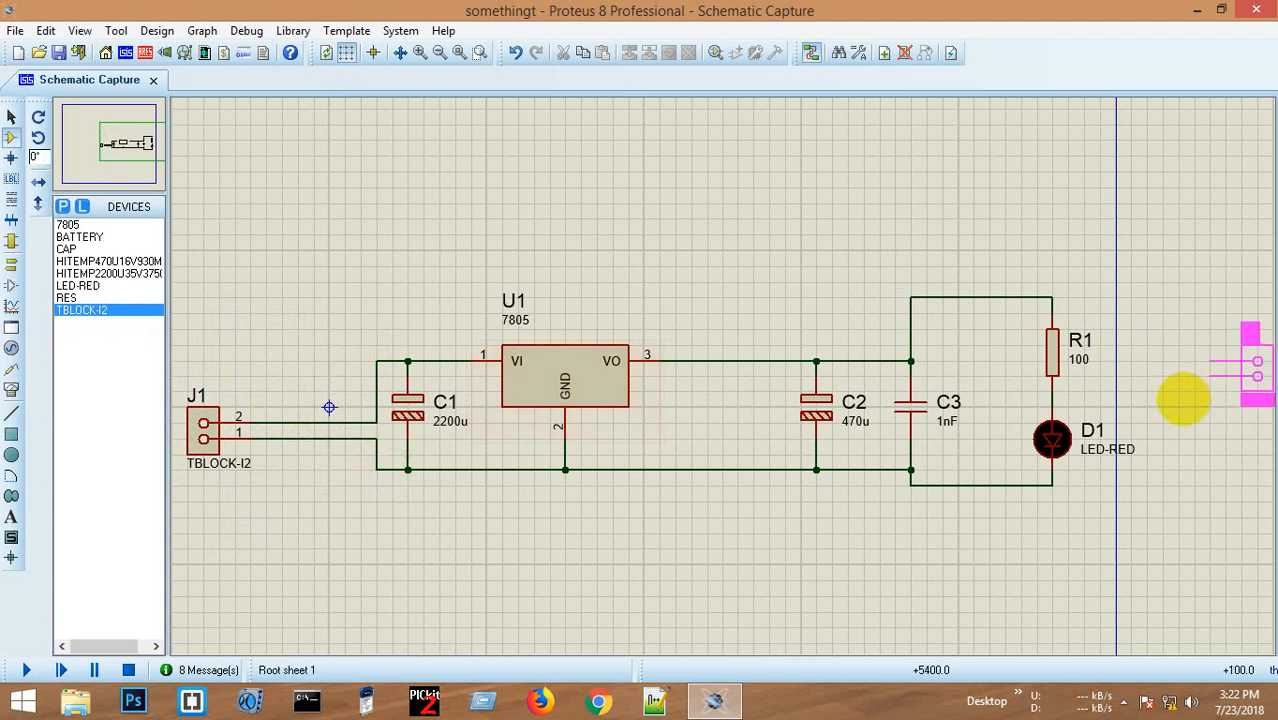
left_click(1170, 415)
- Wire output terminal block J2's pin 1 to the wire above R1 and its pin 2 to the wire below D1
left_click(1052, 297)
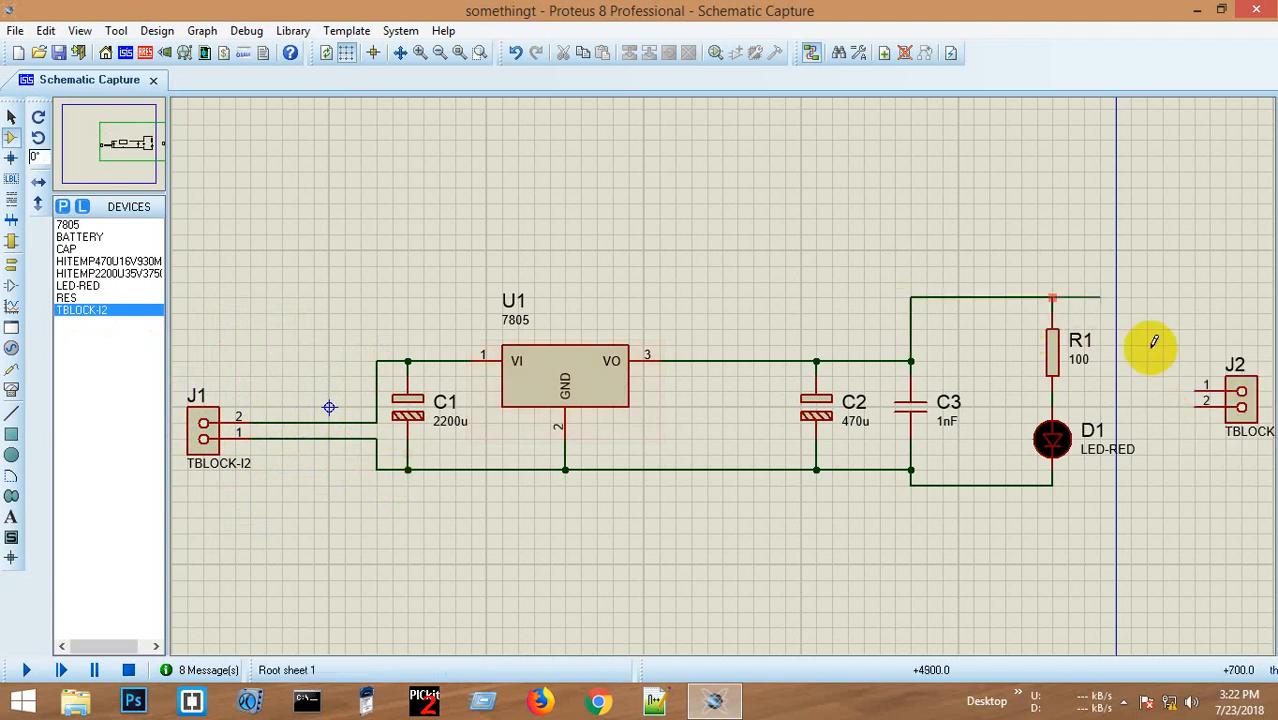
left_click(1190, 387)
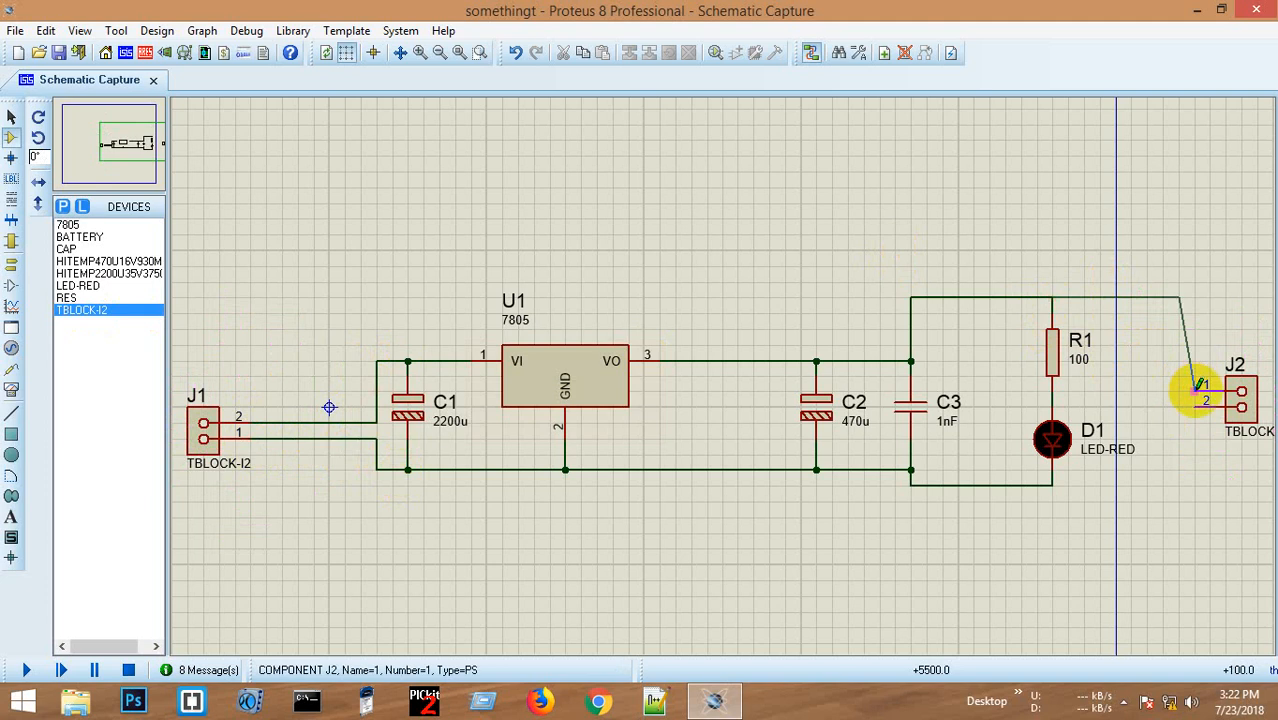
left_click(1052, 485)
left_click(1200, 403)
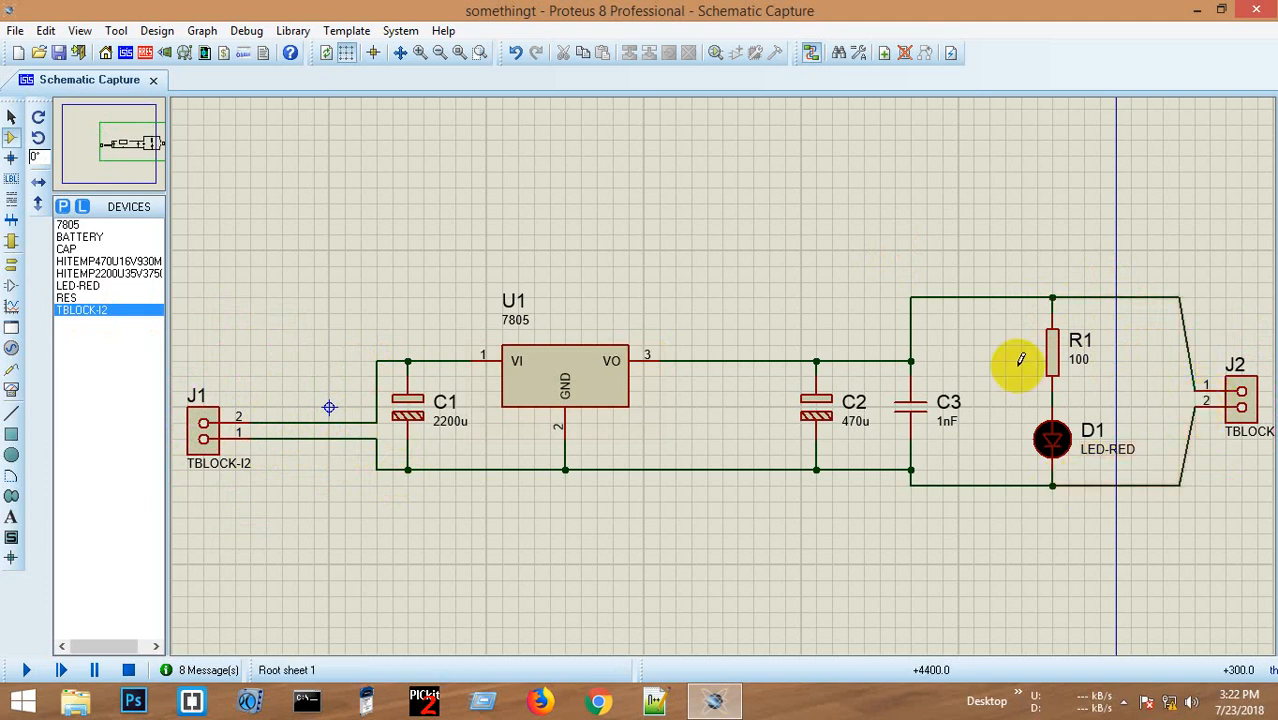
scroll(727, 371, "down", 3)
scroll(662, 396, "up", 2)
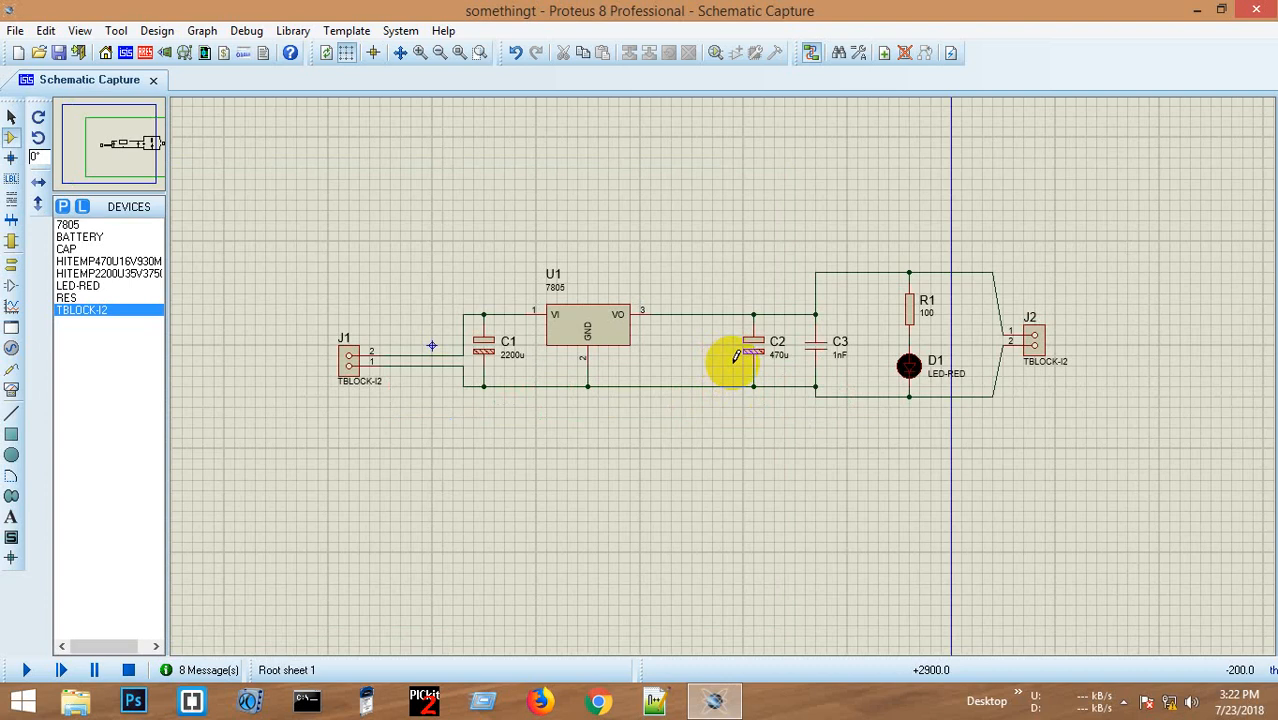
- Open the PCB layout with its list of placeable components and check the package of D1
left_click(146, 54)
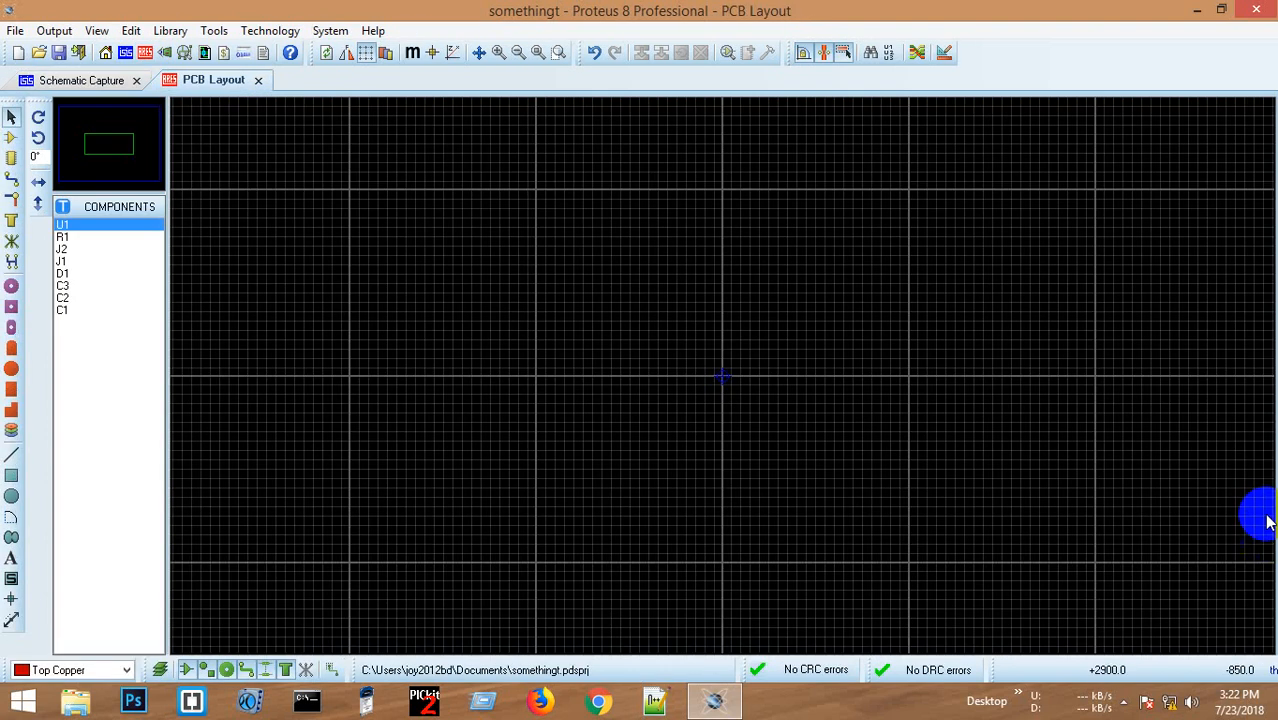
left_click(11, 138)
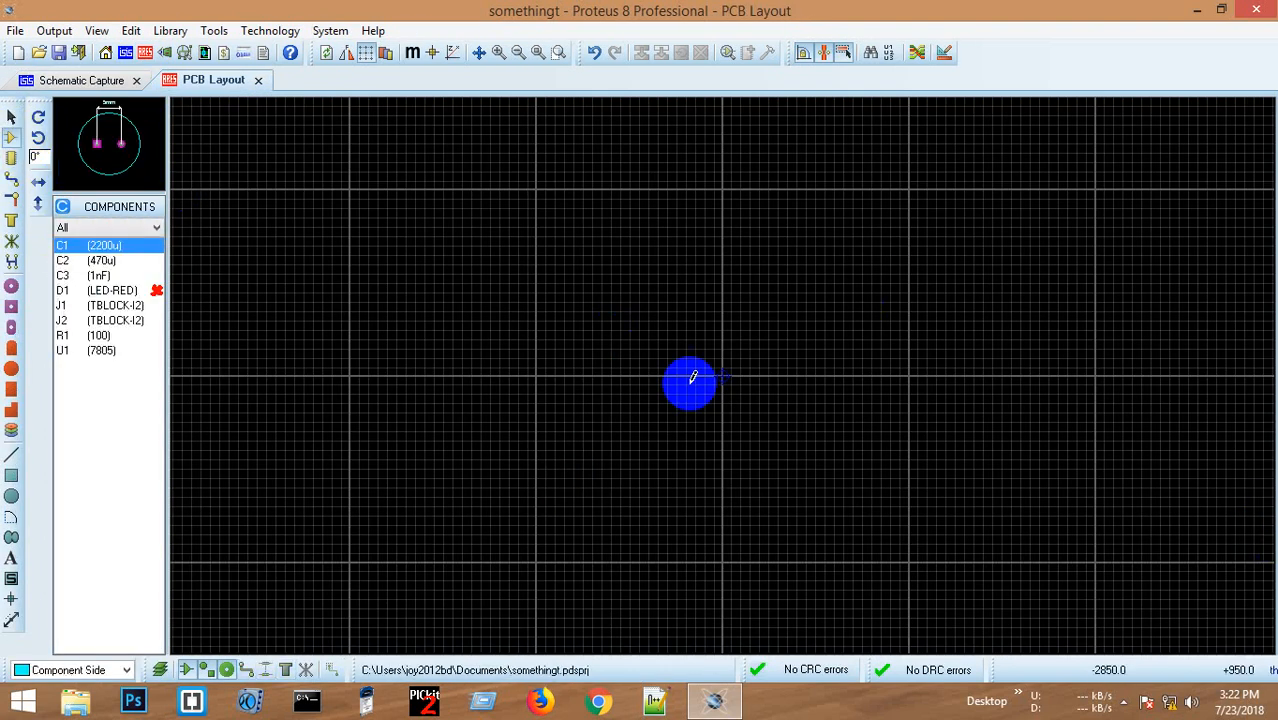
left_click(162, 293)
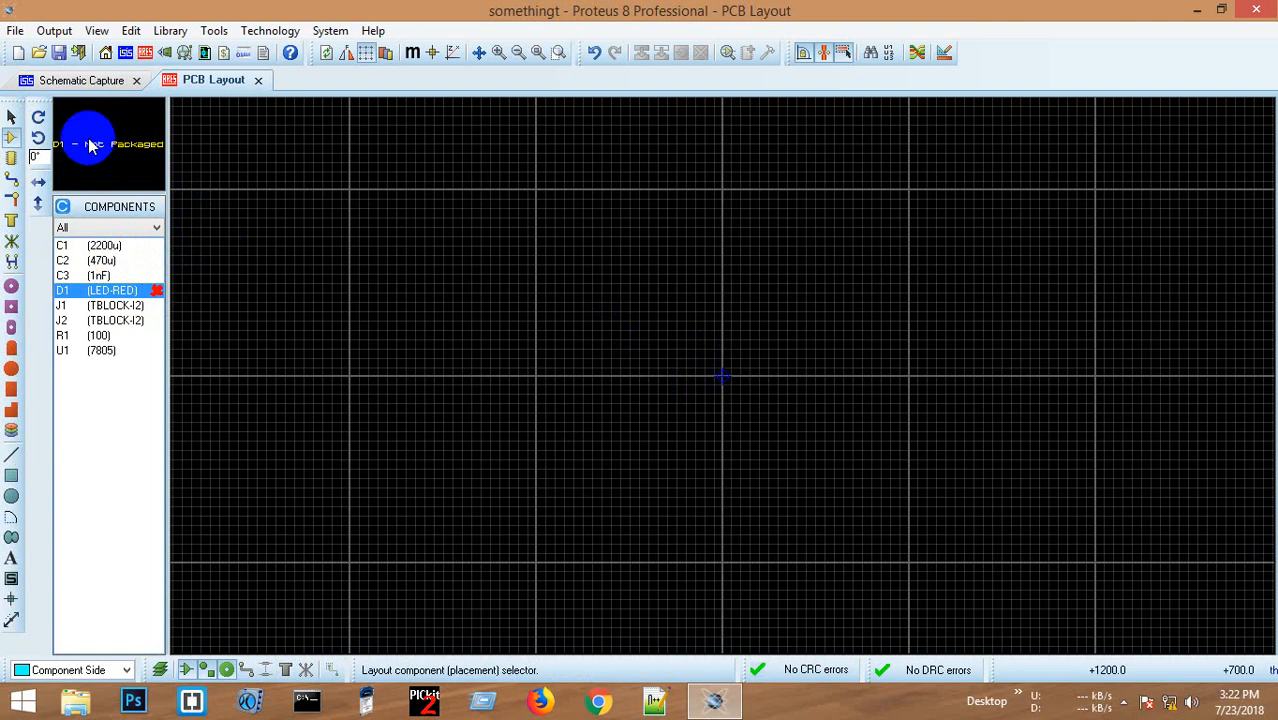
- Return to the schematic and assign the through-hole LED package from the PACKAGE library to D1, searching for LED
left_click(88, 82)
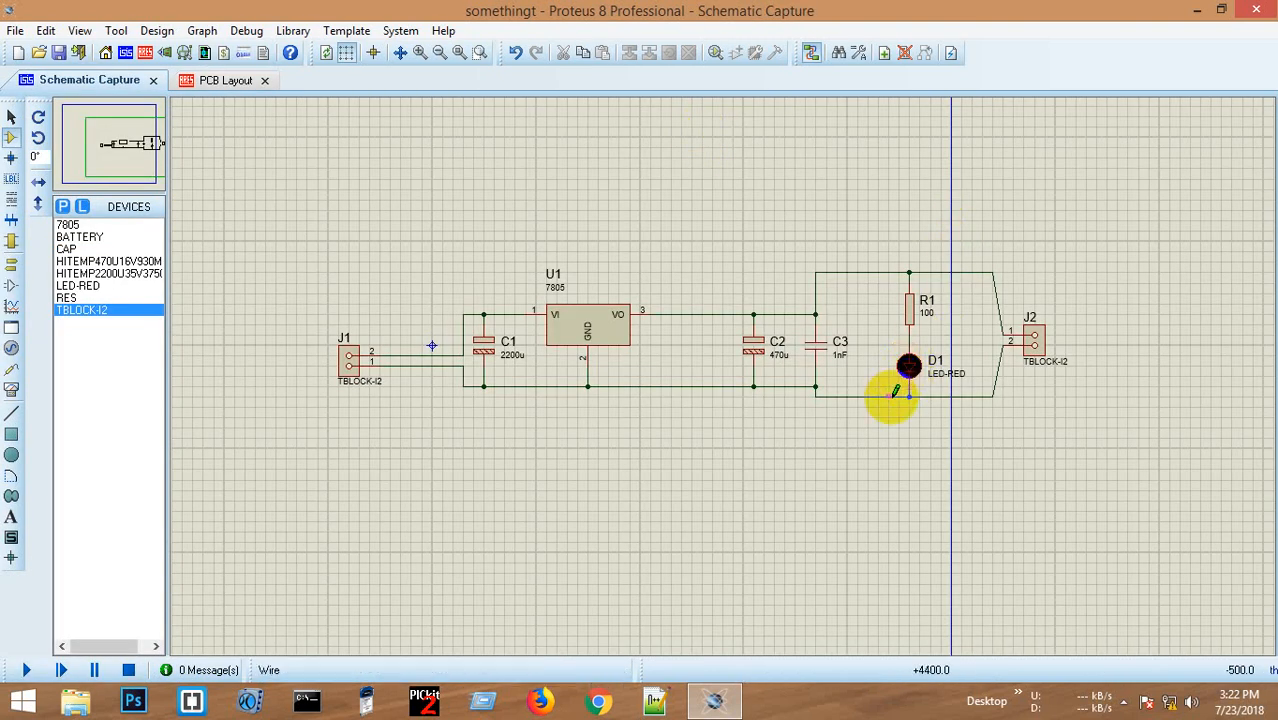
scroll(895, 392, "up", 2)
double_click(762, 300)
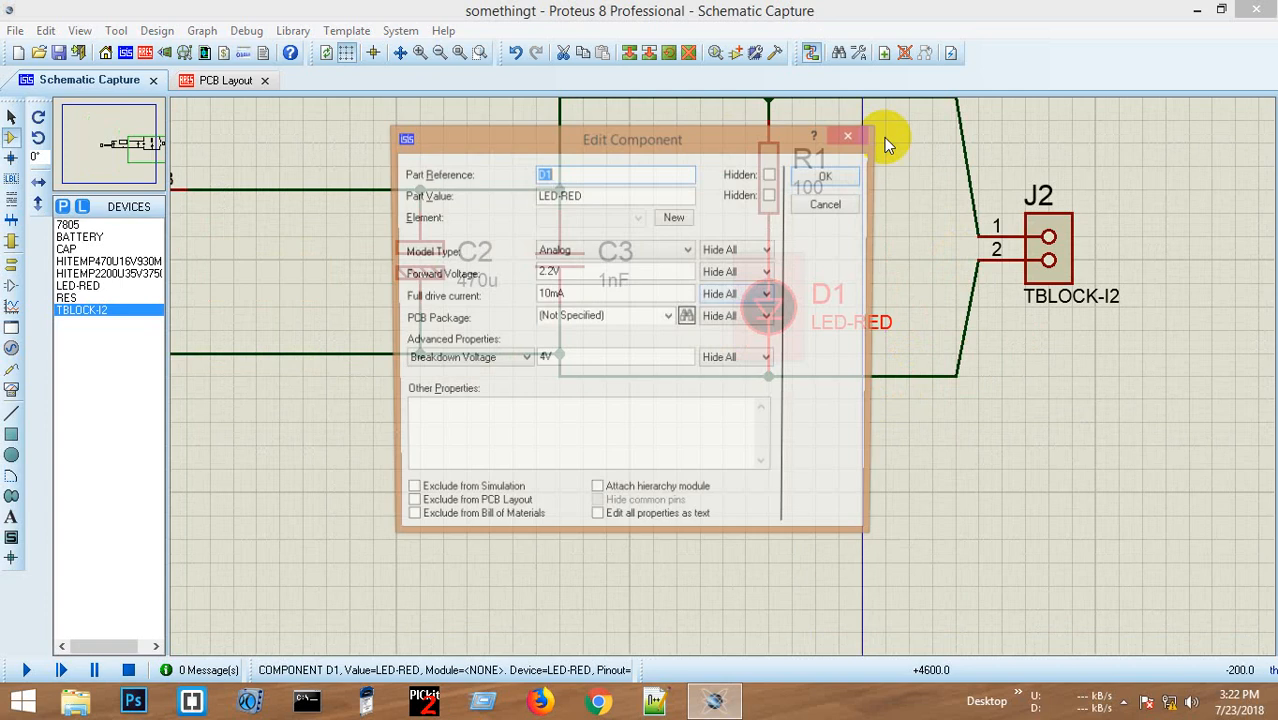
left_click(688, 318)
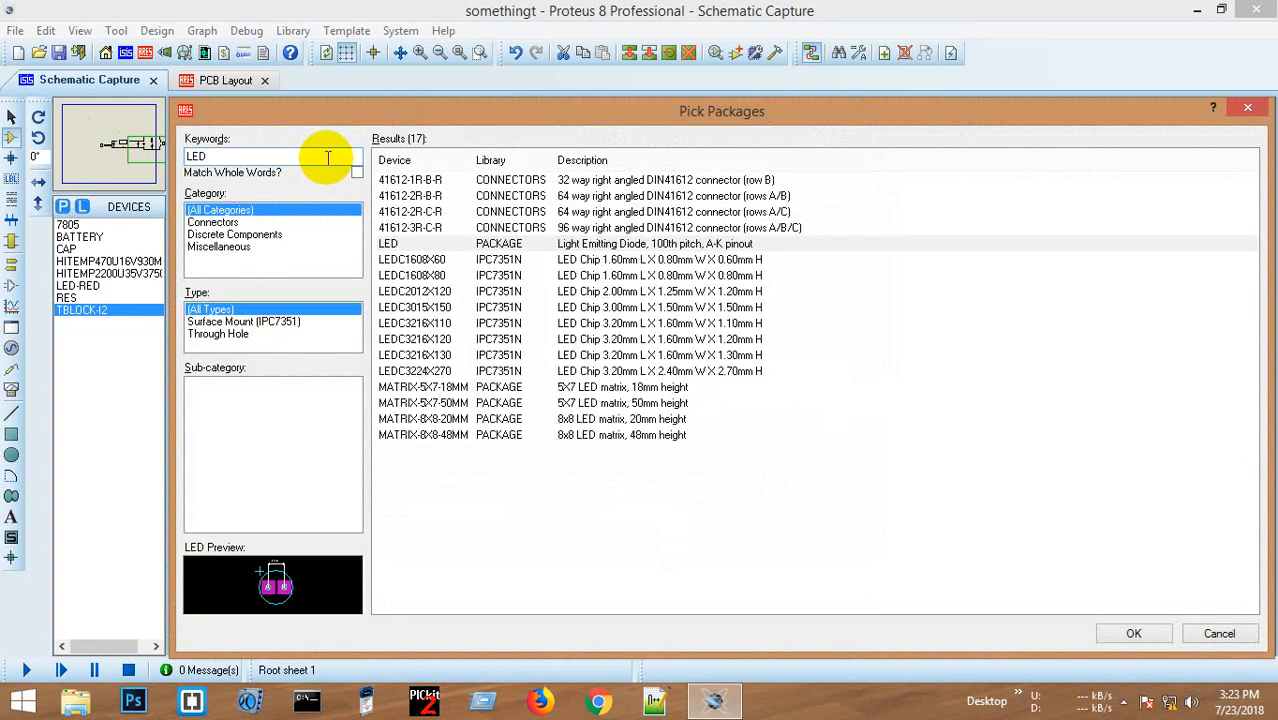
left_click(555, 244)
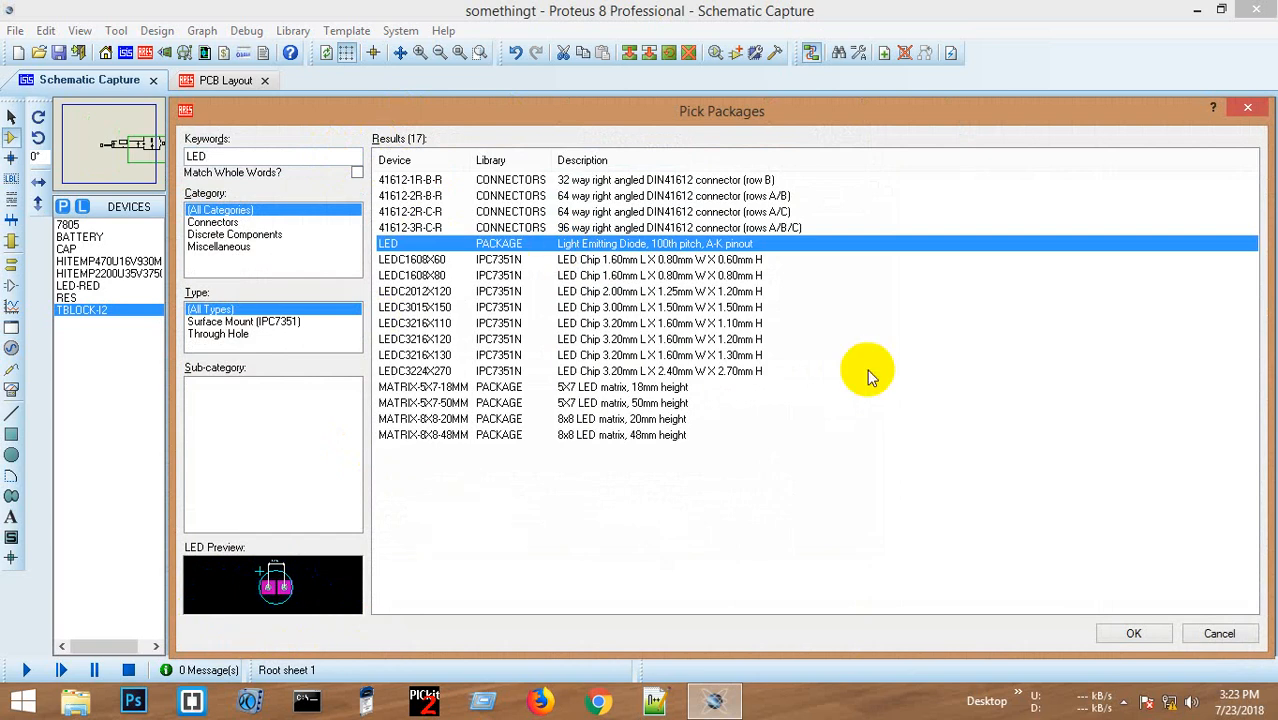
left_click(1130, 633)
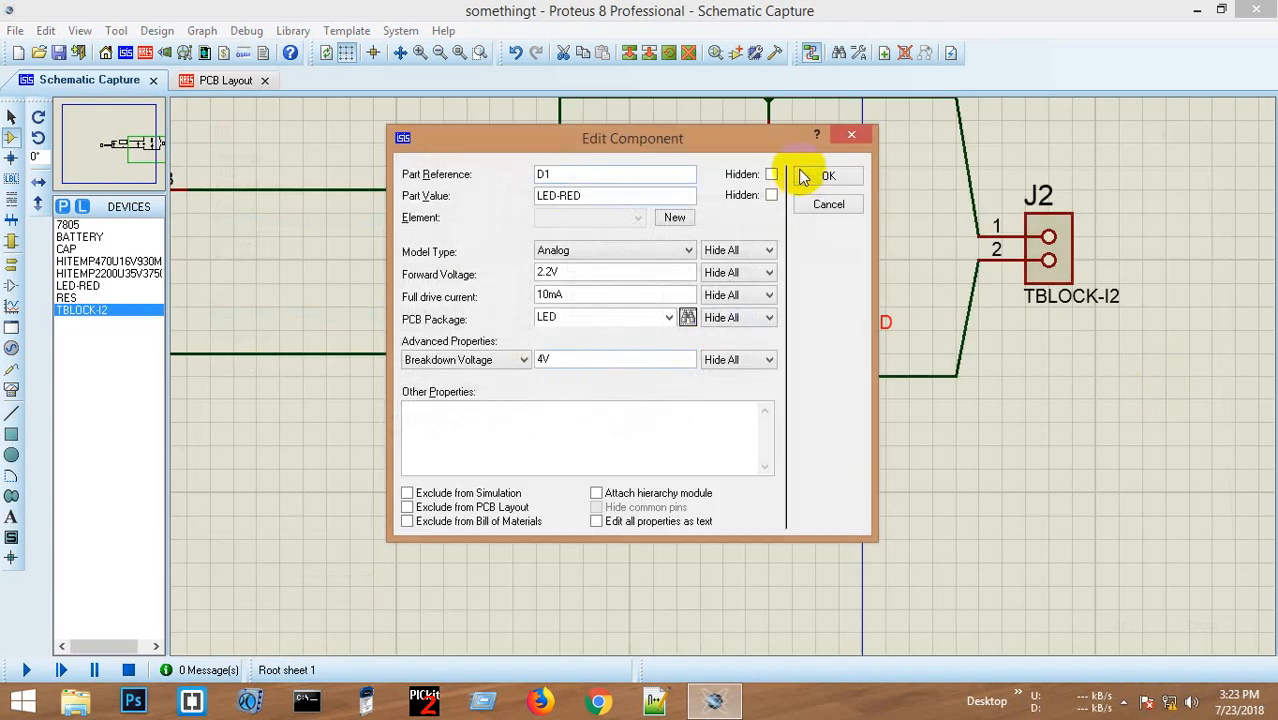
left_click(818, 174)
- Switch to the PCB layout and place terminal block J1, rotated 90°, in the left part of the board area
left_click(228, 81)
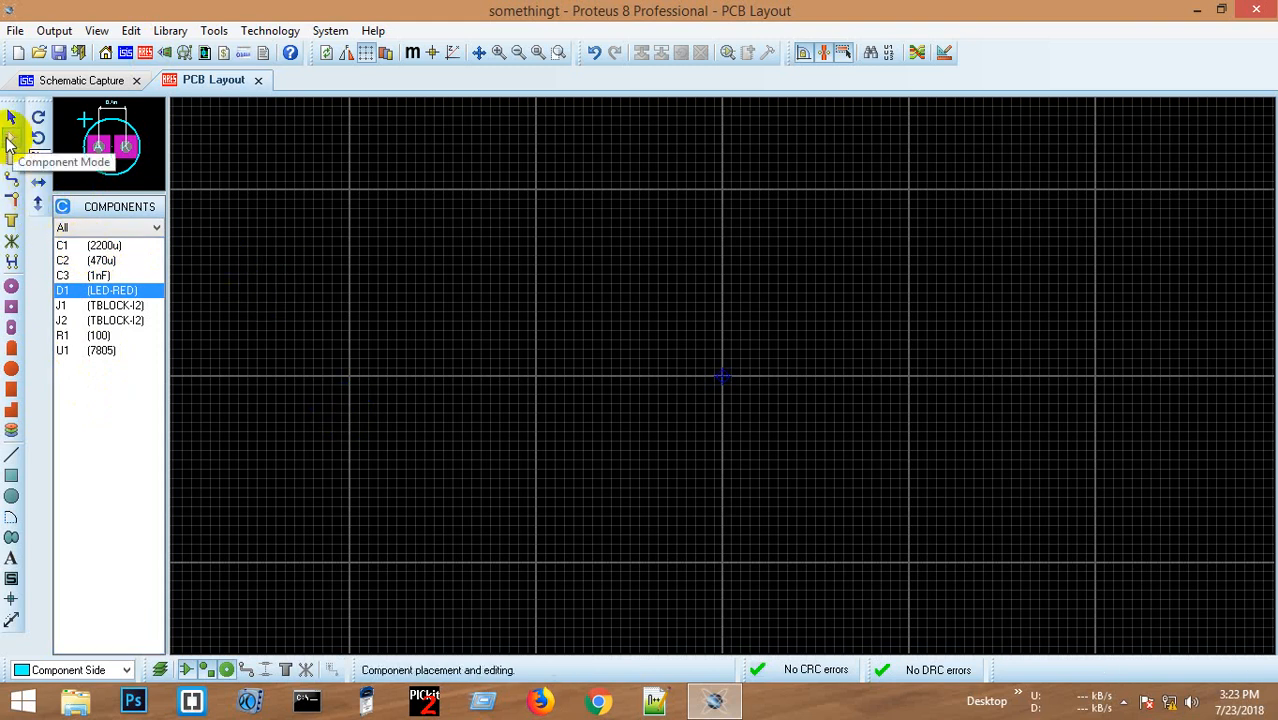
left_click(10, 140)
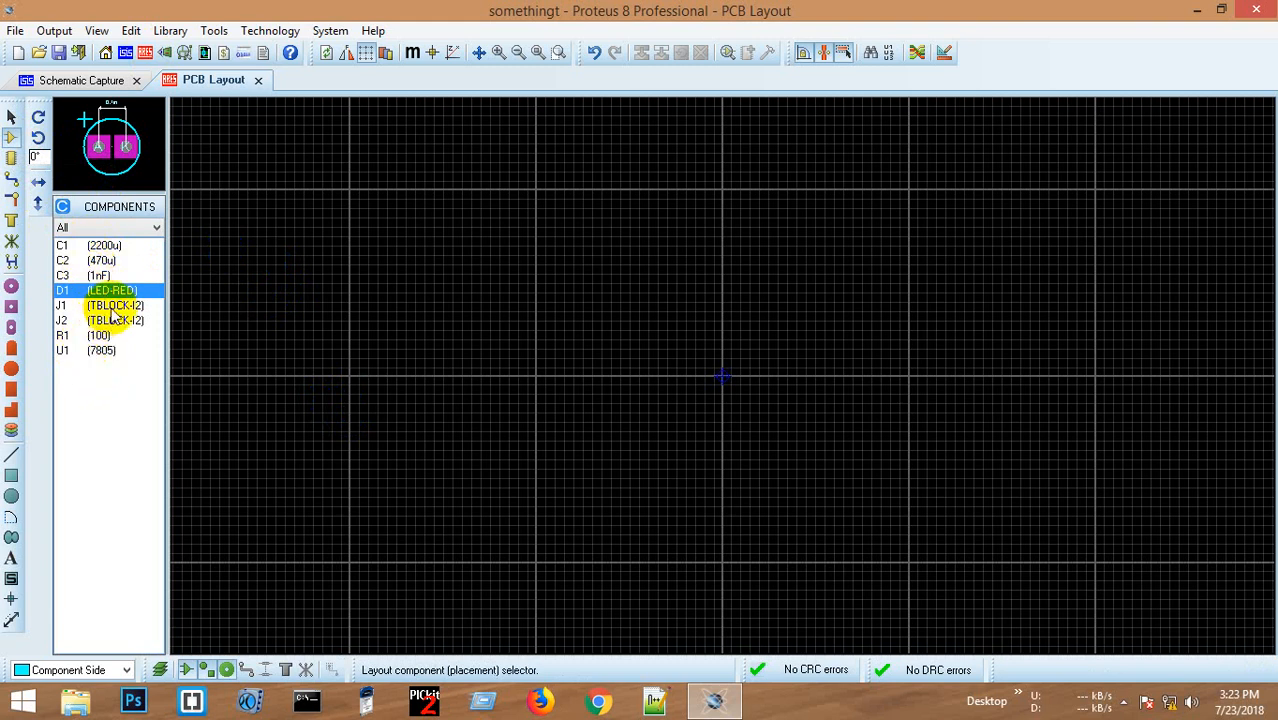
left_click(112, 306)
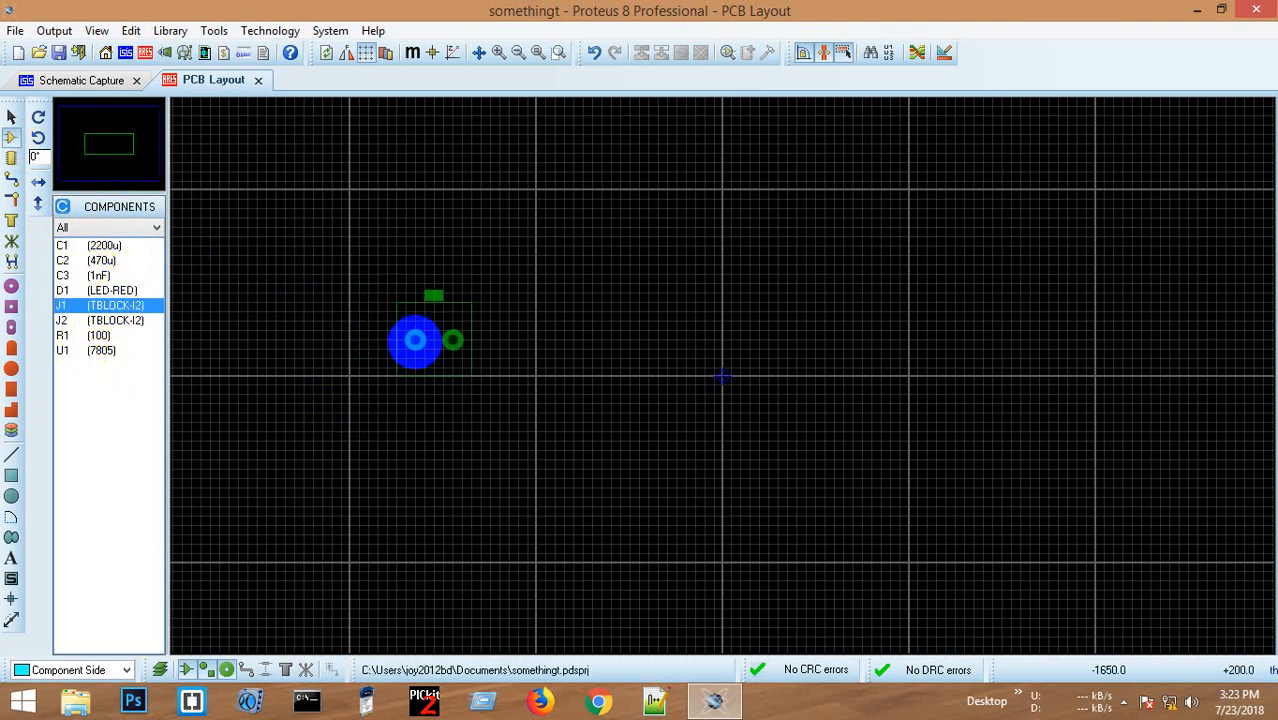
left_click(415, 365)
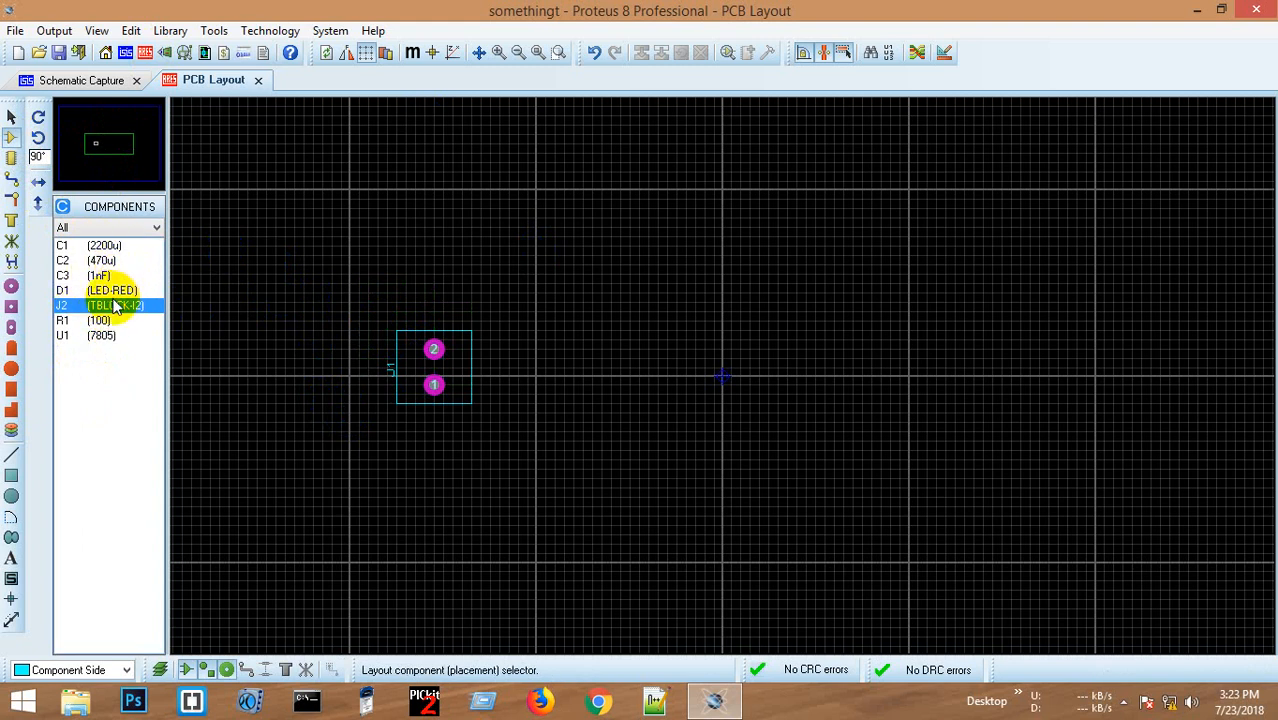
- Place capacitor C1 (2200u), rotated 270°, above and to the right of J1 on the board
left_click(105, 245)
key("KP_Add")
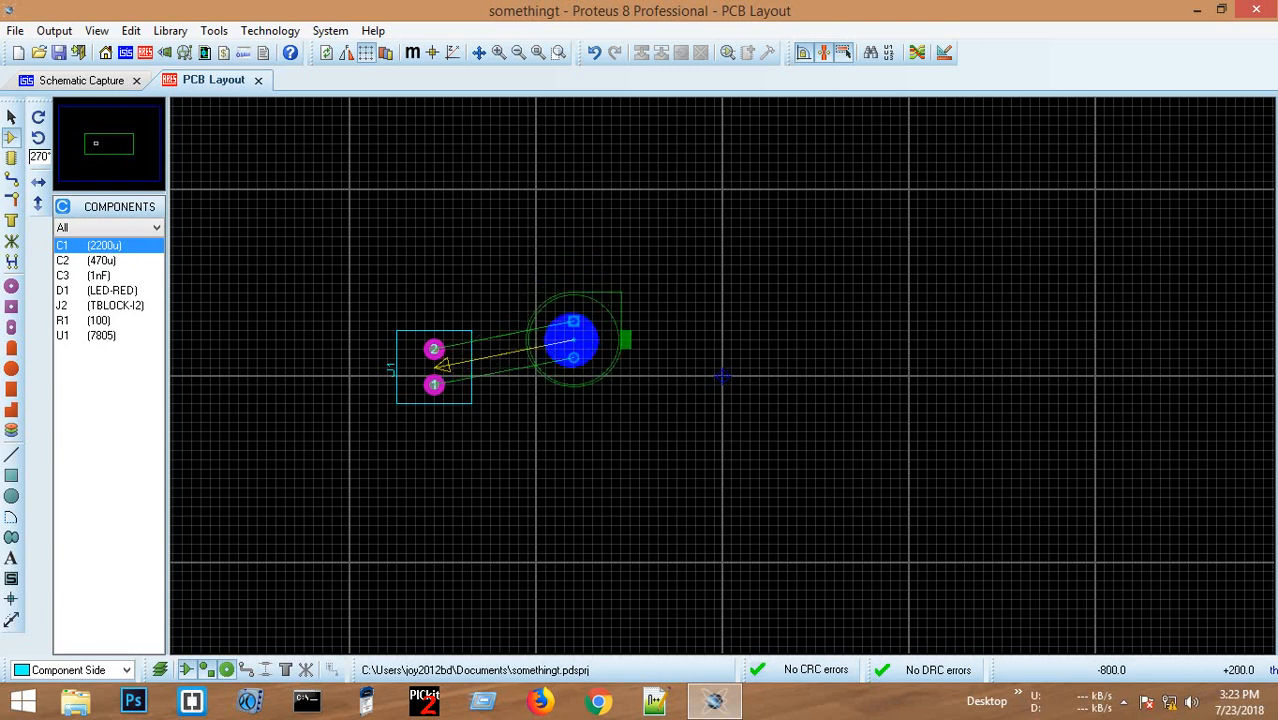
scroll(722, 376, "up", 3)
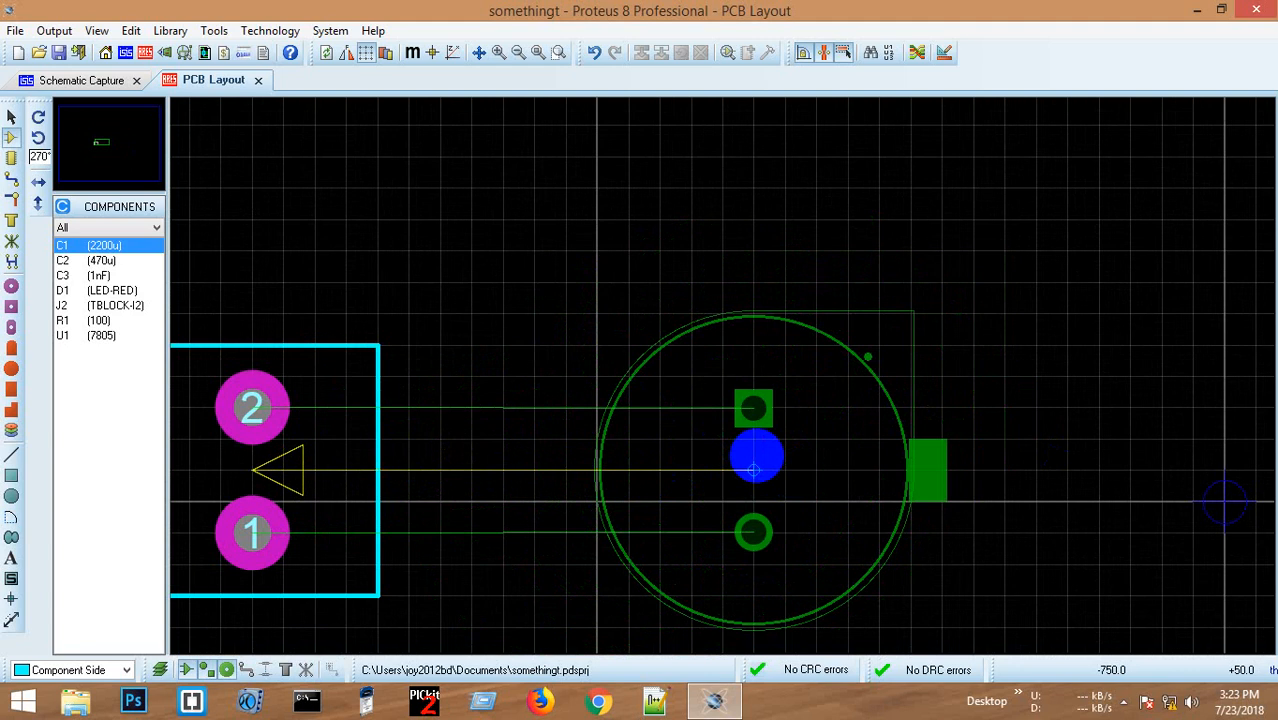
key("KP_Add")
key("KP_Add")
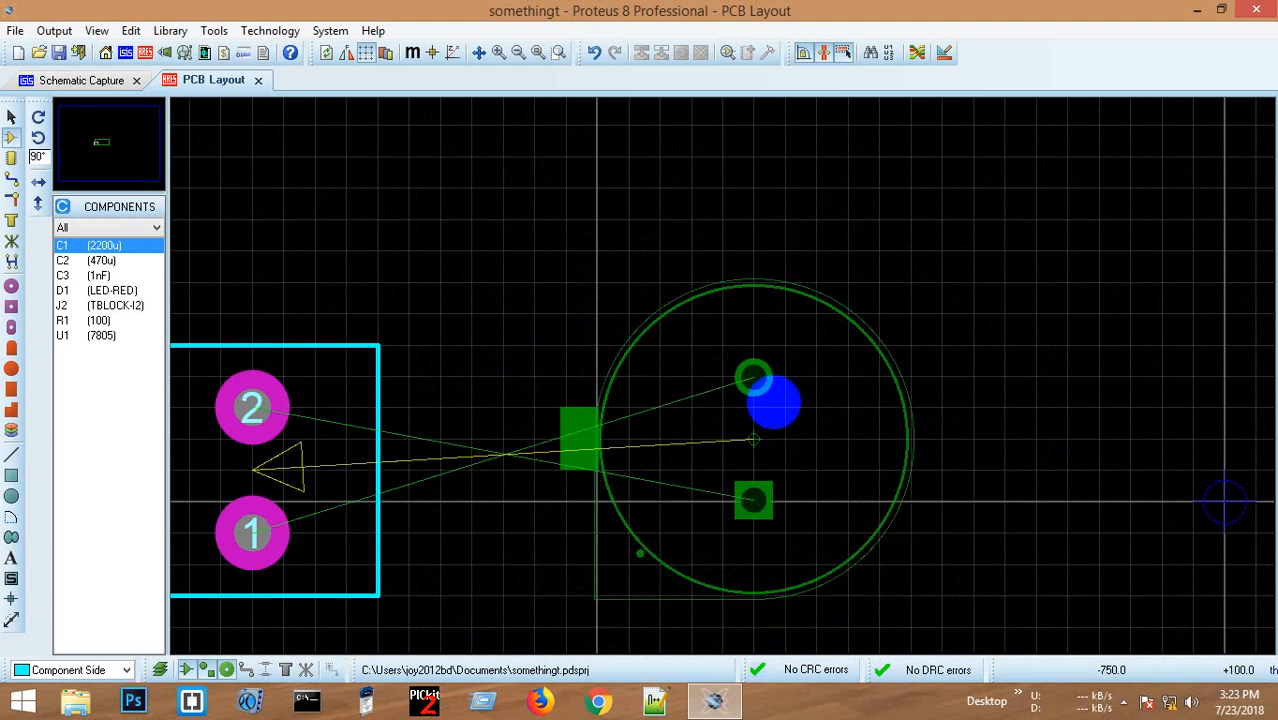
key("KP_Add")
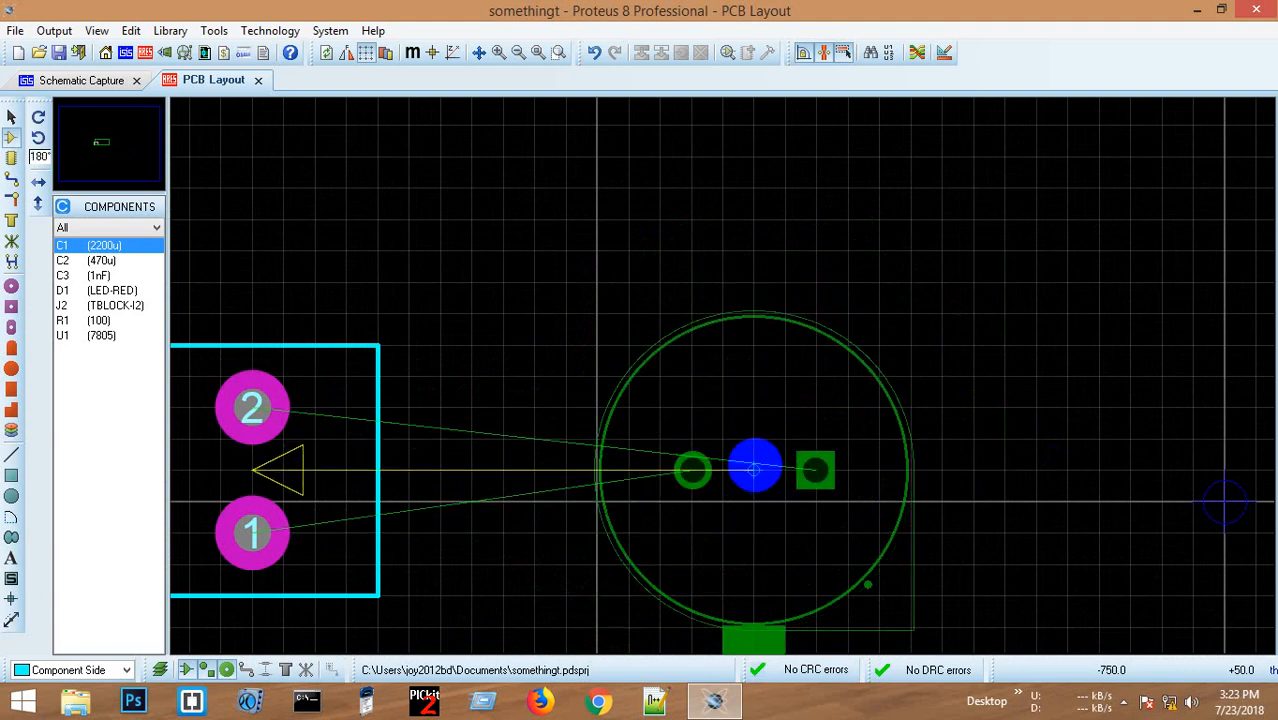
key("KP_Add")
scroll(890, 366, "down", 1)
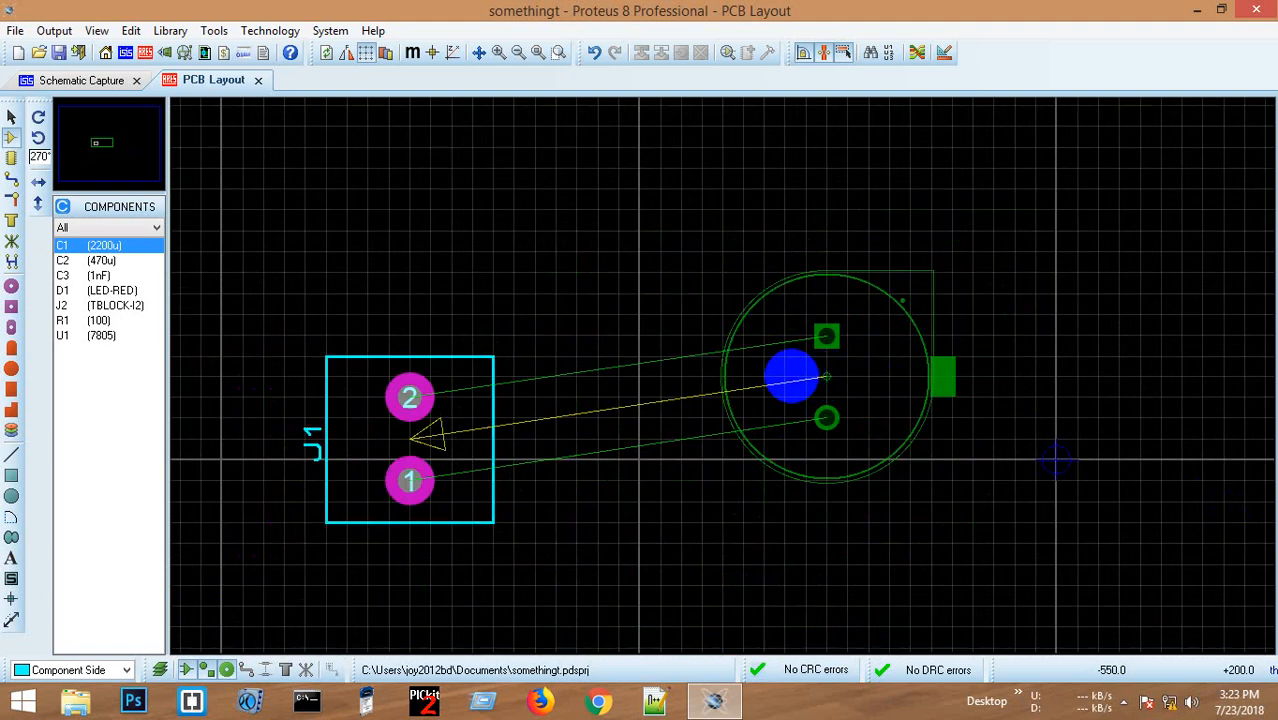
scroll(822, 376, "down", 1)
scroll(722, 375, "up", 1)
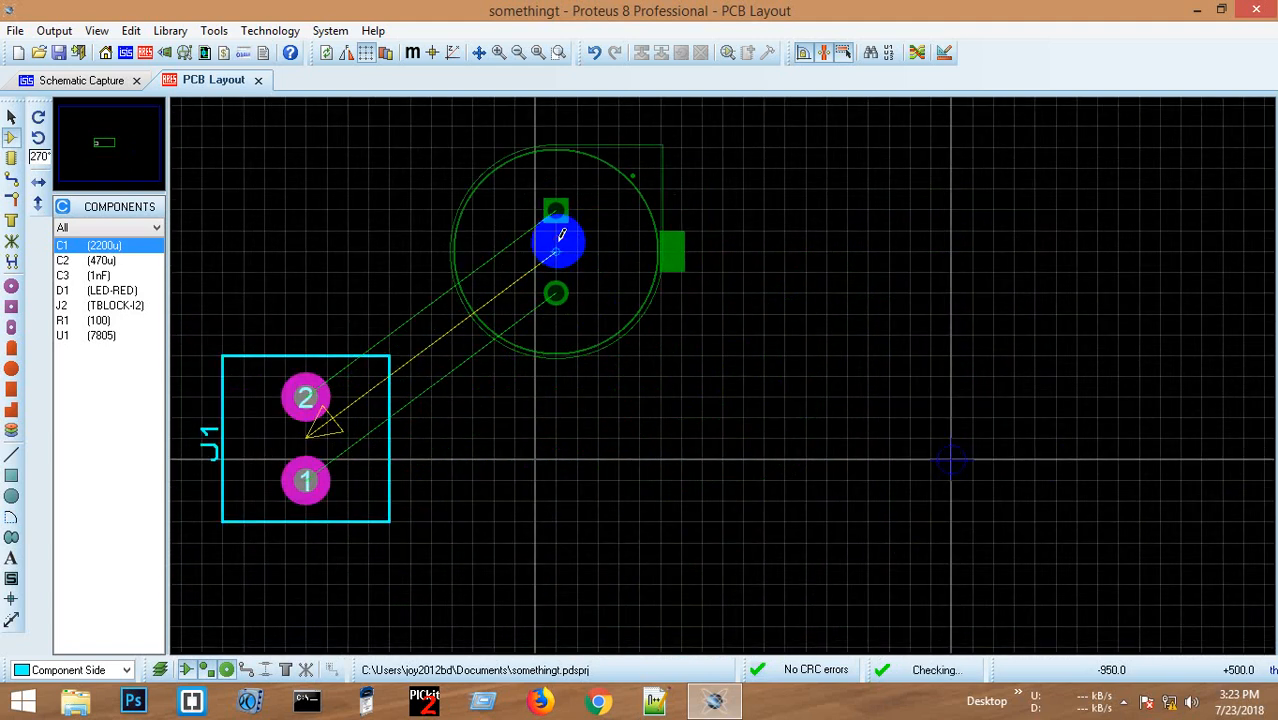
left_click(561, 235)
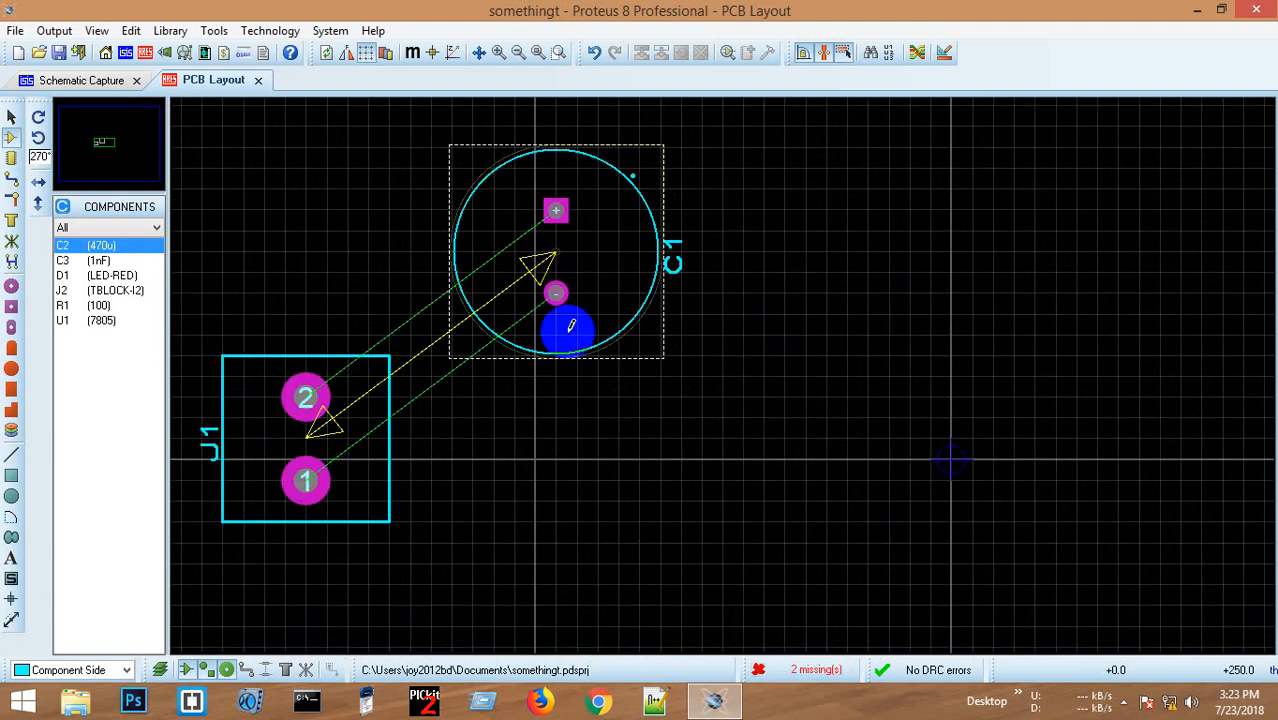
- Place regulator U1 (7805), rotated to 0°, above and to the right of C1 on the board
left_click(95, 321)
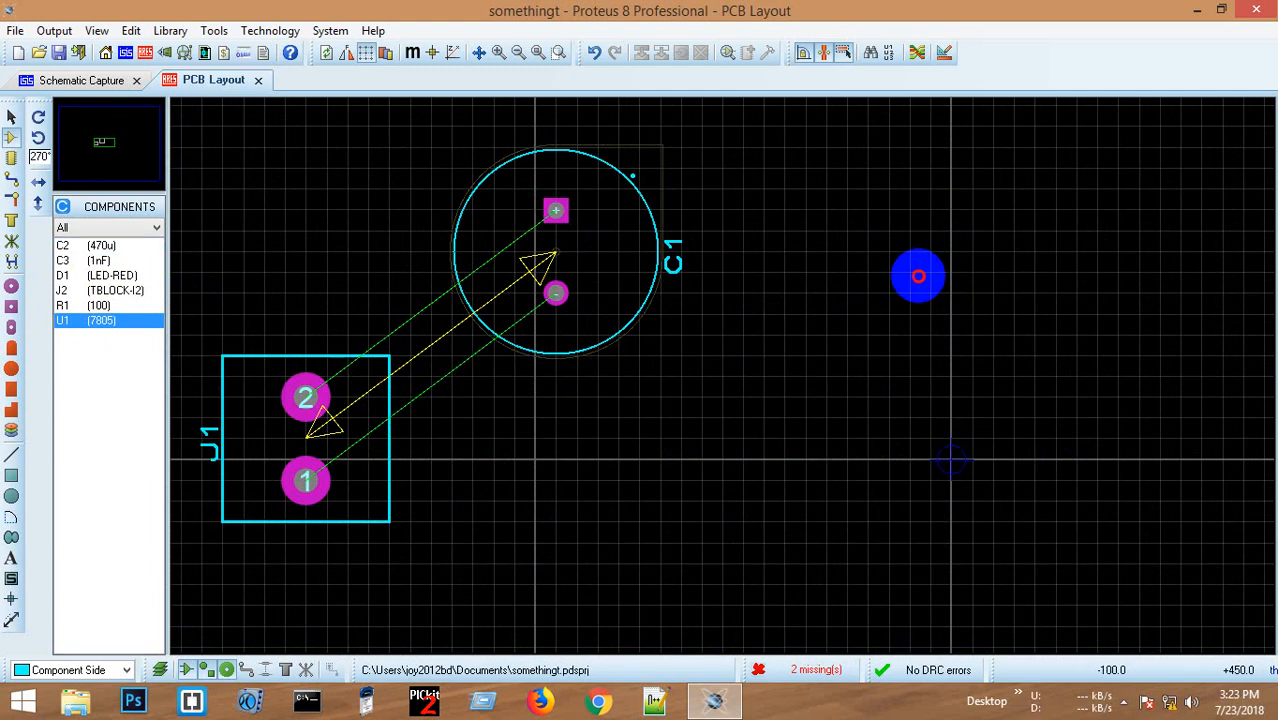
left_click(918, 276)
scroll(887, 253, "up", 1)
scroll(722, 375, "down", 2)
key("KP_Add")
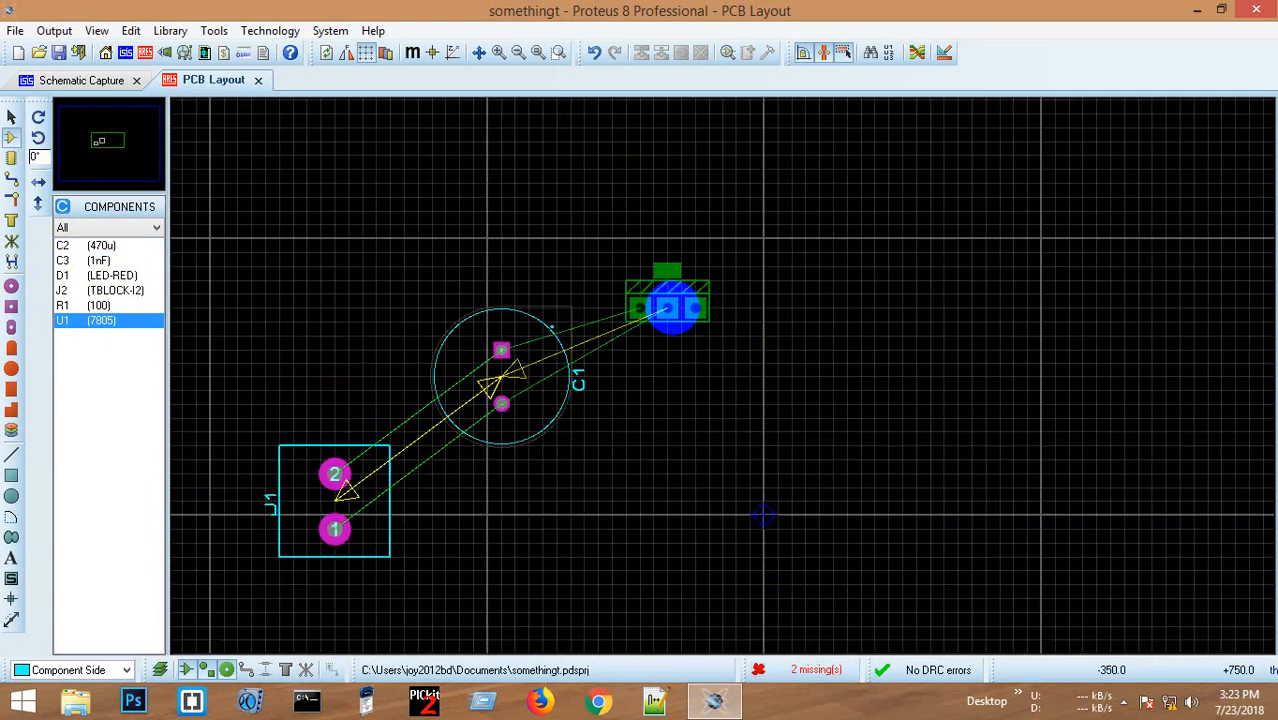
left_click(626, 224)
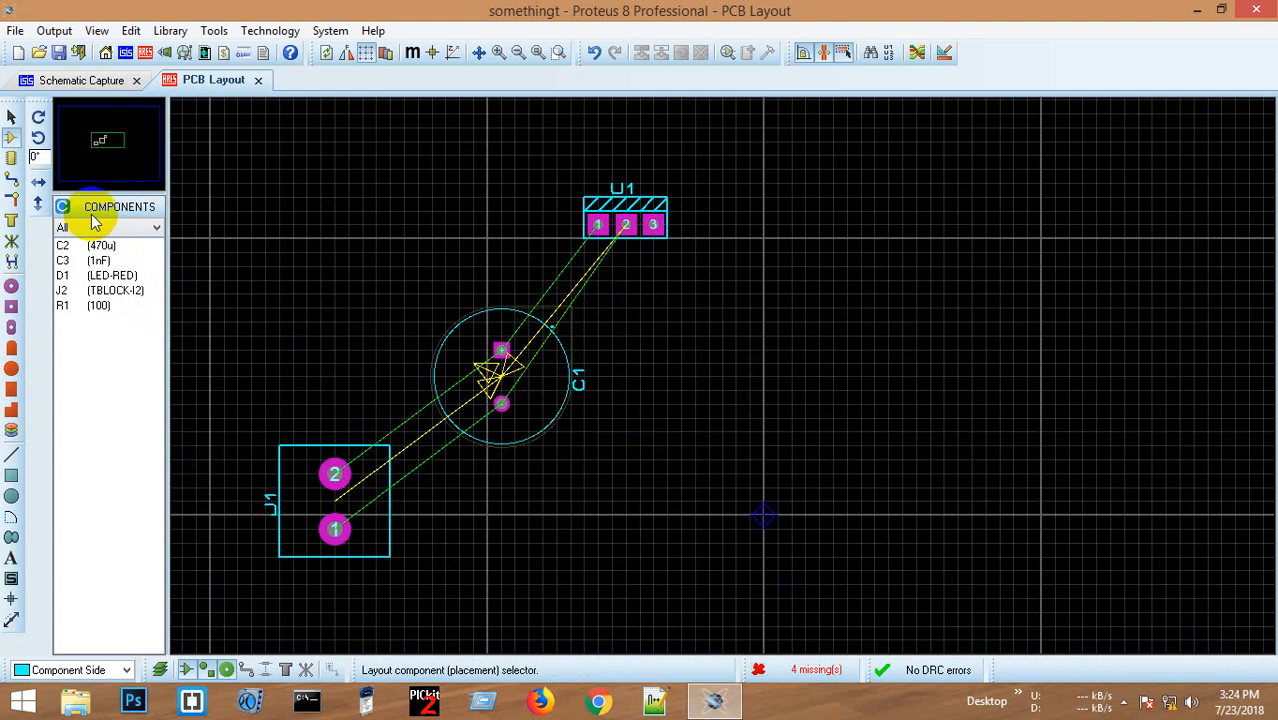
- Place capacitor C2 (470u), rotated to 180°, below and to the right of U1 on the board
left_click(696, 300)
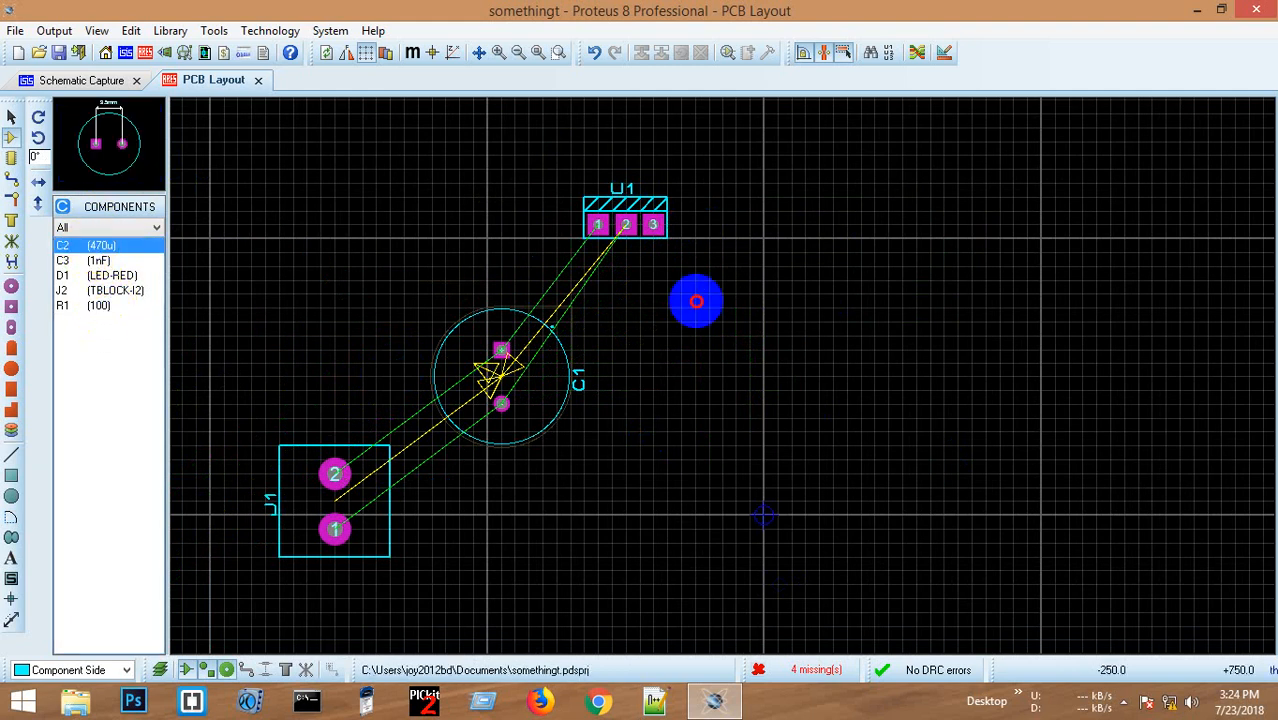
key("KP_Add")
key("KP_Add")
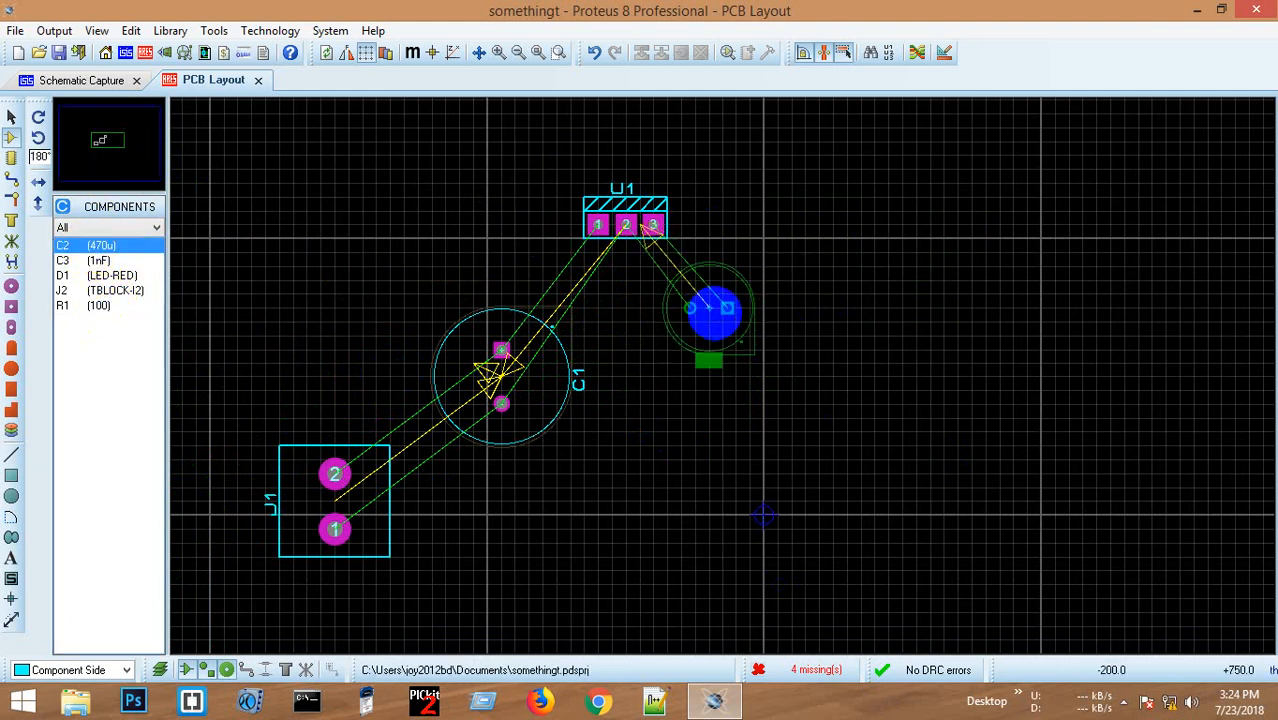
left_click(722, 310)
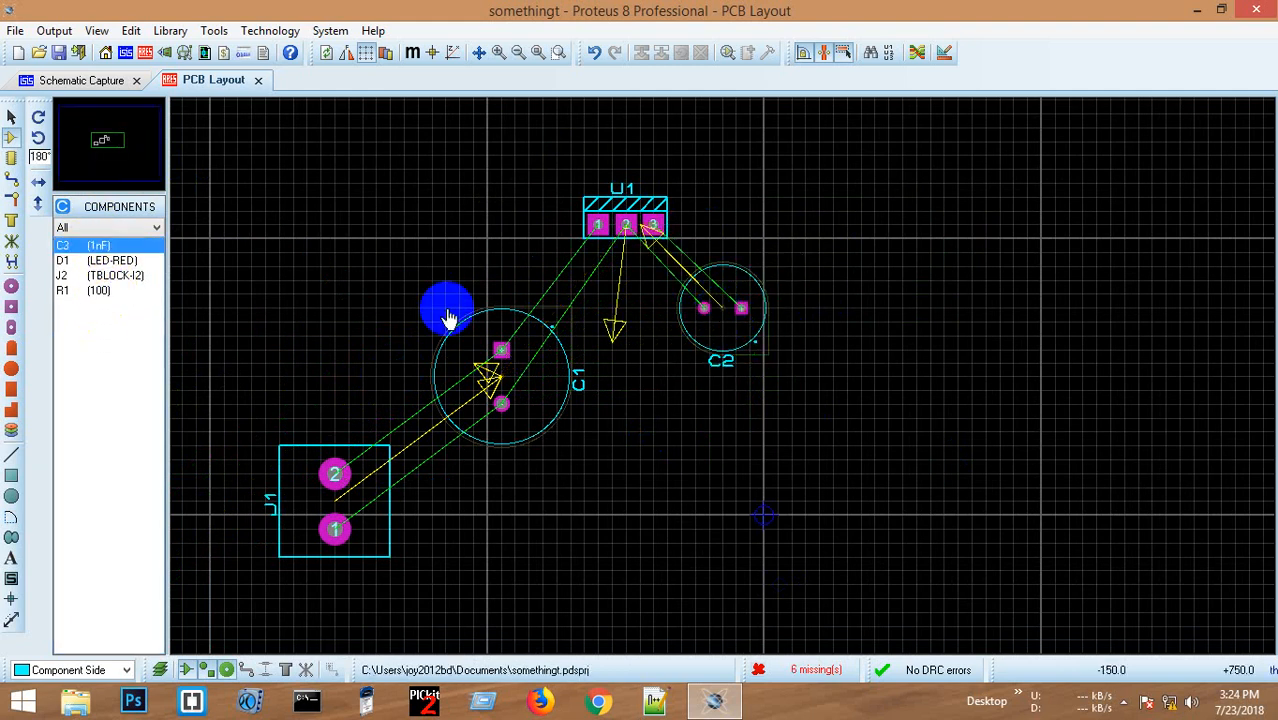
- Place capacitor C3 (1nF) directly below C2 on the board
left_click(100, 290)
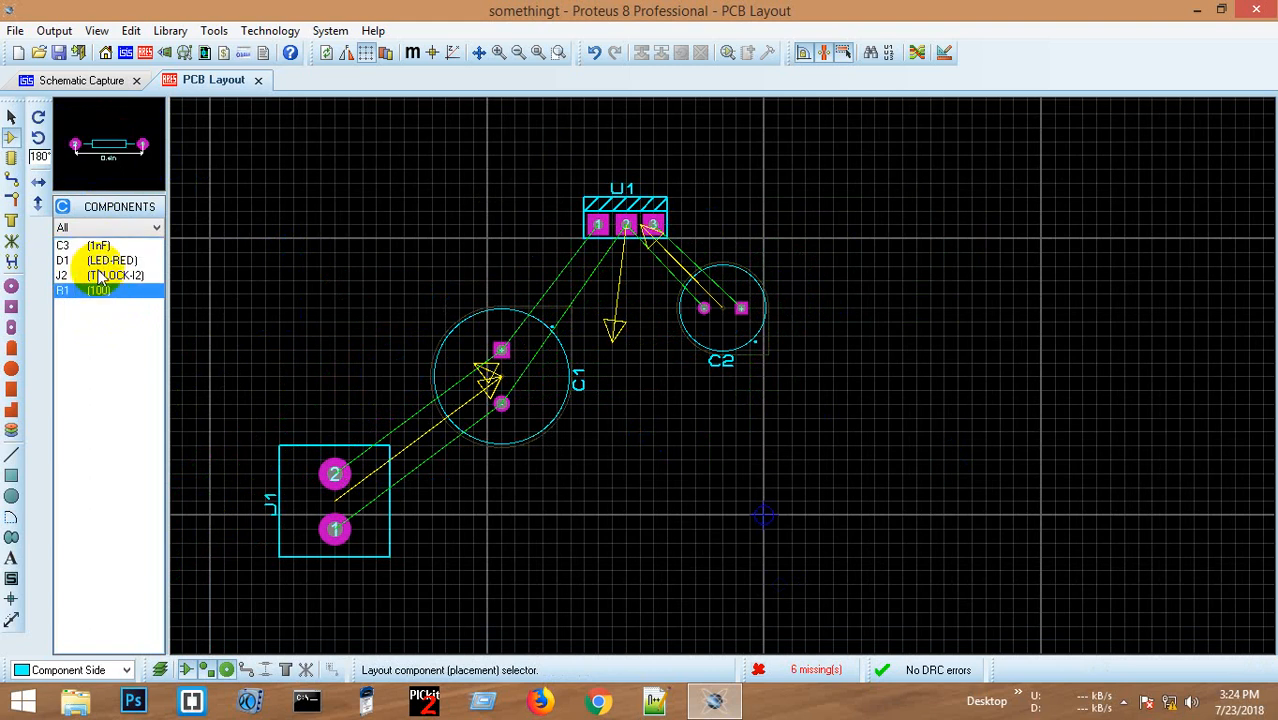
left_click(96, 248)
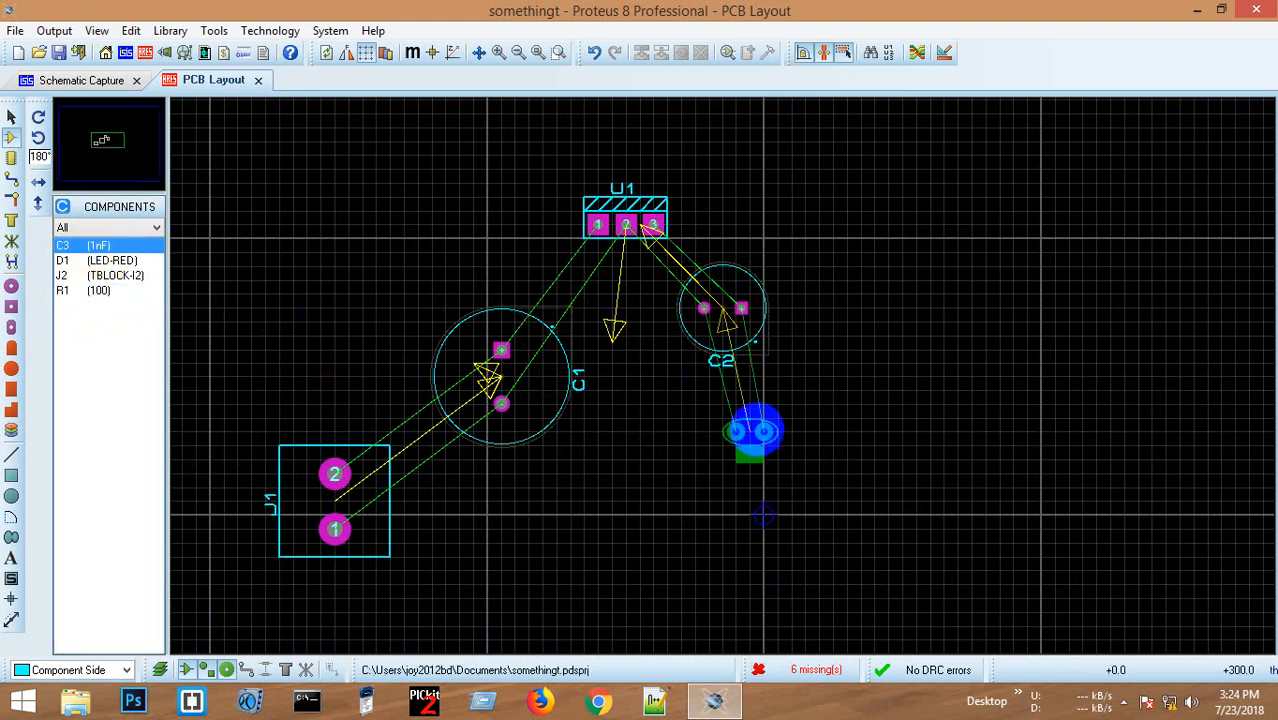
left_click(750, 403)
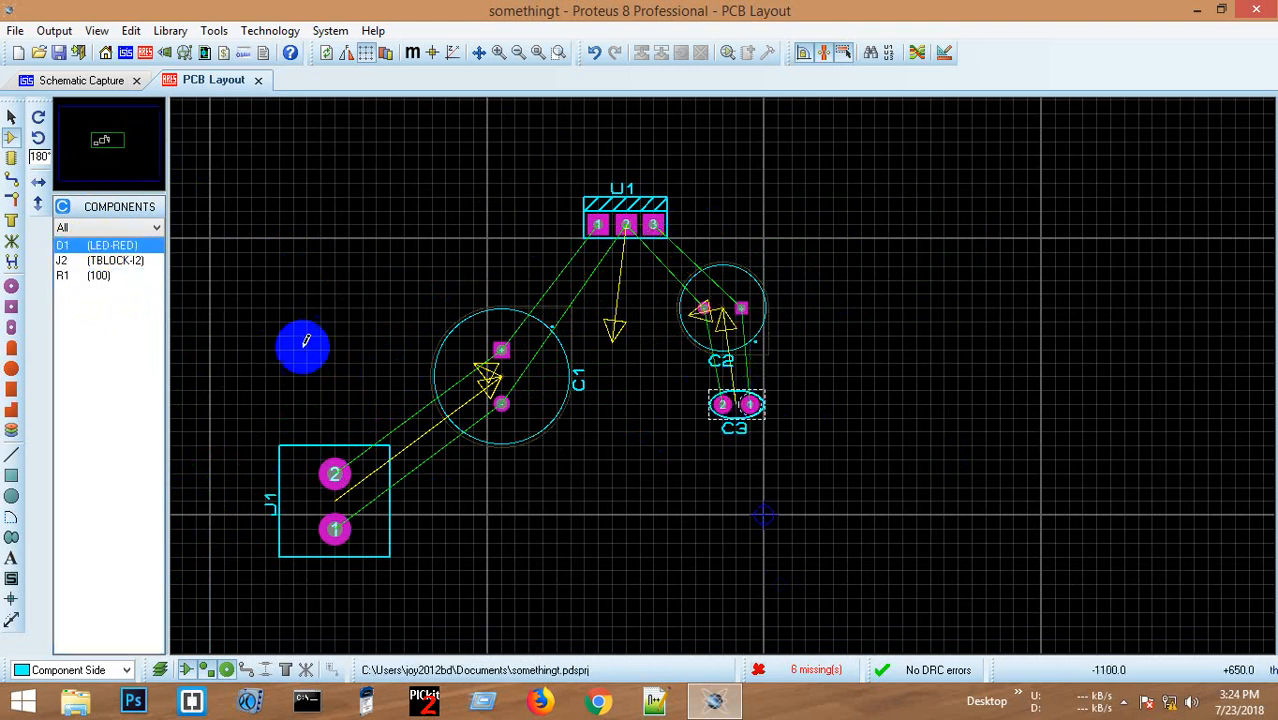
- Place resistor R1 (100) below C3 and D1 (LED-RED) between C1 and C3
left_click(100, 276)
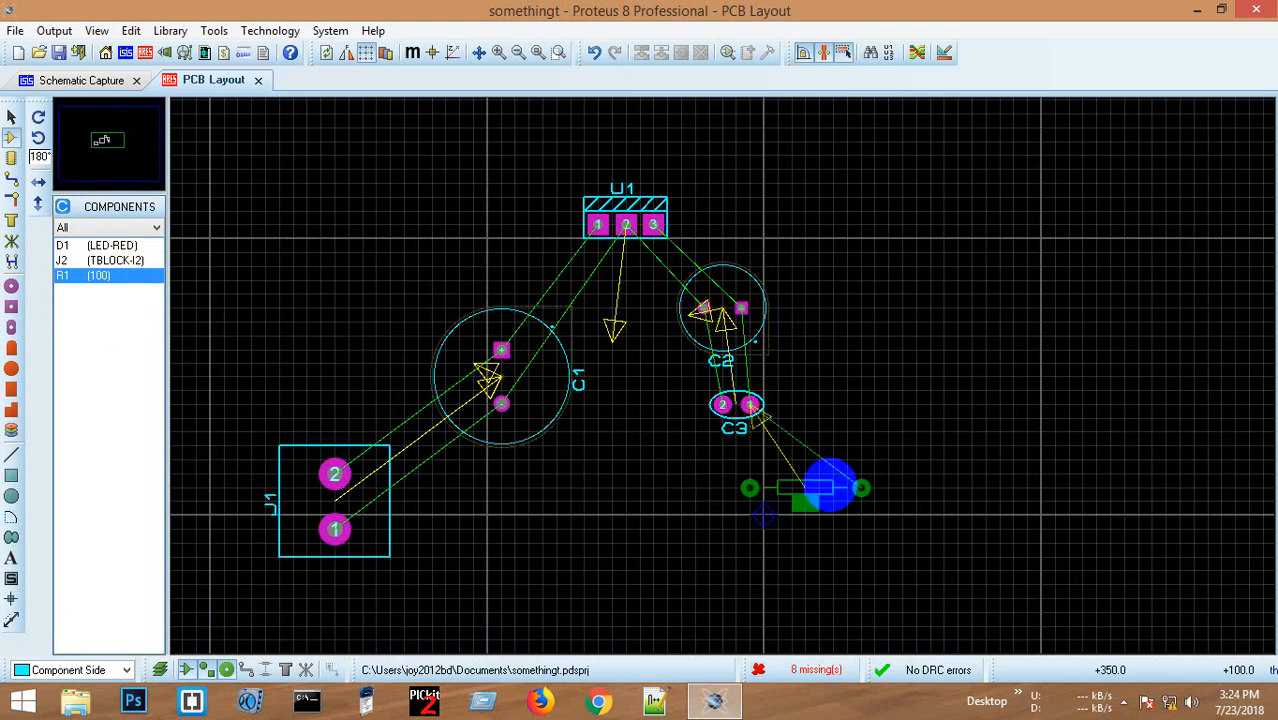
left_click(805, 487)
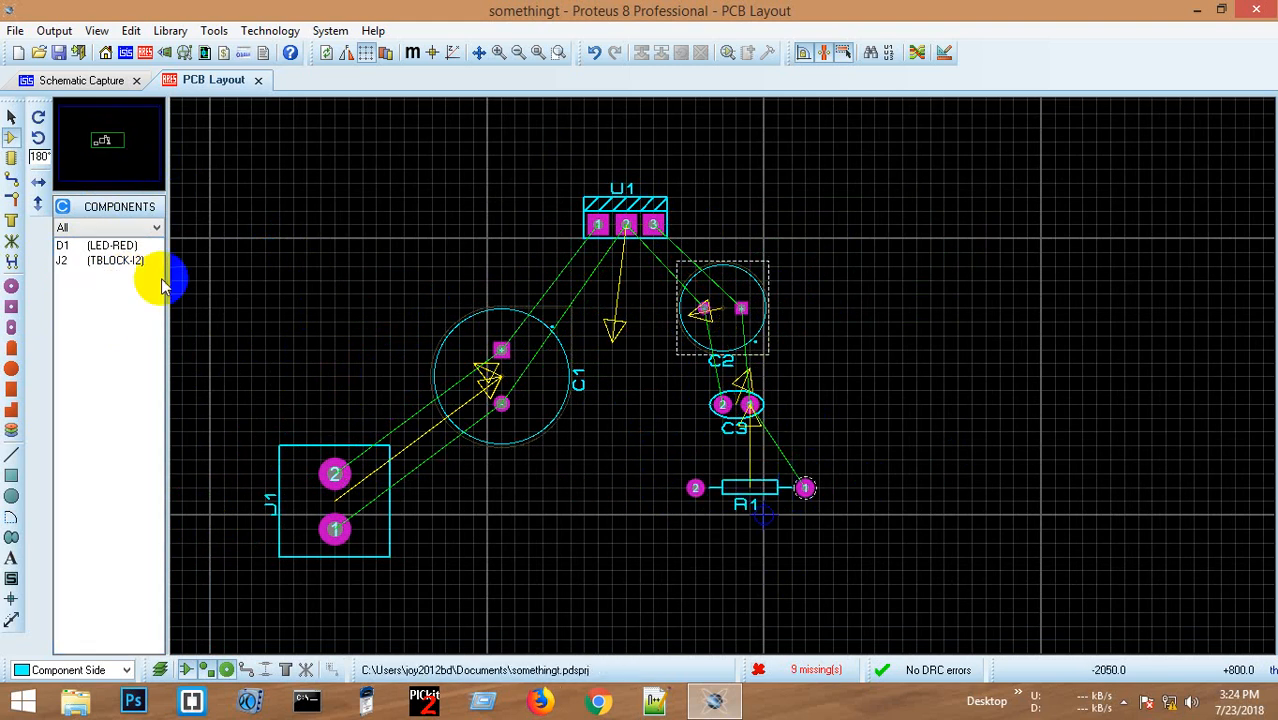
left_click(110, 245)
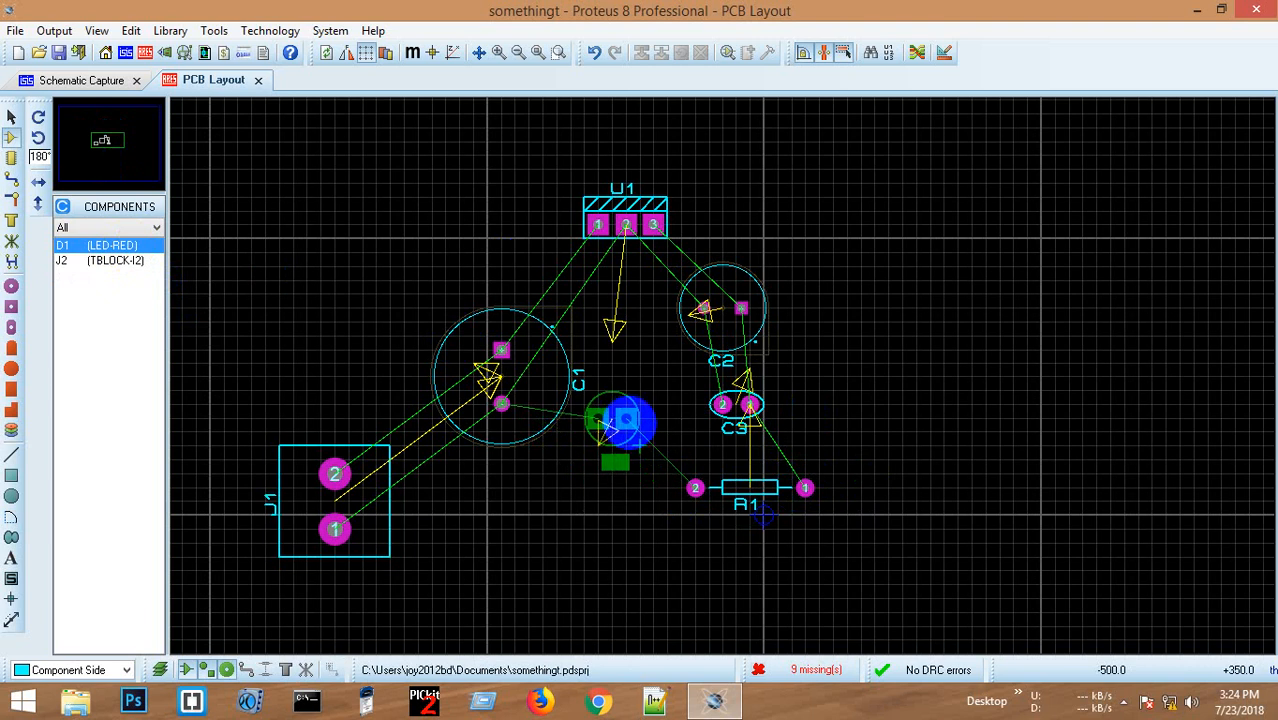
left_click(626, 420)
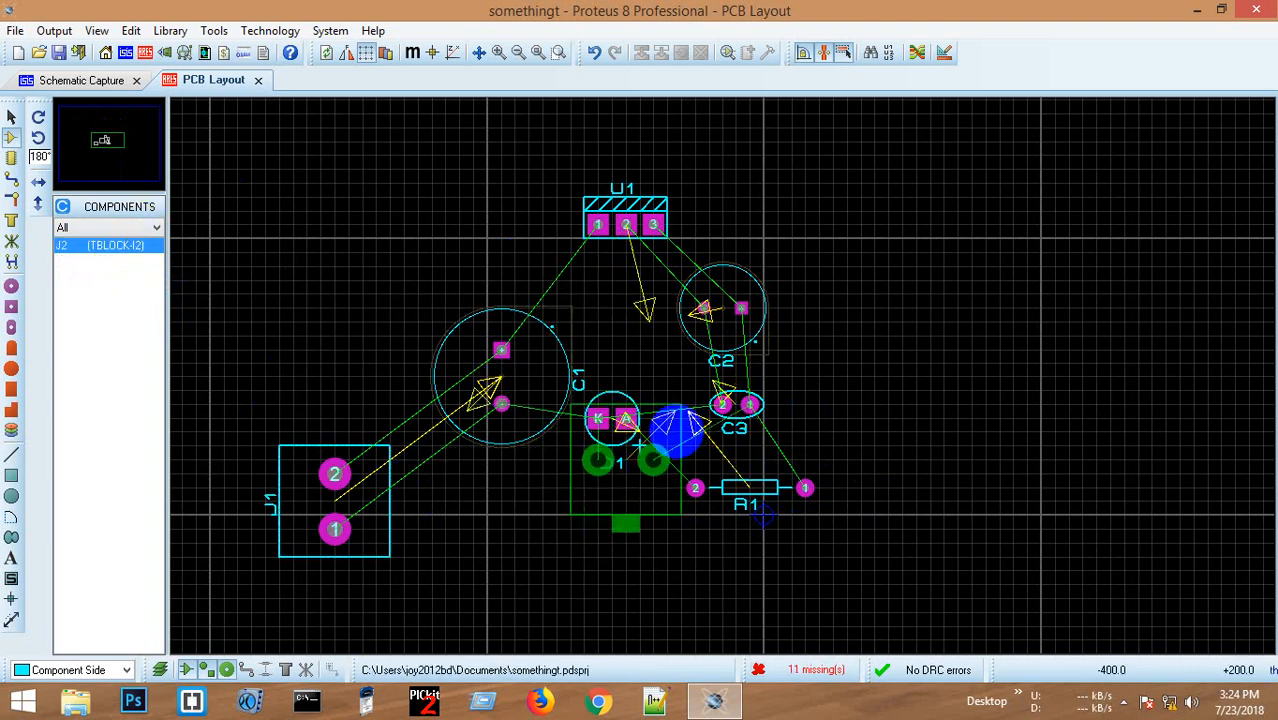
- Place terminal block J2 (TBLOCK-I2) below D1 on the board
scroll(722, 378, "down", 1)
scroll(722, 385, "up", 2)
scroll(693, 439, "down", 1)
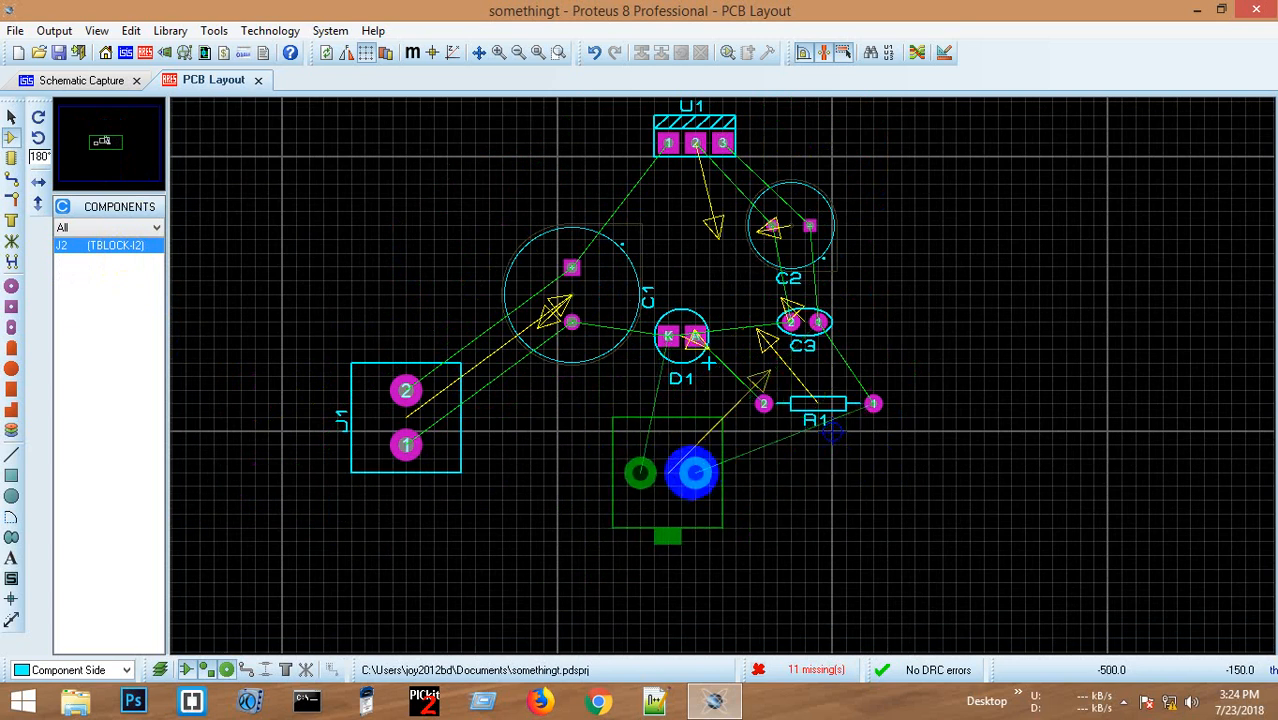
left_click(696, 472)
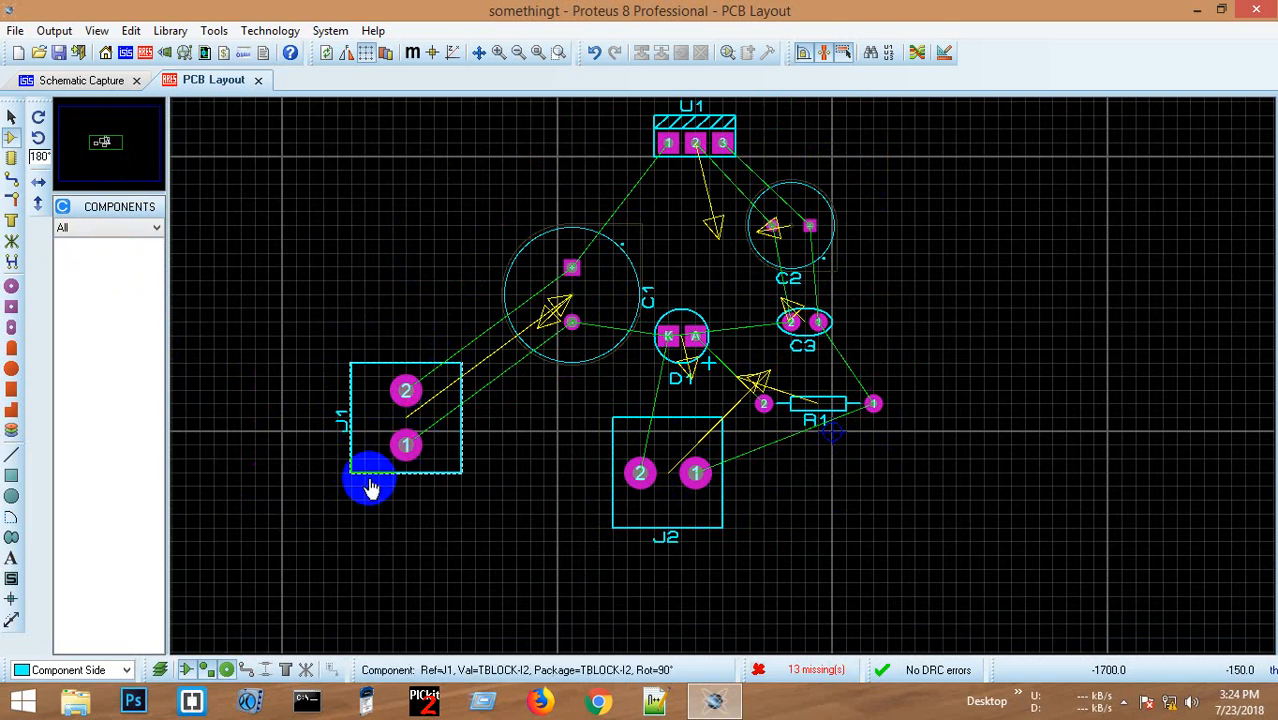
- Rotate terminal block J1 90° clockwise and move it directly beside J2, level with it
left_click_drag(296, 337, 489, 513)
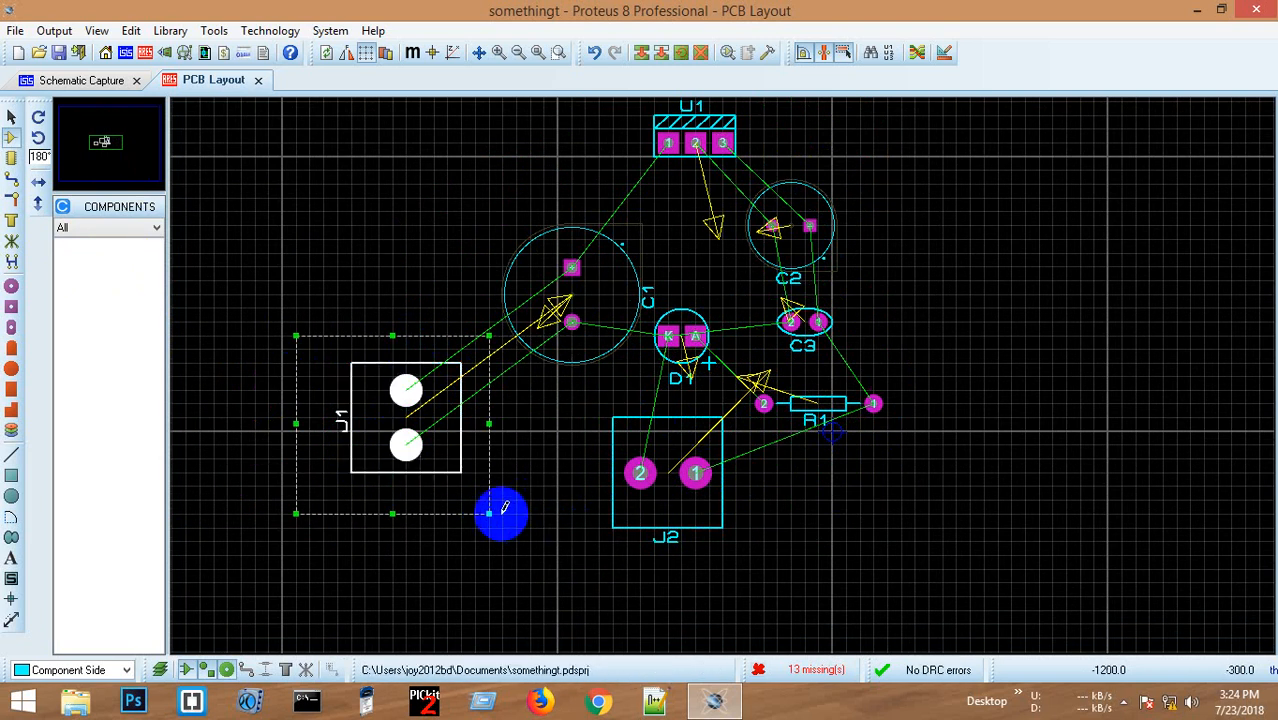
key("KP_Subtract")
left_click_drag(348, 414, 485, 476)
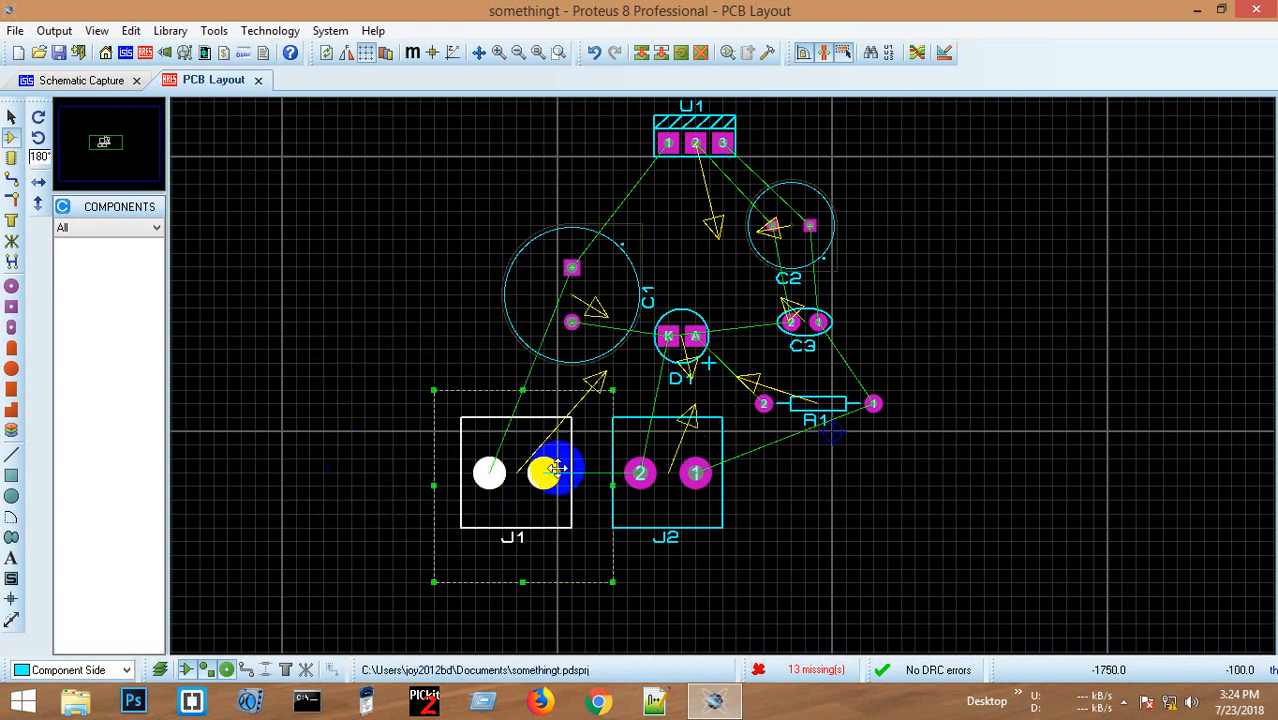
left_click(885, 515)
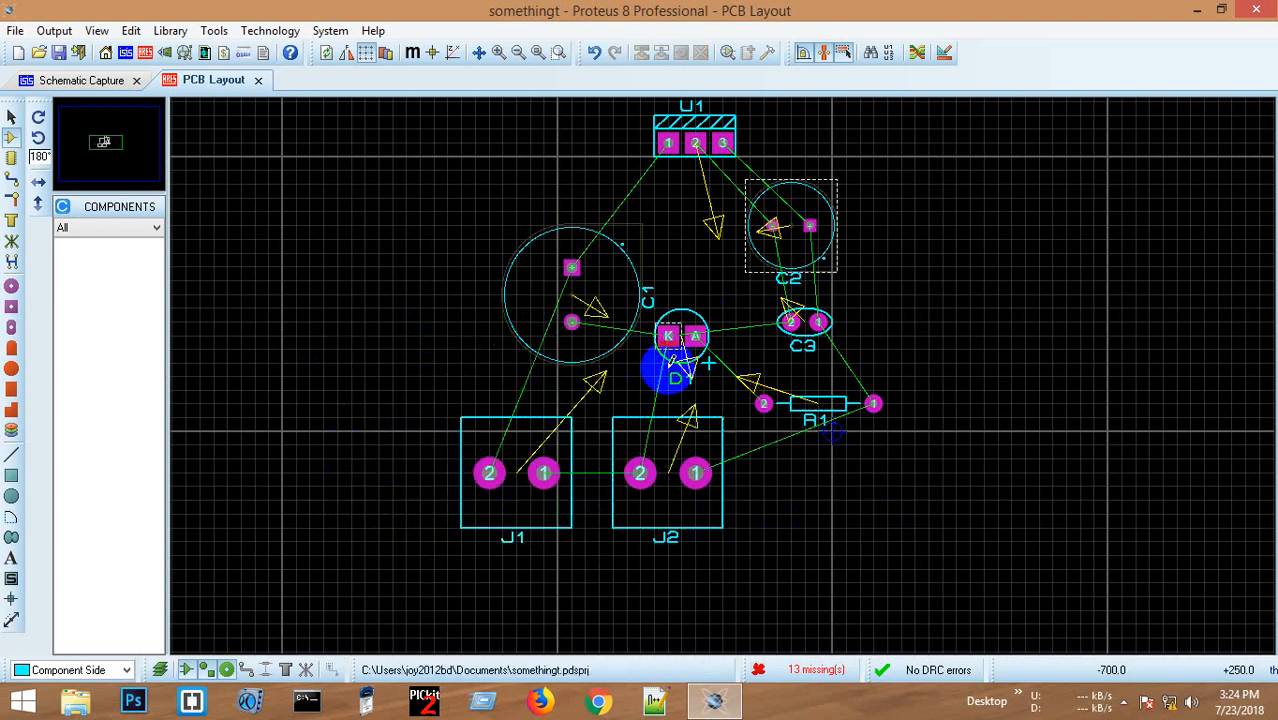
- Open the 3D Visualizer and examine the placed components from above and from a tilted angle
scroll(668, 363, "down", 1)
scroll(722, 363, "up", 1)
scroll(726, 369, "down", 1)
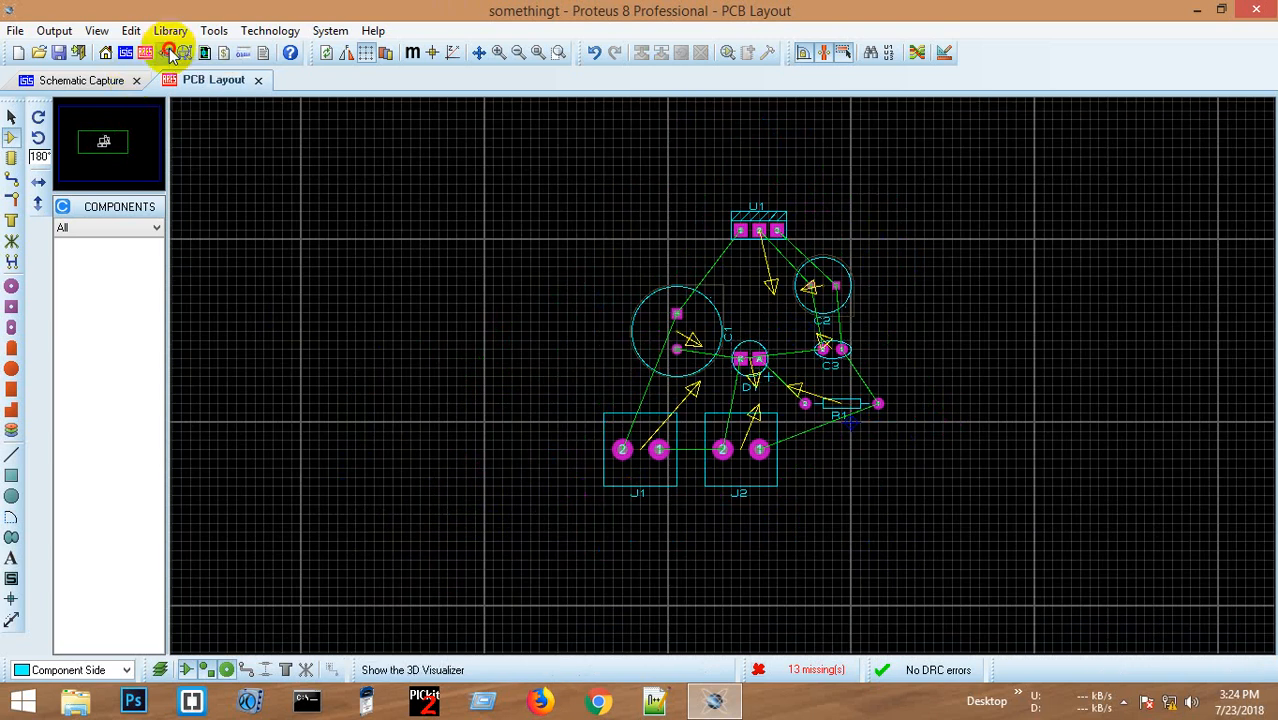
left_click(172, 55)
left_click(639, 371)
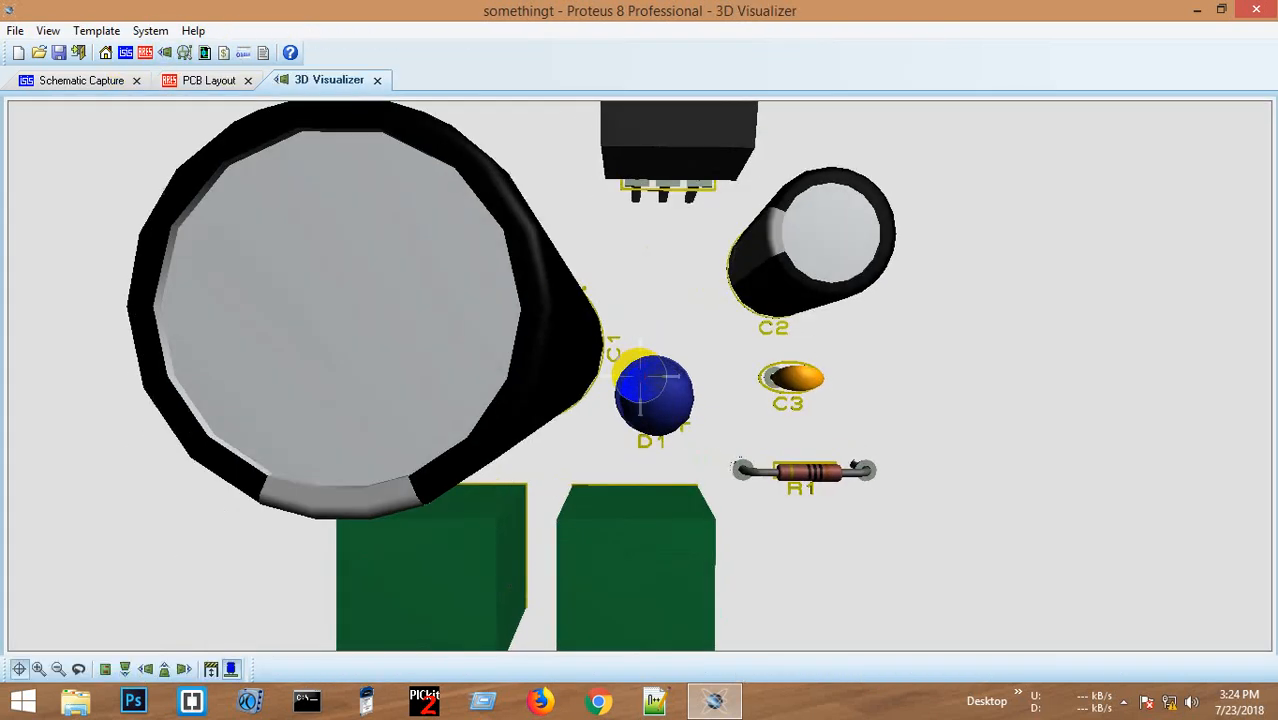
scroll(640, 376, "down", 3)
left_click_drag(640, 376, 640, 374)
right_click(640, 376)
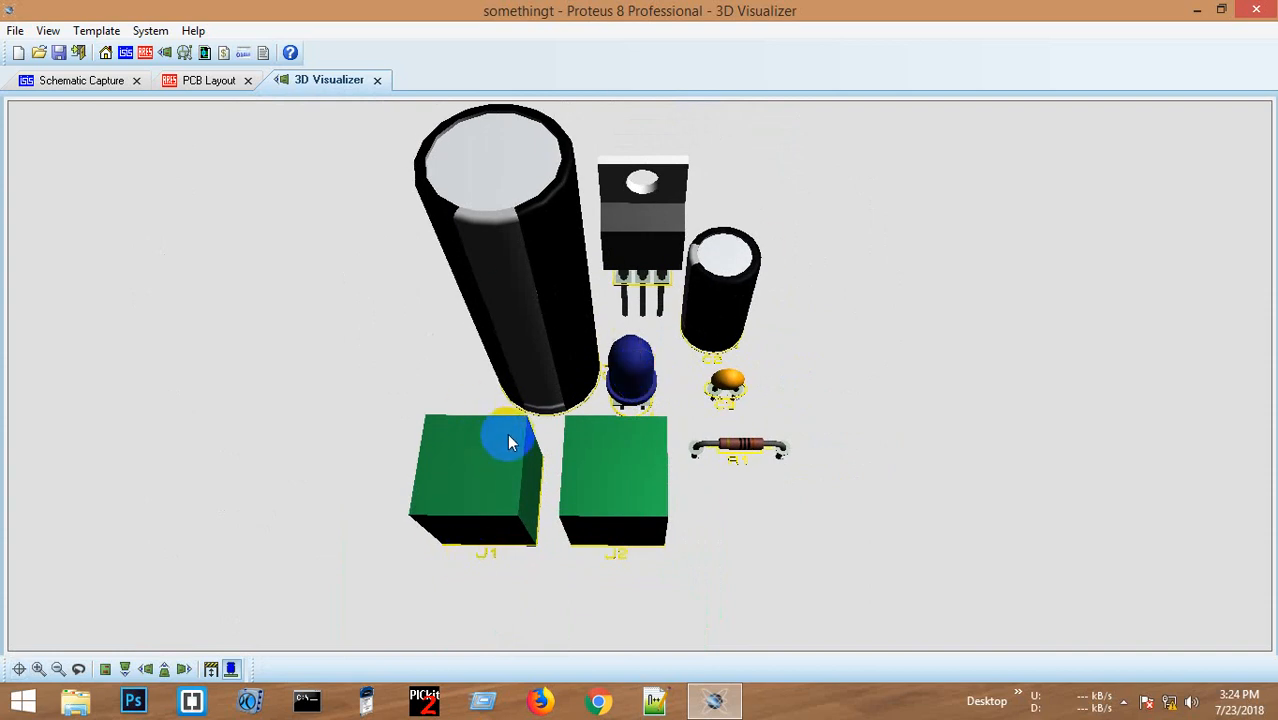
- Return to the PCB layout and draw a rectangle about 2000 by 1850 th on the Board Edge layer around all components
left_click(205, 81)
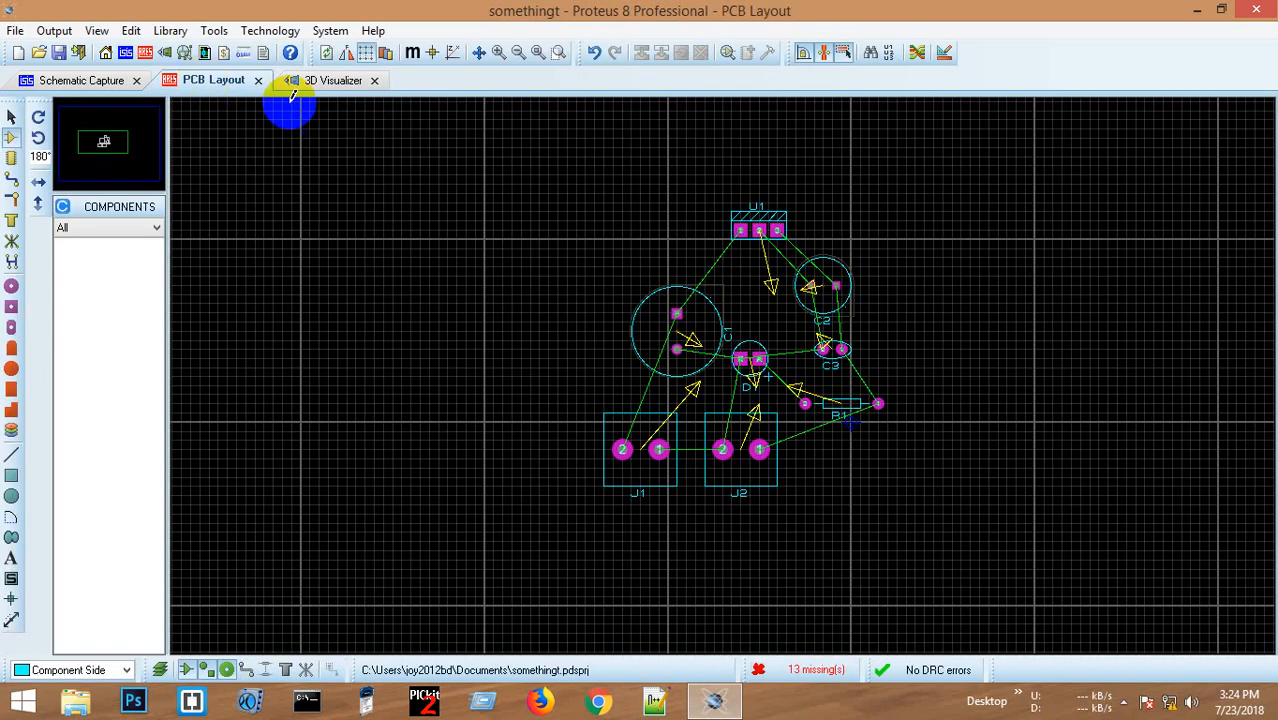
left_click(12, 476)
left_click(84, 668)
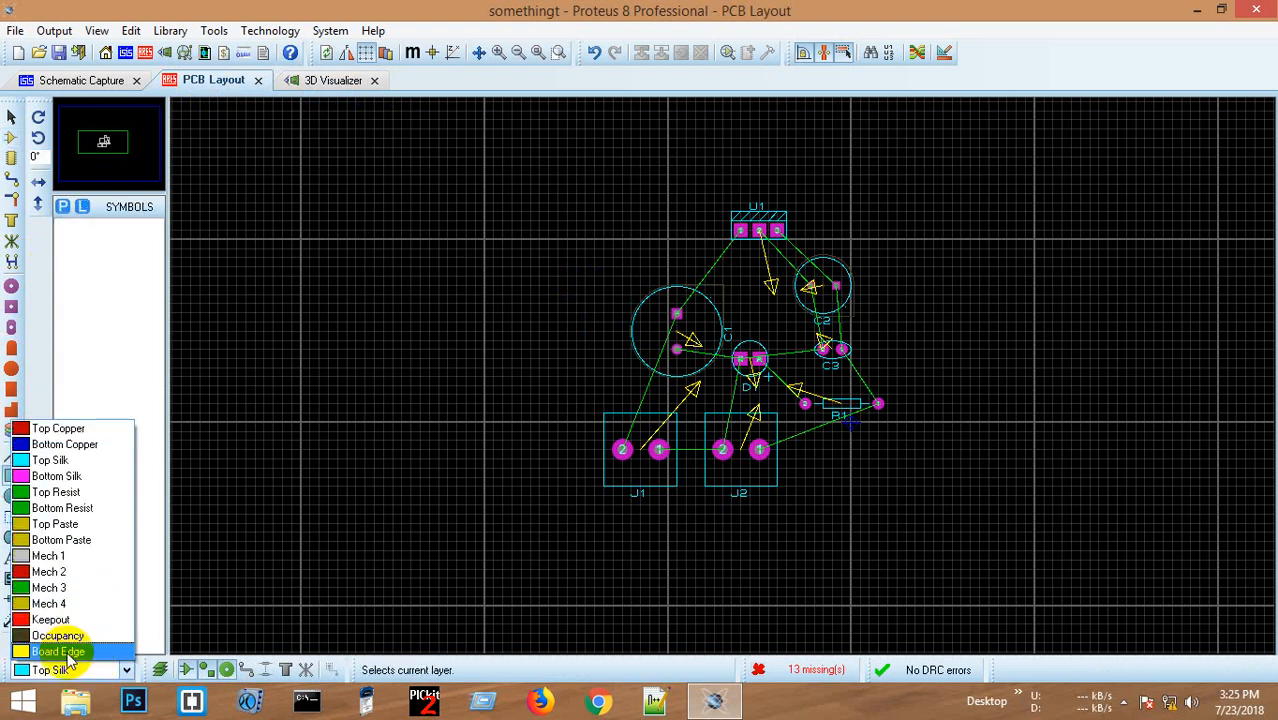
left_click(60, 652)
left_click_drag(540, 178, 907, 514)
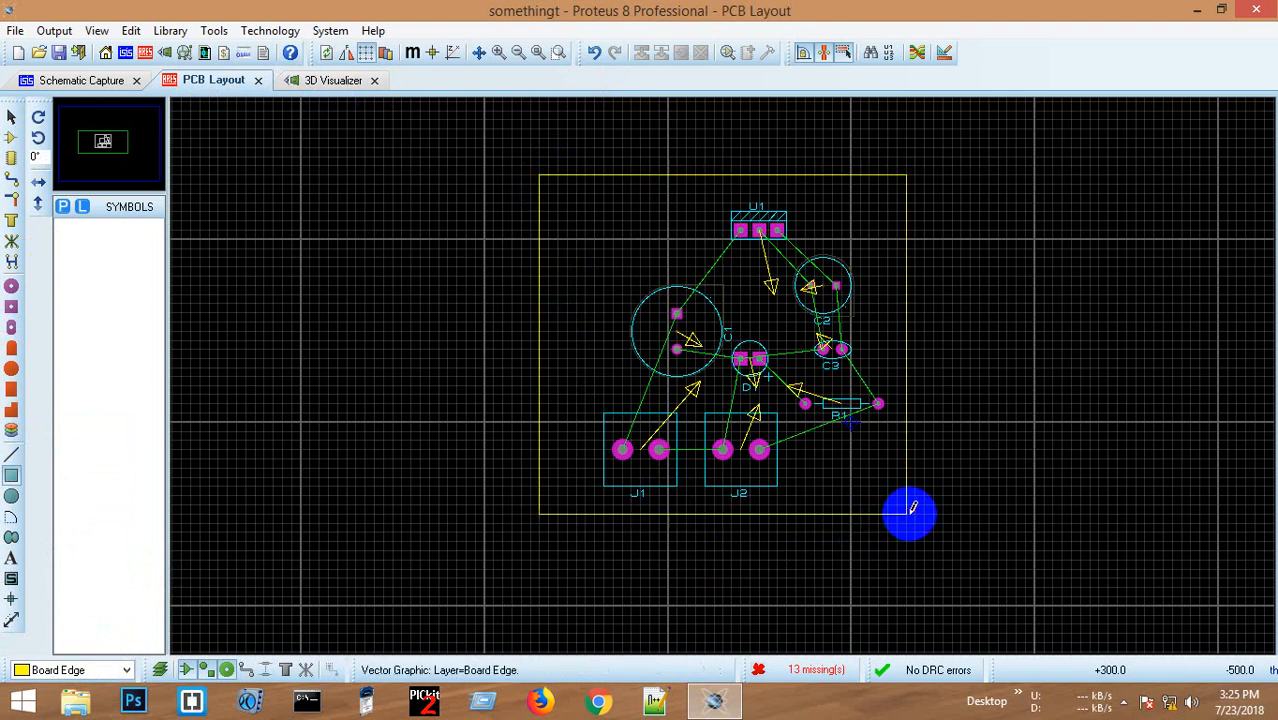
- Move the board edge rectangle about 100 th right and 50 th down to center it around the components
left_click(585, 176)
right_click(583, 172)
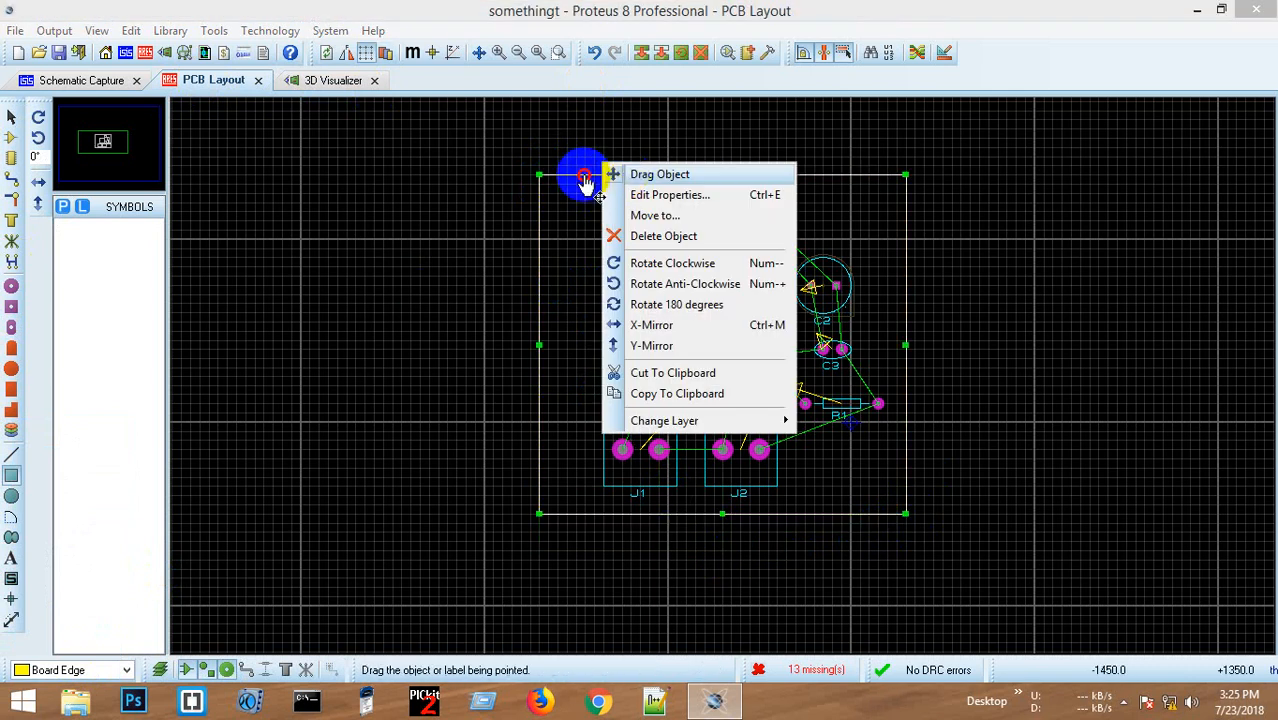
left_click(610, 176)
left_click(600, 192)
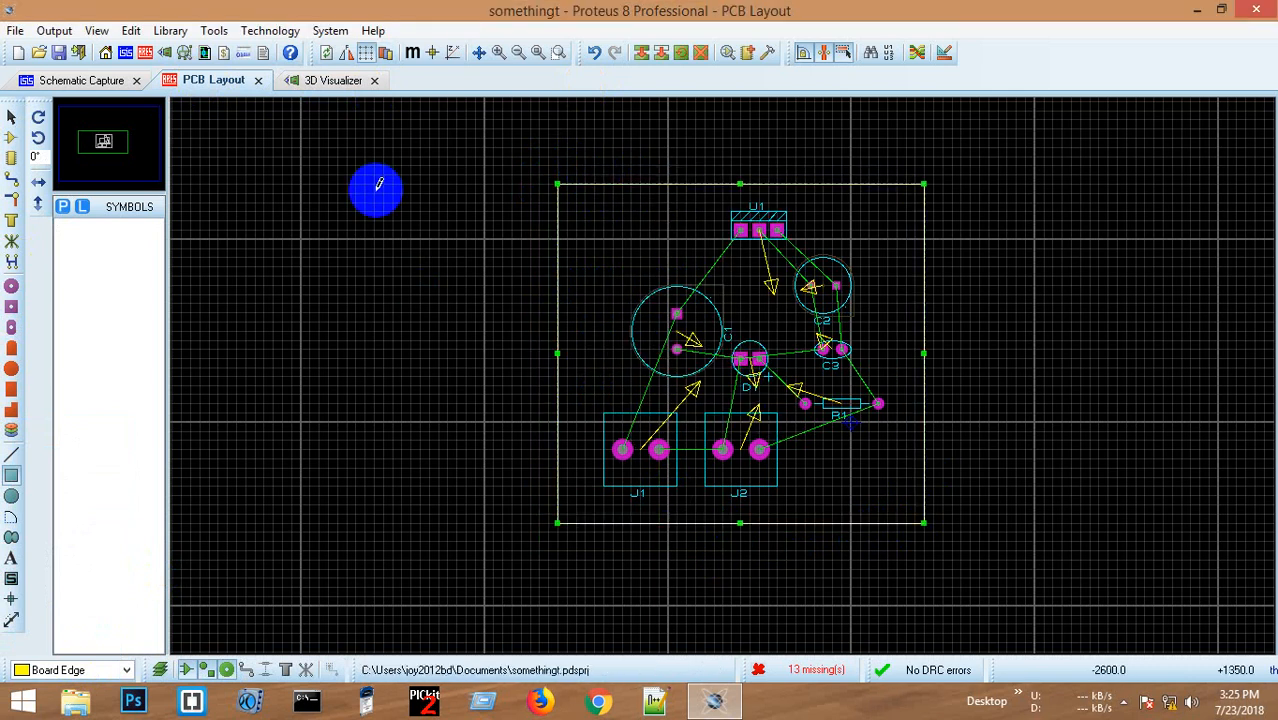
- Examine the outlined board from a tilted angle in the 3D Visualizer and return to the PCB layout
left_click(325, 79)
left_click_drag(568, 347, 641, 382)
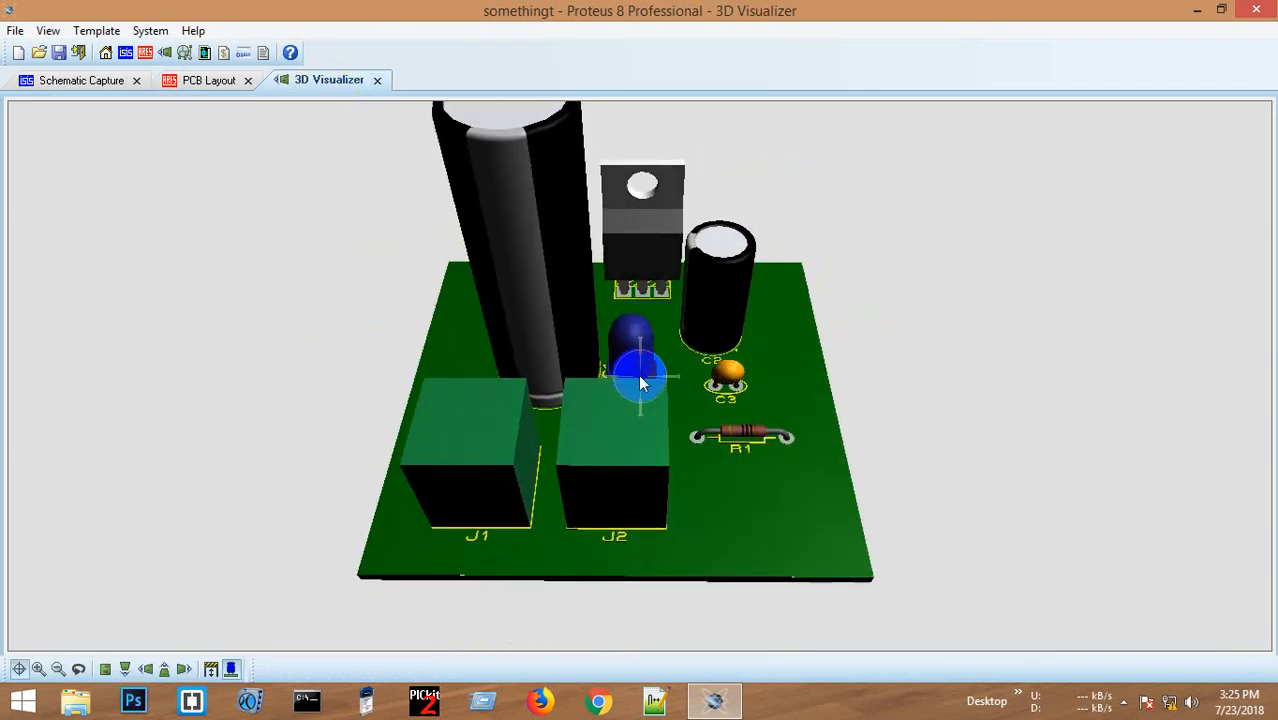
left_click(210, 80)
- Move regulator U1 about 100 th to the left within the board outline
scroll(722, 370, "up", 3)
scroll(722, 370, "down", 2)
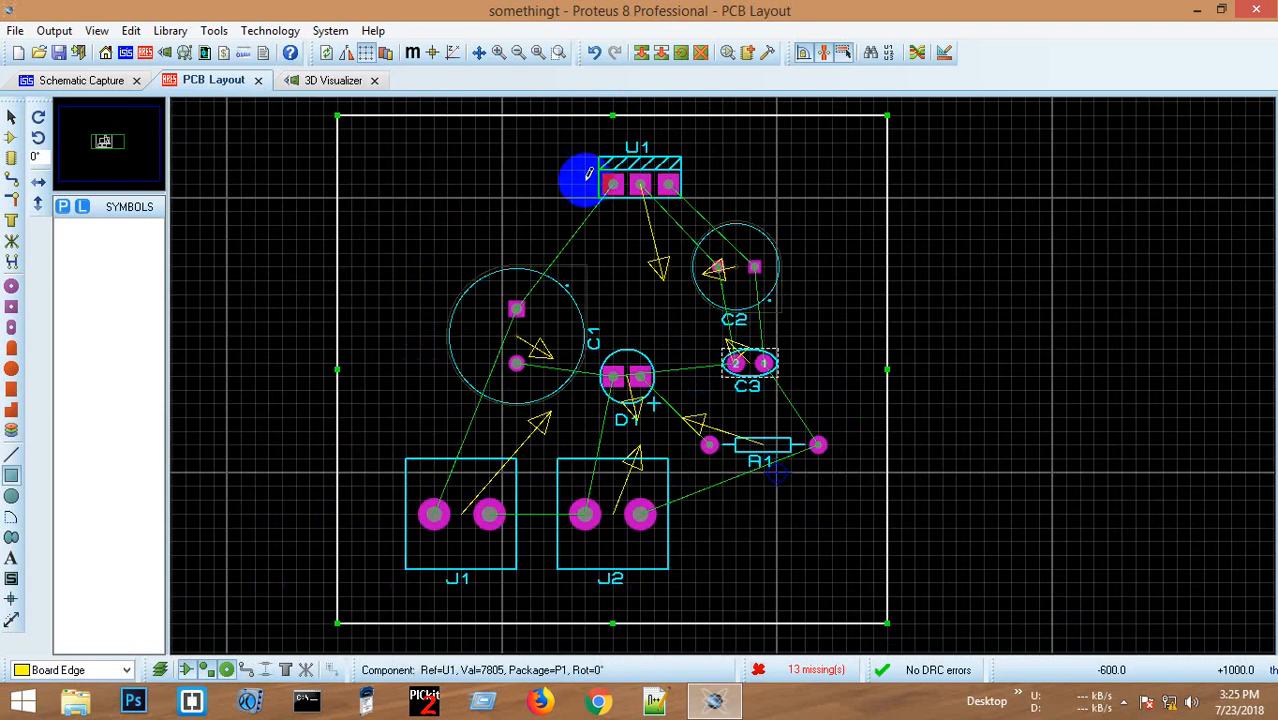
right_click(632, 147)
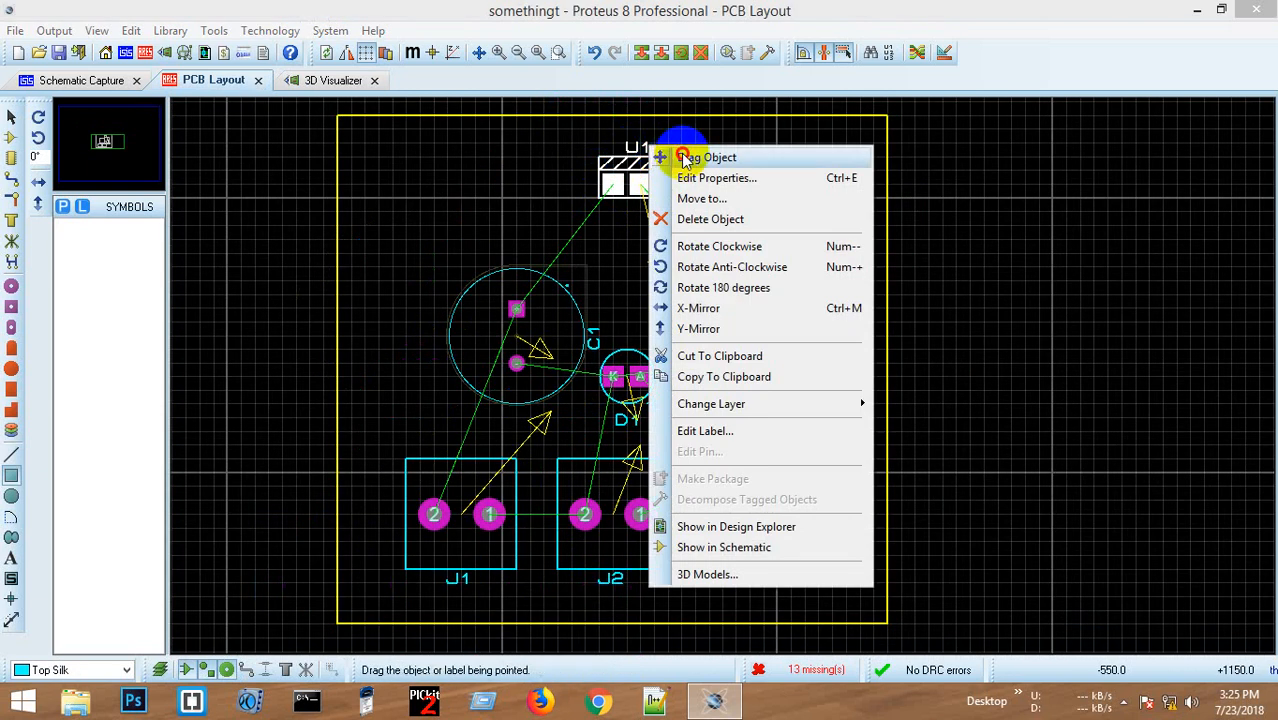
left_click(670, 158)
left_click(640, 160)
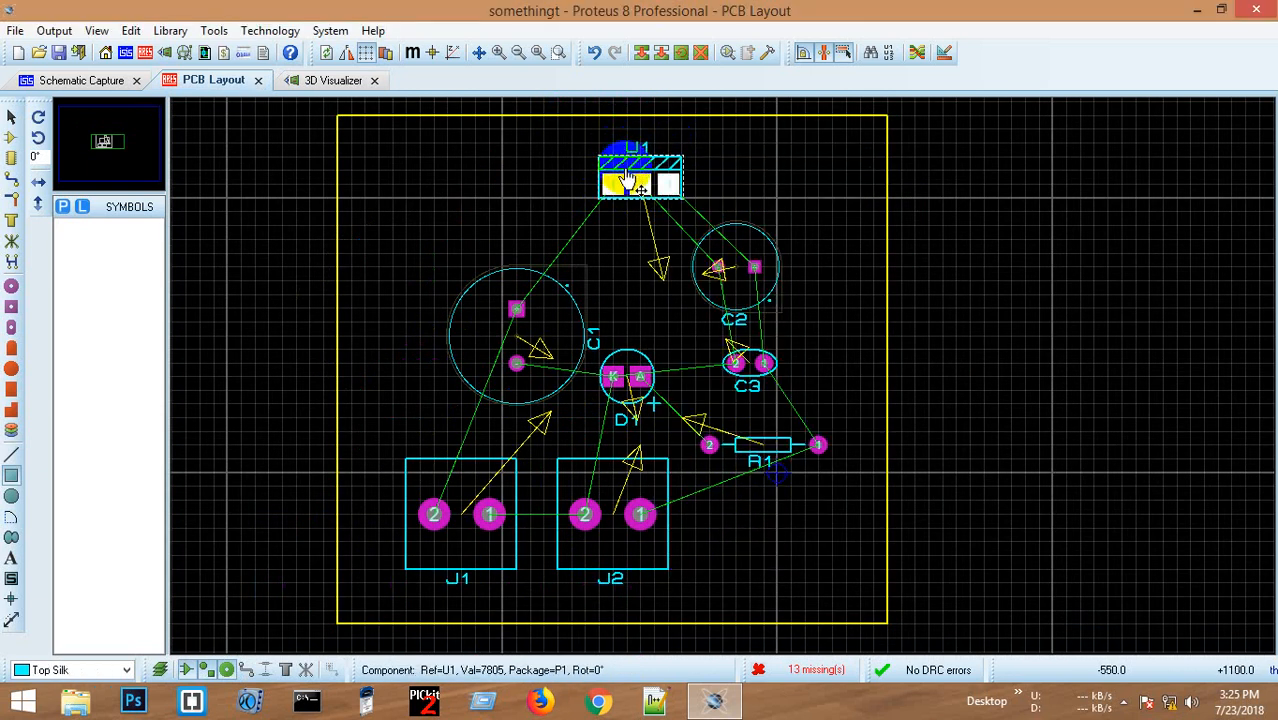
right_click(648, 165)
left_click(685, 170)
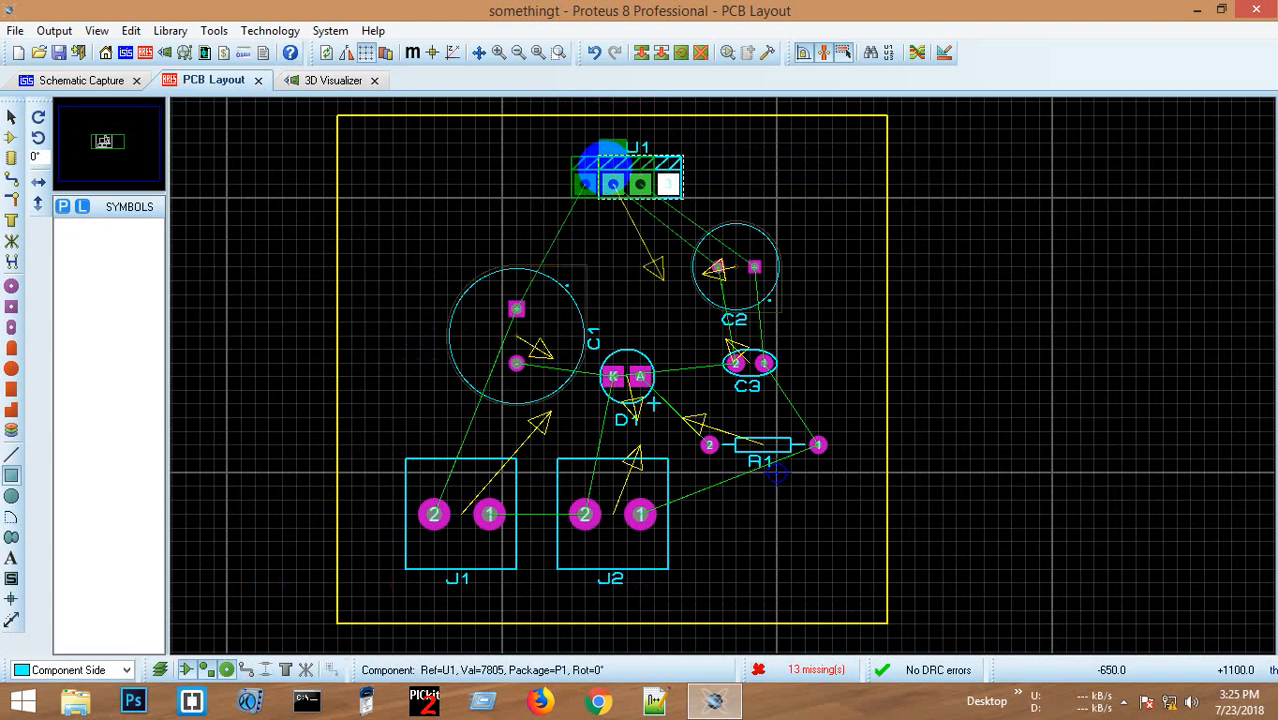
left_click(604, 160)
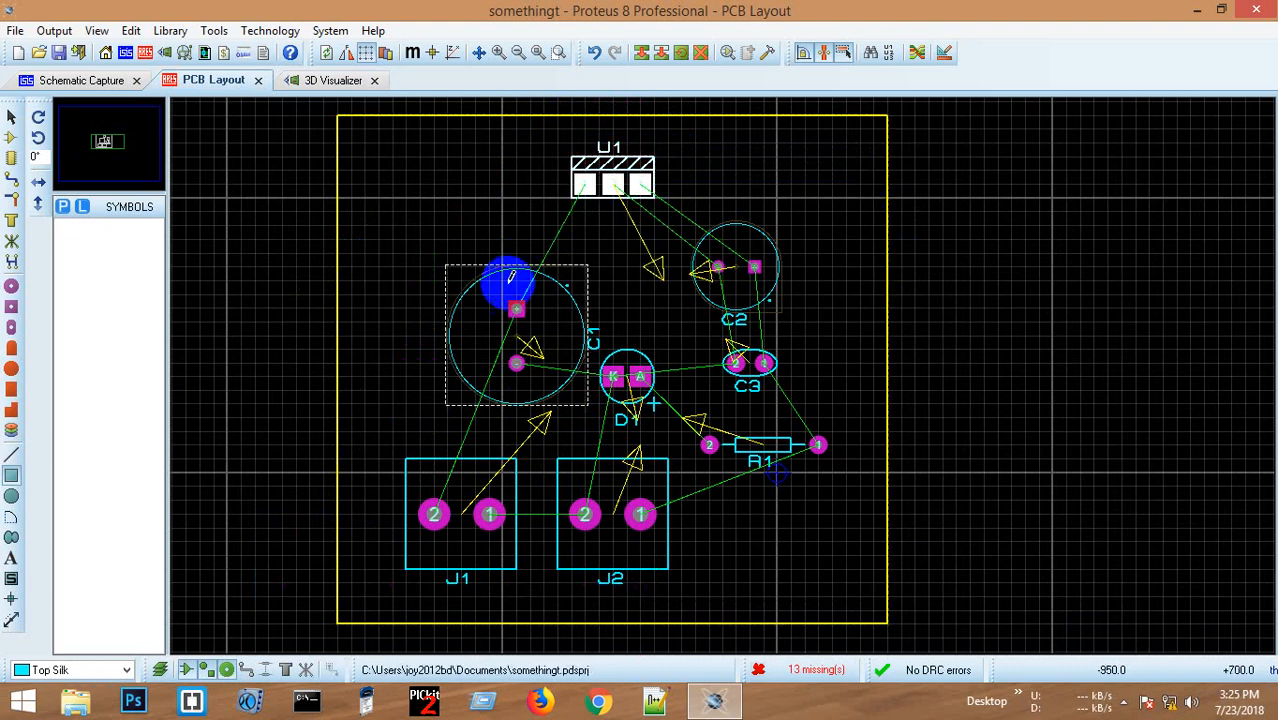
- Move capacitor C1 about 100 th left and 100 th up, away from D1
right_click(508, 262)
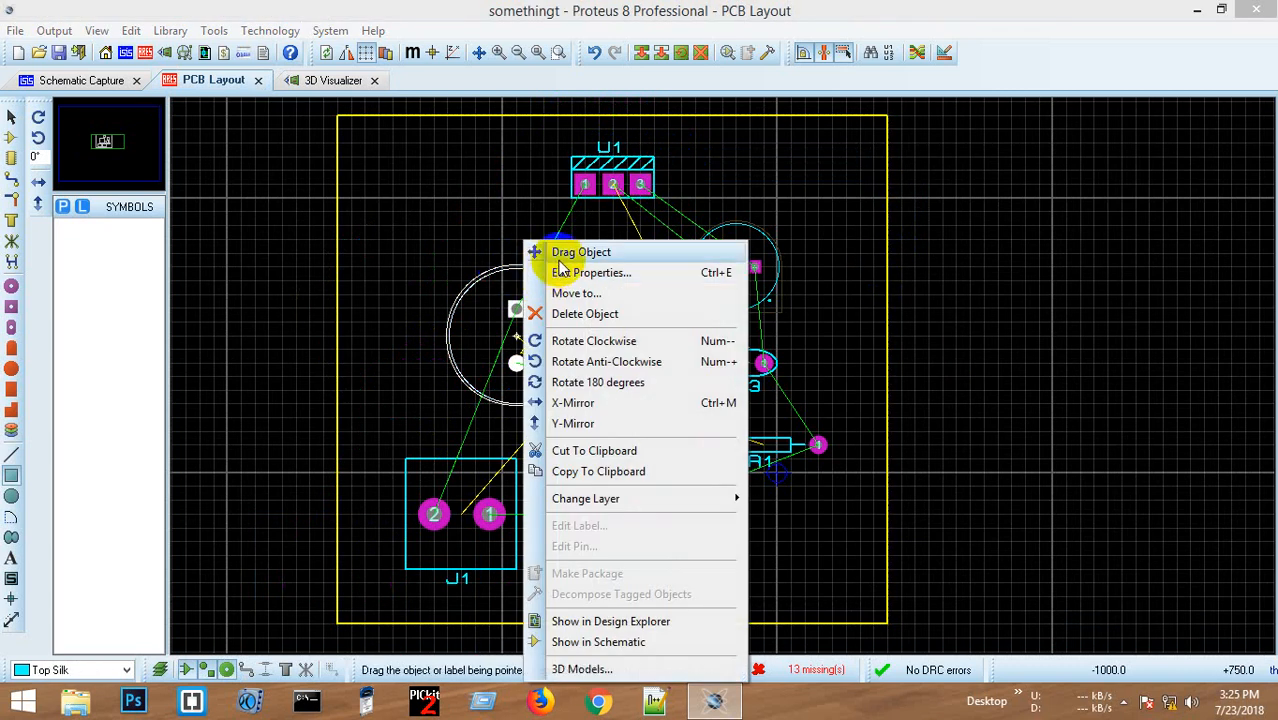
left_click(545, 252)
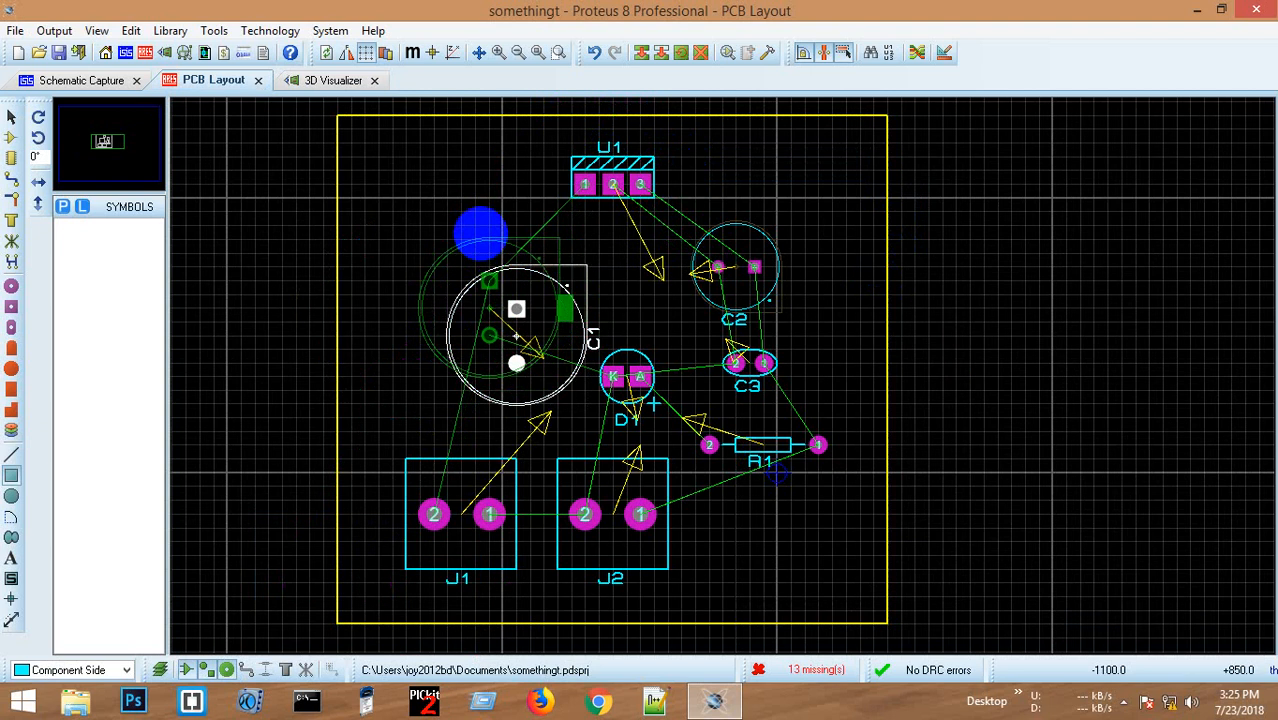
left_click(455, 207)
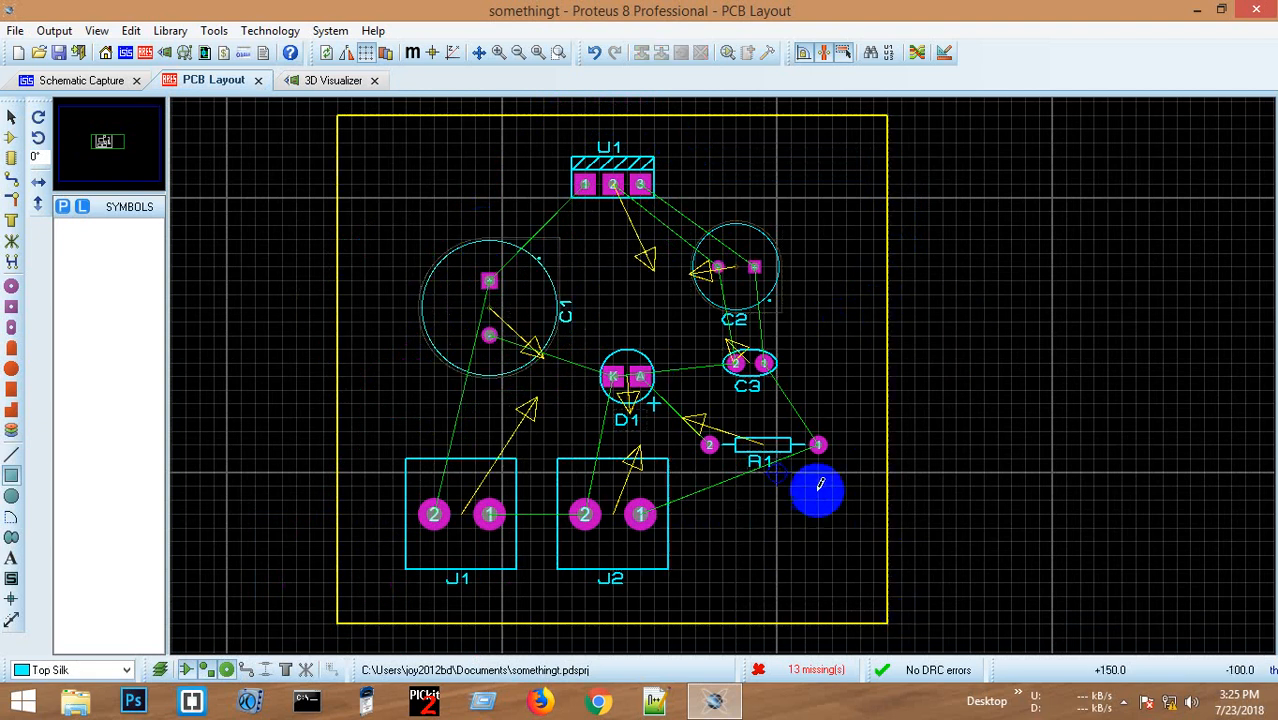
- Move capacitor C2 about 50 th up, farther from C3
right_click(758, 226)
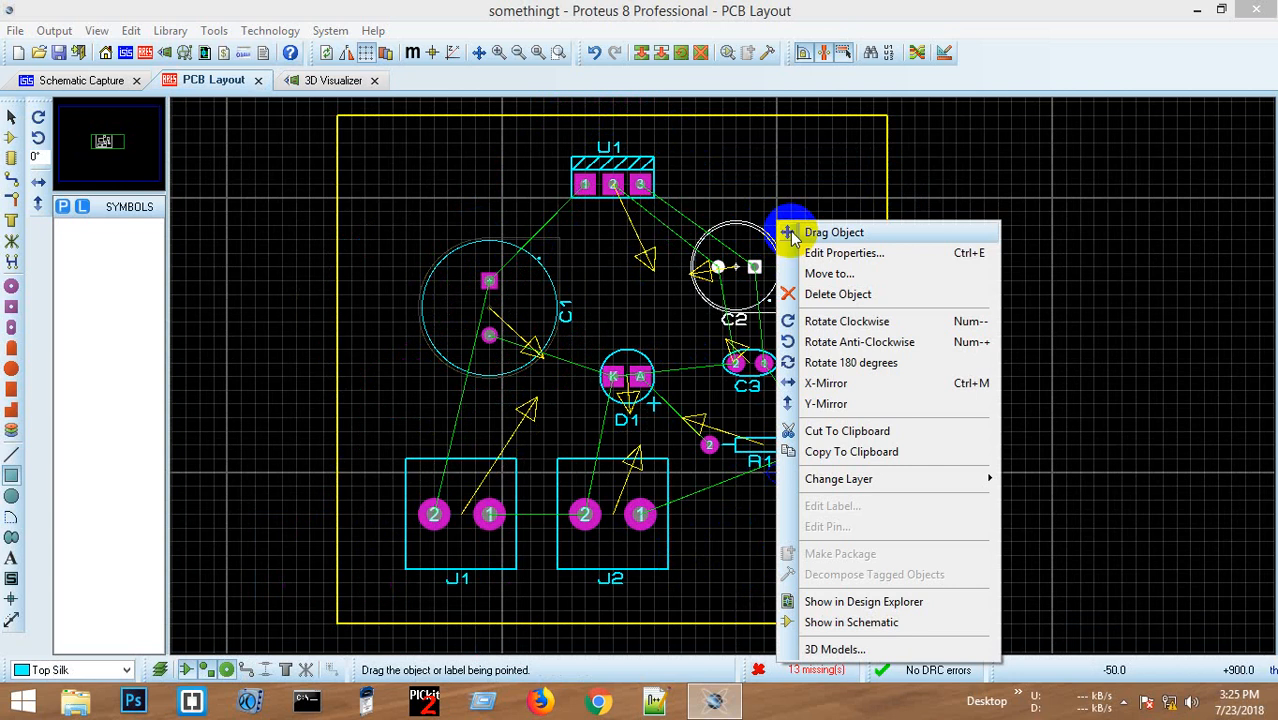
left_click(805, 234)
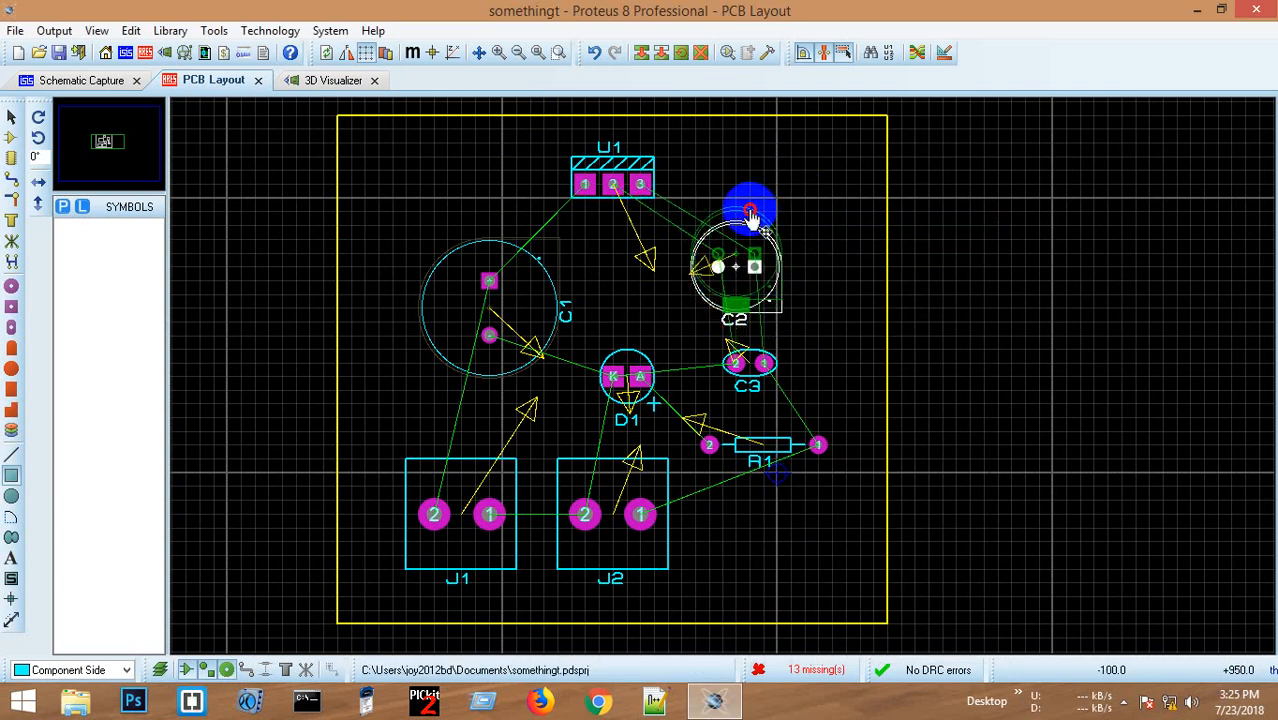
left_click(752, 195)
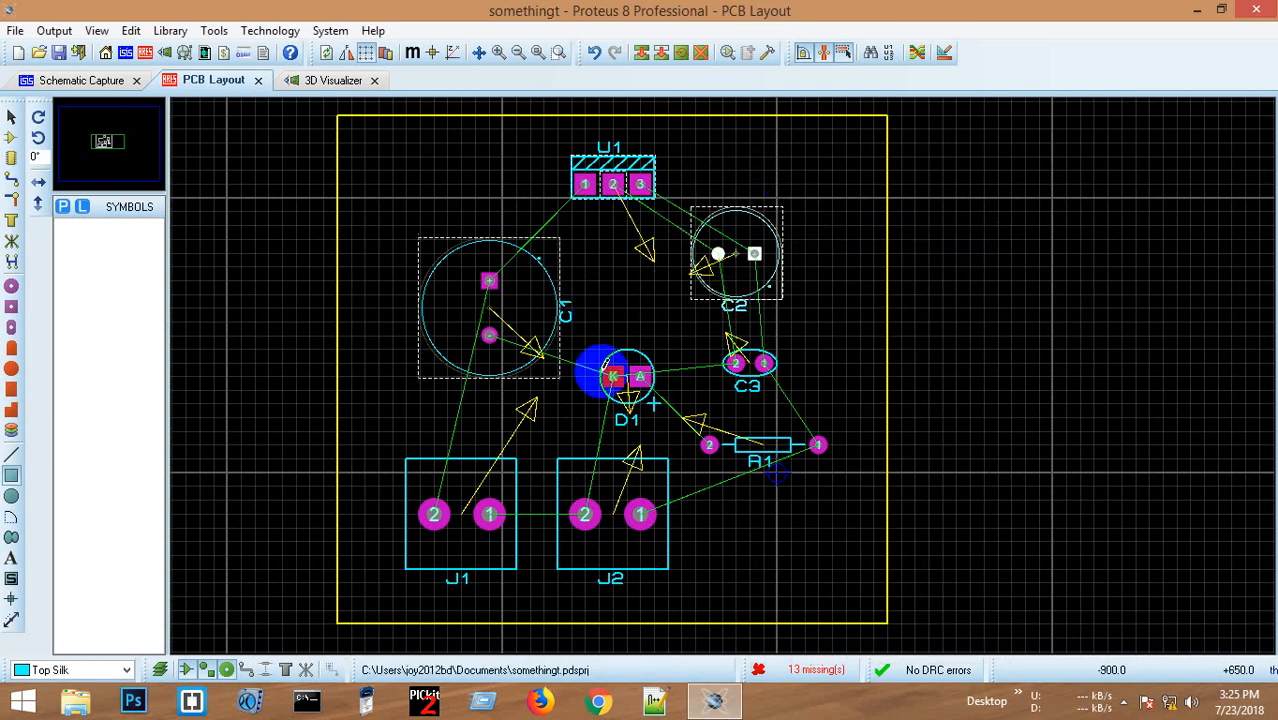
- Move LED D1 about 50 th up, farther from connector J2
right_click(622, 360)
left_click(655, 251)
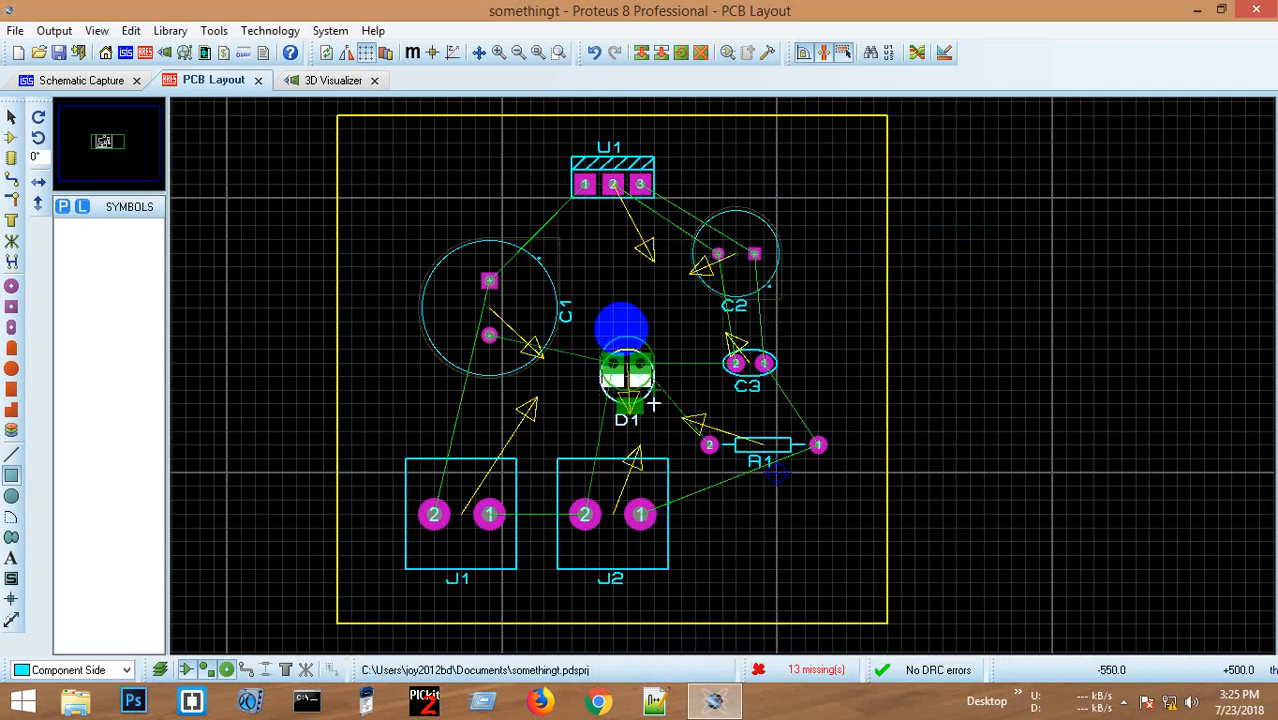
left_click(621, 318)
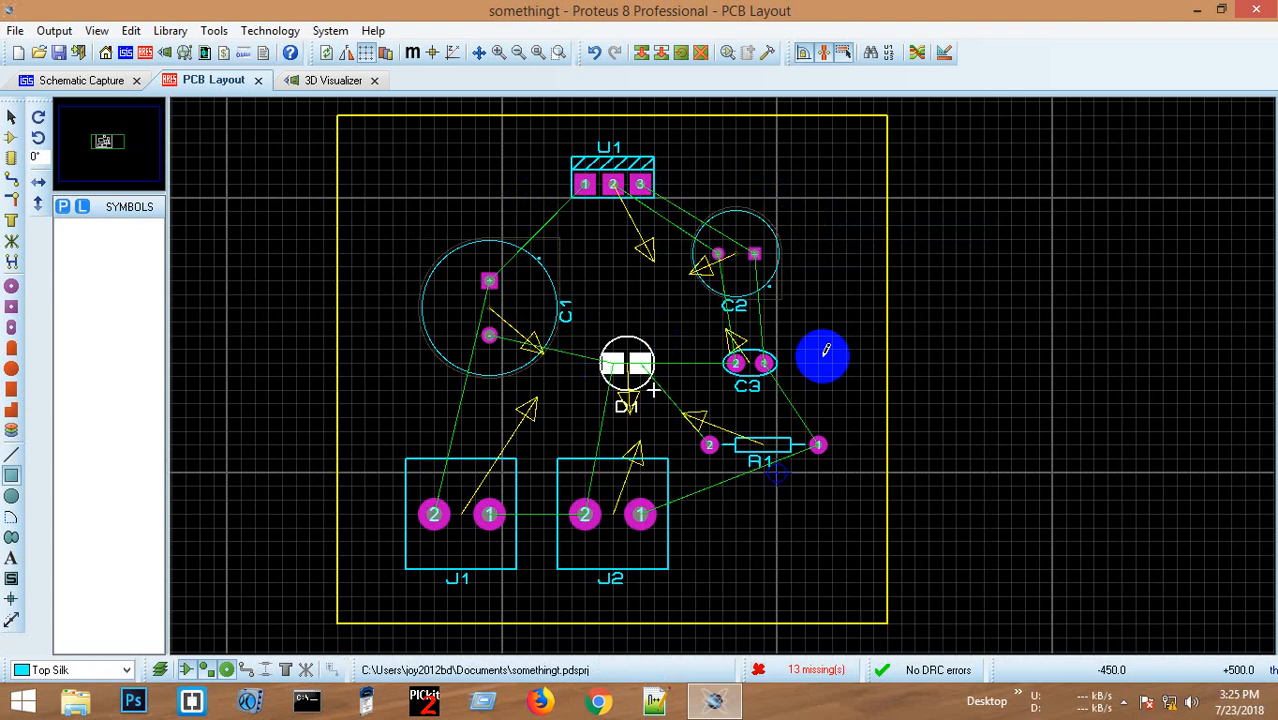
- Examine the rearranged board from several angles in the 3D Visualizer and return to the PCB layout
left_click(357, 82)
middle_click(633, 282)
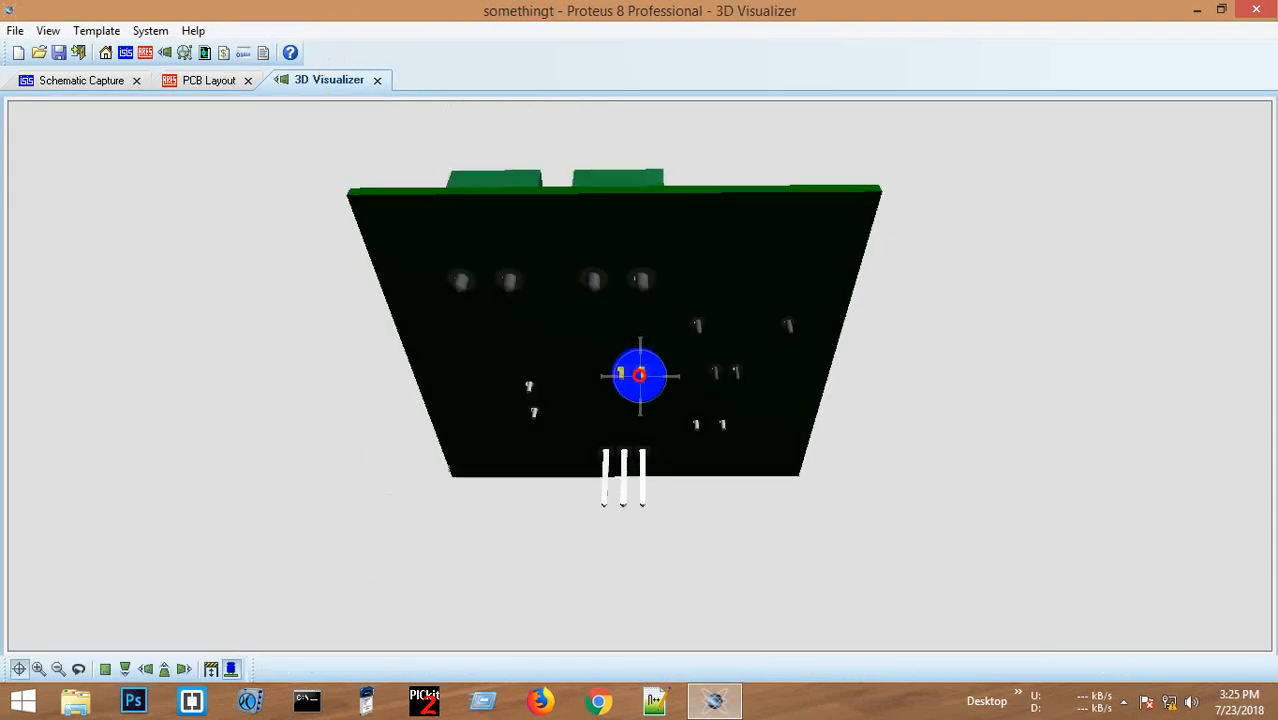
scroll(640, 375, "up", 3)
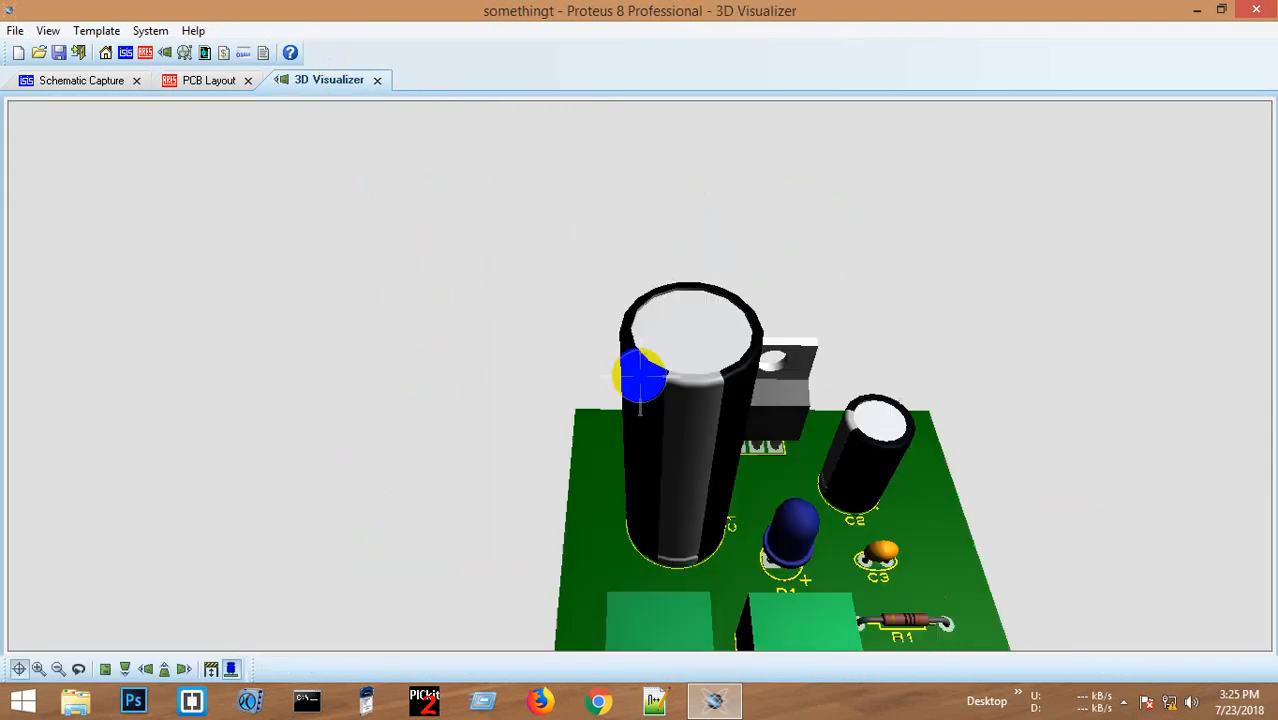
scroll(640, 375, "down", 3)
middle_click(634, 372)
left_click(212, 82)
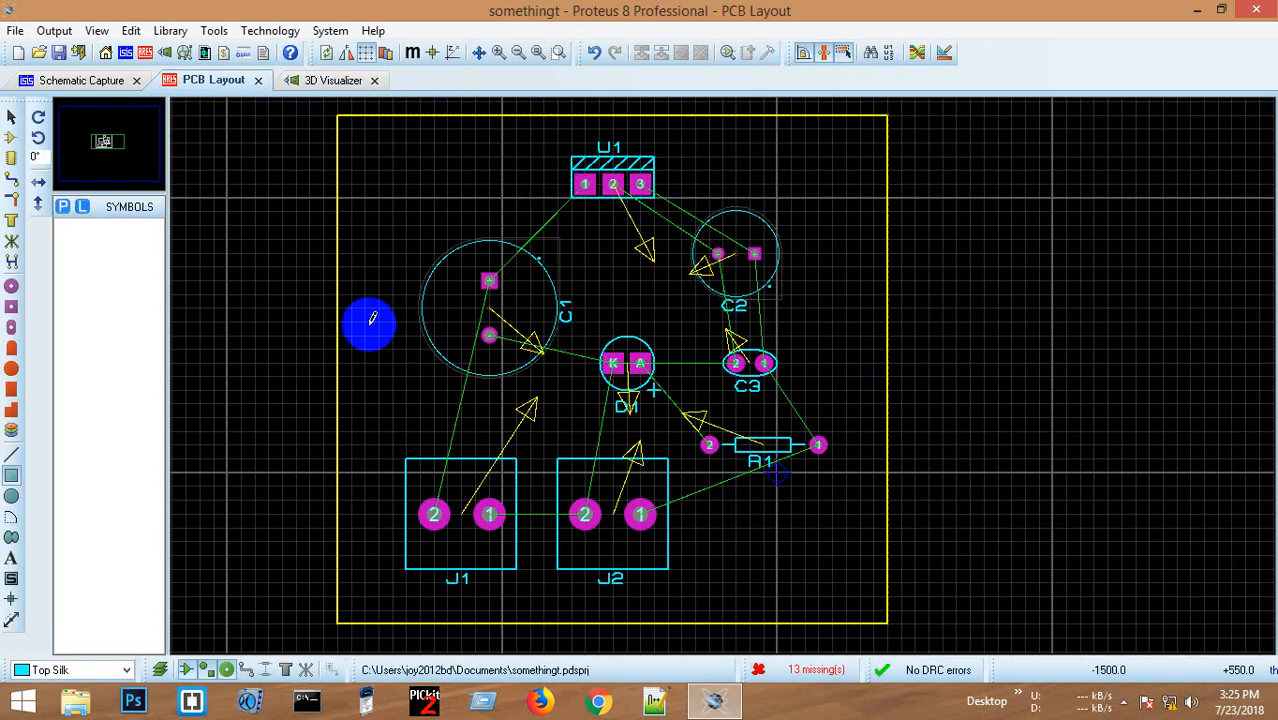
- Set the DEFAULT design rule's pad-pad, pad-trace and trace-trace clearances to 15th, and its graphics and edge/slot clearances to 20th
left_click(270, 31)
left_click(300, 52)
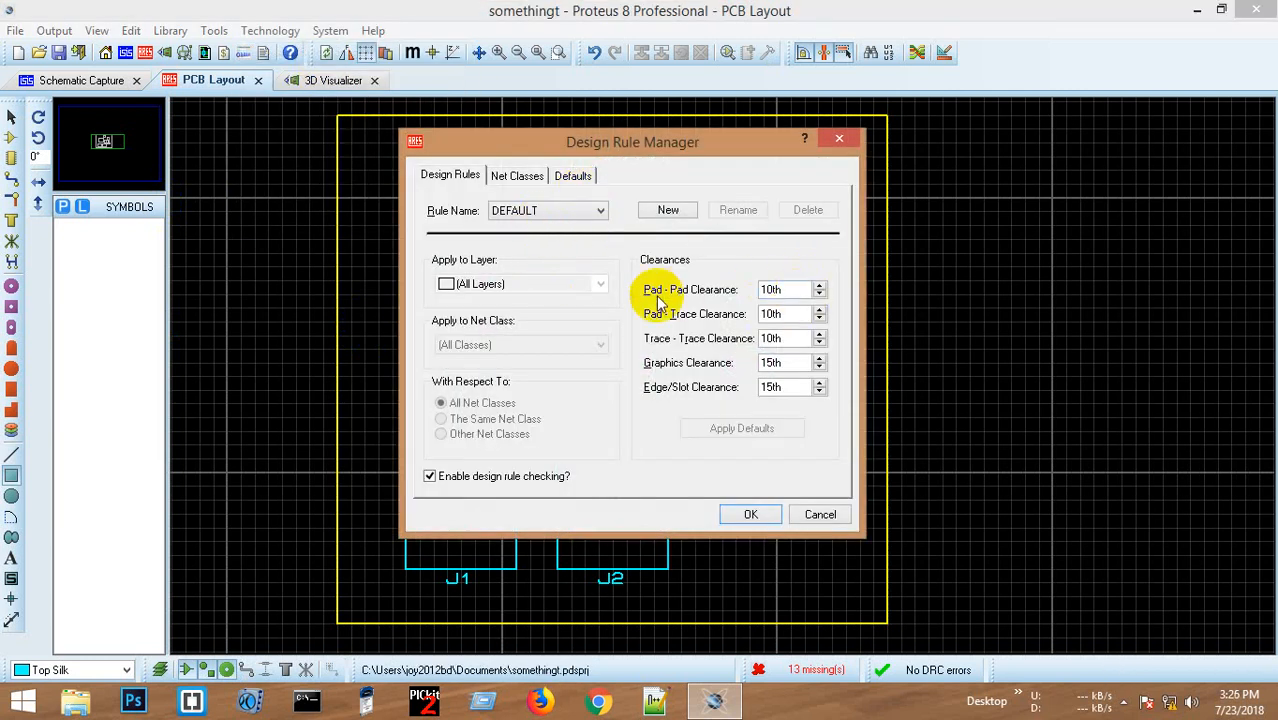
left_click(820, 309)
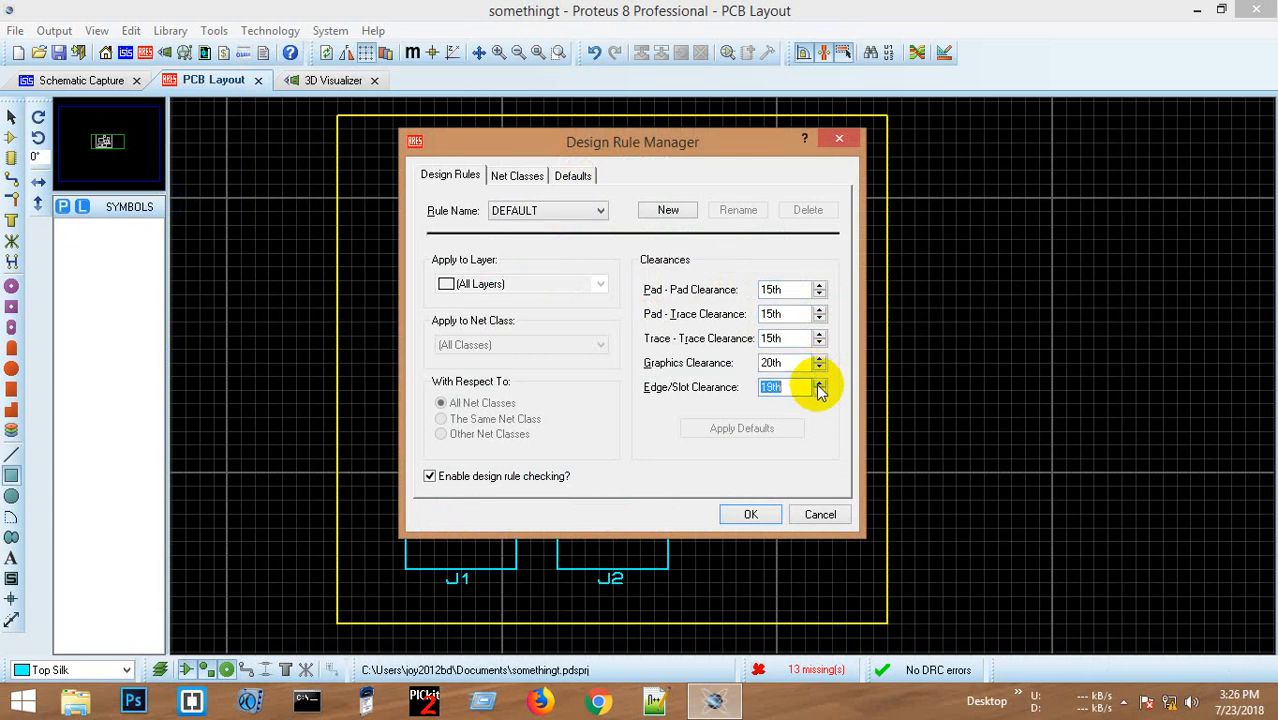
left_click(550, 212)
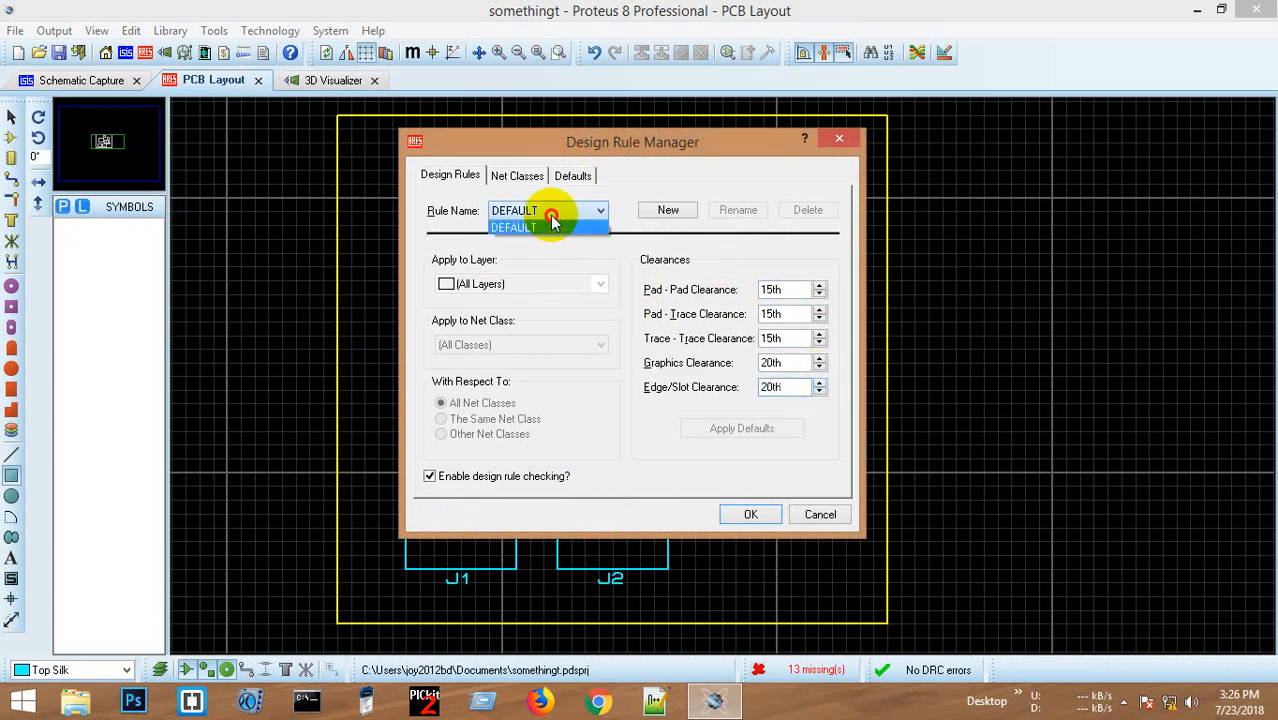
left_click(556, 224)
- Assign Bottom Copper as the SIGNAL net class's Pair 1 horizontal autorouting layer and apply the design rules
left_click(517, 175)
left_click(779, 282)
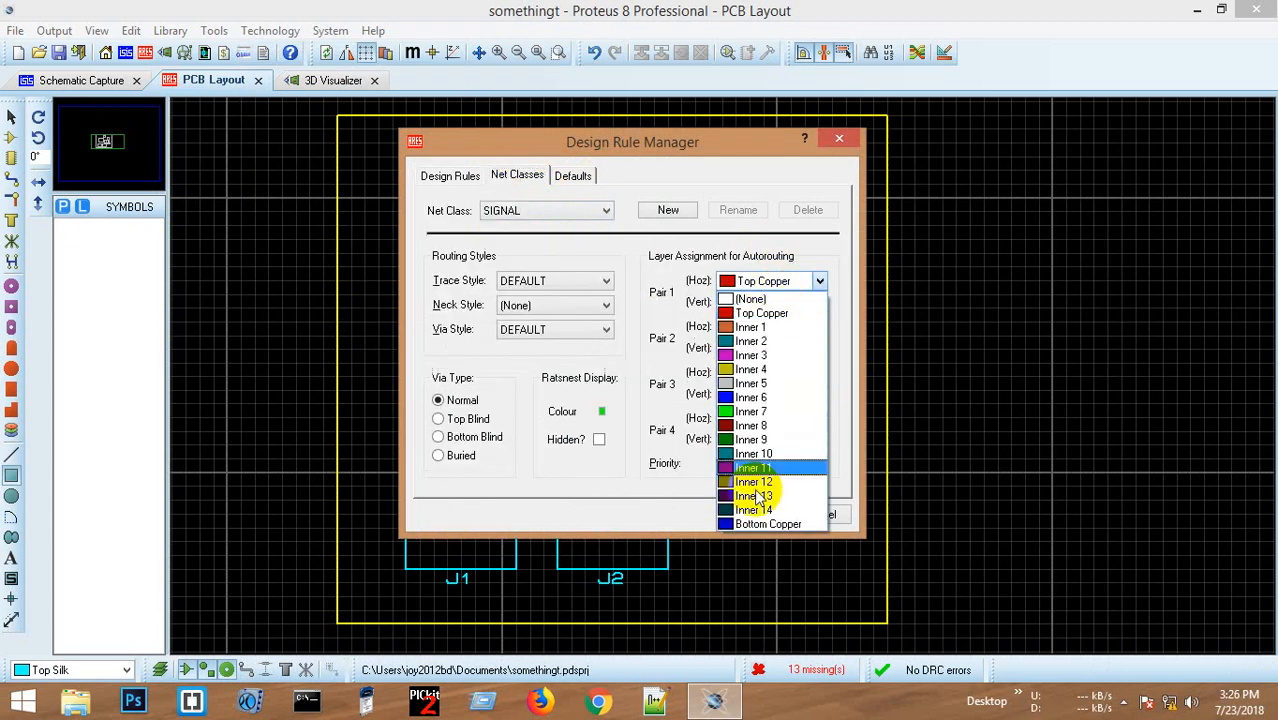
left_click(770, 522)
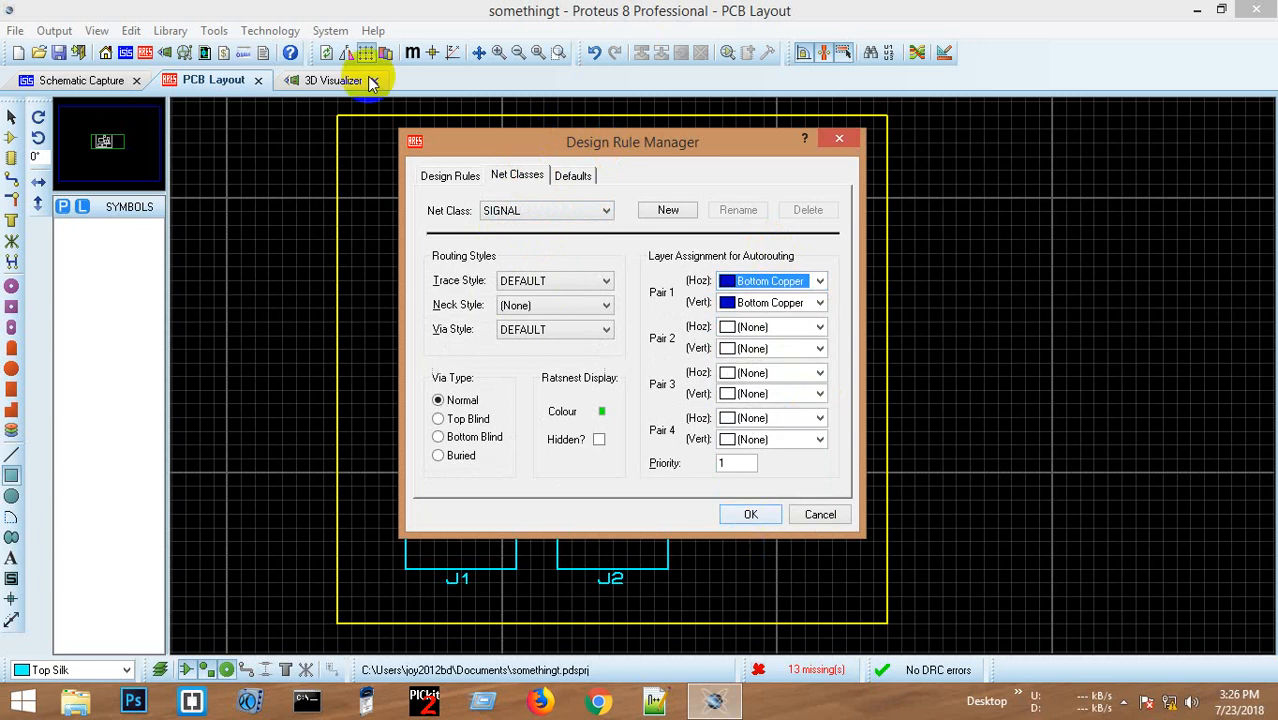
left_click(520, 212)
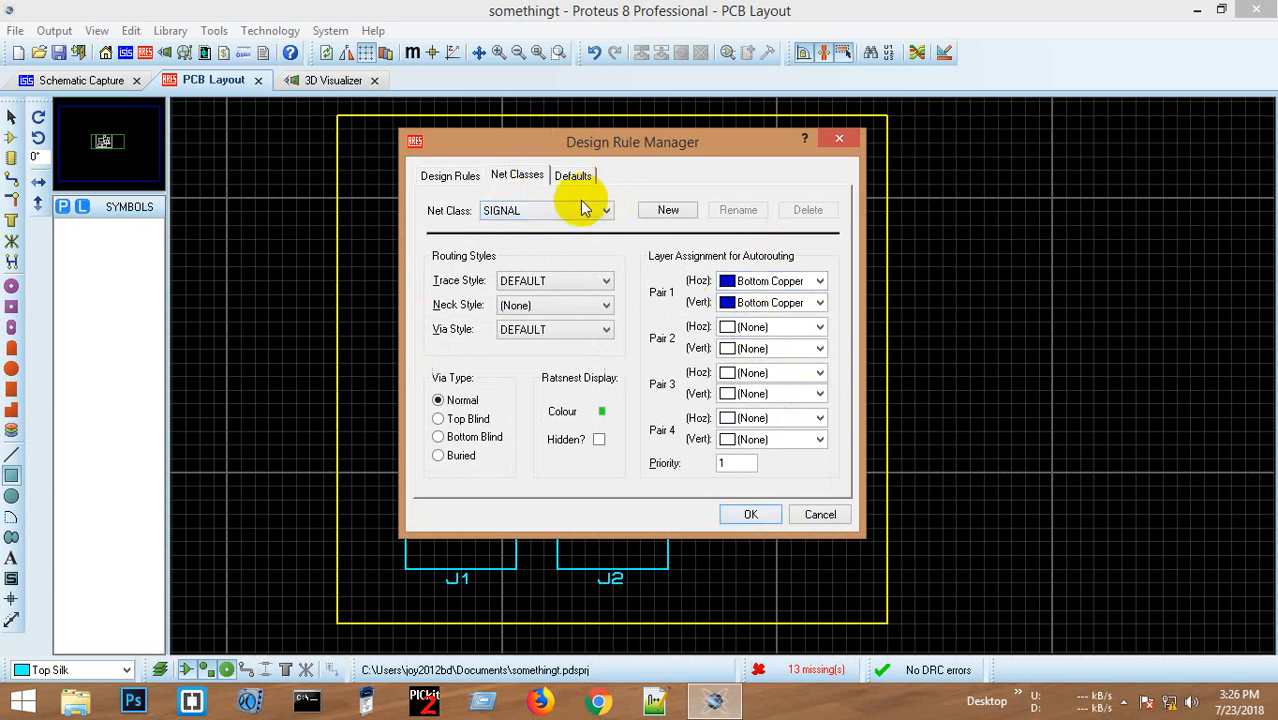
left_click(560, 211)
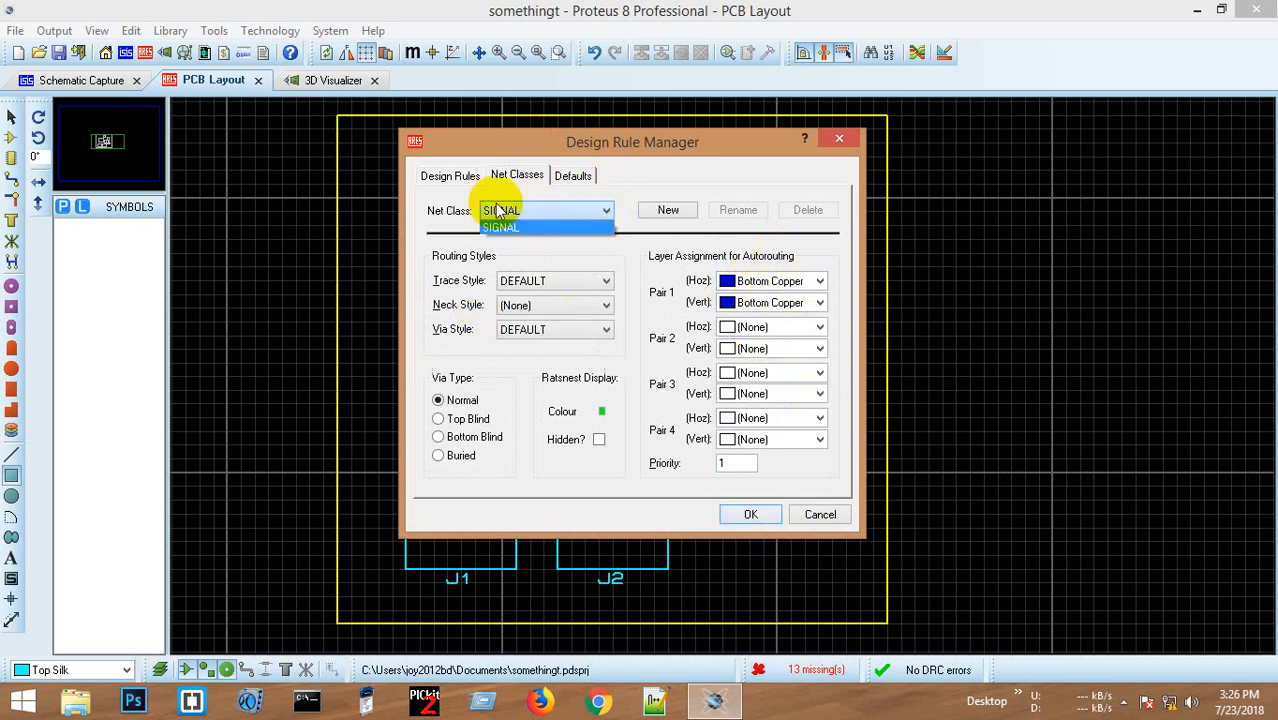
left_click(555, 179)
left_click(450, 175)
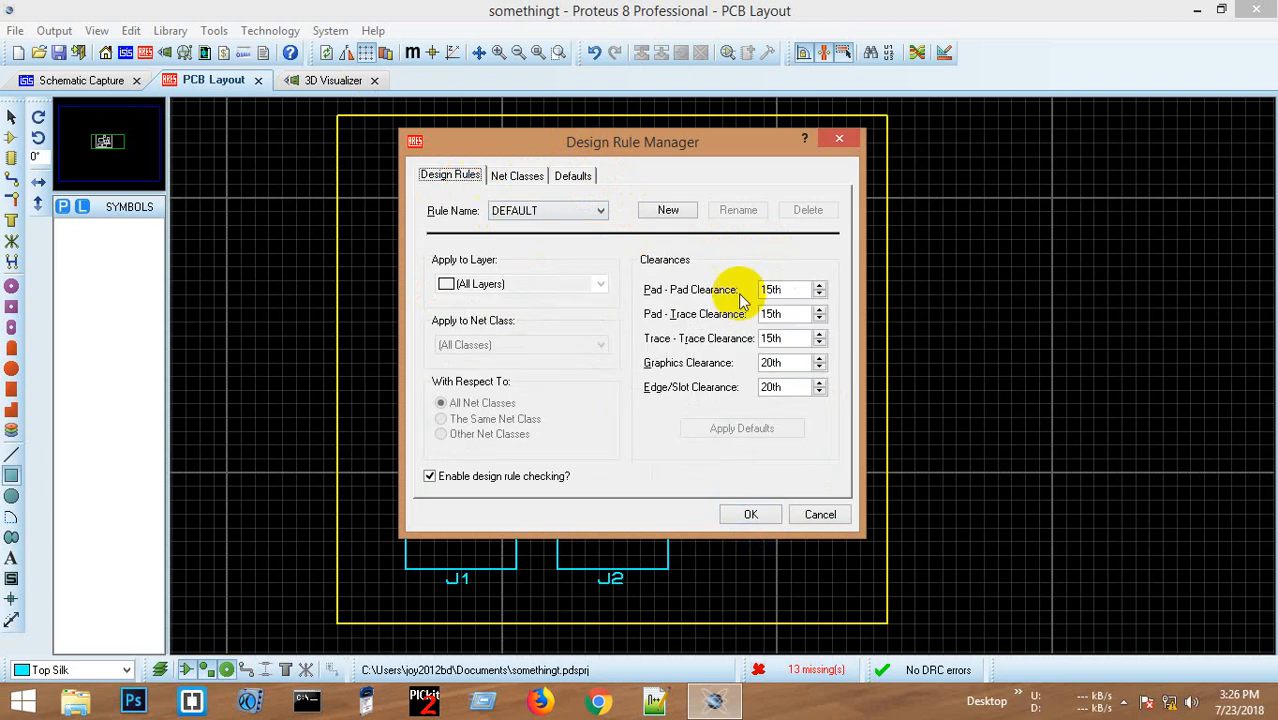
left_click(756, 518)
- Disable all 14 inner copper layers for tracks and the four mechanical layers for graphics in the layer usage settings
left_click(270, 30)
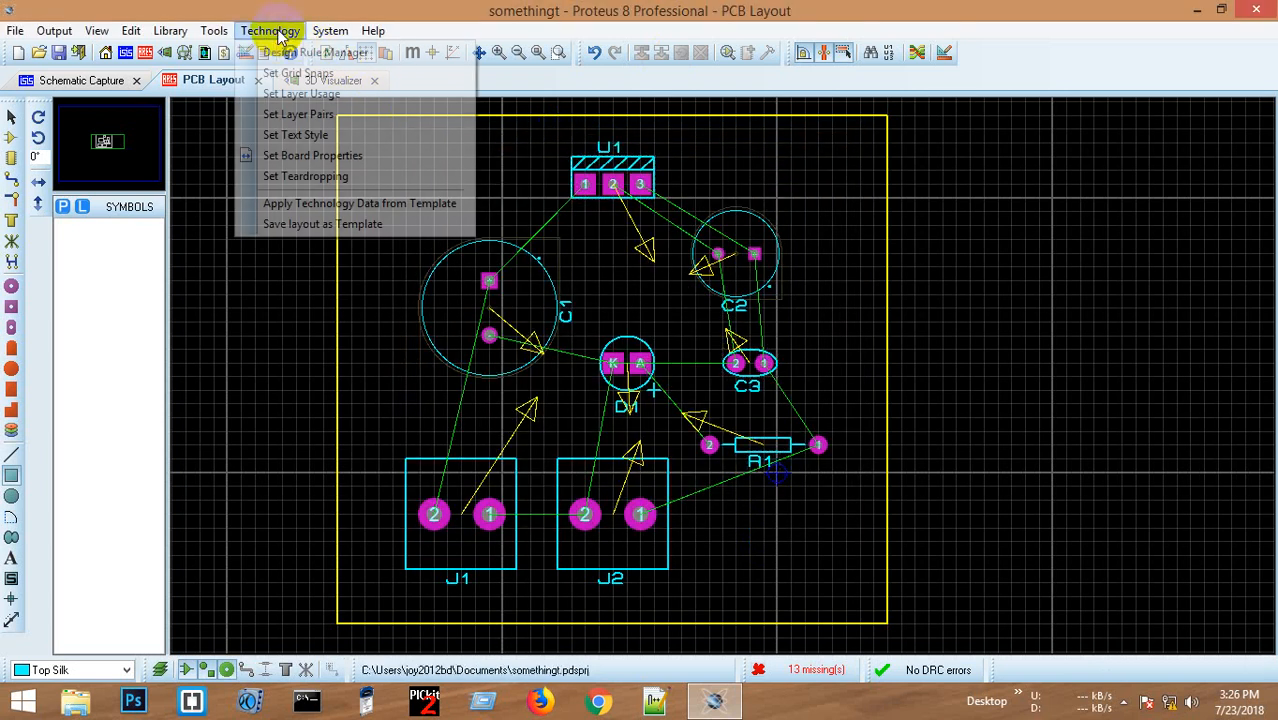
left_click(296, 93)
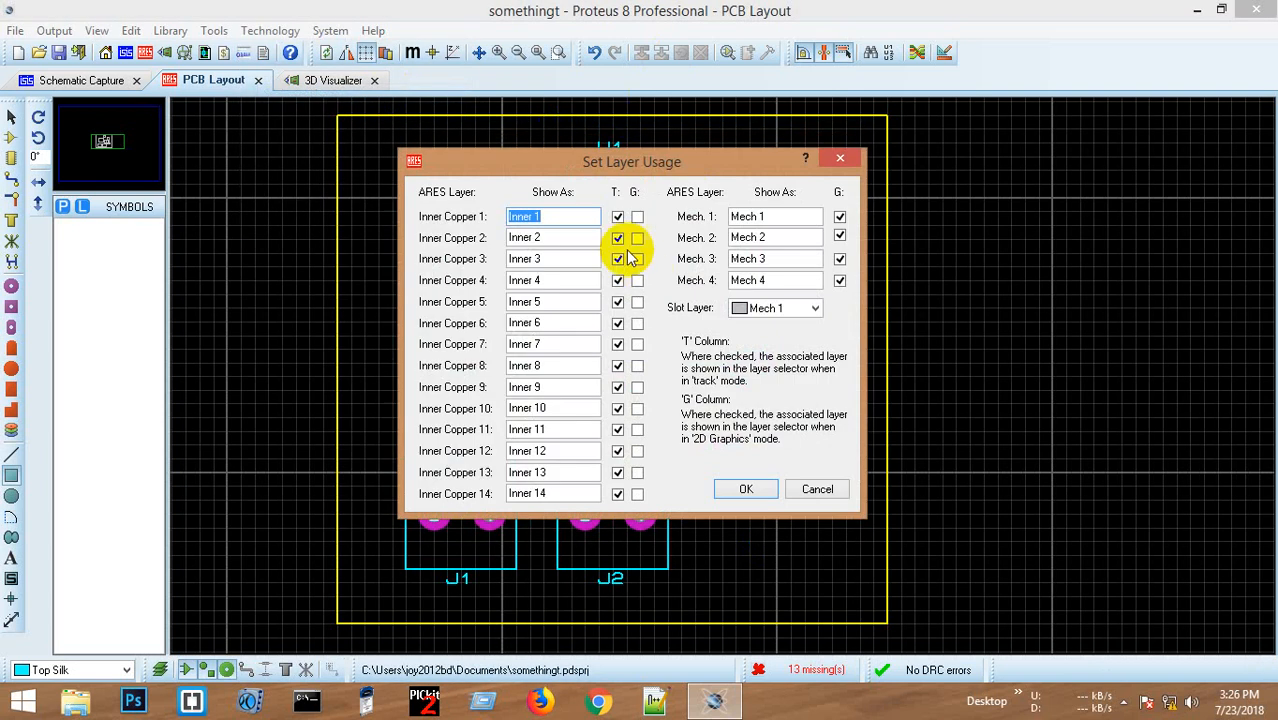
left_click(618, 494)
left_click(618, 472)
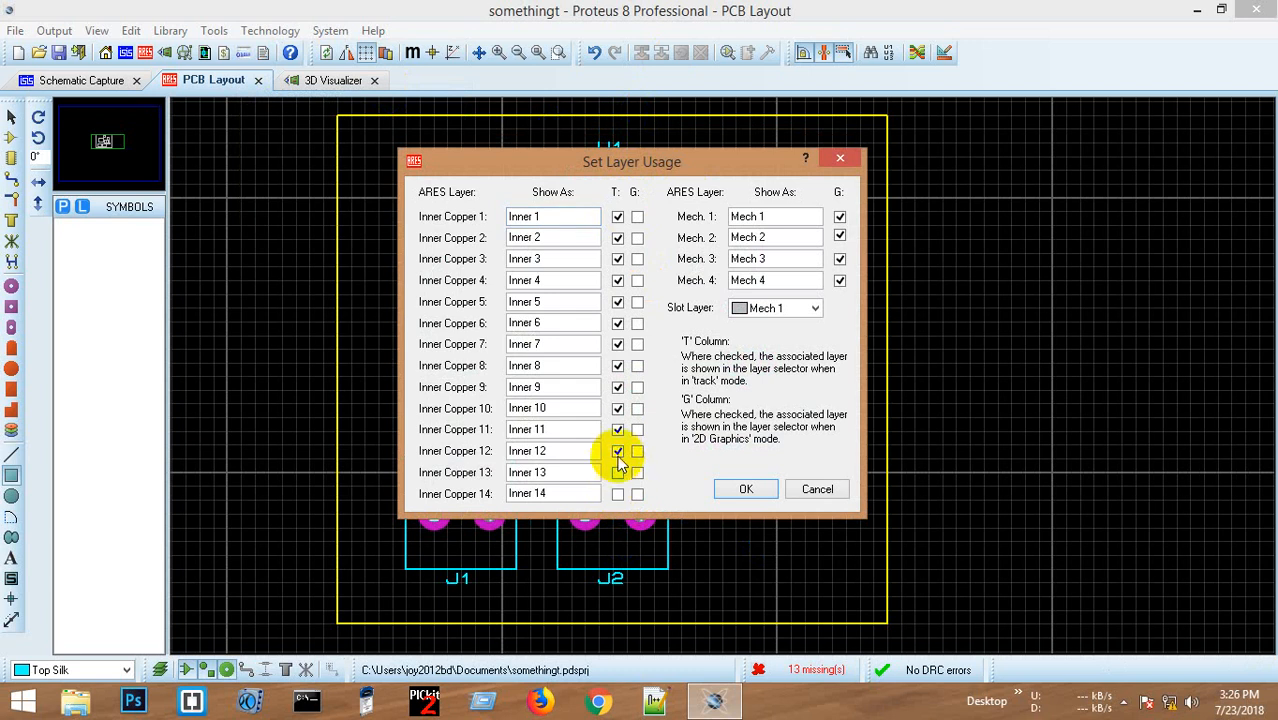
left_click(618, 451)
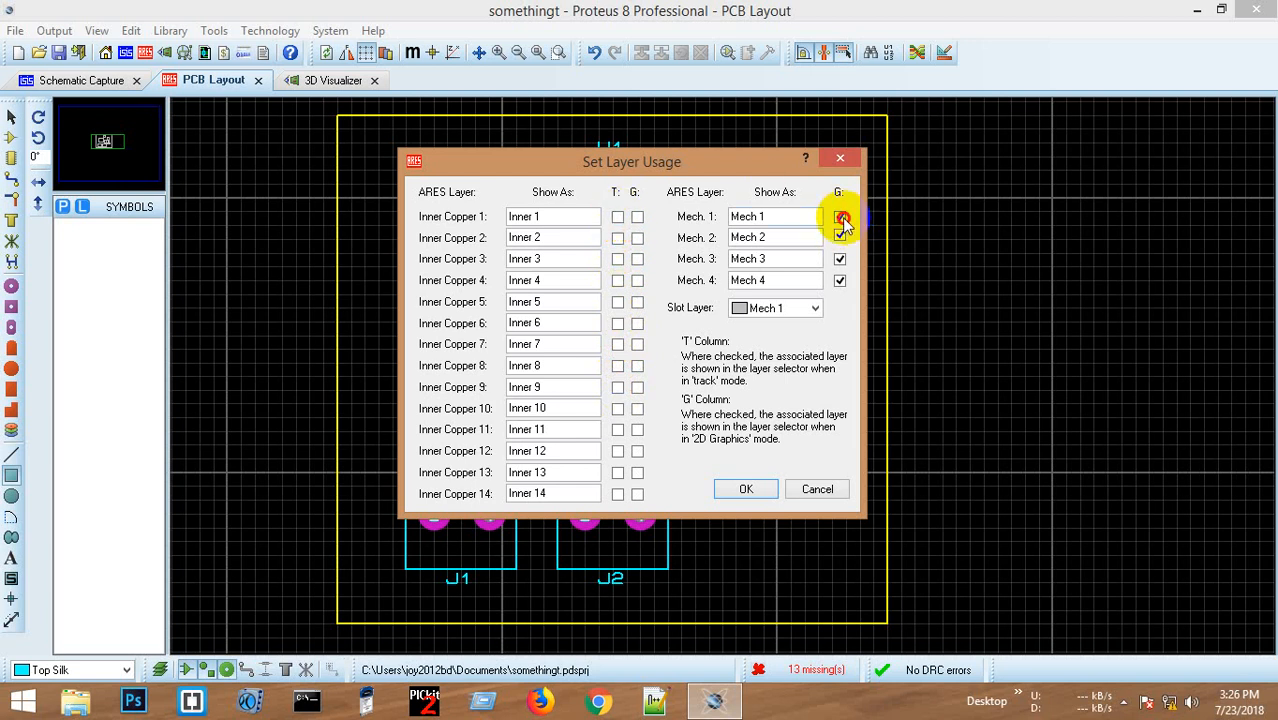
left_click(840, 281)
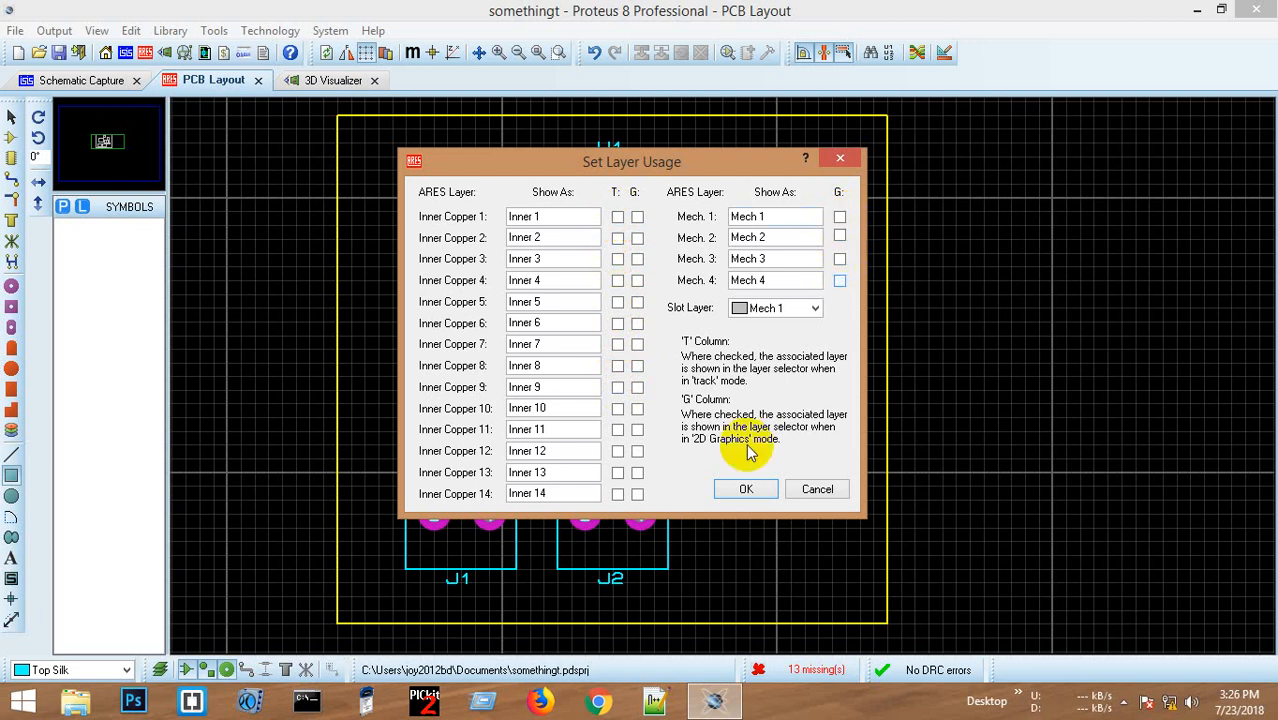
left_click(746, 487)
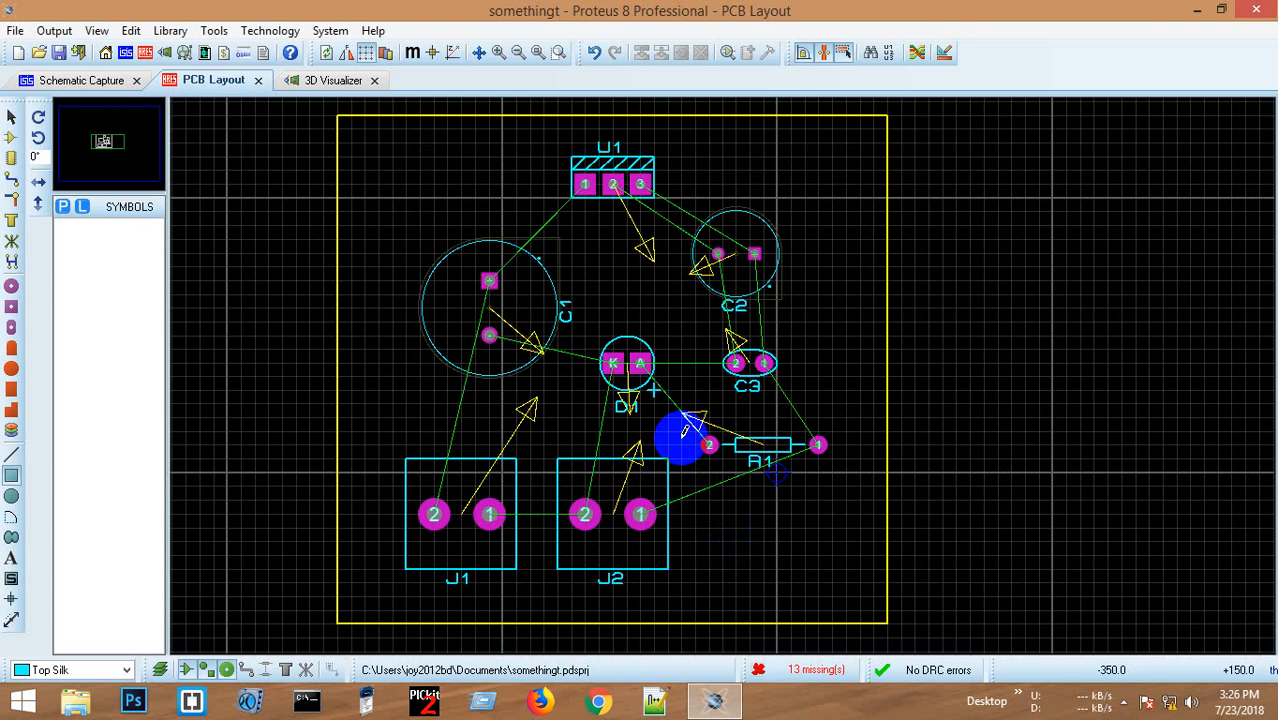
- Set the SIGNAL net class's trace style to T50 and keep its neck style at (None)
left_click(270, 31)
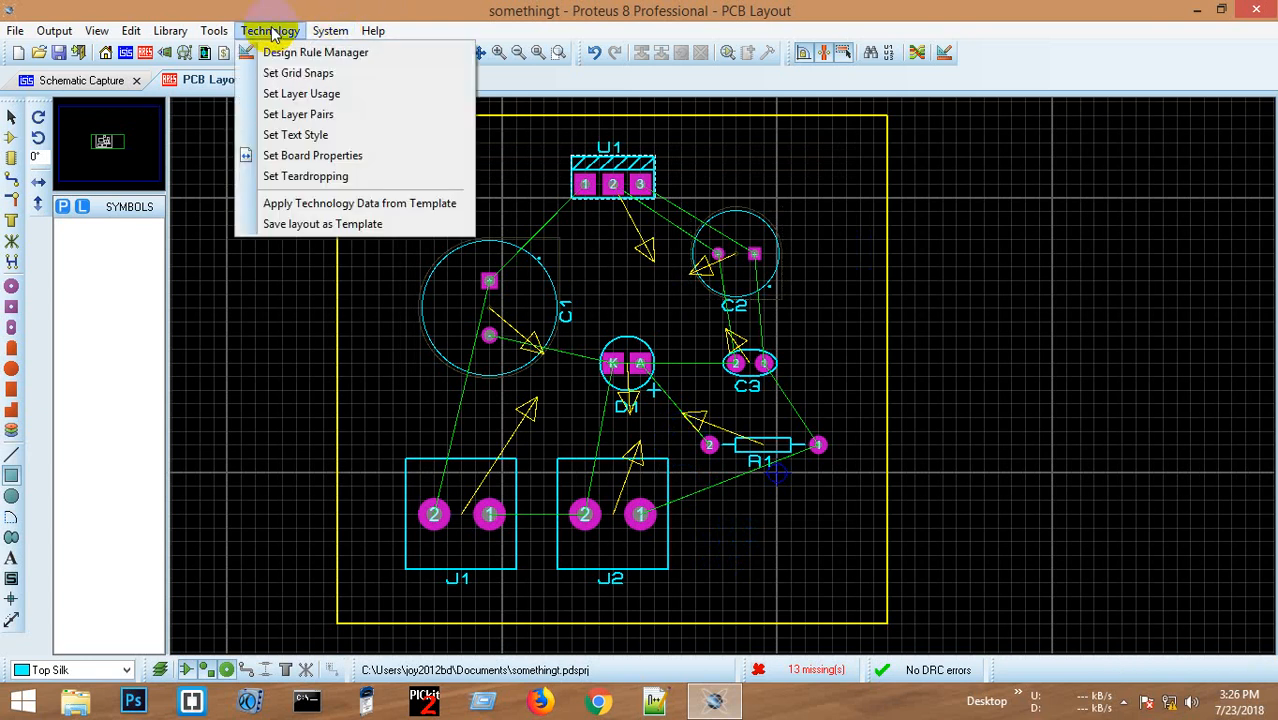
left_click(318, 52)
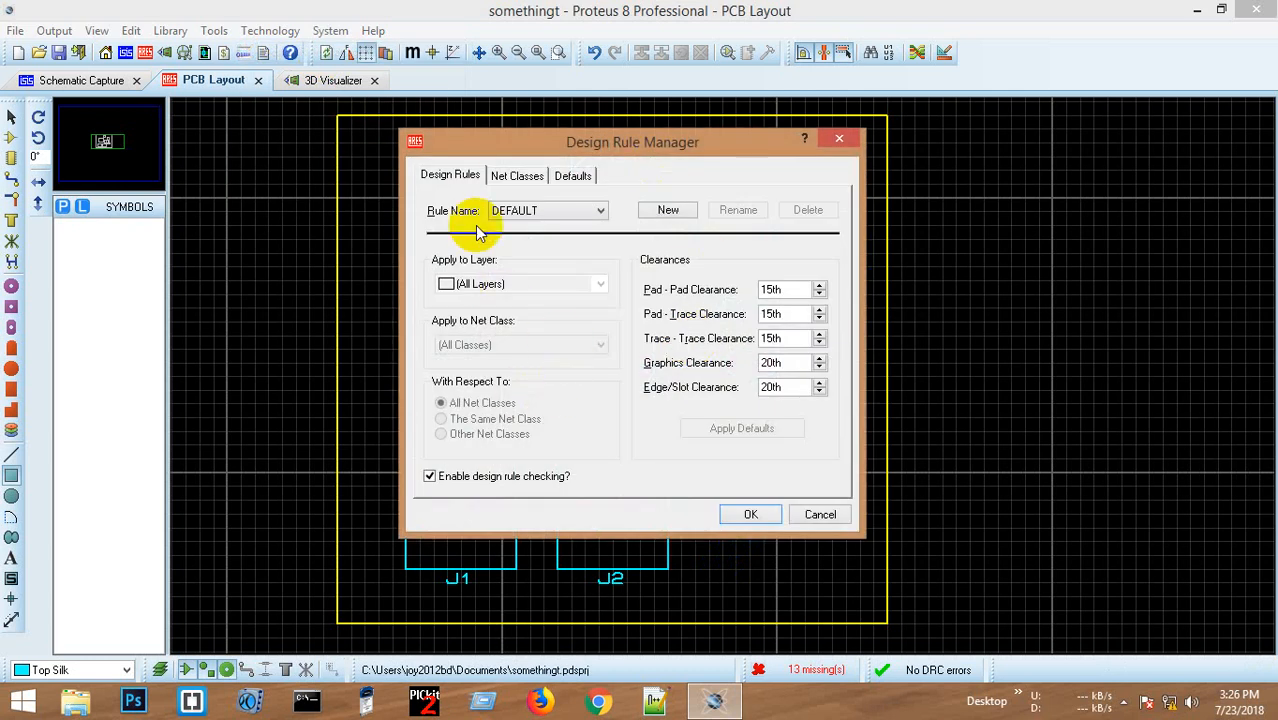
left_click(518, 186)
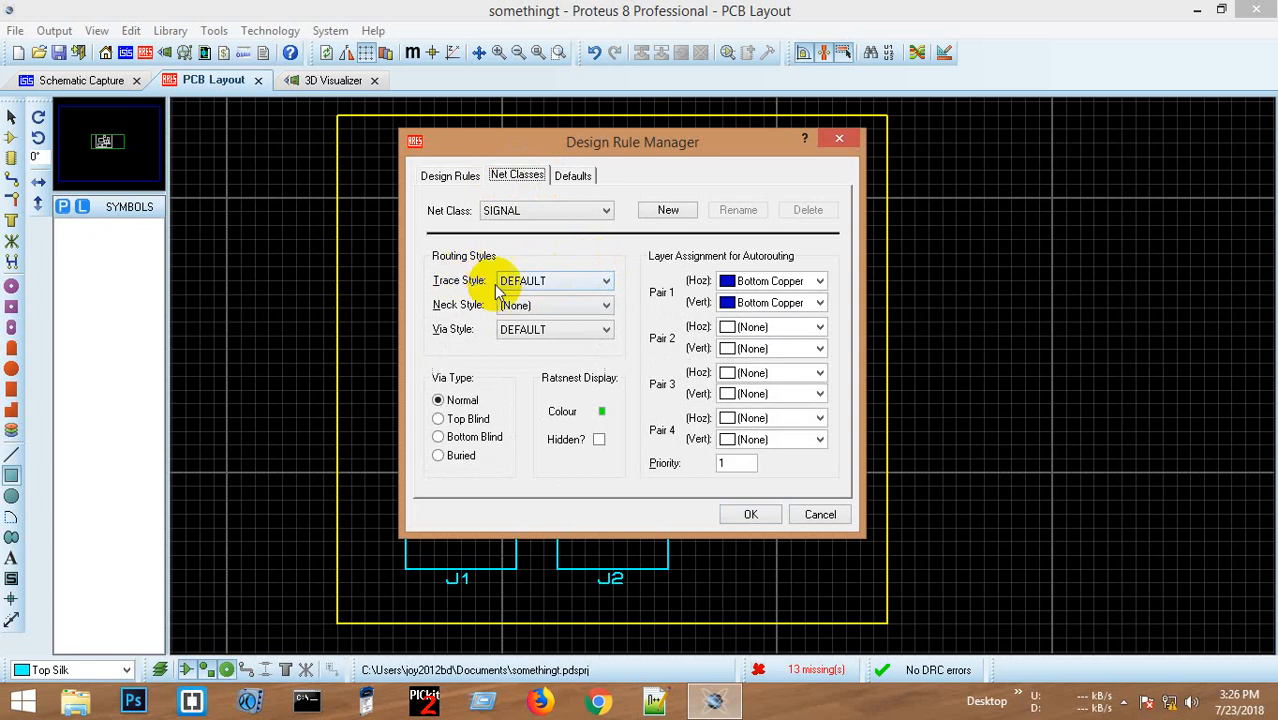
left_click(546, 279)
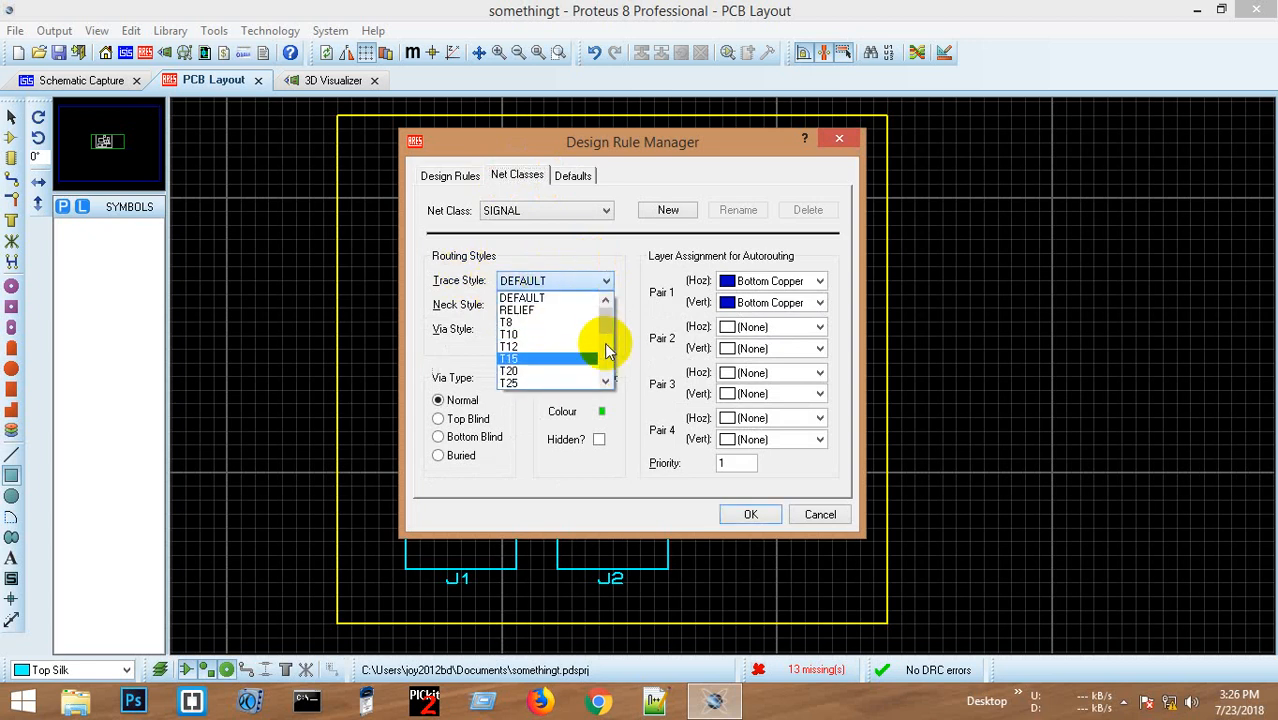
left_click_drag(607, 333, 607, 347)
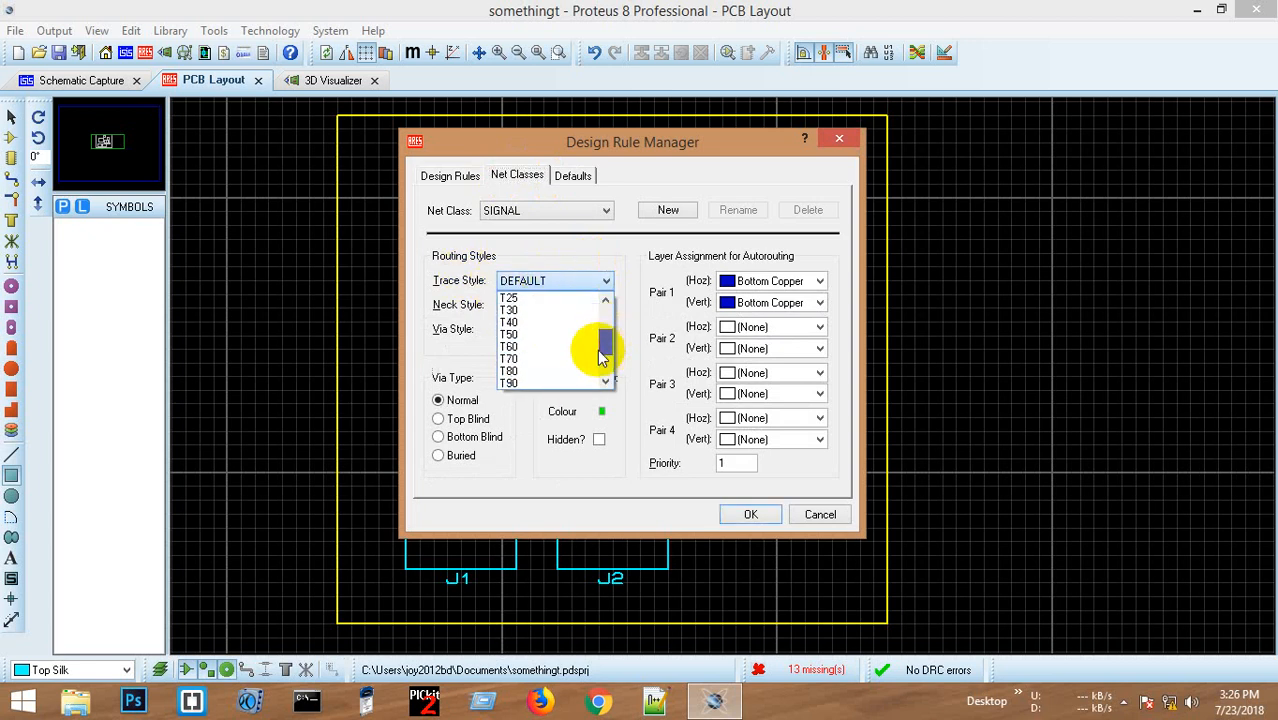
left_click(546, 338)
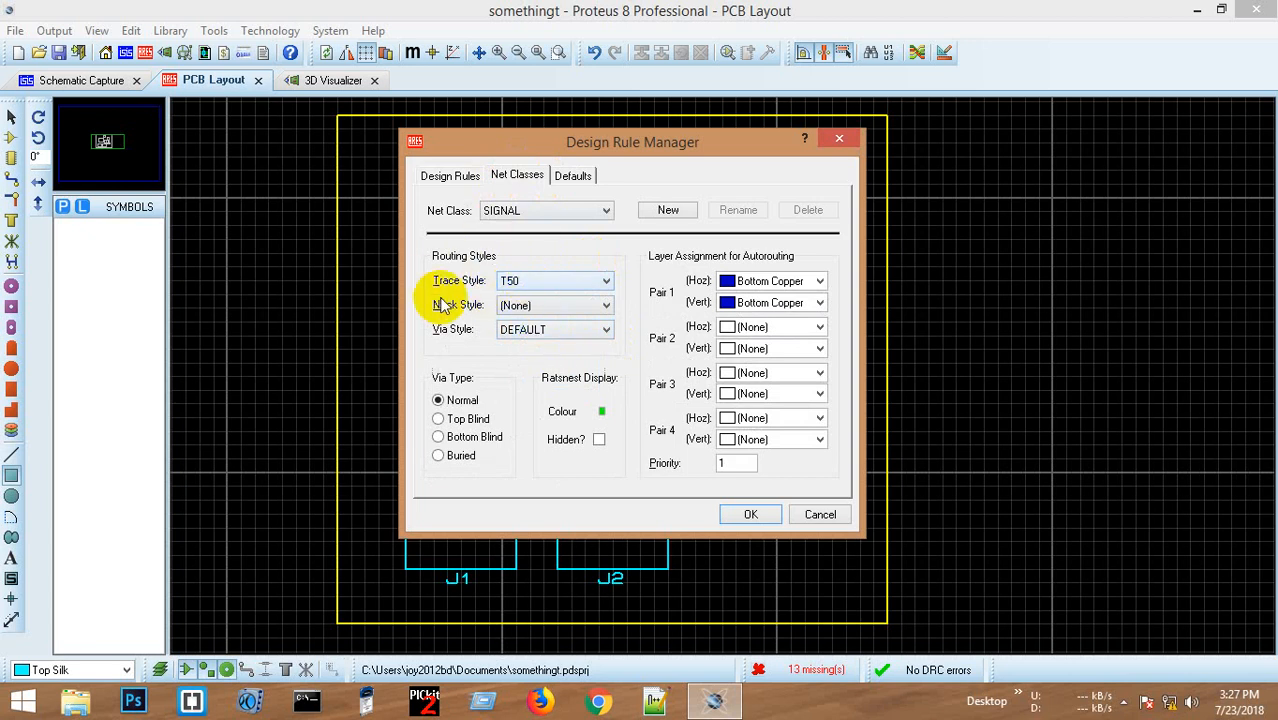
left_click(541, 305)
left_click(541, 304)
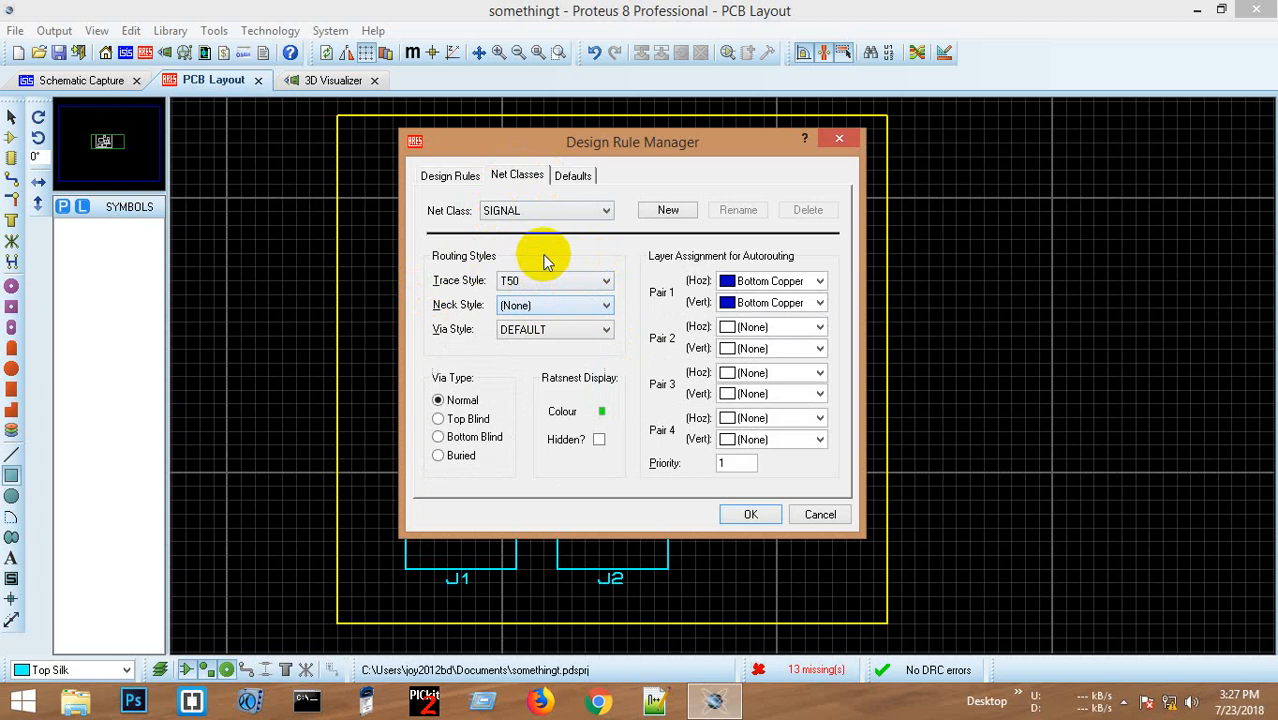
left_click(748, 514)
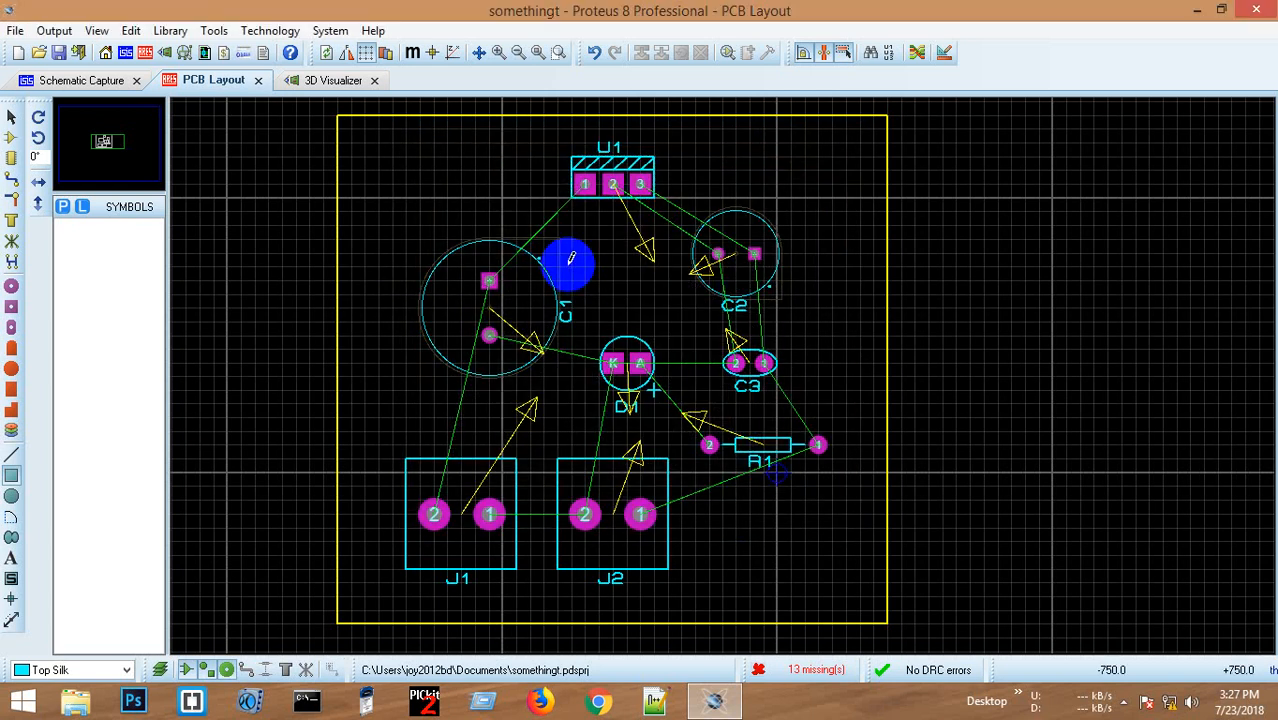
- Auto-route the whole board using the basic automatic schedule with its default passes
left_click(921, 59)
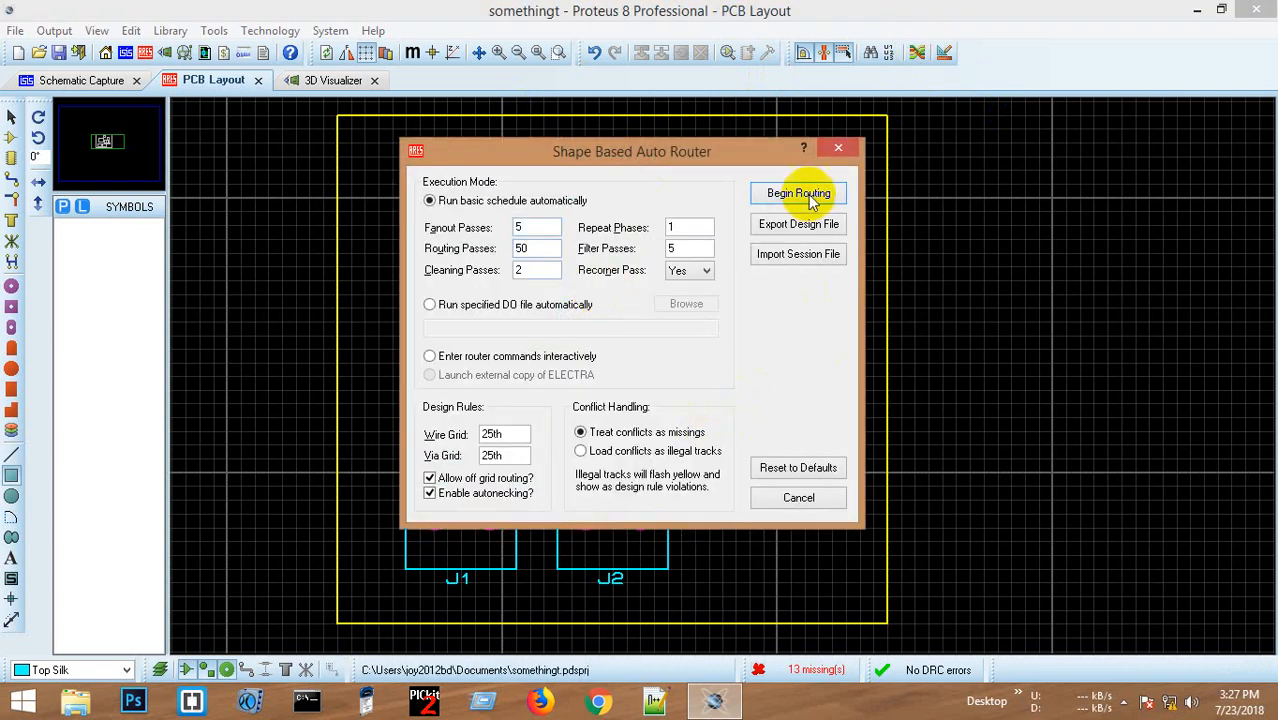
left_click(800, 194)
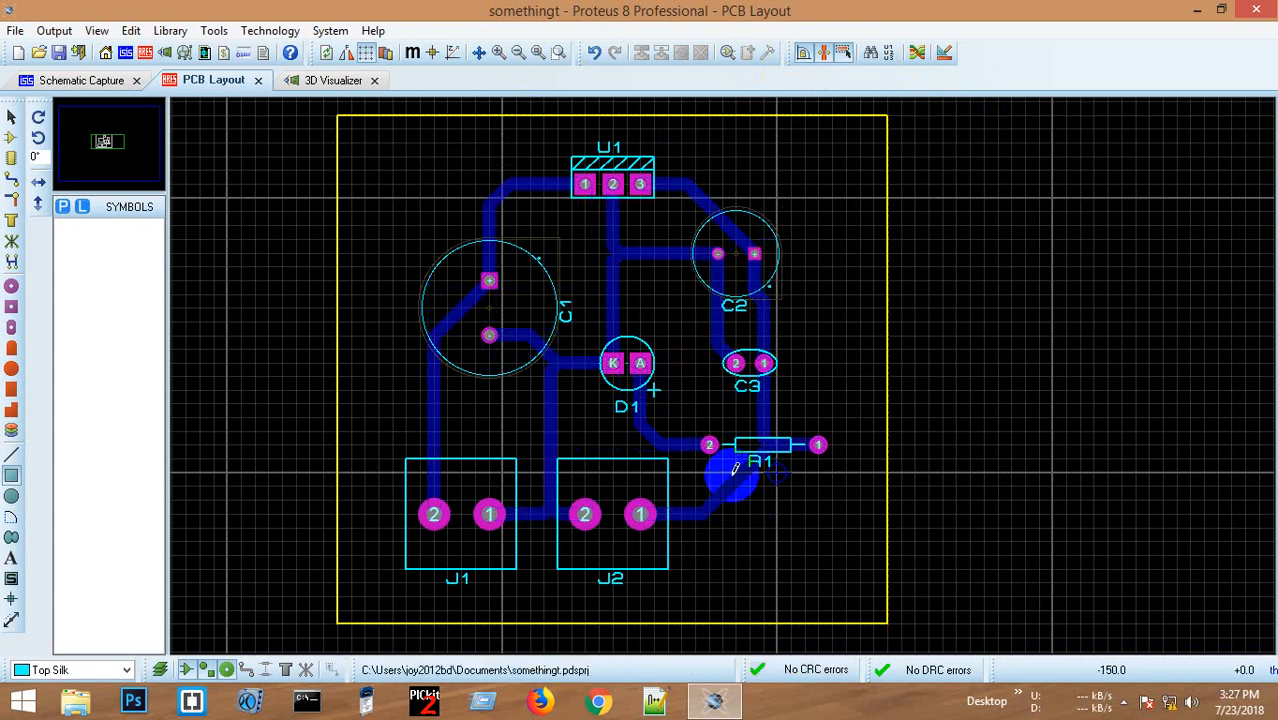
scroll(738, 458, "up", 1)
scroll(685, 320, "down", 2)
scroll(722, 365, "up", 1)
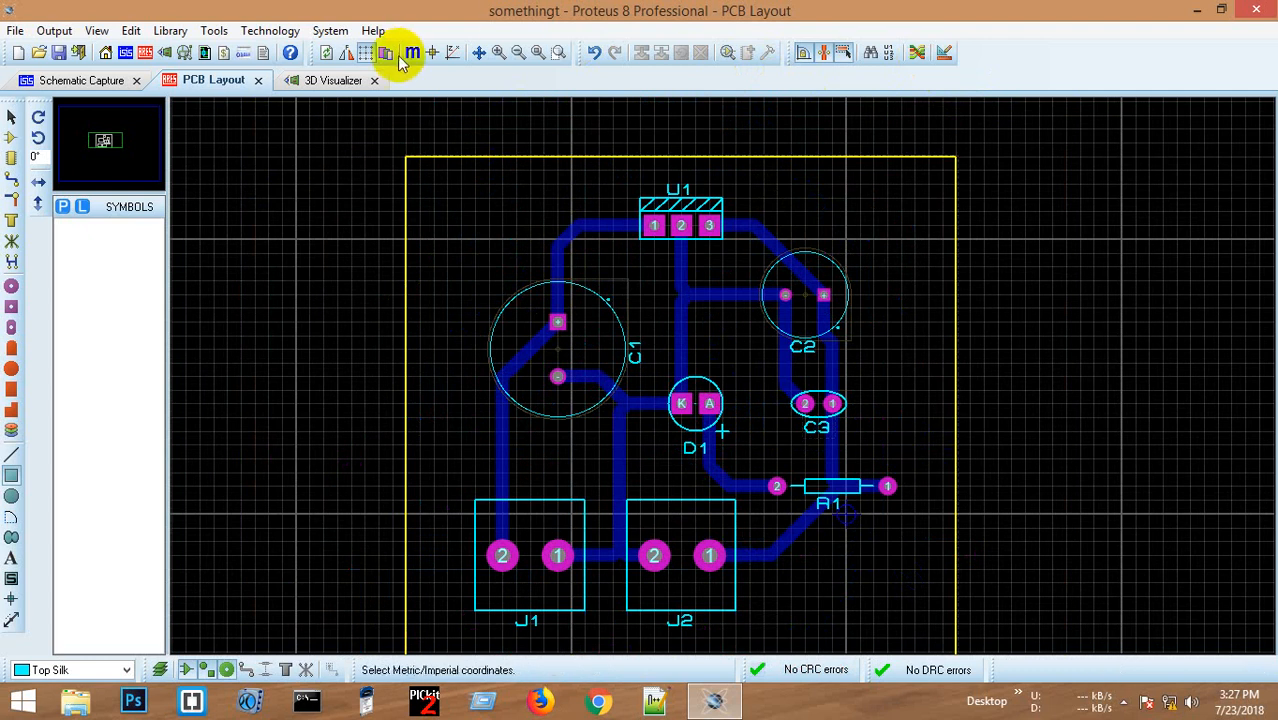
- Check the routed board from a tilted angle in the 3D Visualizer and return to the PCB layout
left_click(327, 82)
left_click_drag(700, 406, 640, 376)
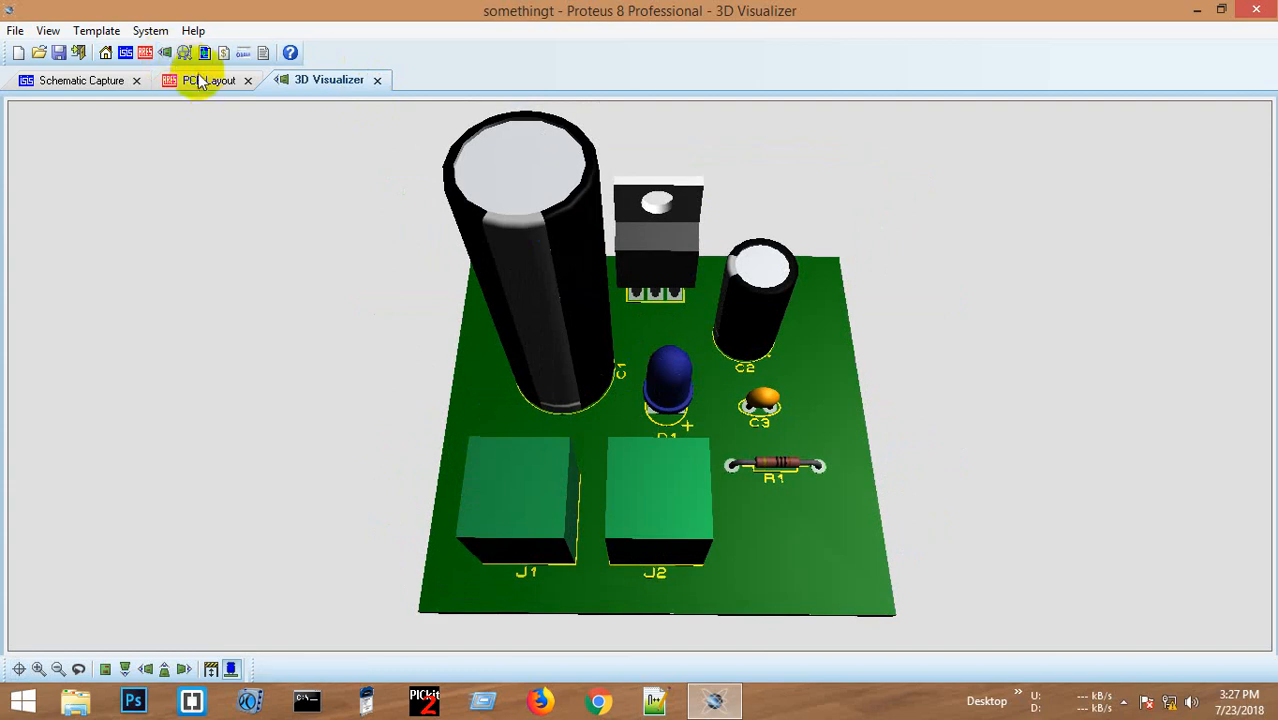
left_click(200, 84)
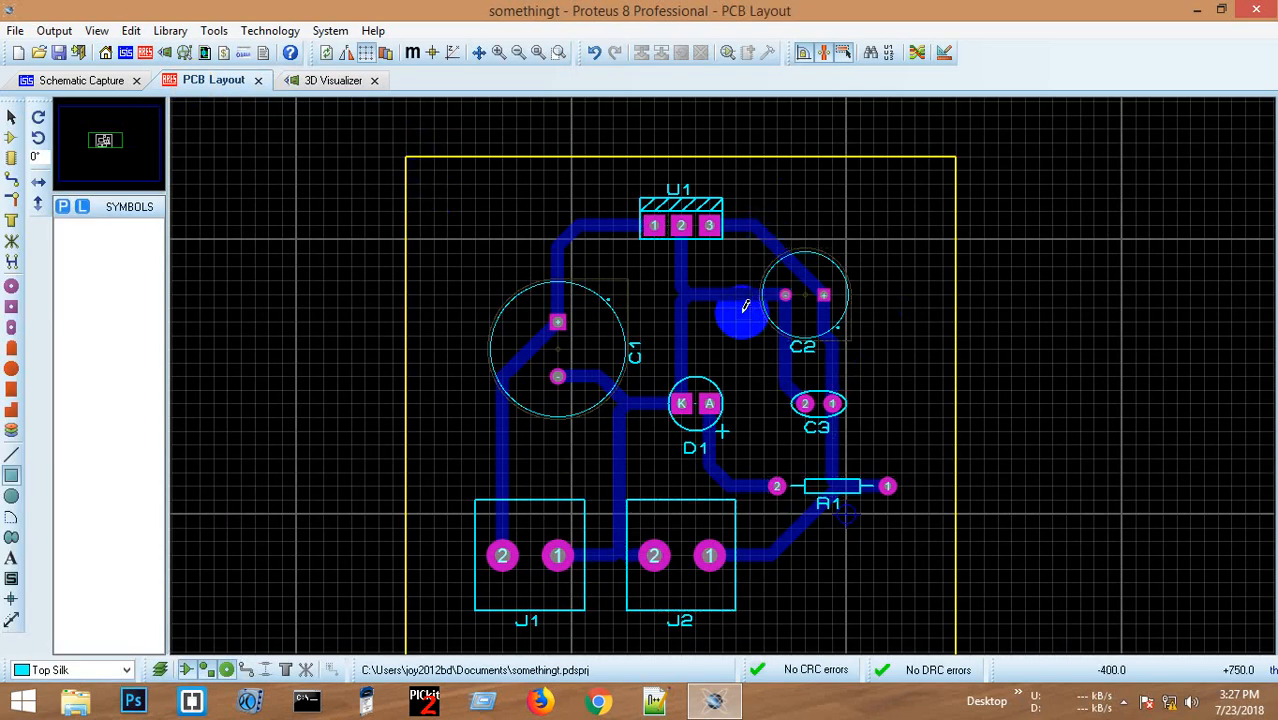
- Change the trace style to T80 on the routes from U1 pin 1 to C1 and from C1 to J1 pin 2
scroll(755, 305, "down", 2)
scroll(727, 371, "up", 2)
scroll(713, 371, "down", 2)
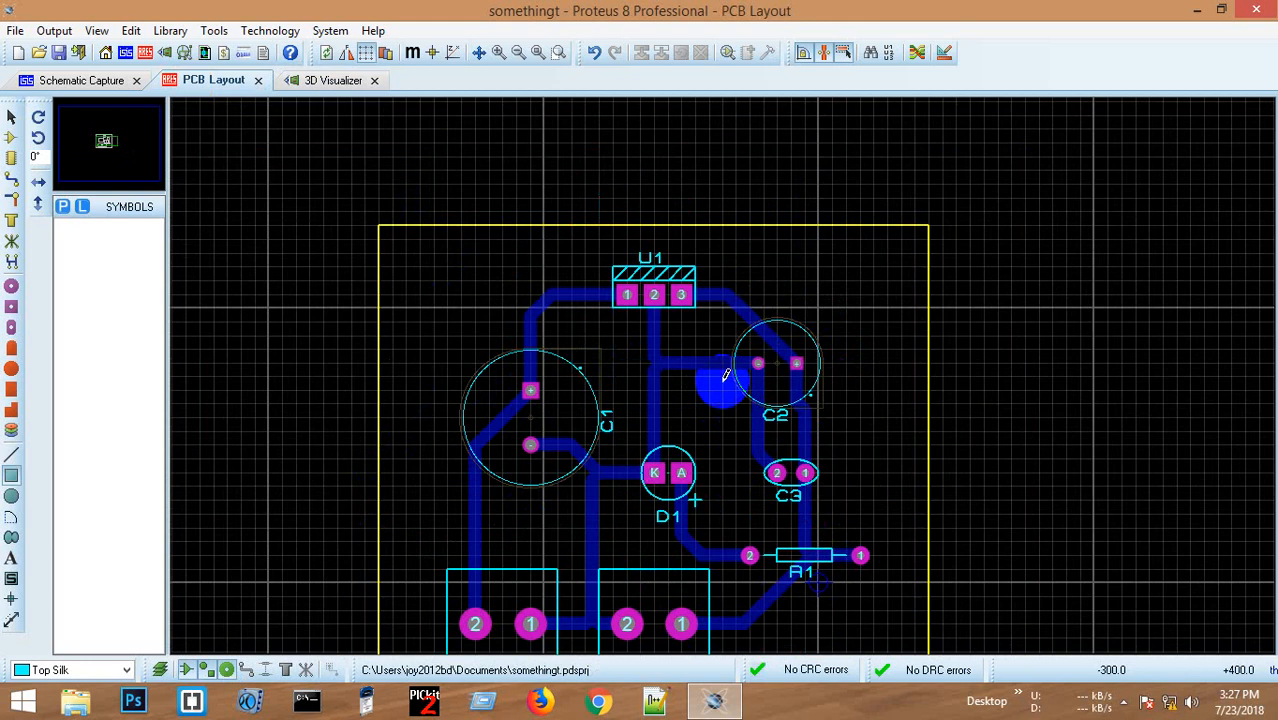
scroll(713, 371, "up", 2)
scroll(725, 377, "down", 1)
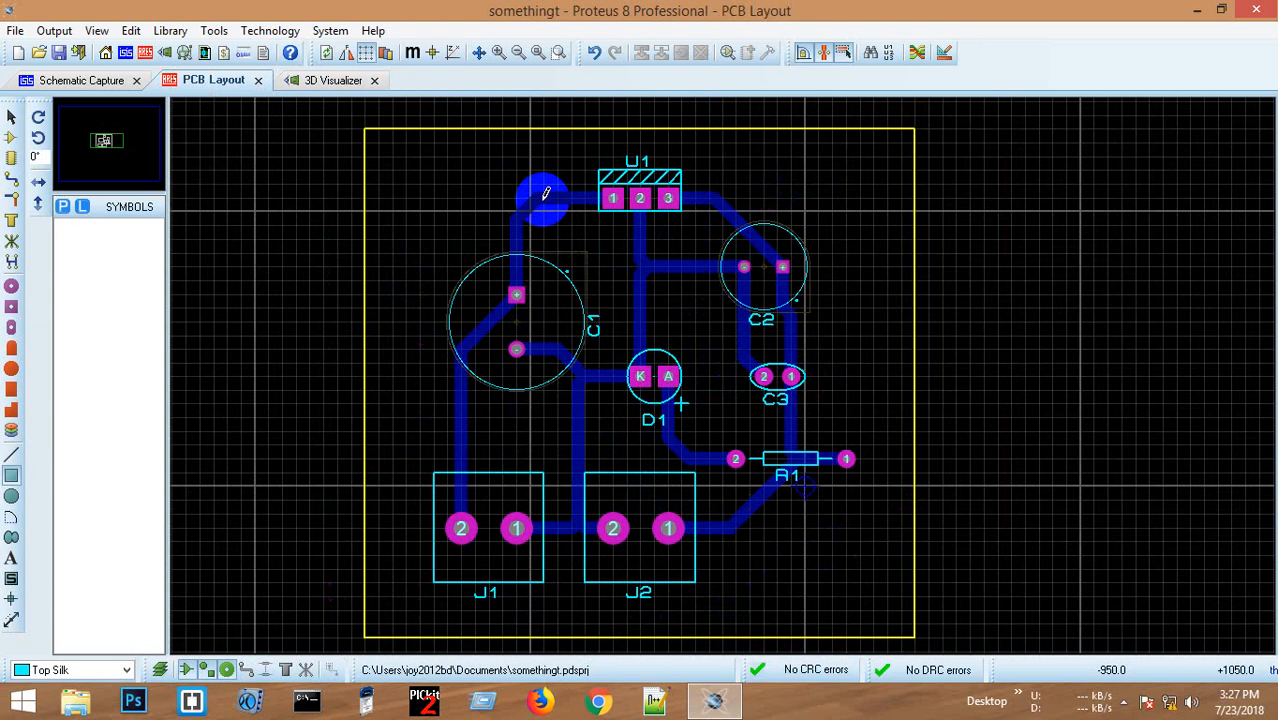
left_click(12, 180)
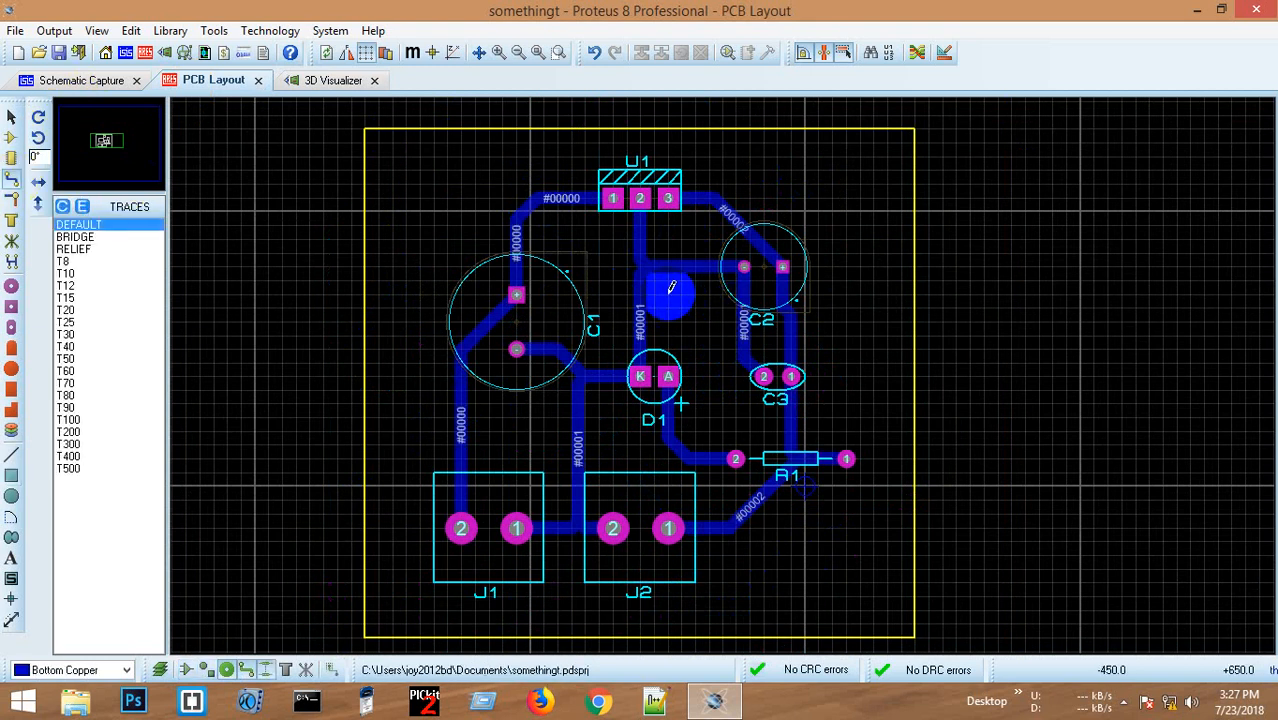
right_click(566, 196)
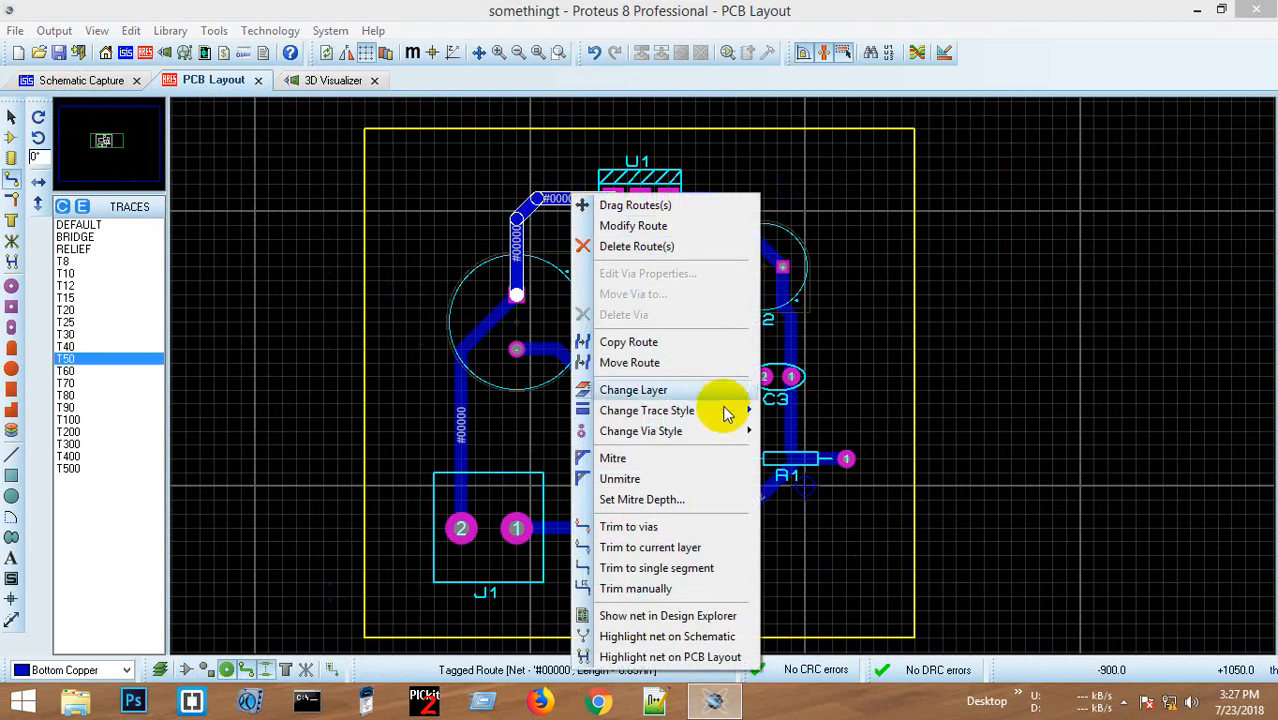
mouse_move(725, 420)
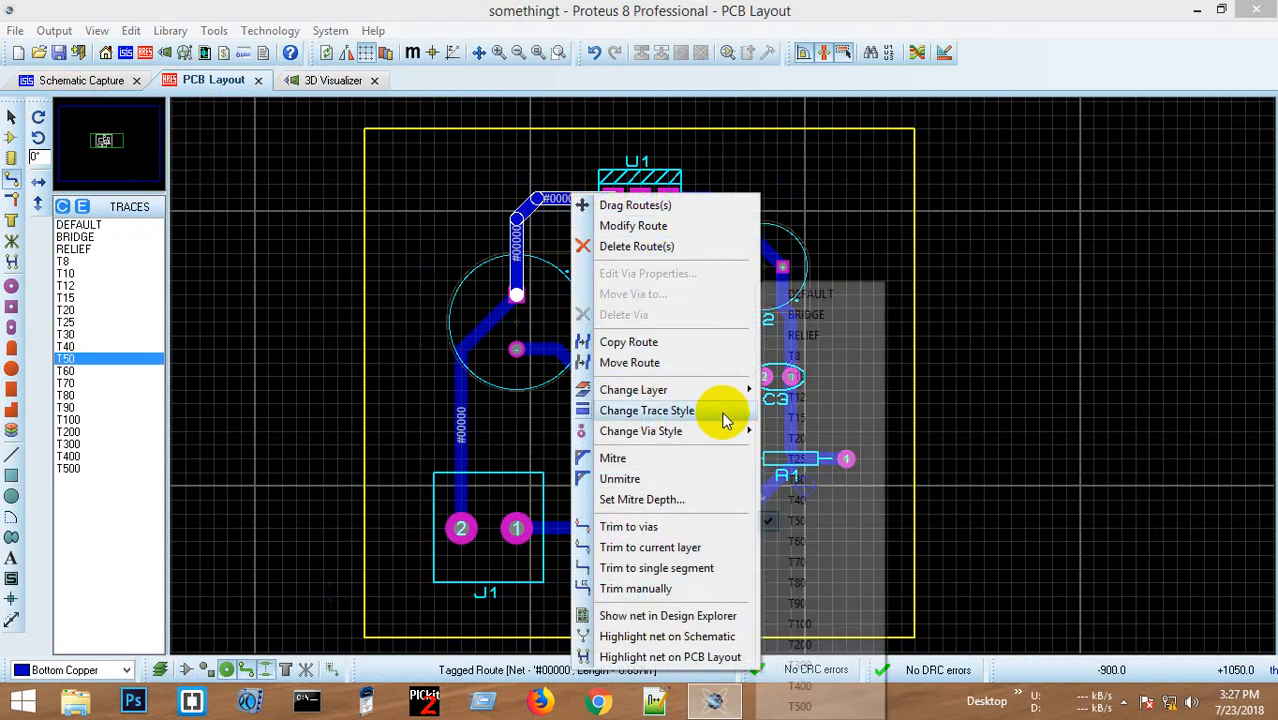
left_click(807, 580)
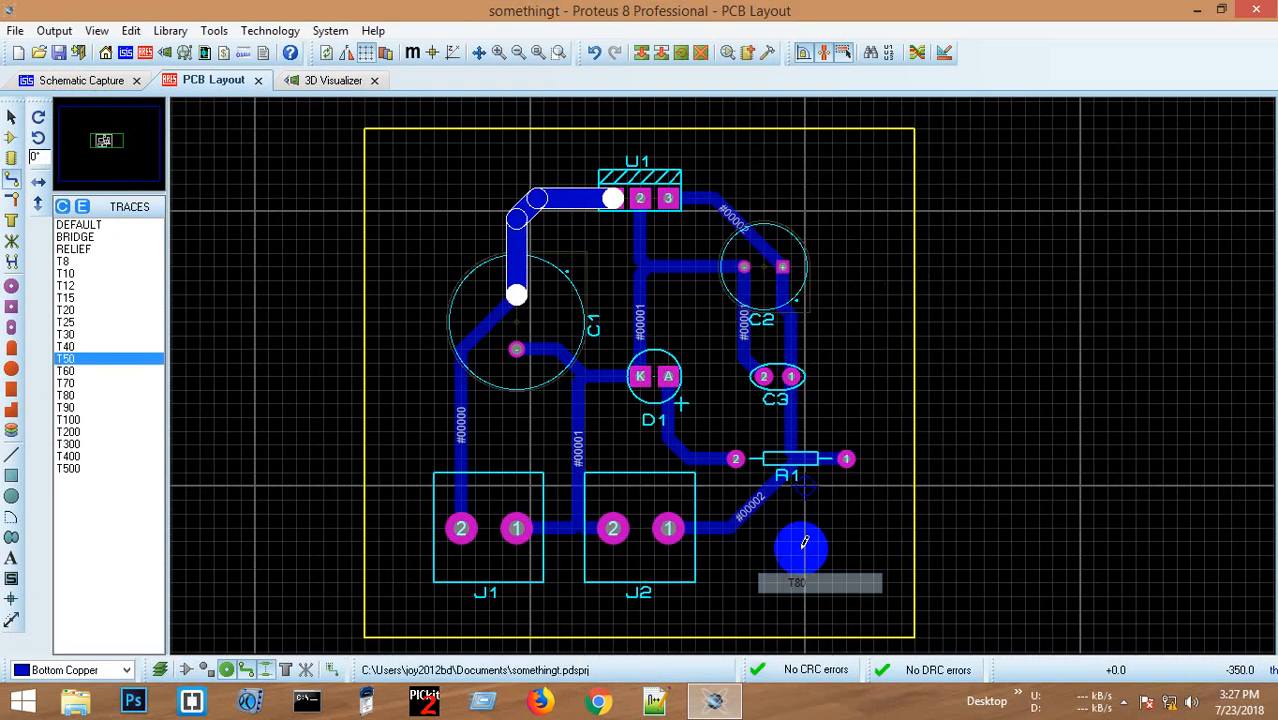
right_click(500, 318)
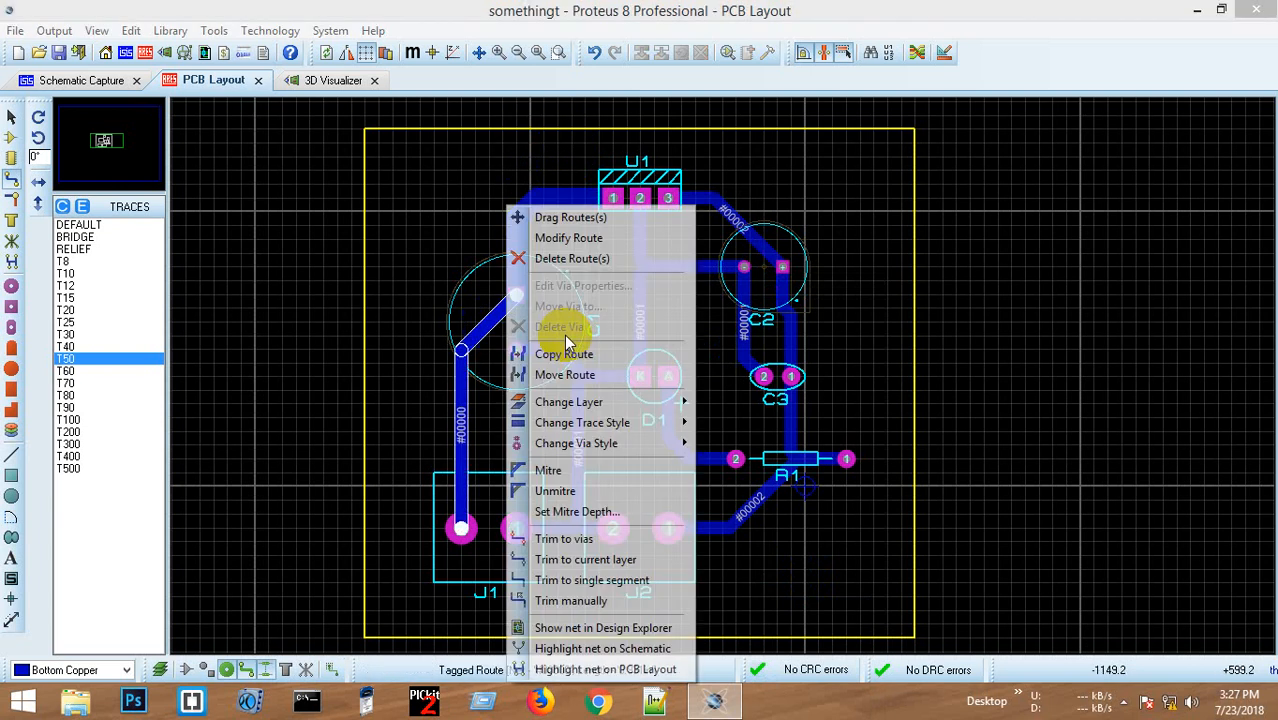
mouse_move(680, 423)
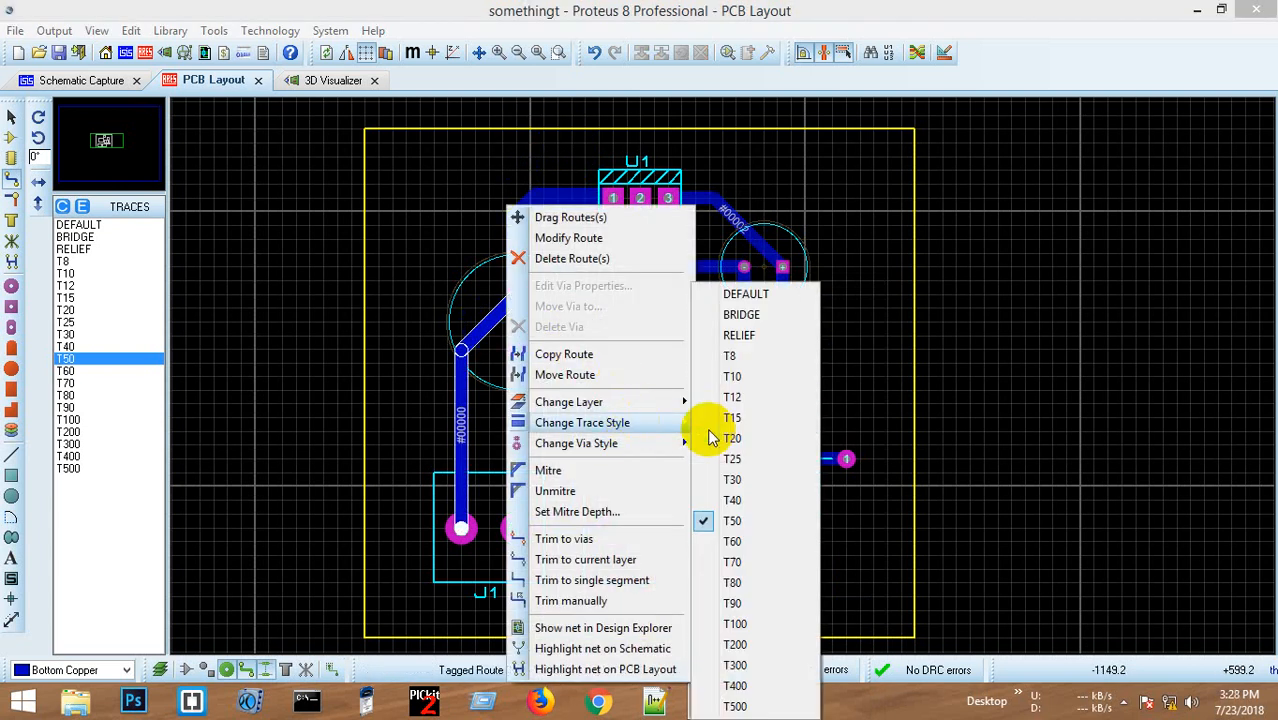
left_click(752, 580)
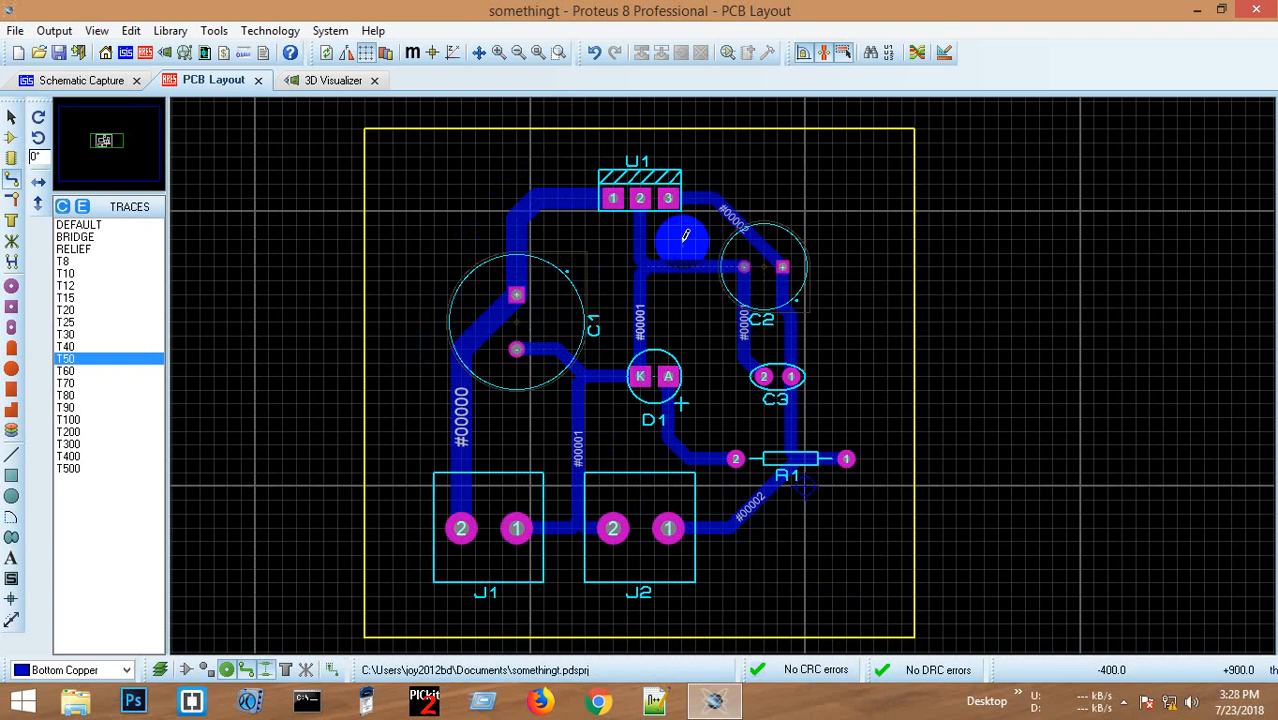
- Change the trace style to T80 on the routes from U1 pin 3 to C2 and from C2 to C3 pin 1
right_click(764, 208)
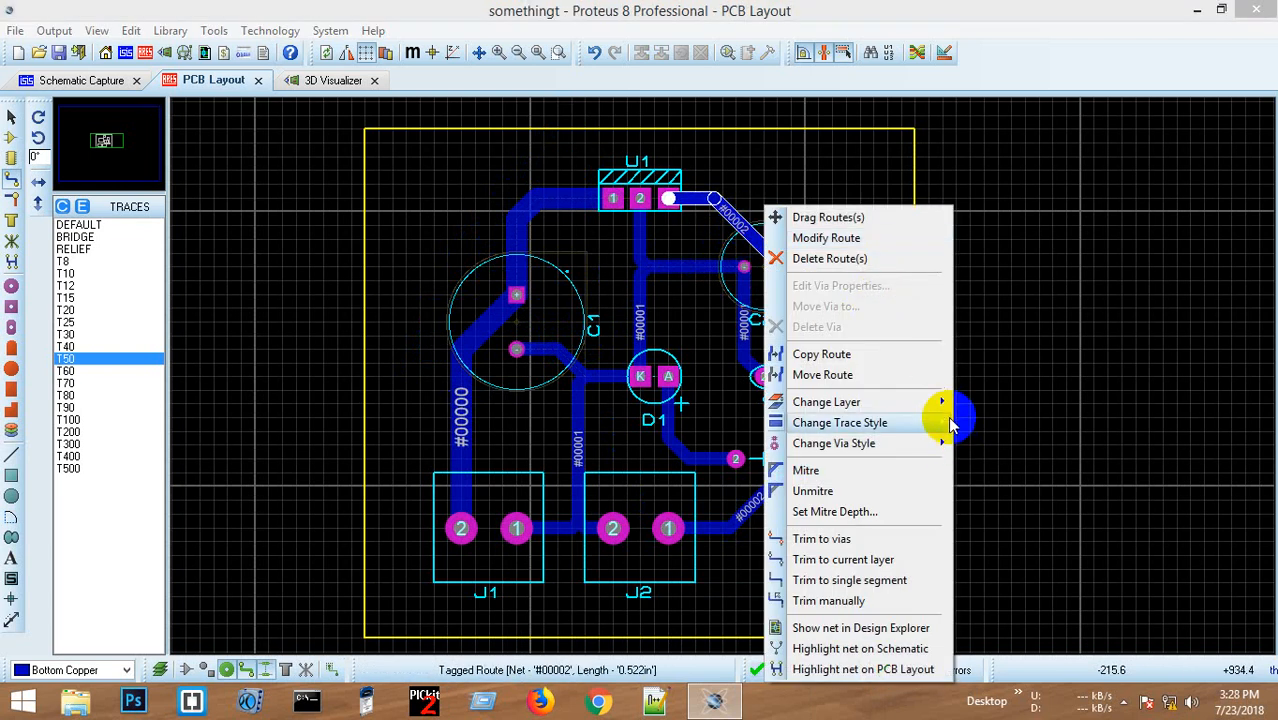
mouse_move(950, 418)
left_click(1010, 578)
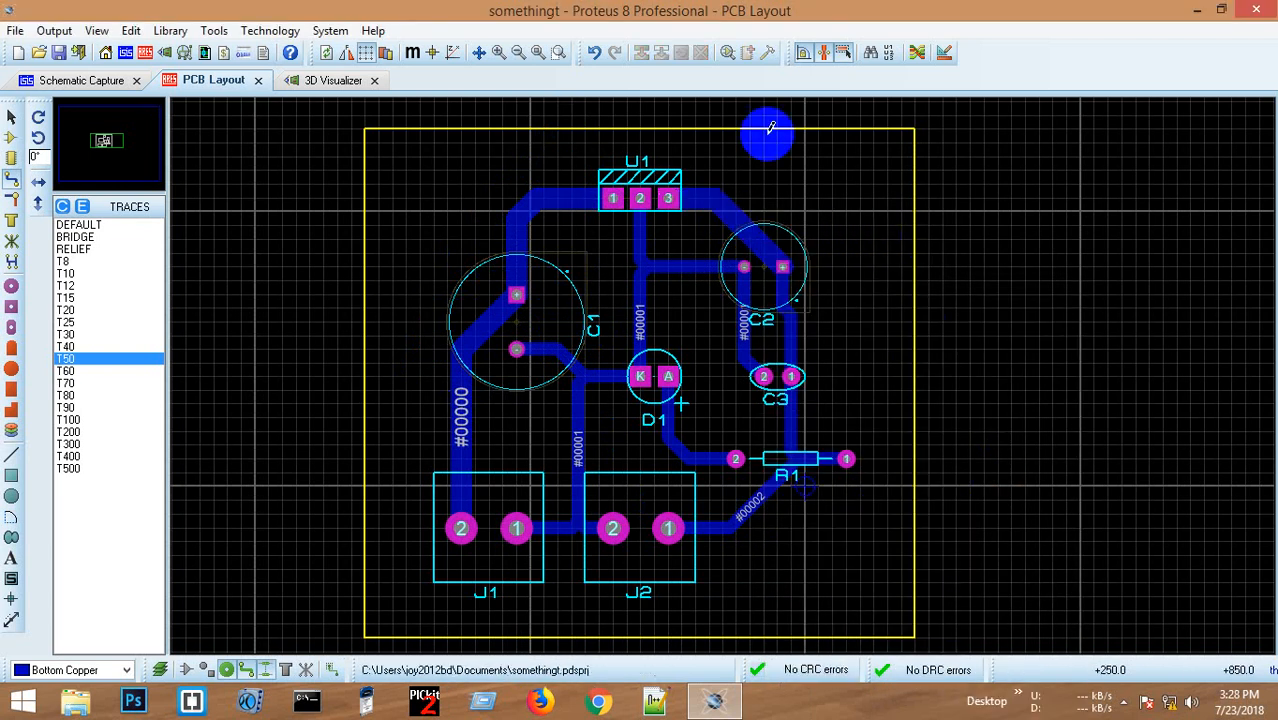
scroll(775, 378, "up", 1)
scroll(730, 362, "down", 1)
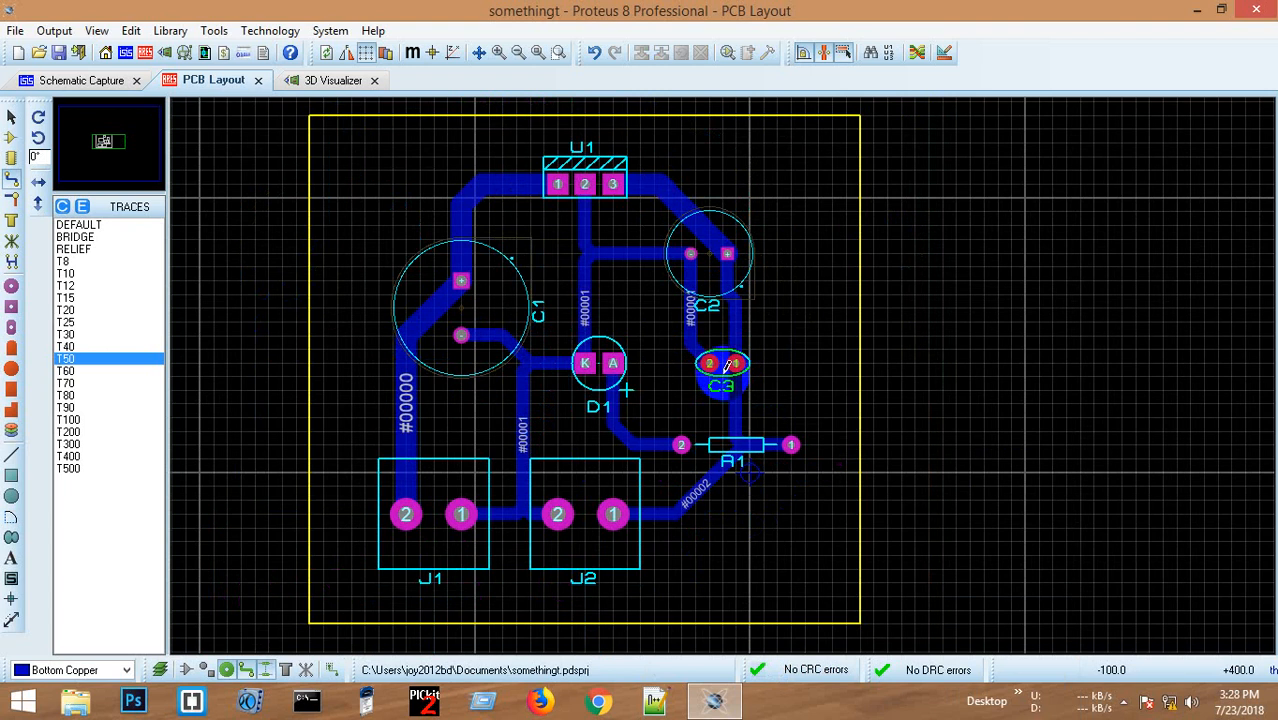
scroll(730, 366, "up", 1)
scroll(735, 370, "down", 1)
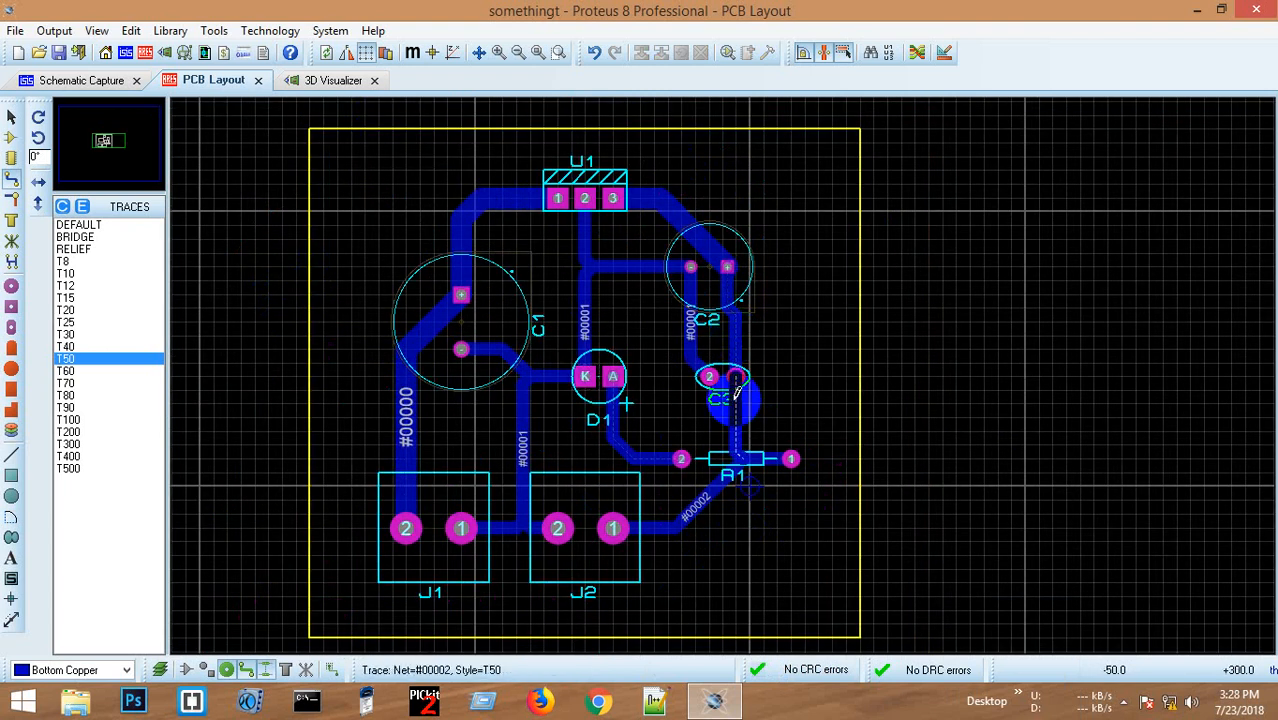
right_click(737, 310)
mouse_move(927, 422)
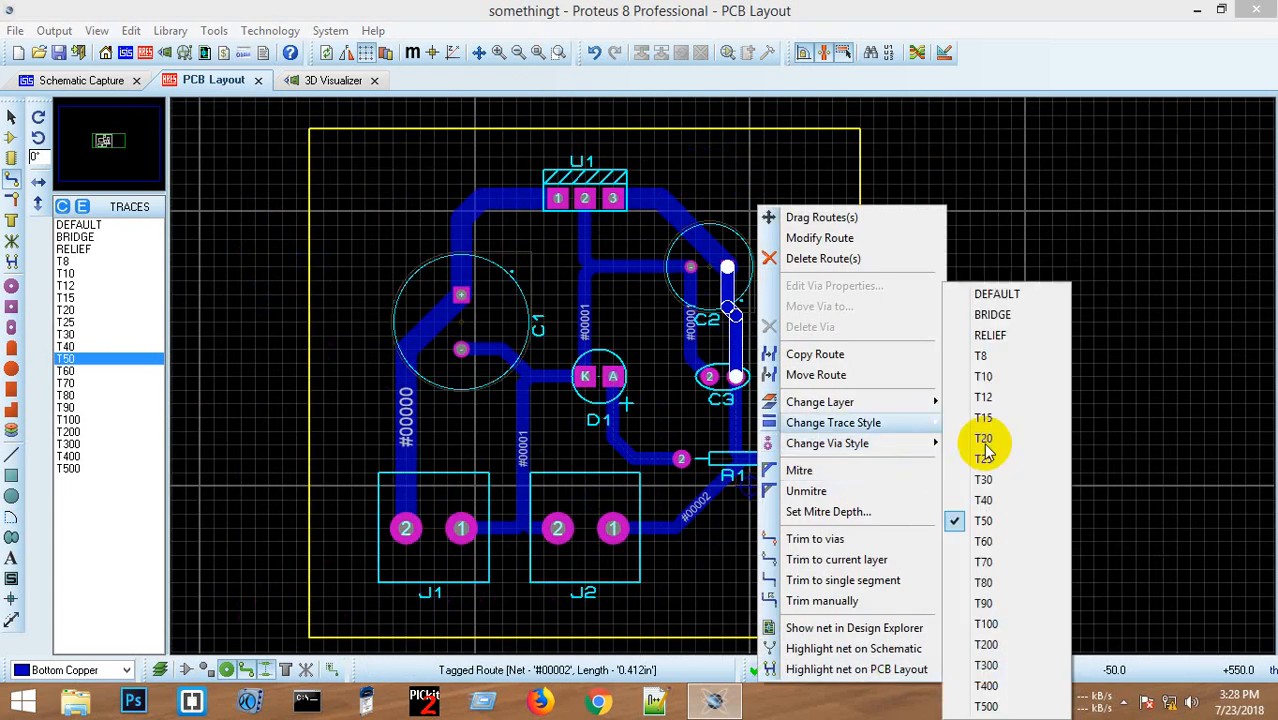
left_click(985, 582)
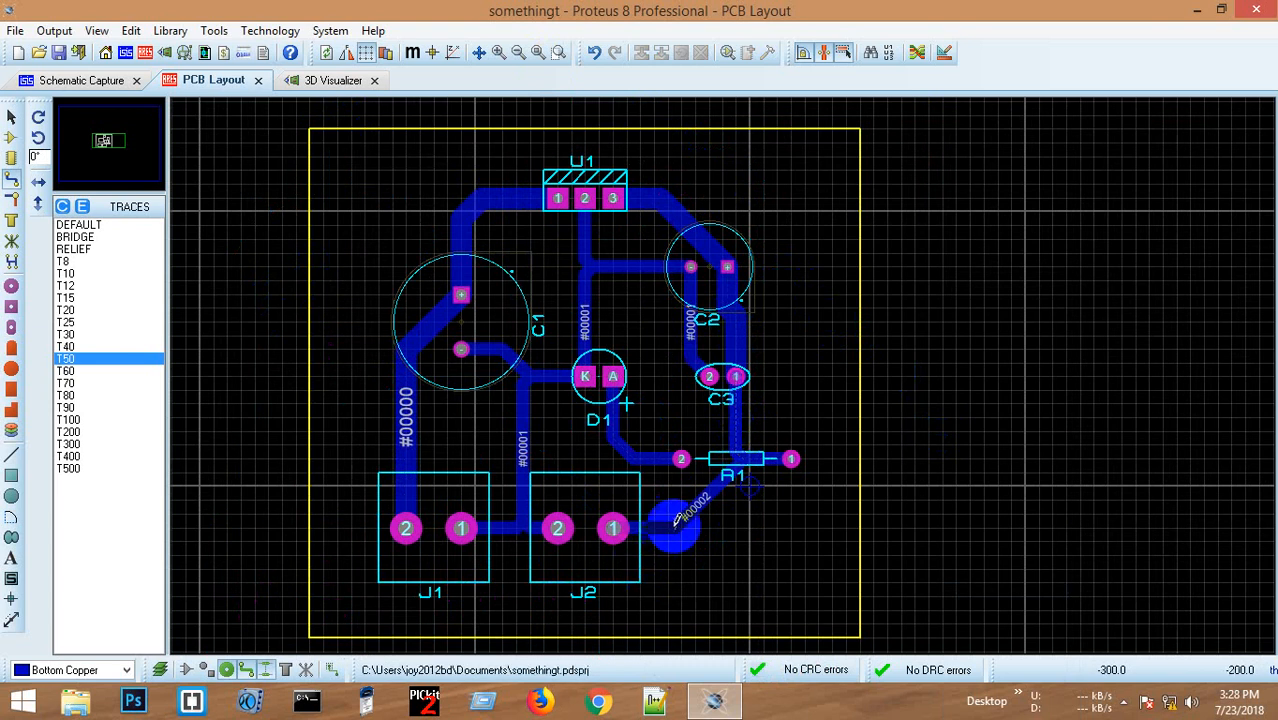
- Change the trace style to T80 on the route from J2 pin 1 to R1 and to T70 on the route from C3 to R1
right_click(676, 524)
mouse_move(845, 257)
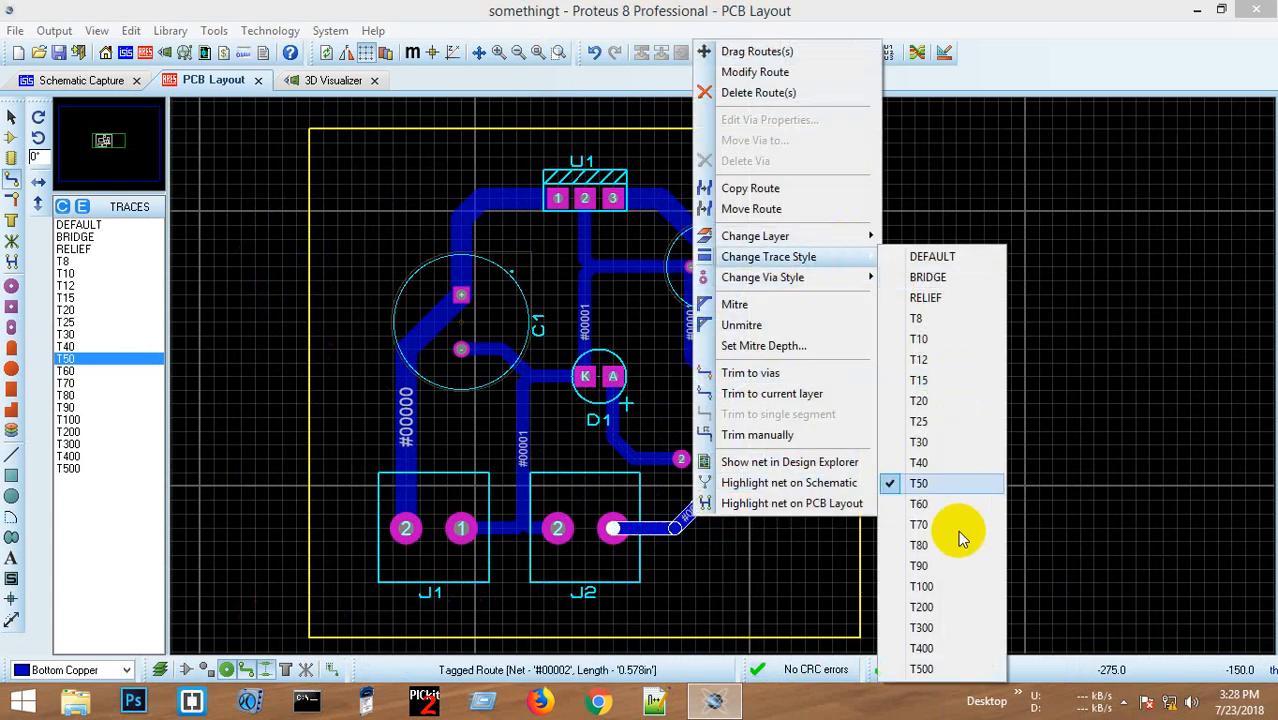
left_click(933, 539)
right_click(752, 410)
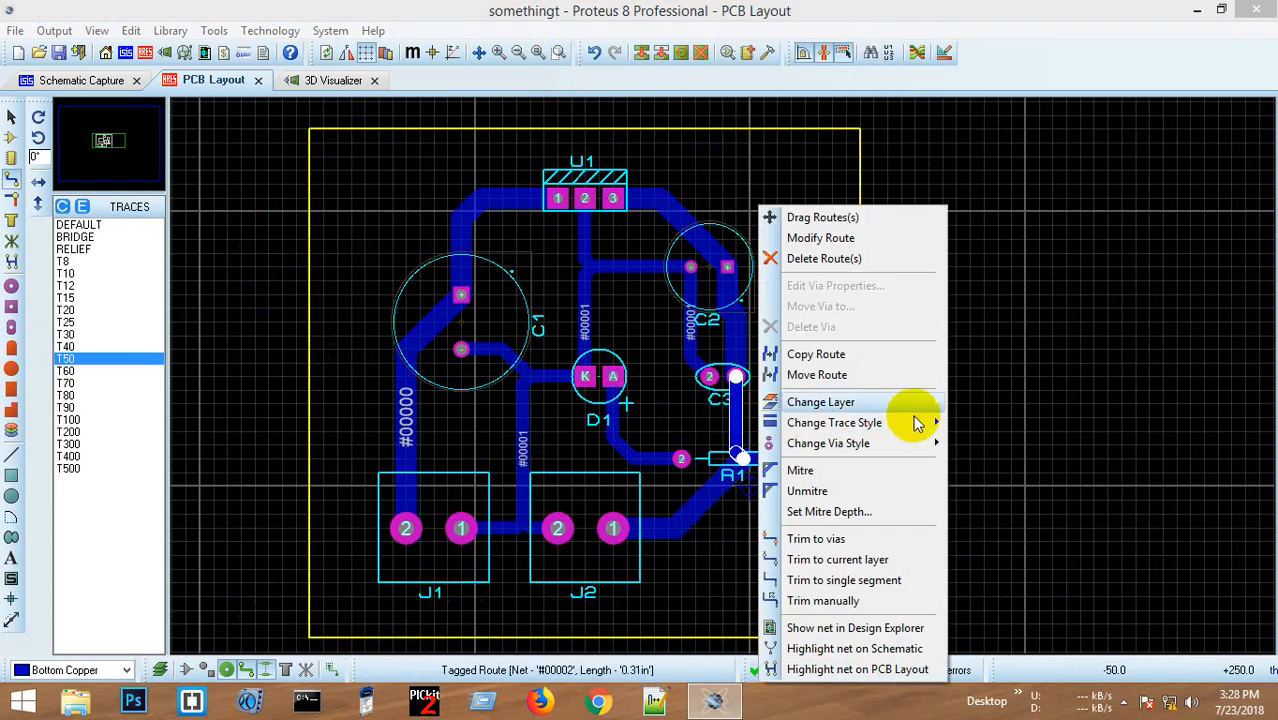
mouse_move(913, 427)
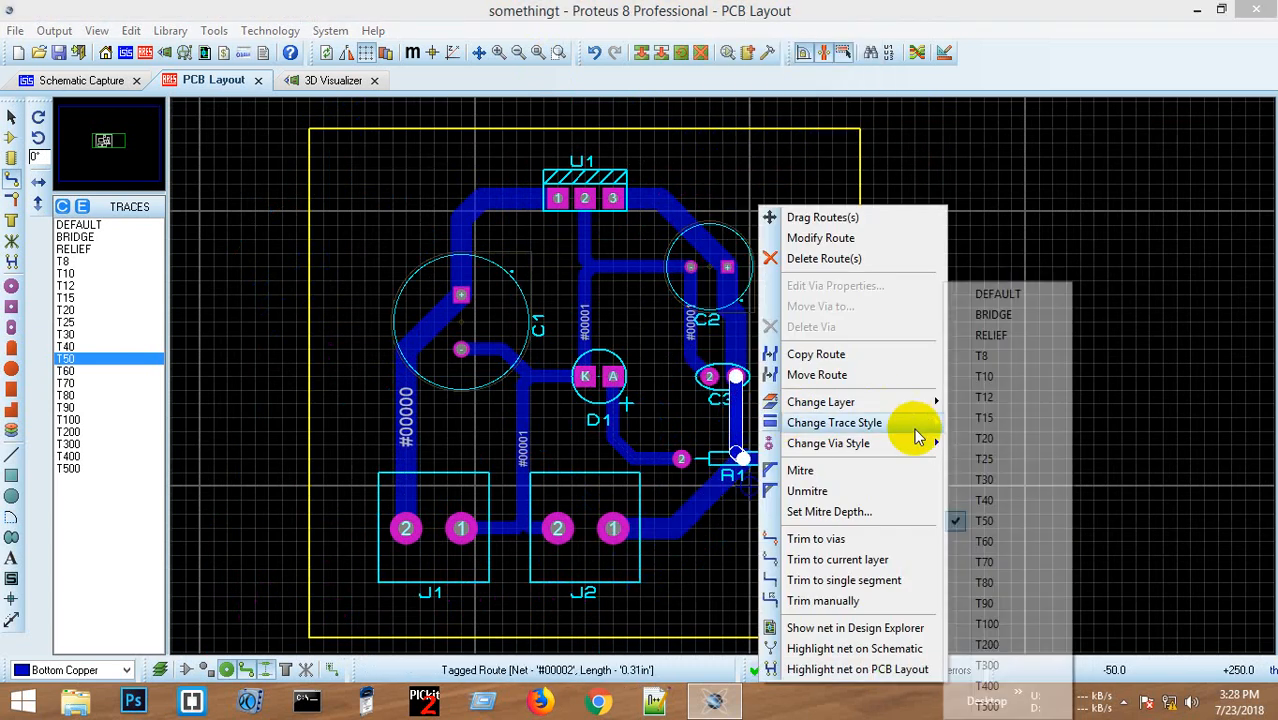
left_click(985, 561)
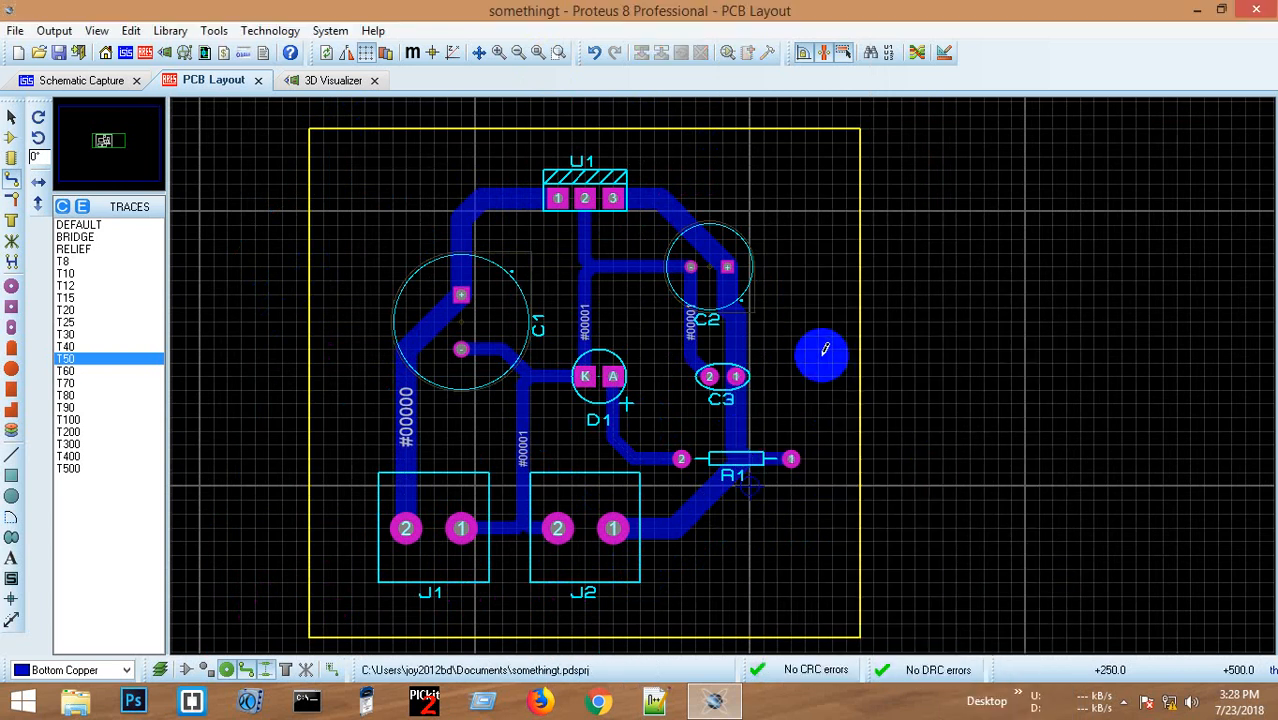
- Change the trace style to T80 on the short horizontal route ending at R1 pin 1
right_click(745, 459)
mouse_move(898, 428)
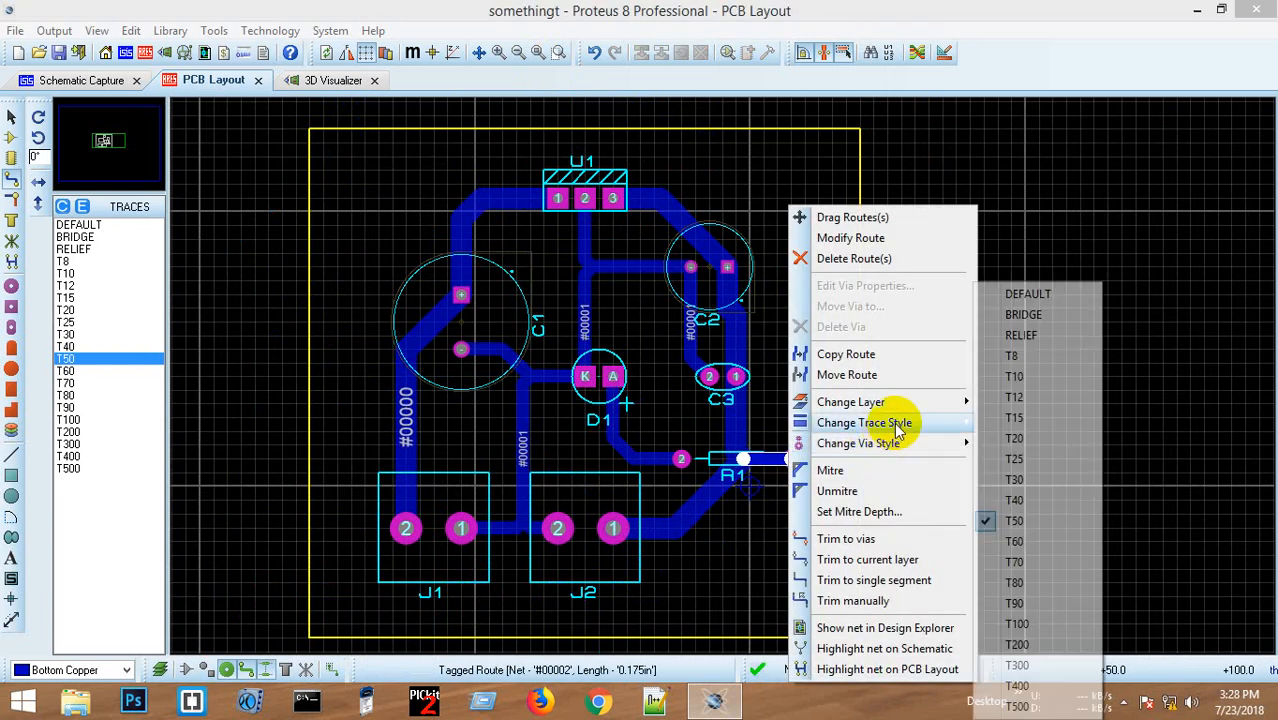
left_click(1021, 583)
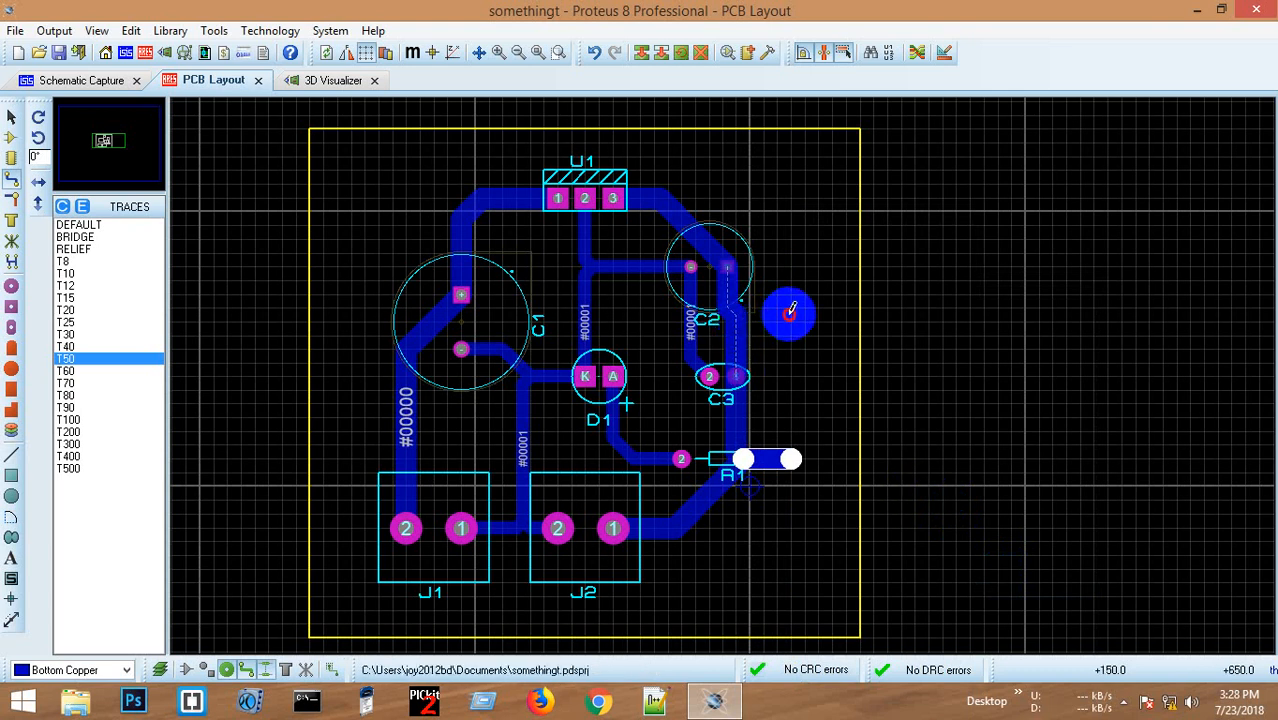
key("Delete")
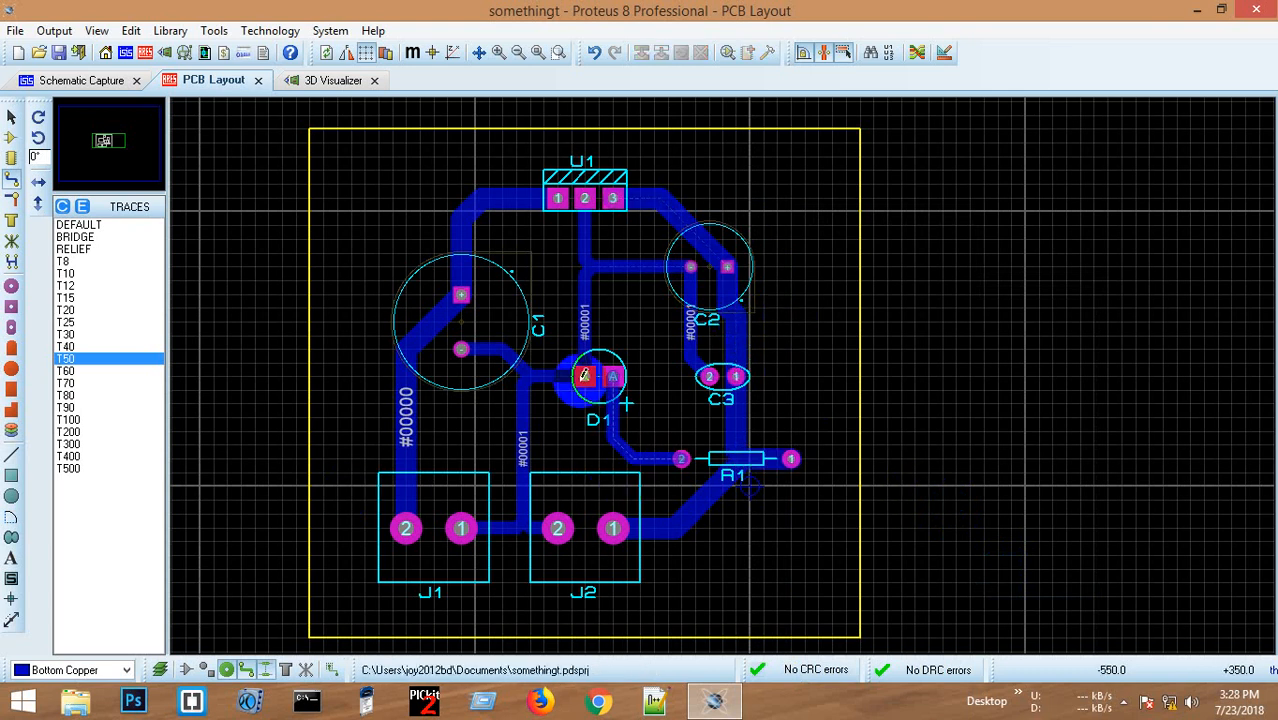
- Place a ground terminal below U1 in the schematic, wire it to the rail at U1's GND pin, and return to the PCB layout
left_click(100, 80)
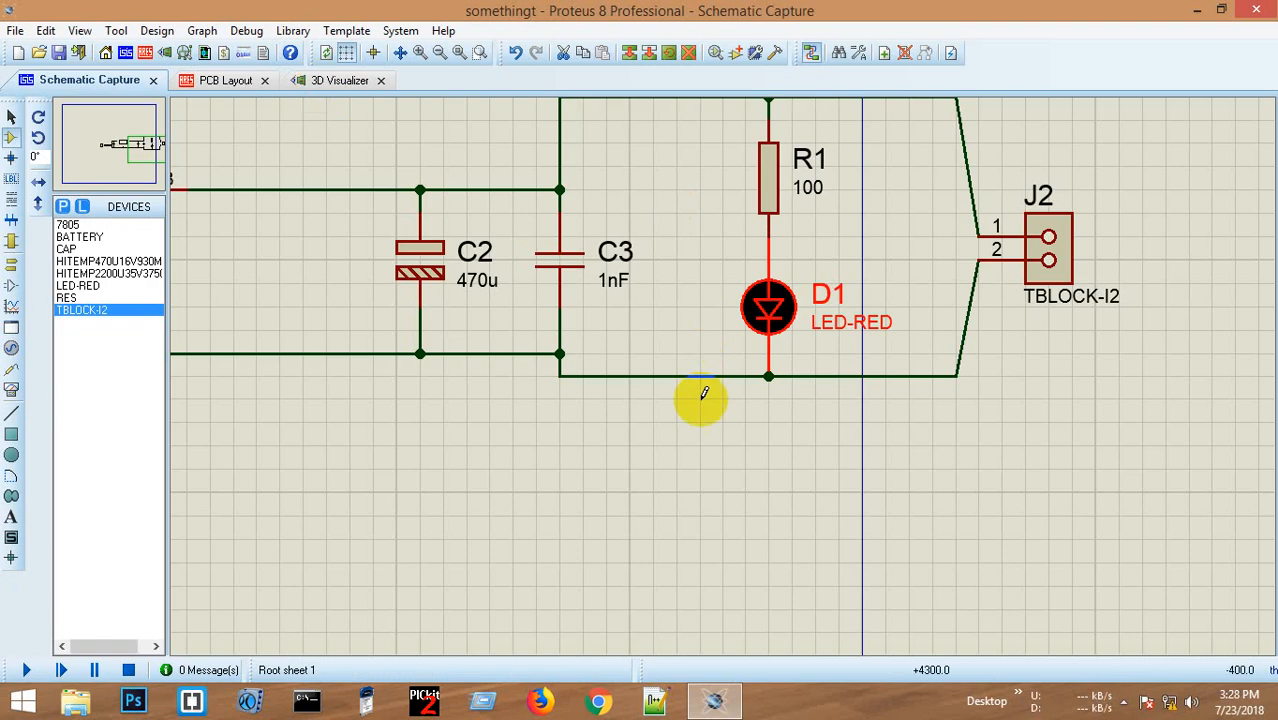
scroll(705, 390, "down", 3)
scroll(720, 375, "up", 2)
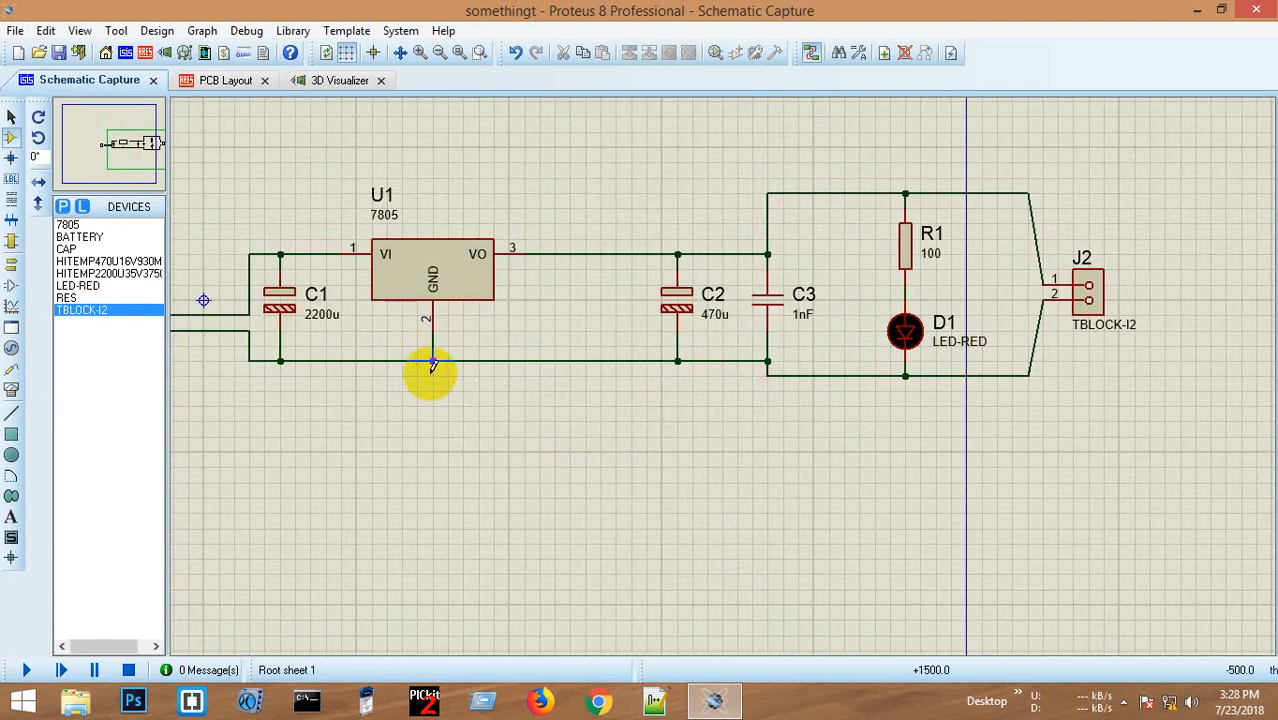
right_click(434, 436)
mouse_move(541, 445)
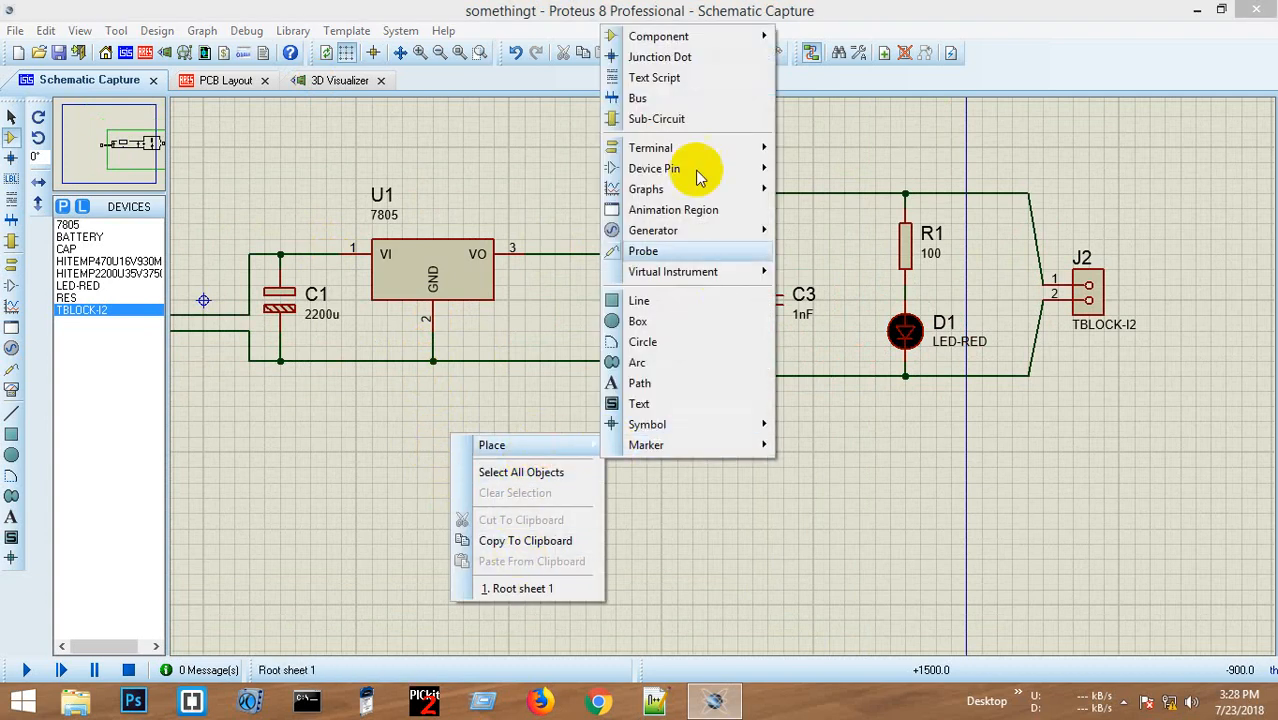
mouse_move(699, 148)
left_click(836, 251)
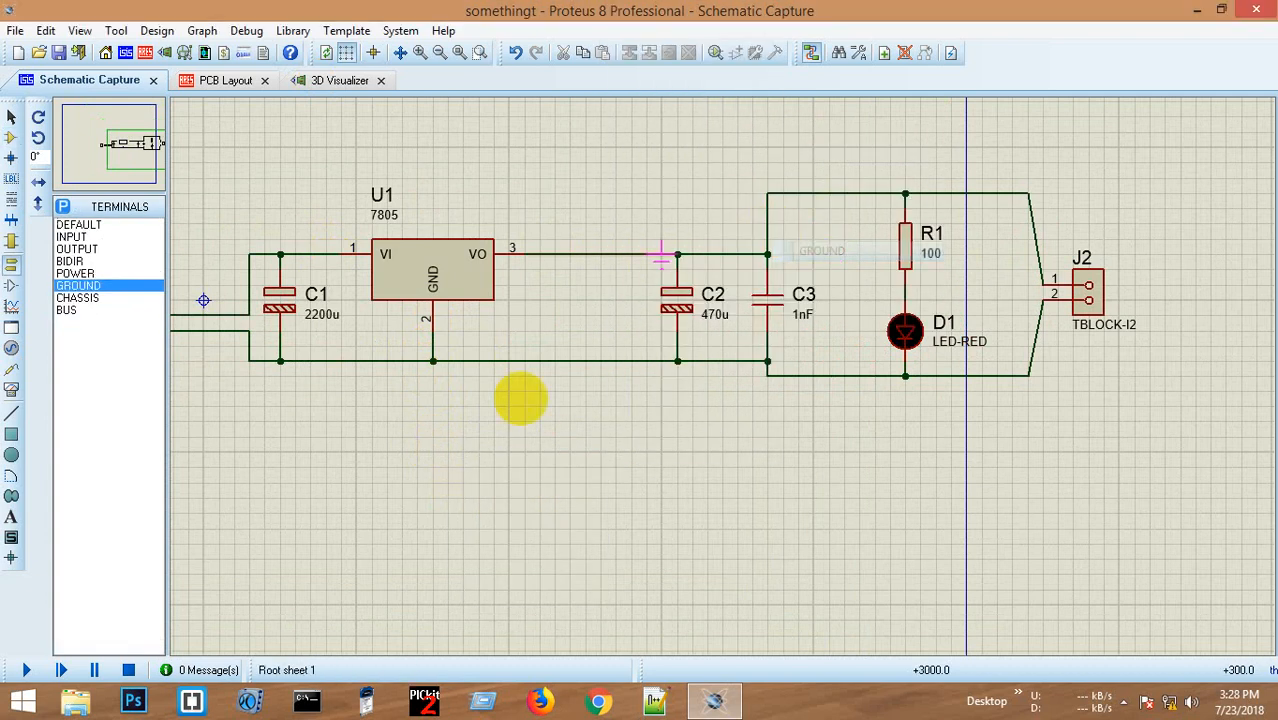
left_click(433, 455)
left_click(432, 452)
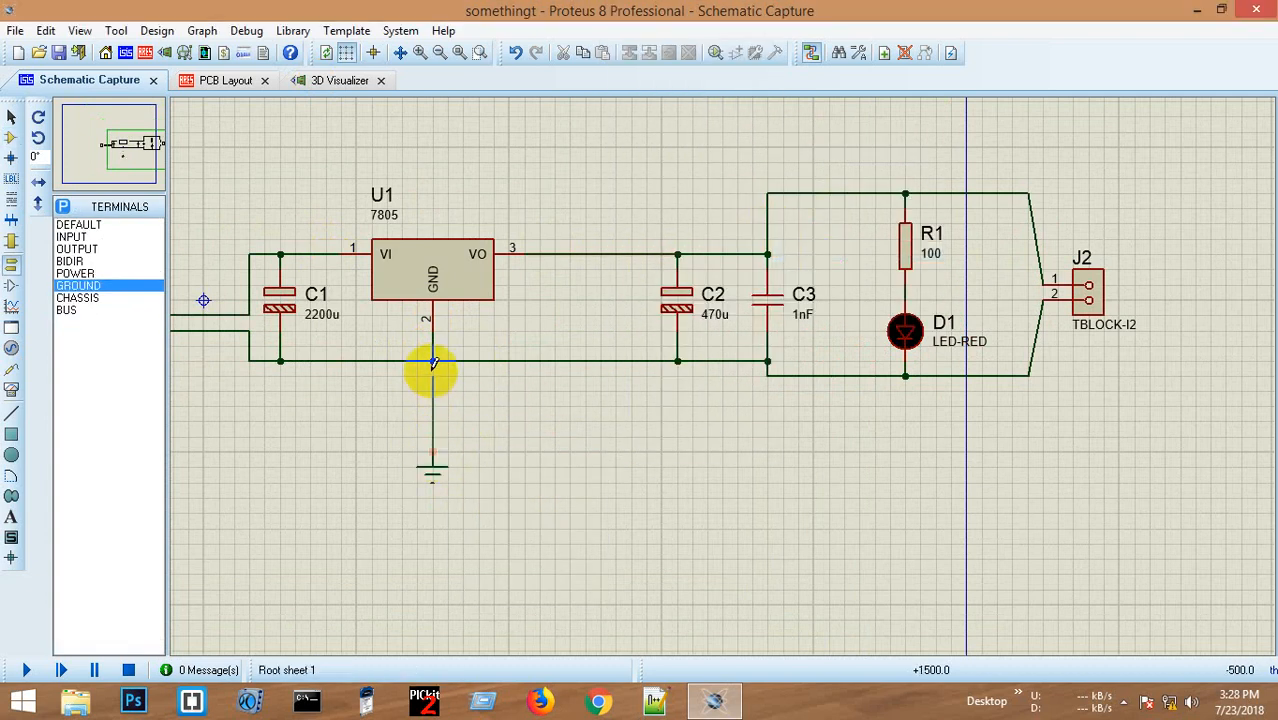
left_click(238, 79)
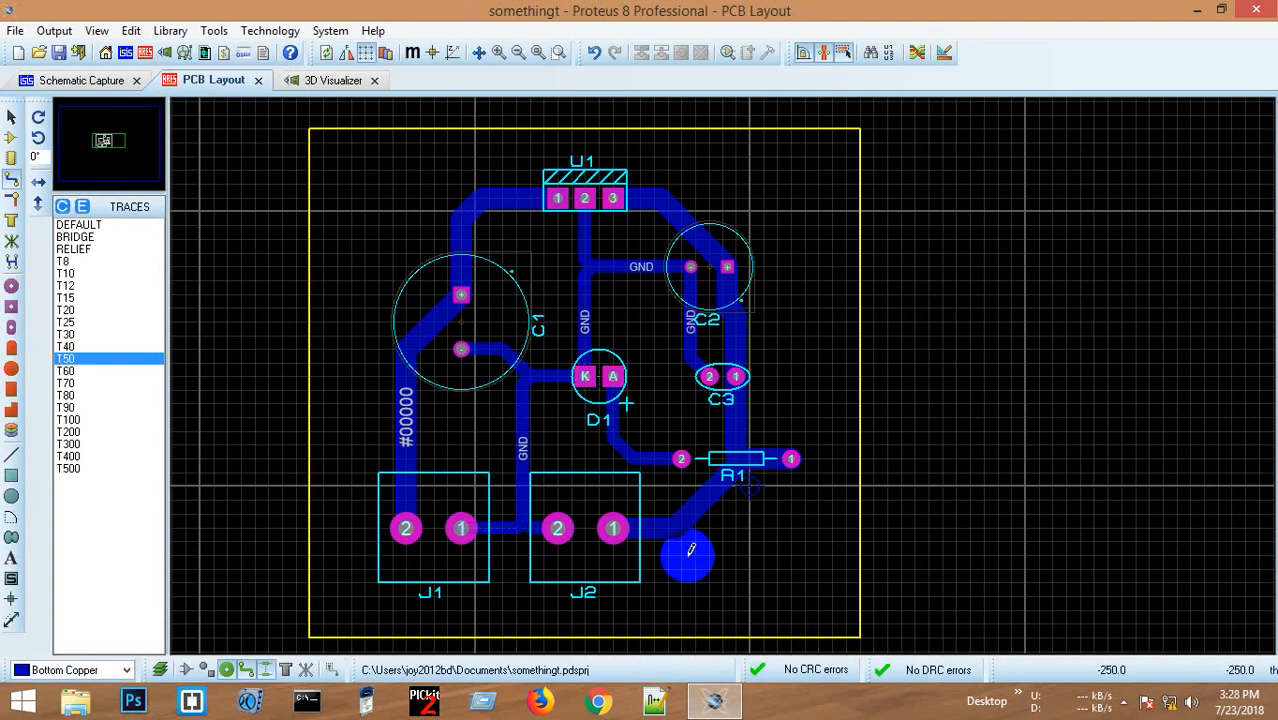
- Try the C-60-30 and C-100-45 circular through-hole pad styles on C1's positive pin
scroll(522, 371, "up", 3)
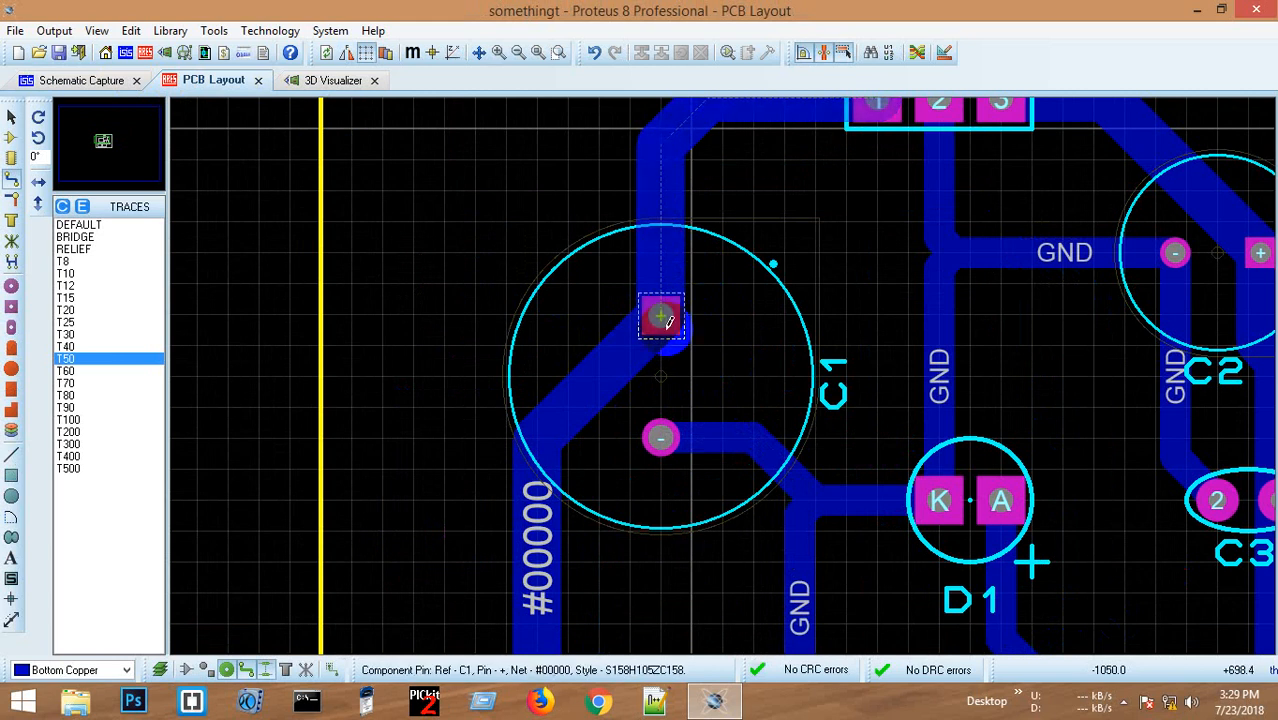
left_click(673, 320)
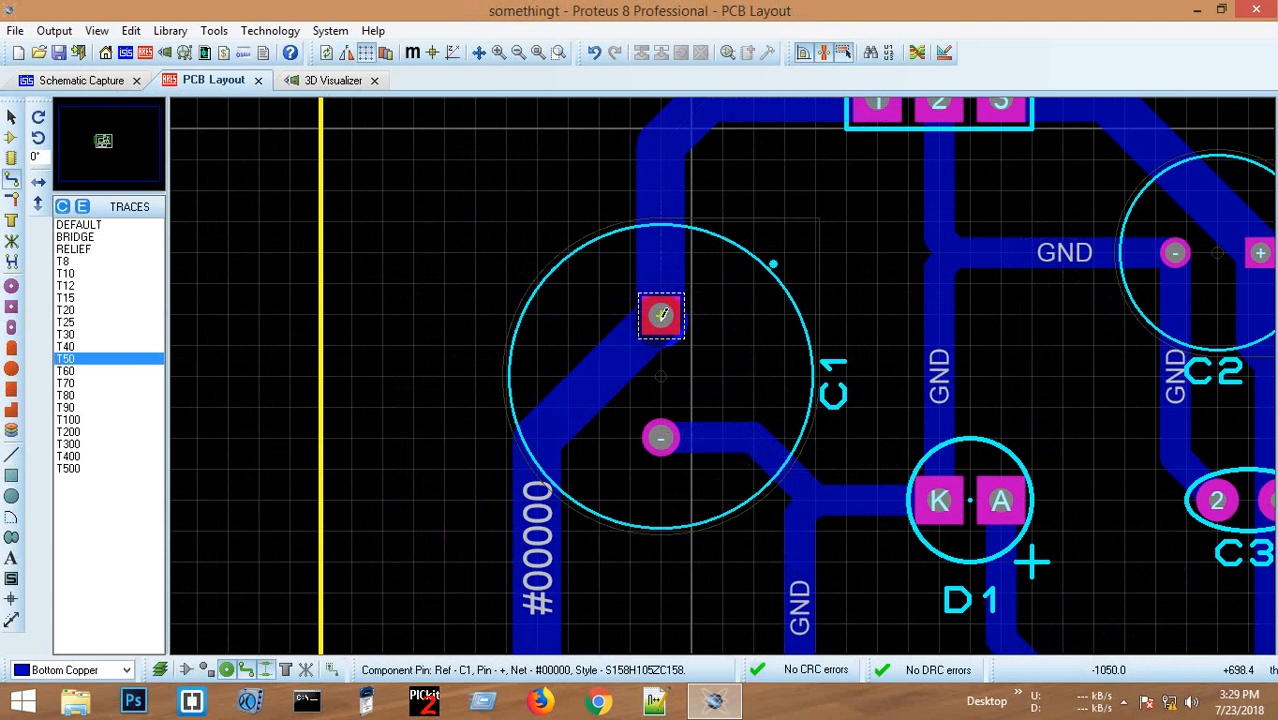
left_click(12, 287)
left_click(80, 237)
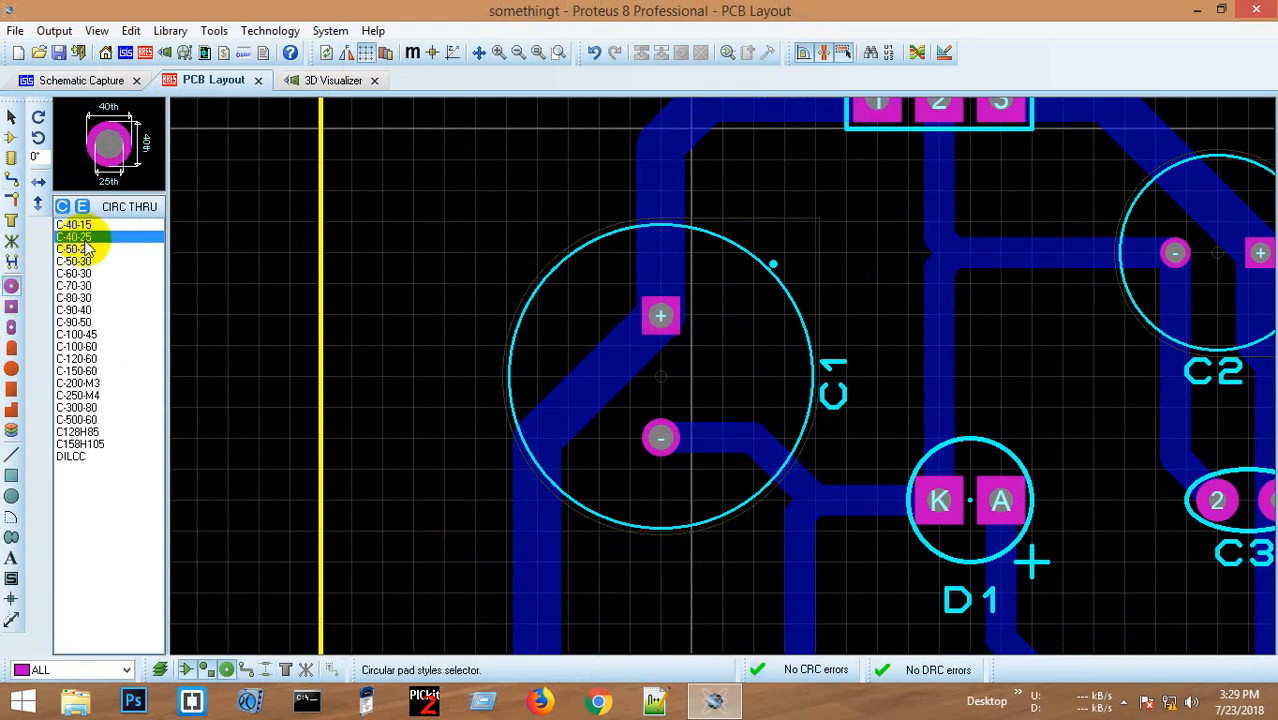
left_click(75, 273)
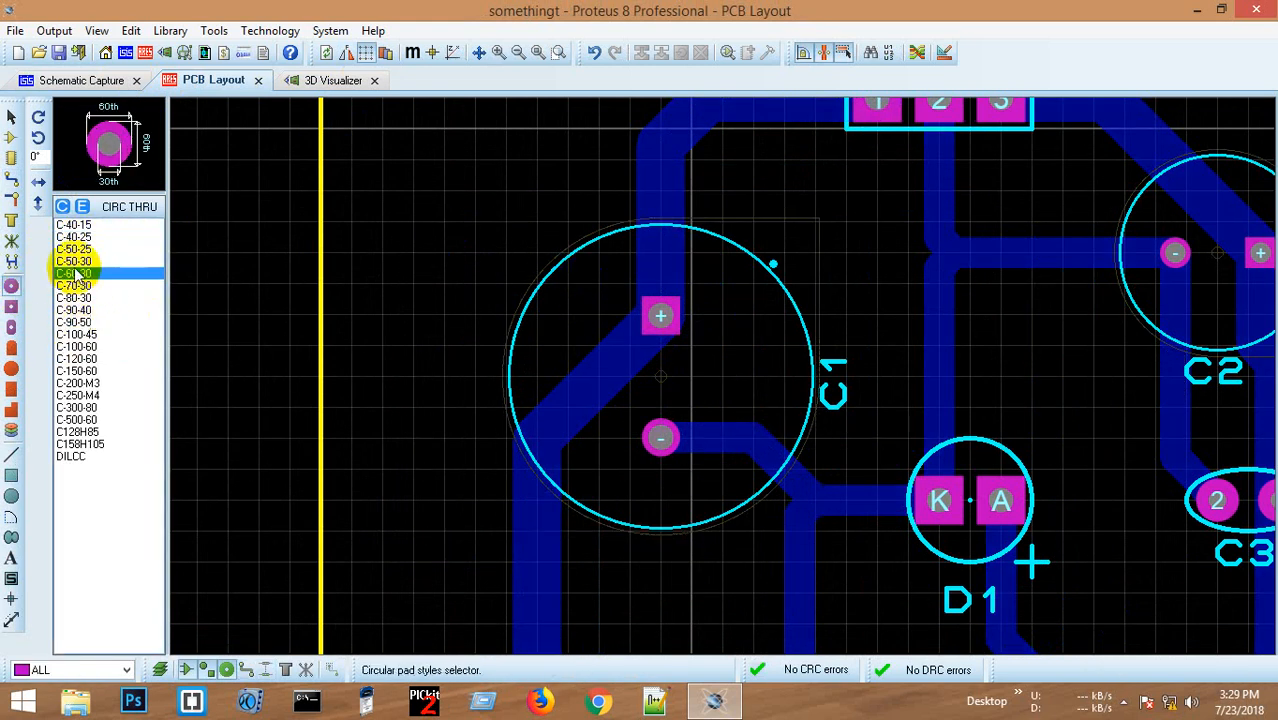
left_click(660, 282)
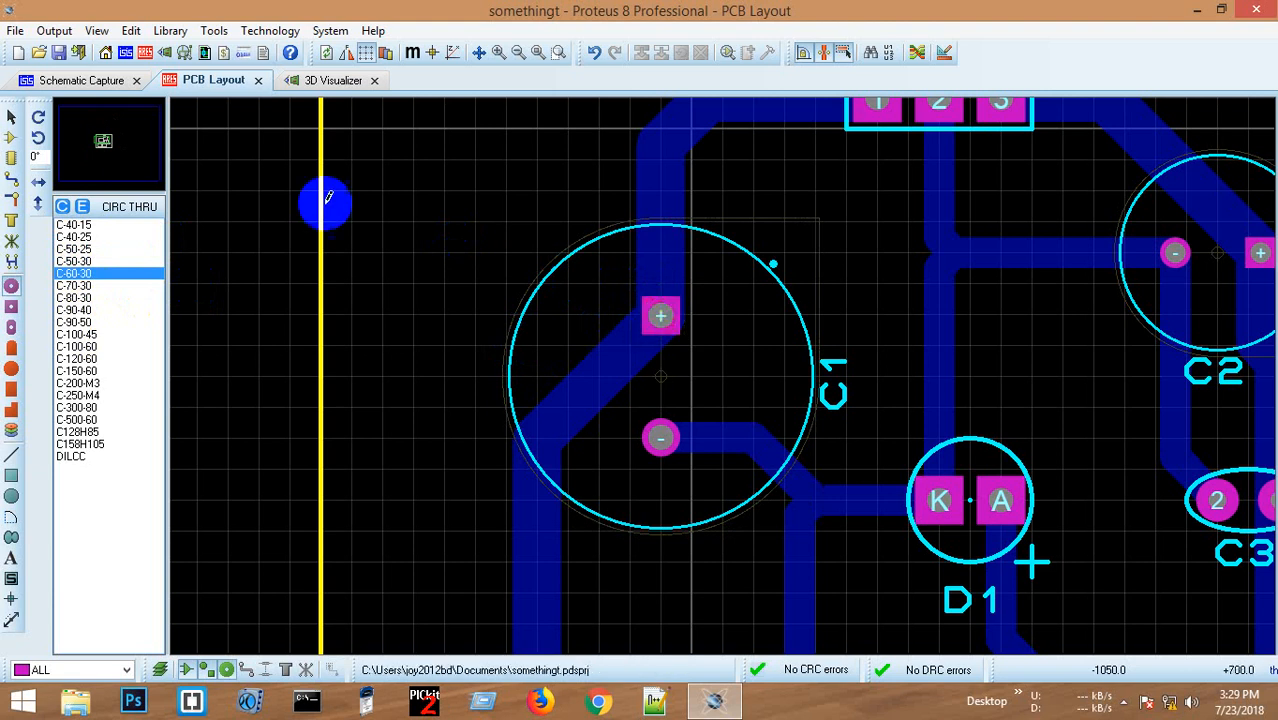
left_click(85, 334)
left_click(650, 316)
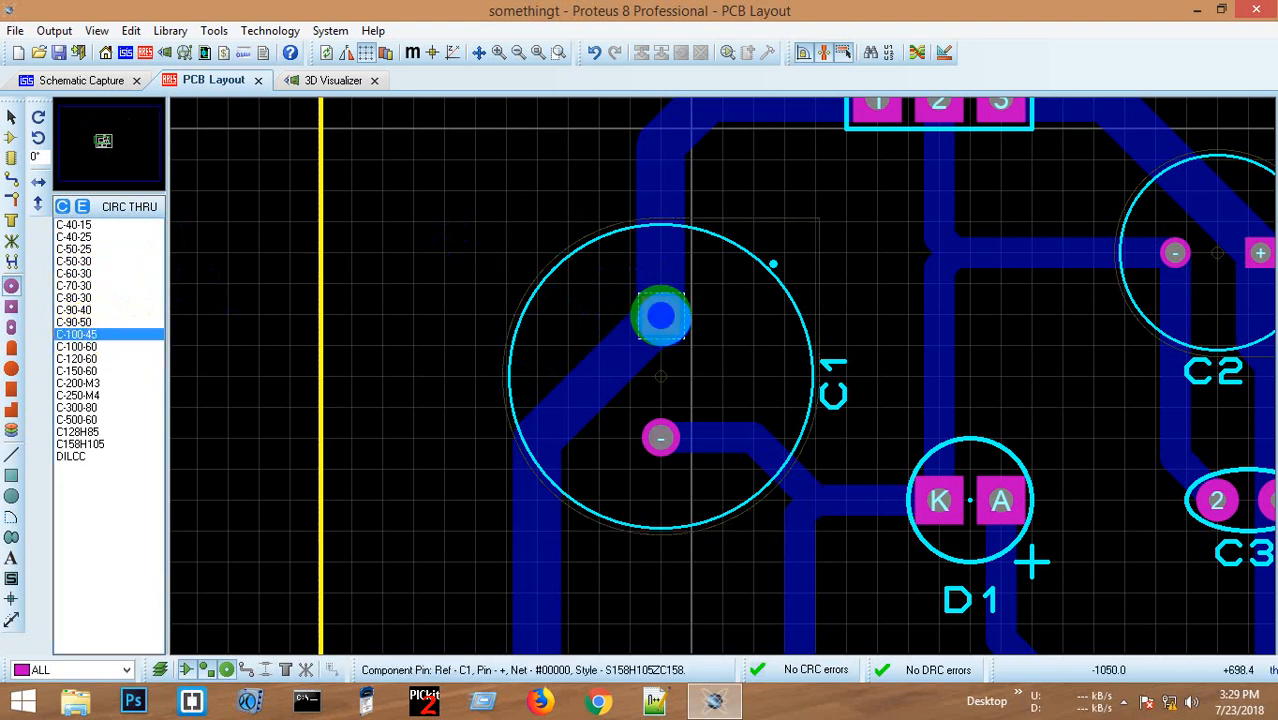
- Apply the C-120-60 circular through-hole pad style to both the positive and negative pins of C1
left_click(85, 358)
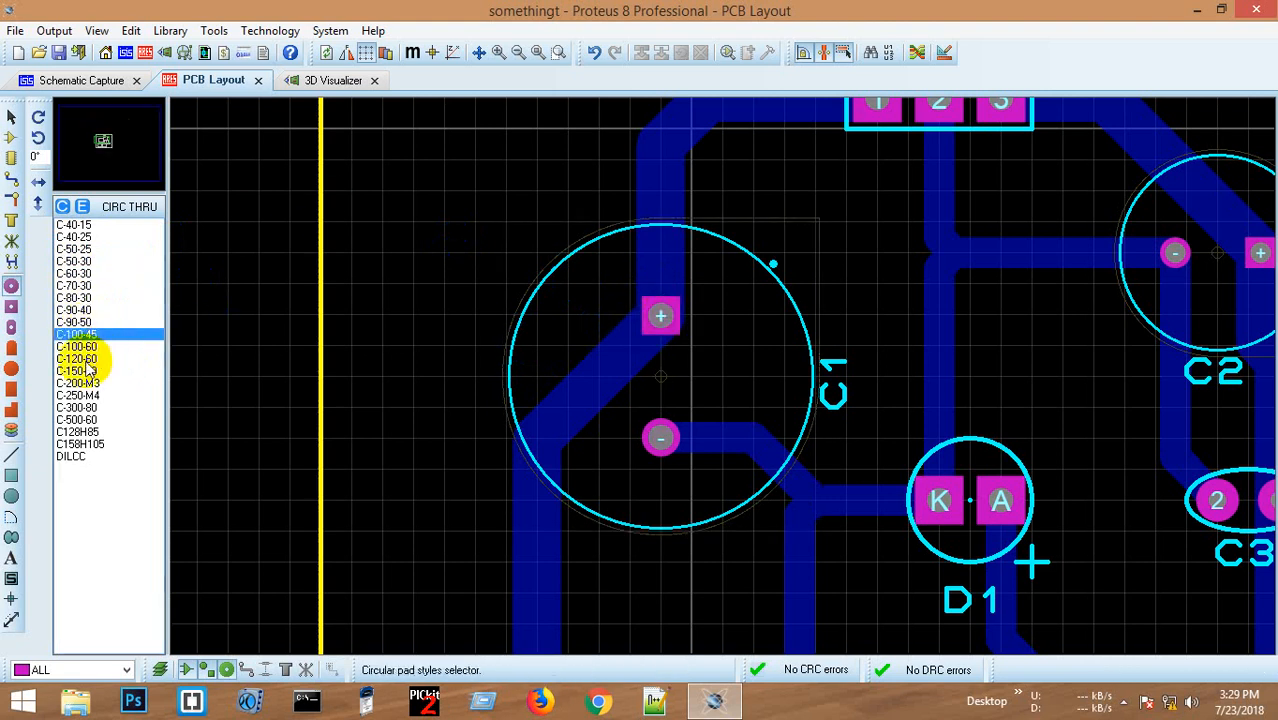
left_click(661, 316)
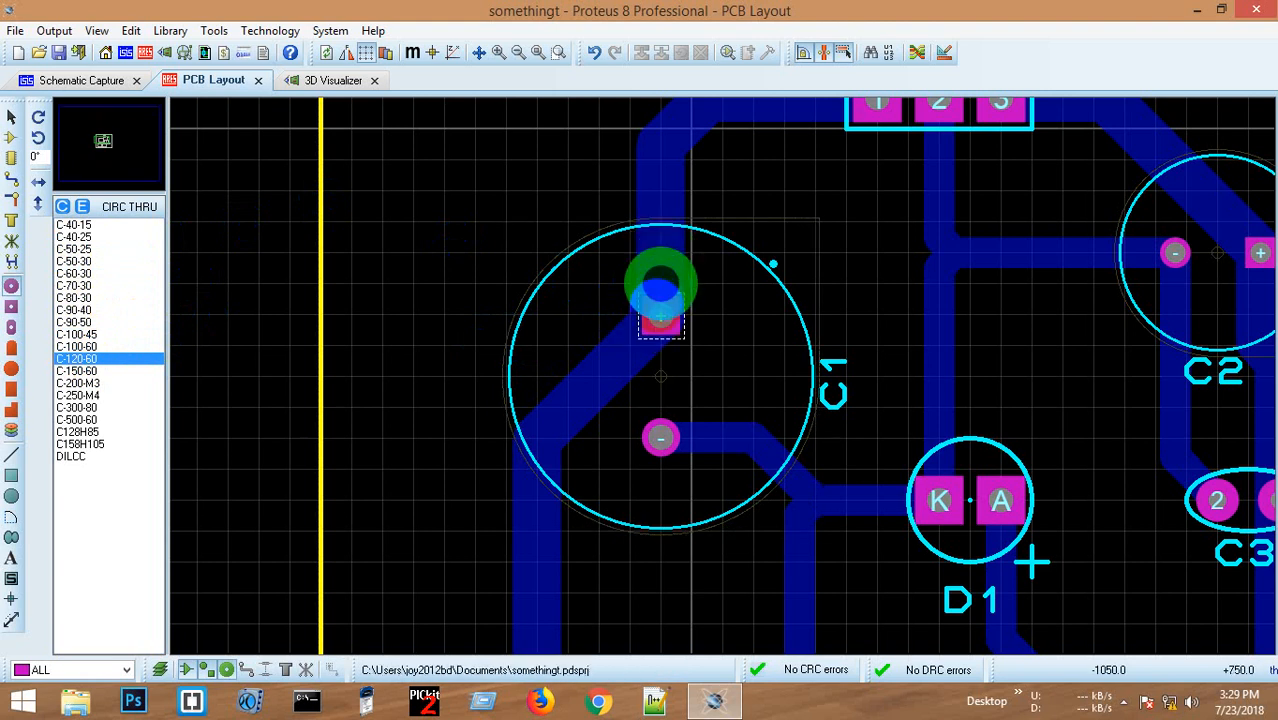
left_click(660, 316)
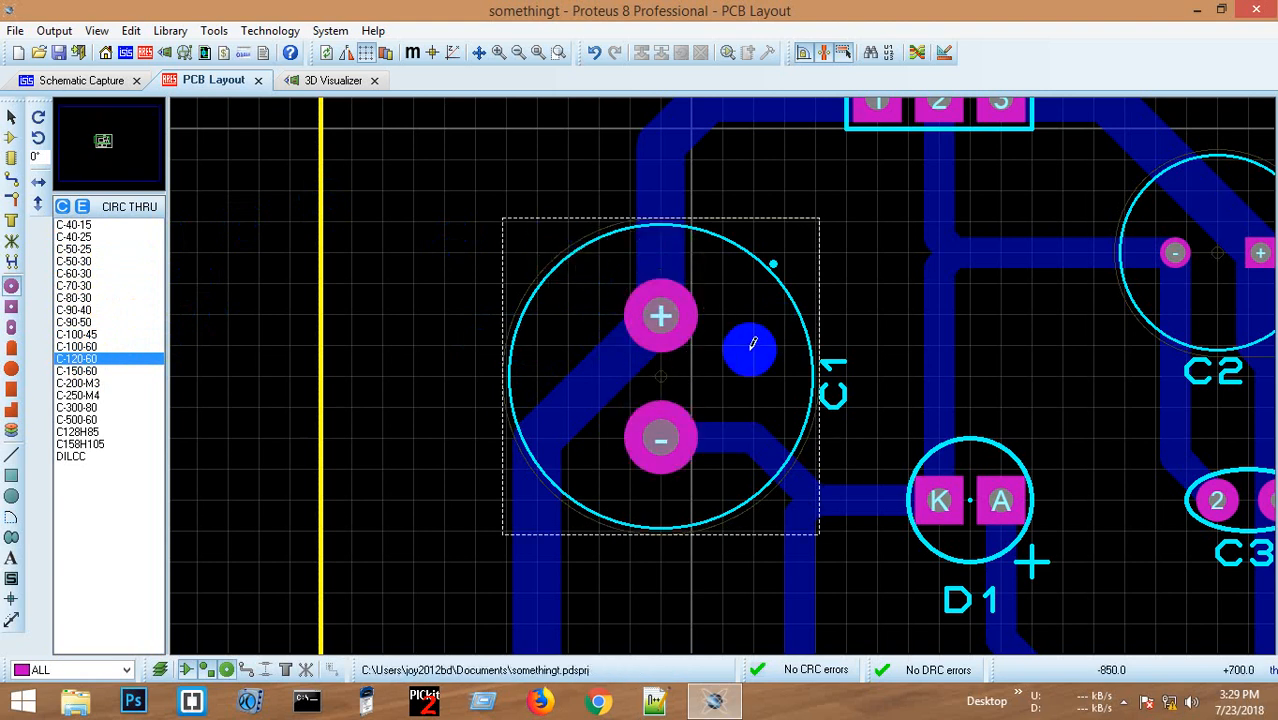
- Apply the C-90-50 circular through-hole pad style to C2's negative pin
scroll(748, 348, "down", 2)
scroll(859, 372, "up", 1)
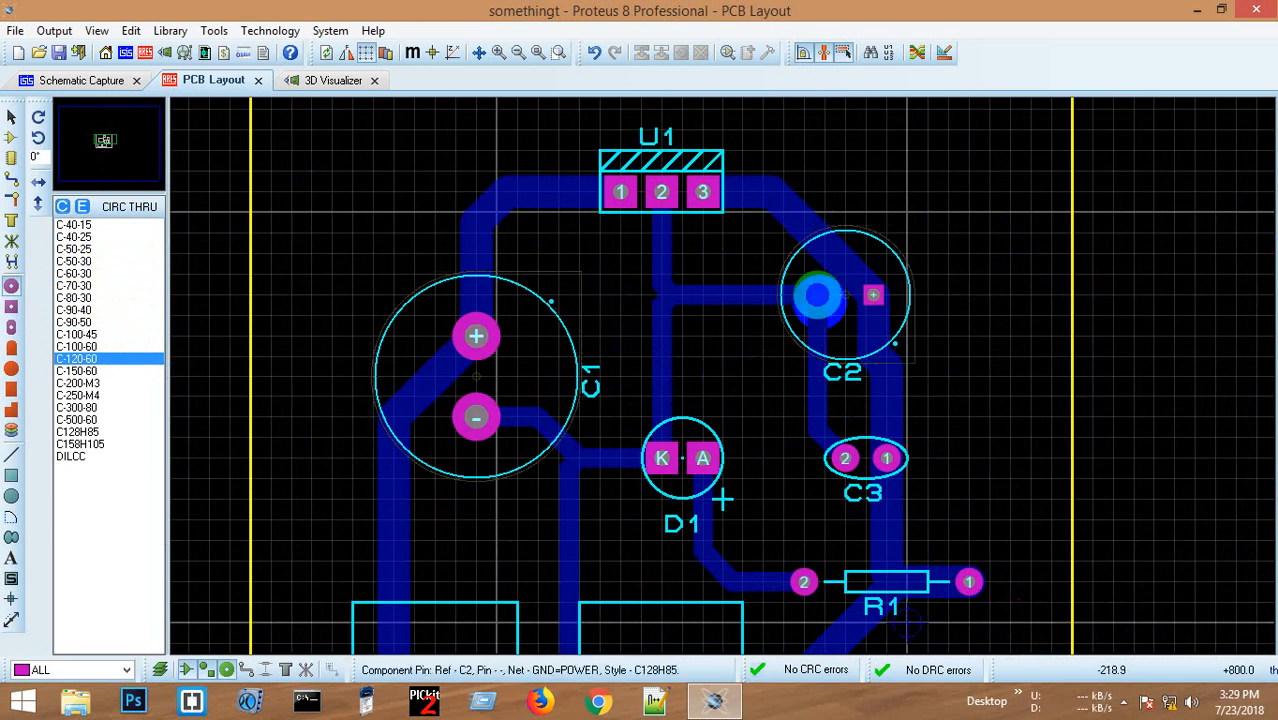
left_click(76, 322)
left_click(826, 288)
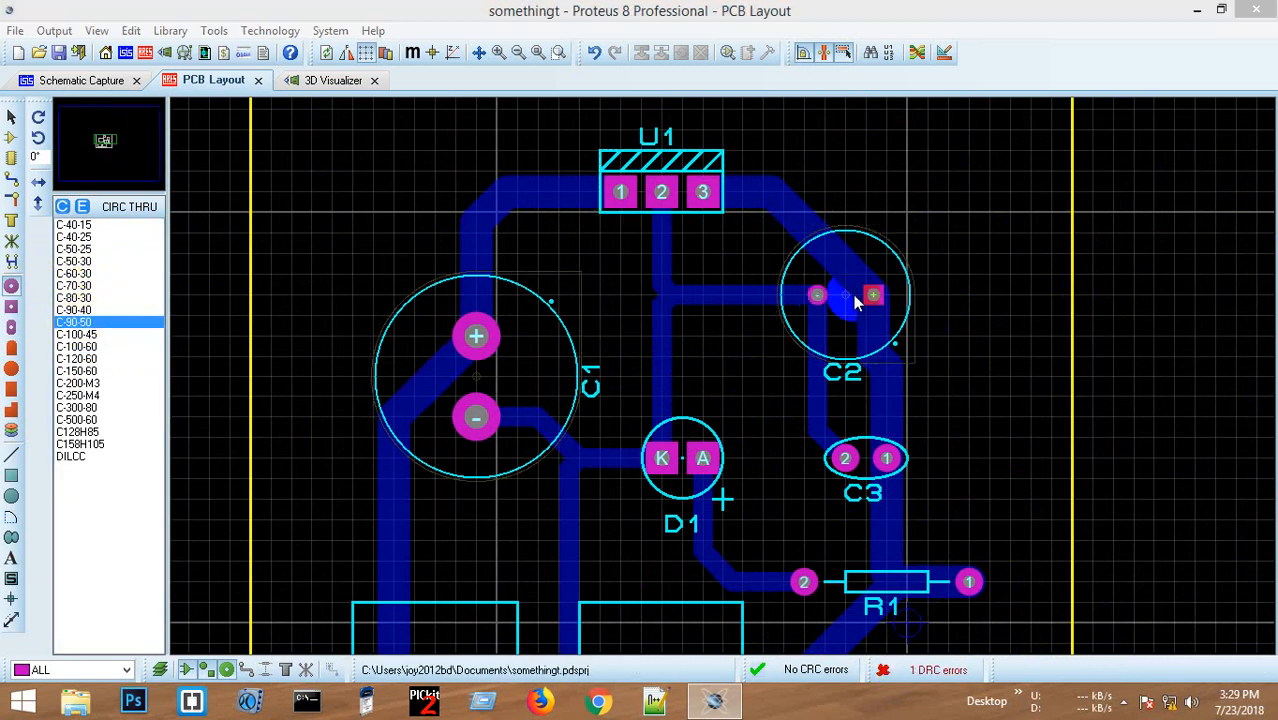
left_click(632, 388)
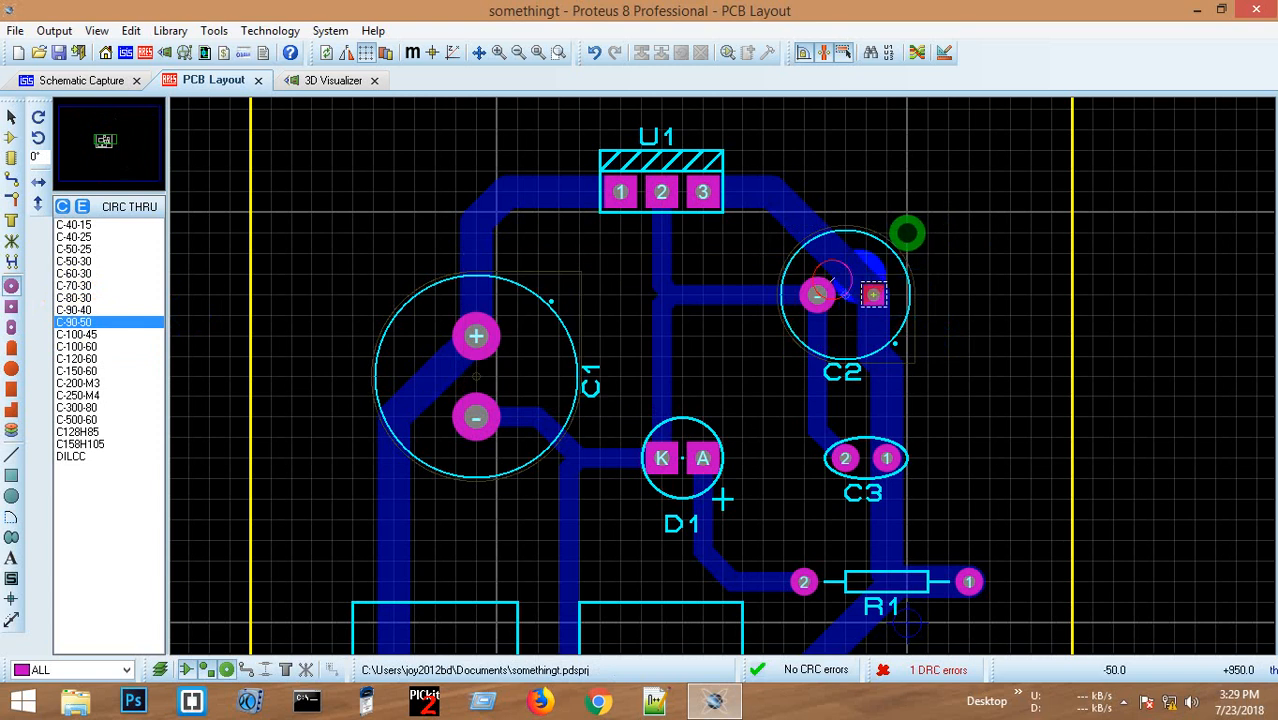
- Drag the diagonal route between U1 pin 3 and C2's positive pin outward, clear of C2's enlarged negative pad
scroll(862, 330, "up", 1)
scroll(723, 377, "up", 1)
scroll(723, 377, "down", 1)
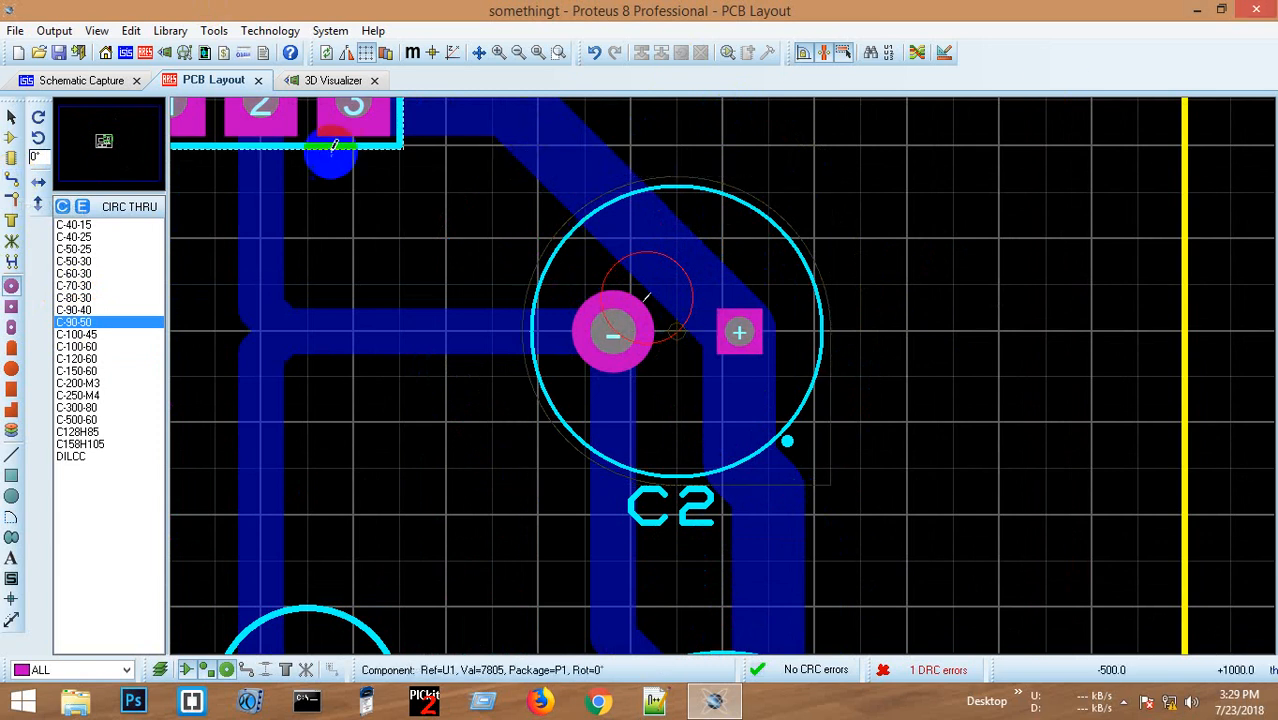
left_click(17, 185)
right_click(660, 252)
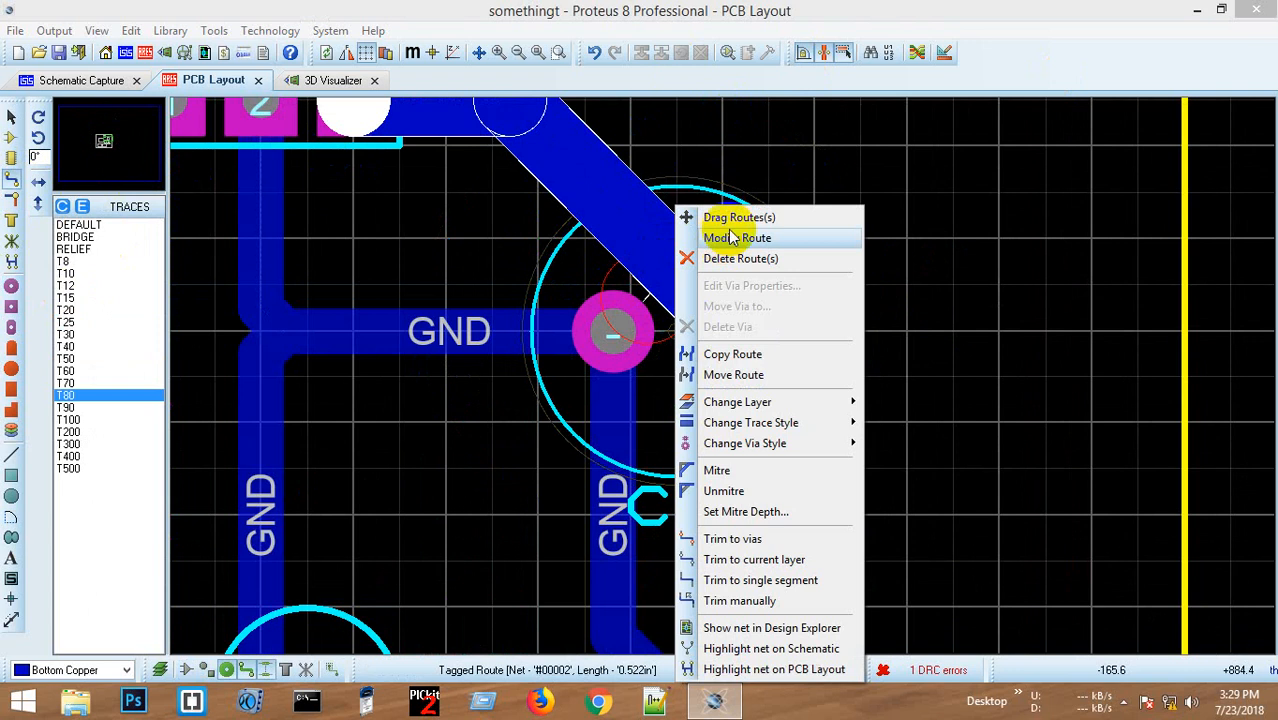
left_click(705, 213)
left_click(727, 207)
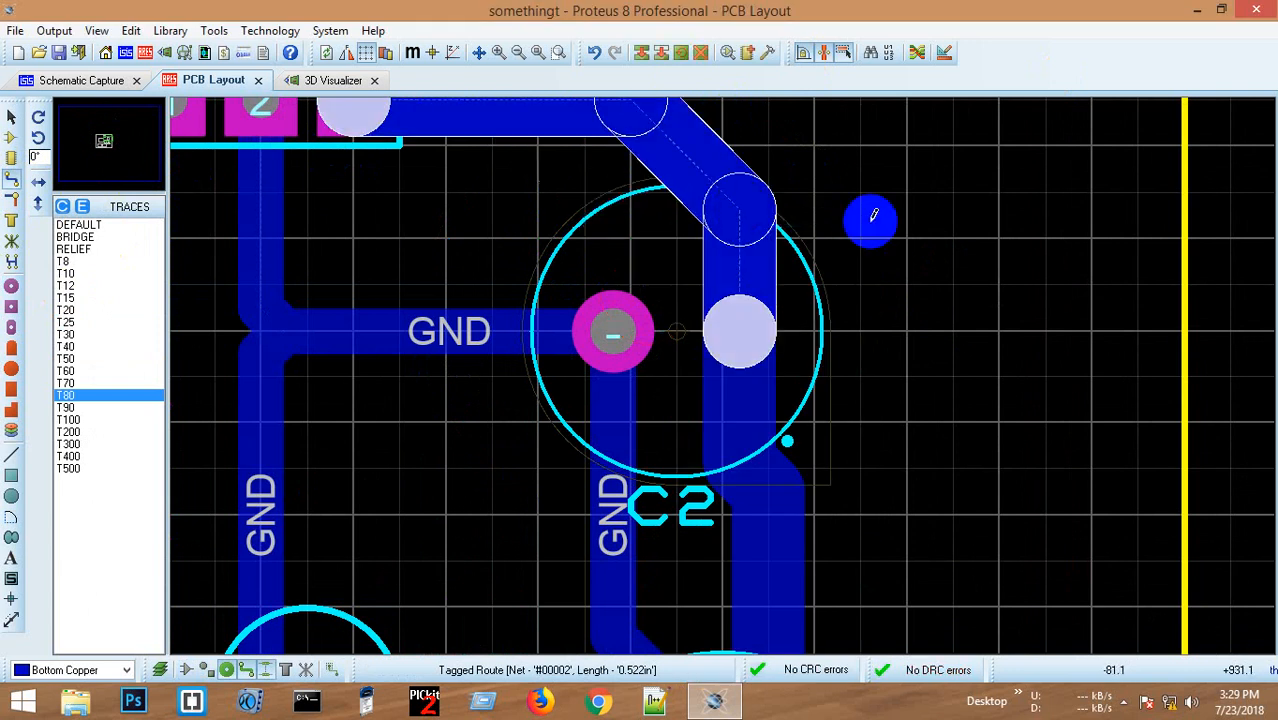
- Apply the C-90-50 circular through-hole pad style to C2's positive pin
left_click(12, 288)
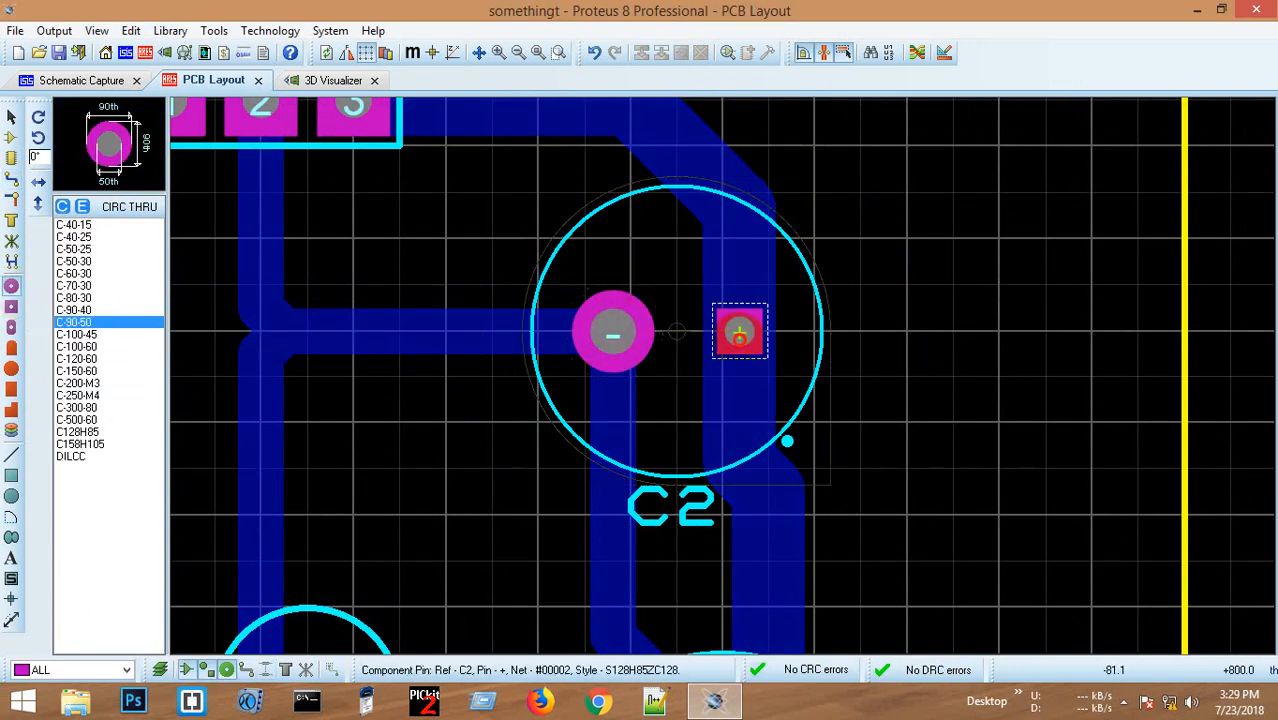
left_click(739, 334)
- Examine the pads and traces across the board, inspect the assembled board in the 3D Visualizer, and return to the PCB layout
scroll(765, 348, "down", 2)
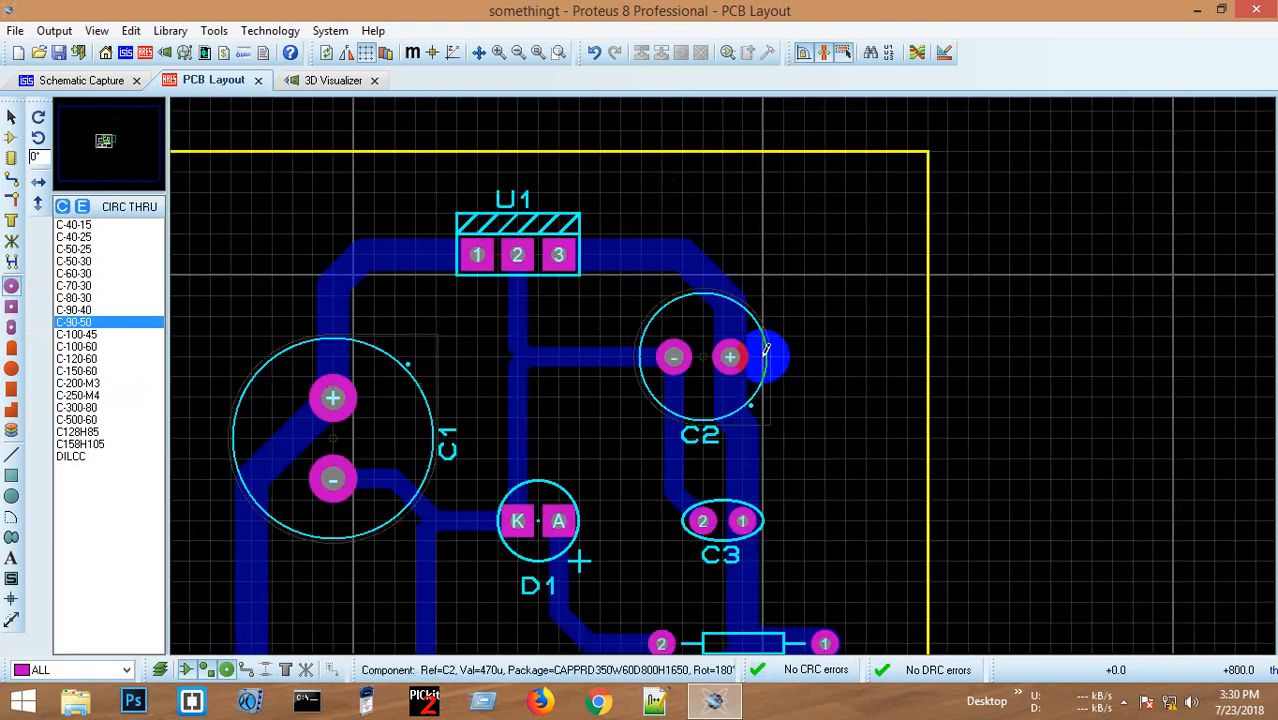
scroll(765, 480, "down", 3)
scroll(736, 471, "up", 5)
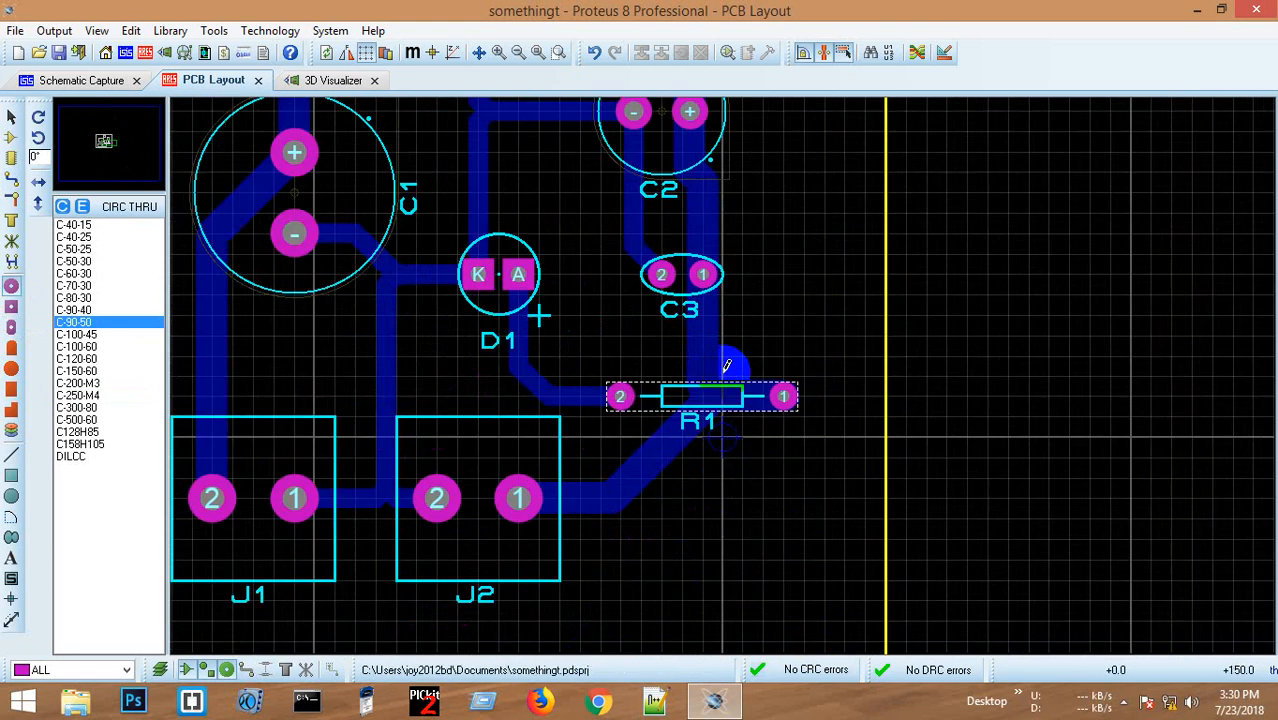
scroll(677, 376, "down", 2)
scroll(615, 345, "down", 1)
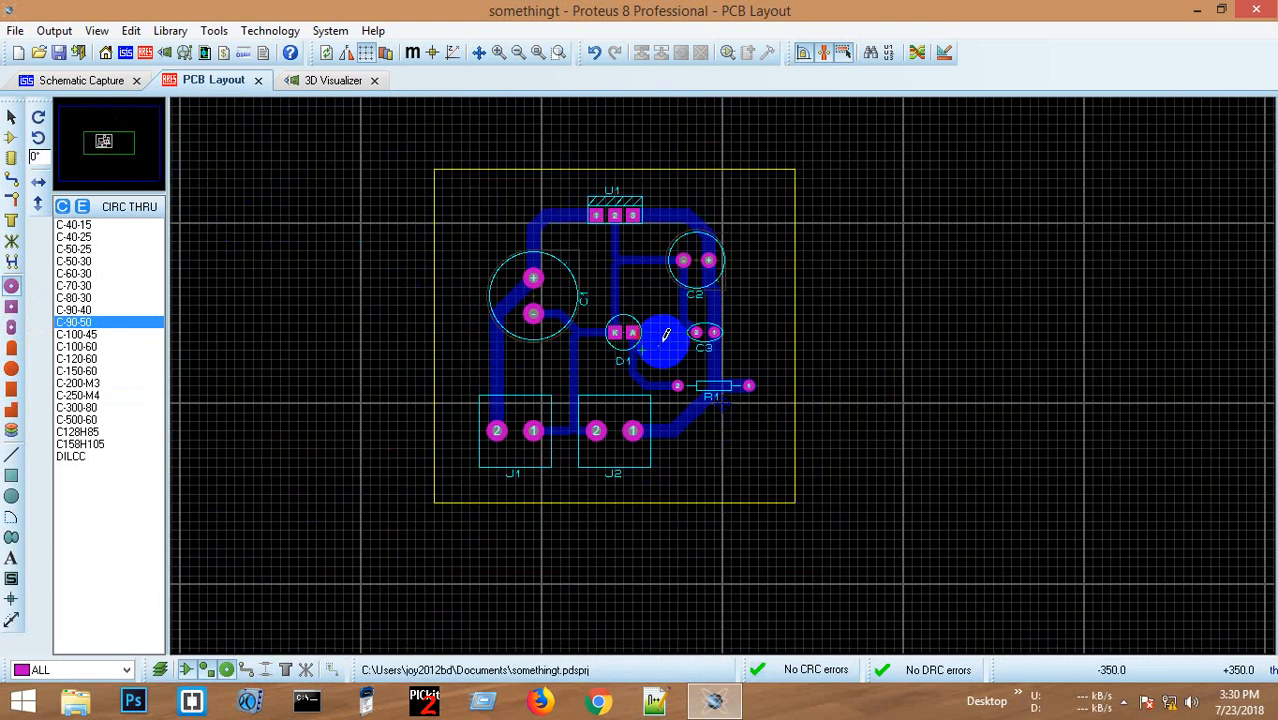
scroll(653, 337, "up", 1)
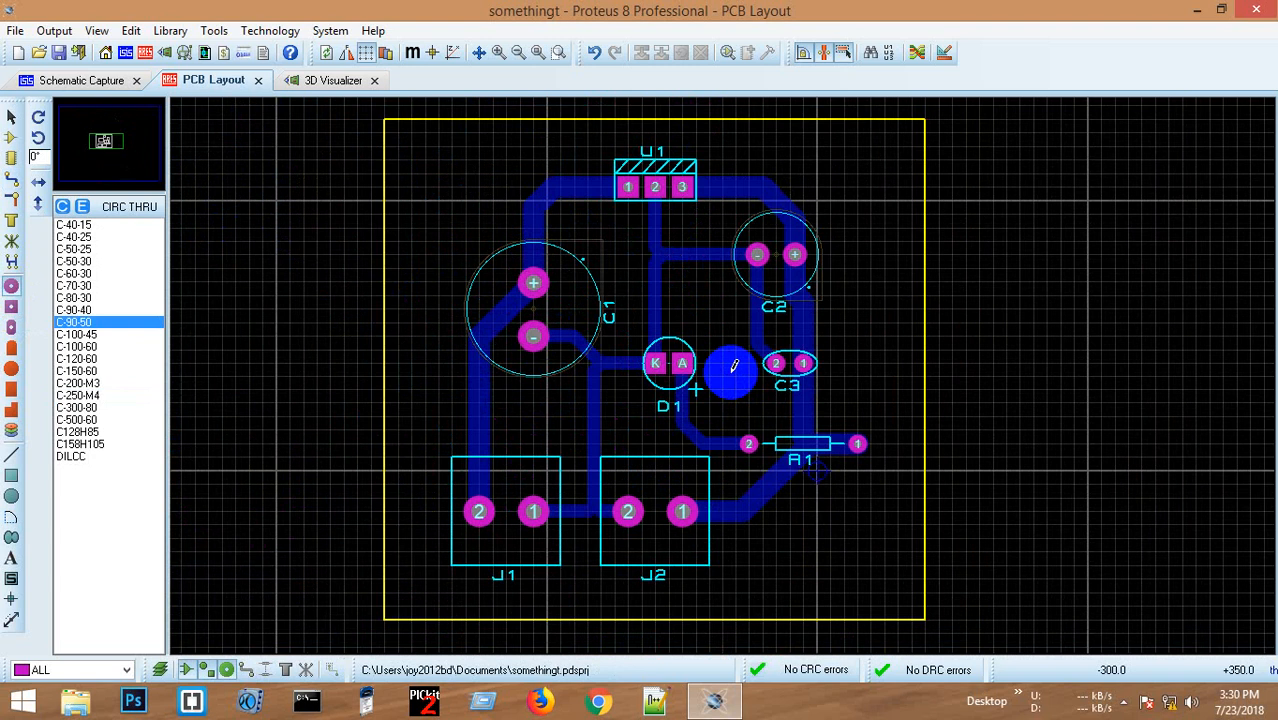
left_click(312, 80)
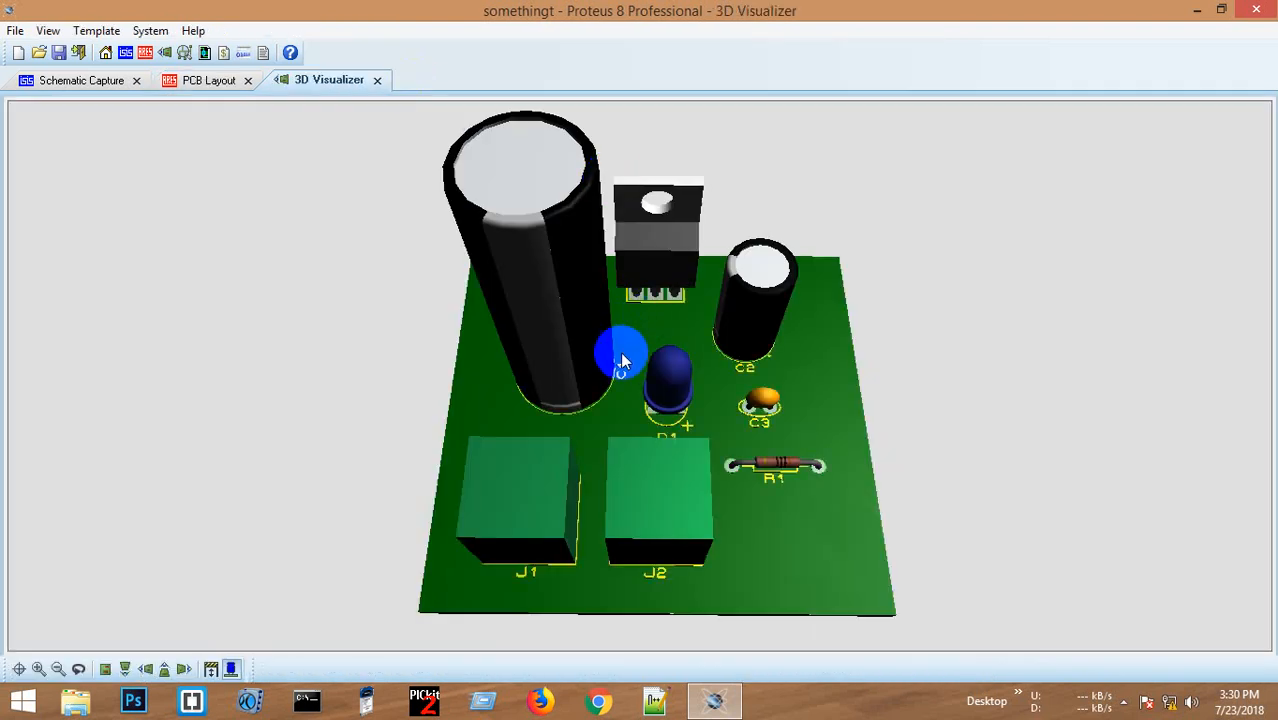
left_click_drag(621, 354, 640, 376)
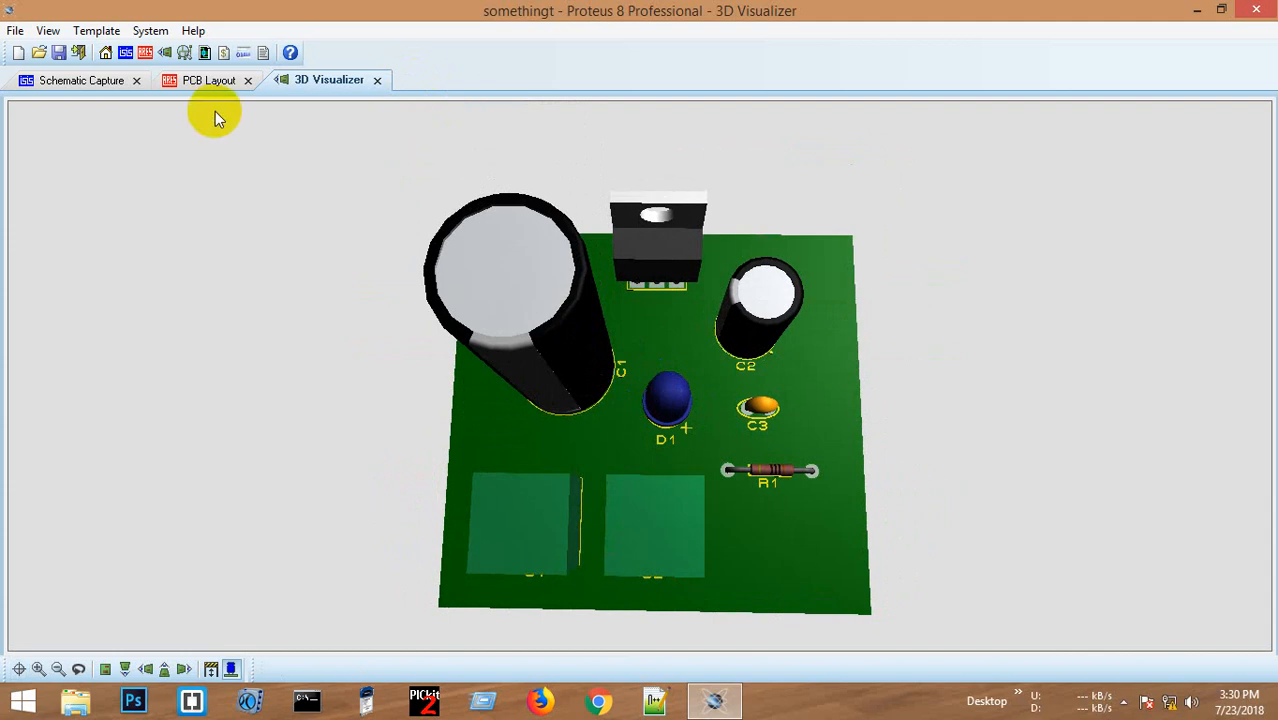
left_click(200, 86)
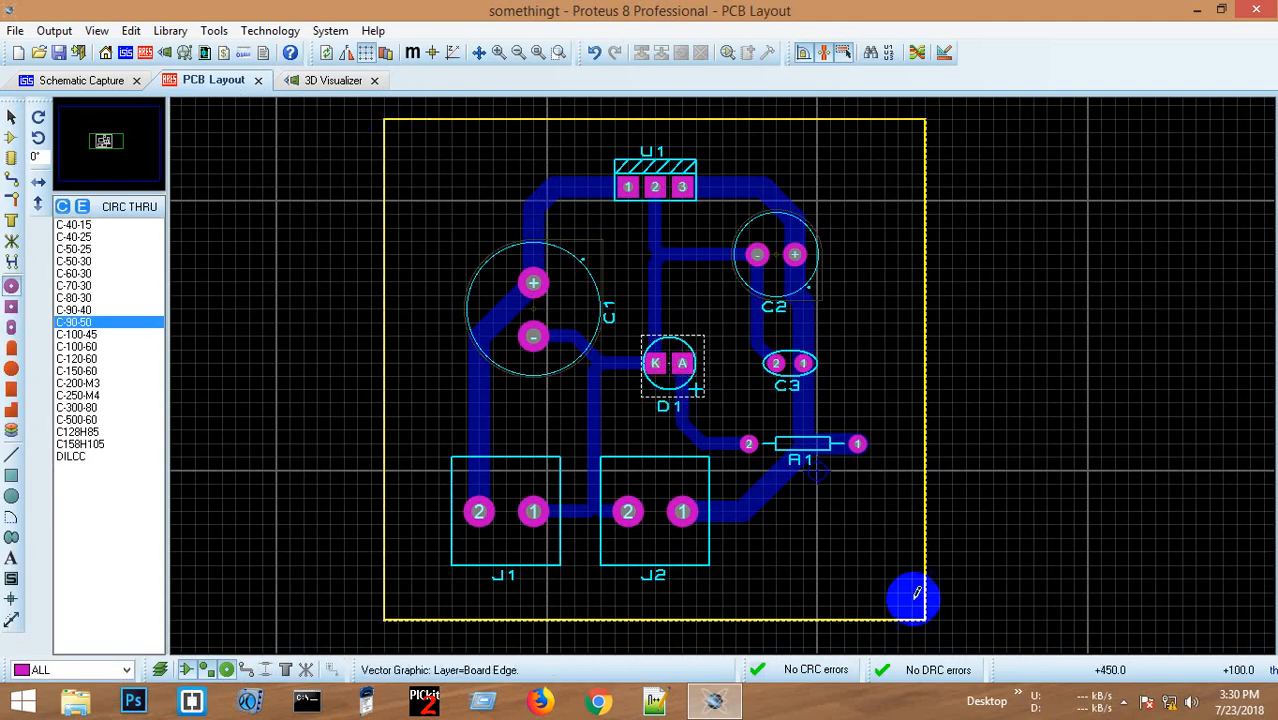
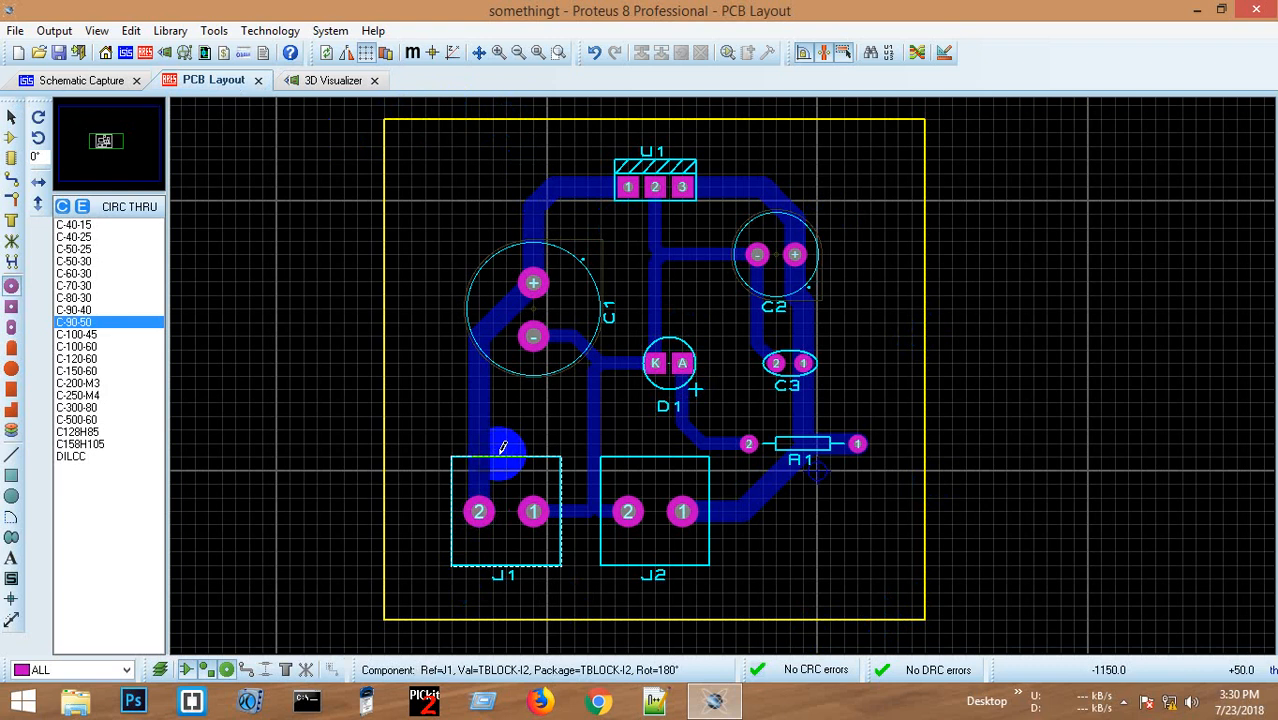
left_click(13, 226)
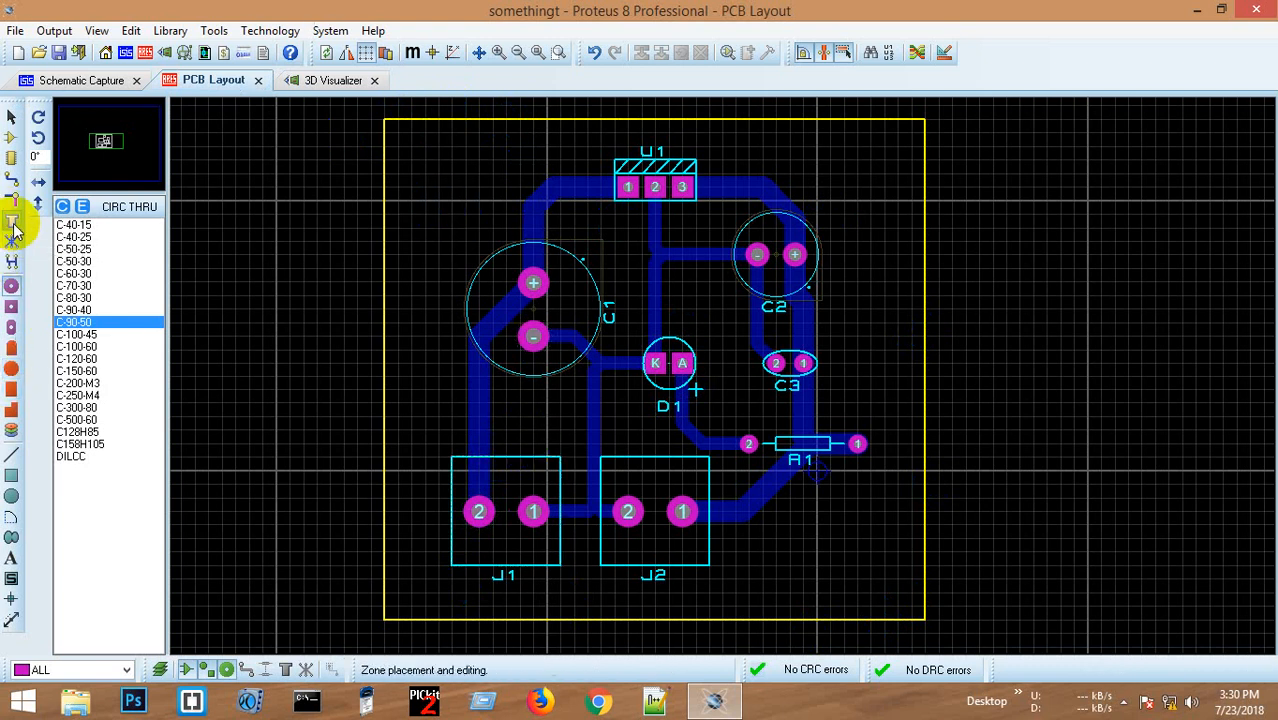
left_click(88, 670)
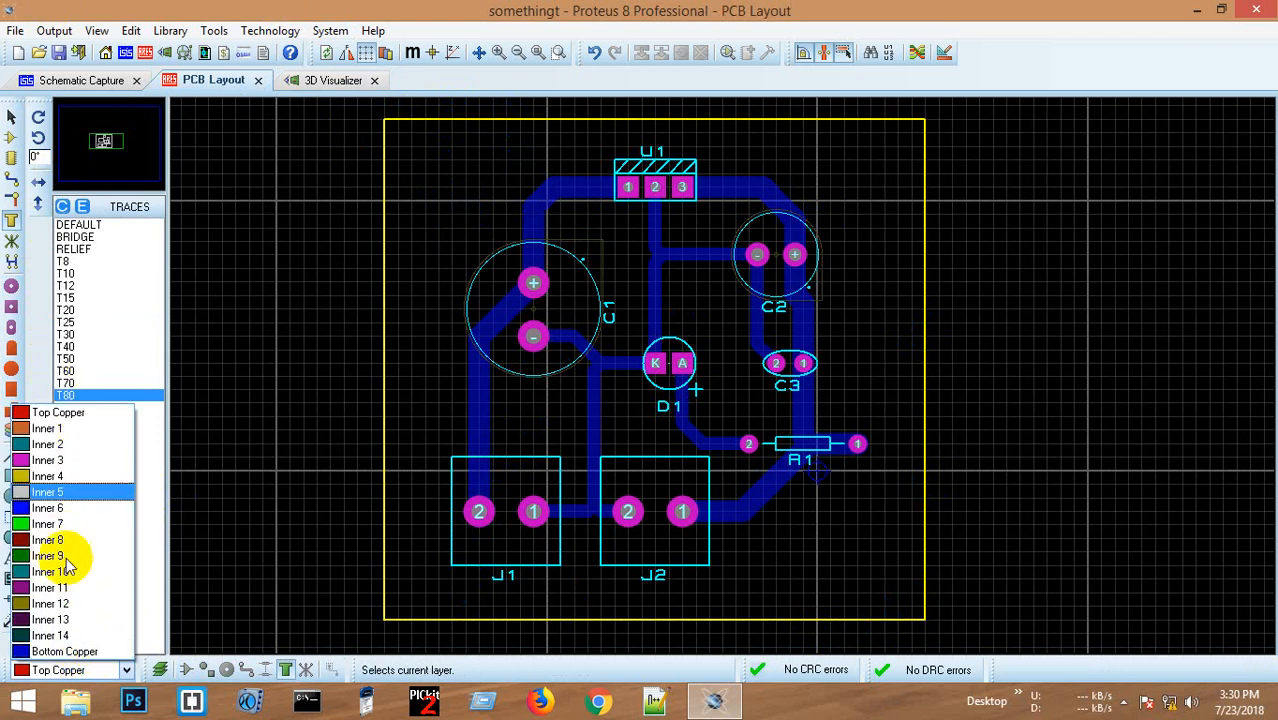
left_click(196, 361)
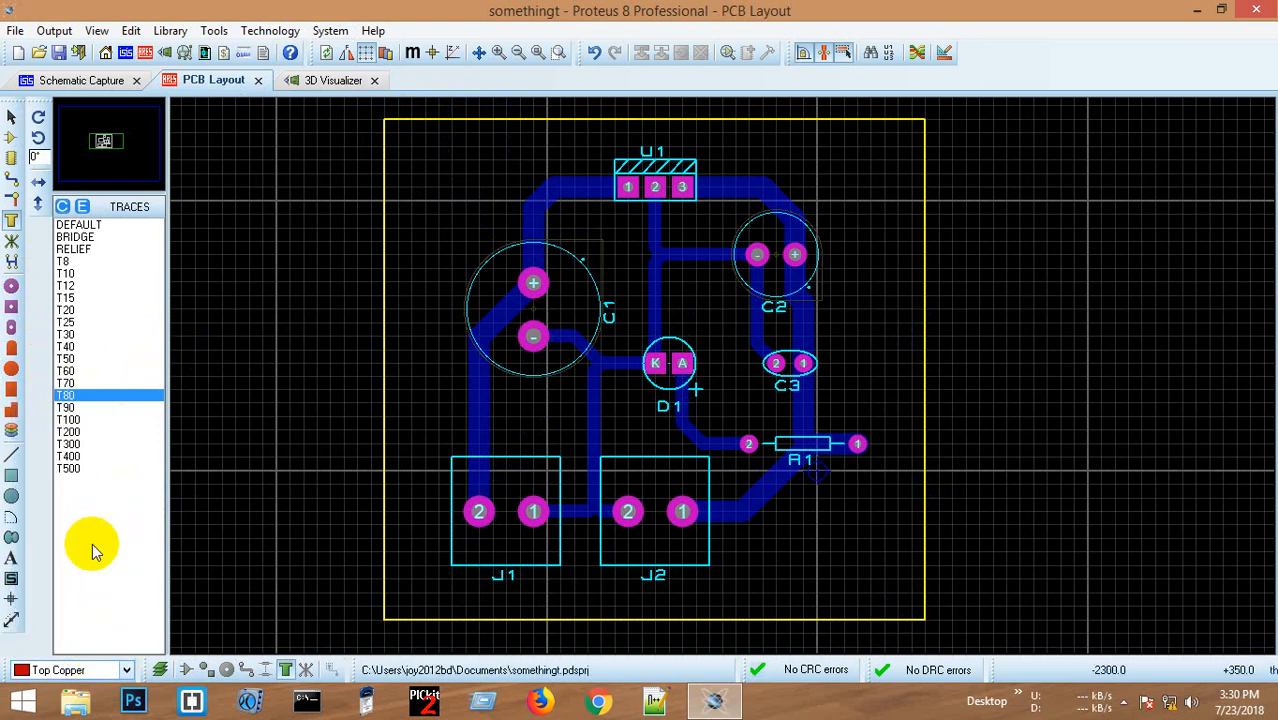
left_click(59, 670)
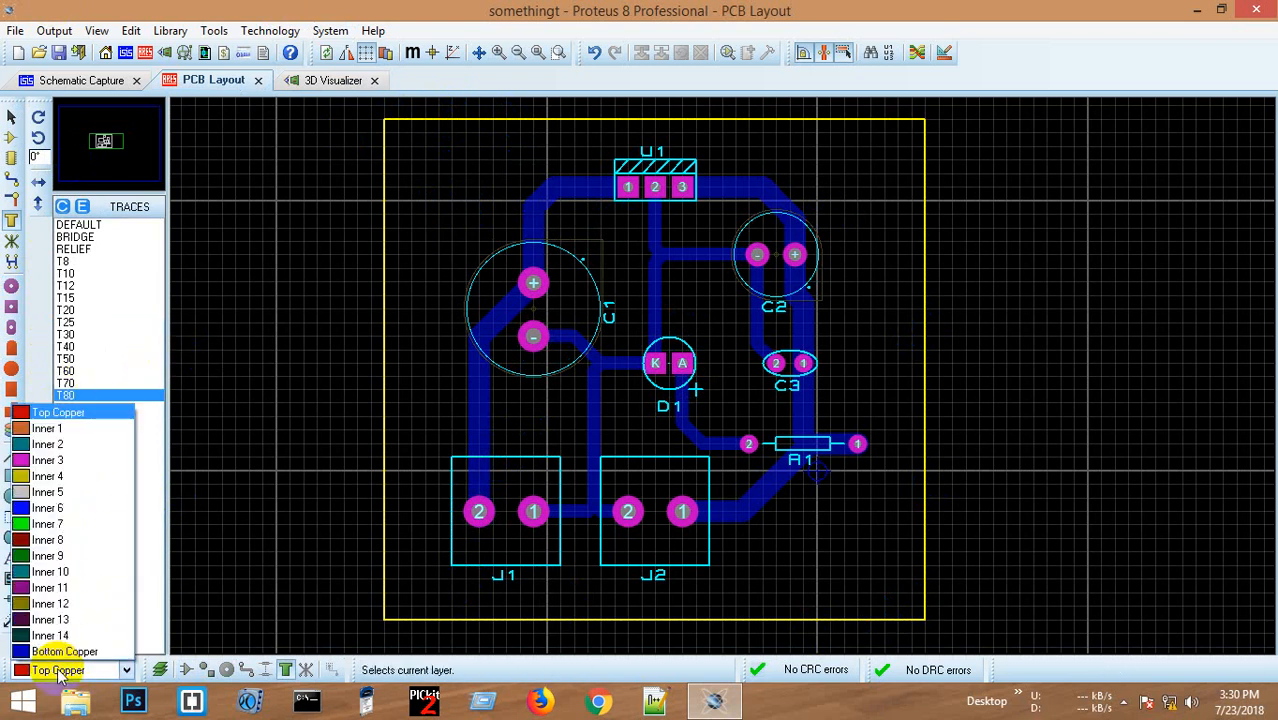
left_click(95, 414)
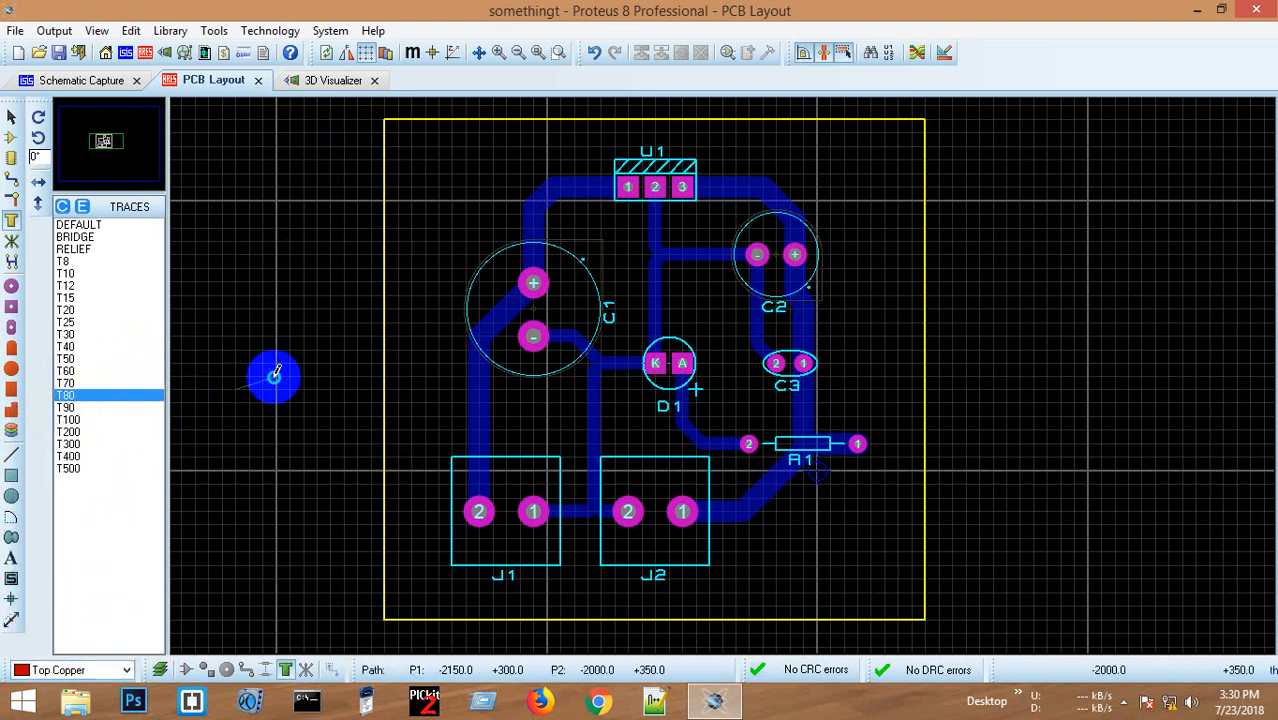
left_click(504, 456)
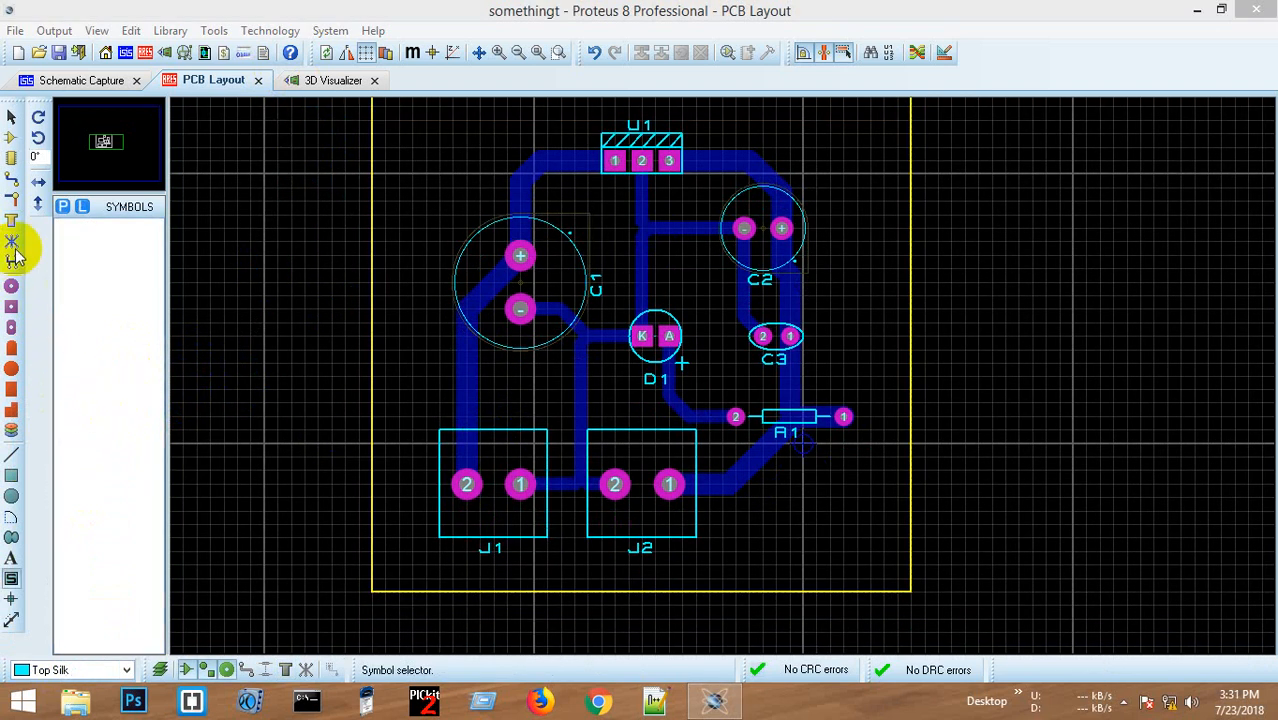
- Outline a rectangular copper zone on the Bottom Copper layer, from the board edge's upper-left corner to its lower-right corner
left_click(12, 220)
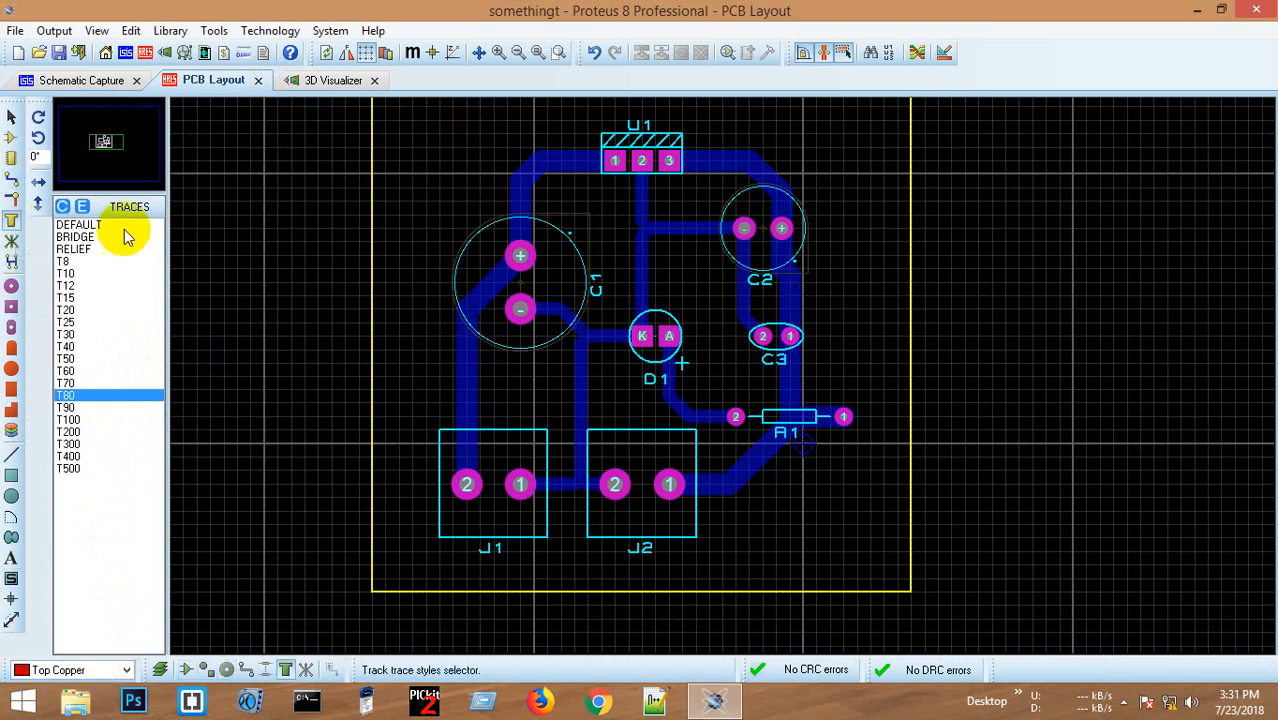
left_click(72, 669)
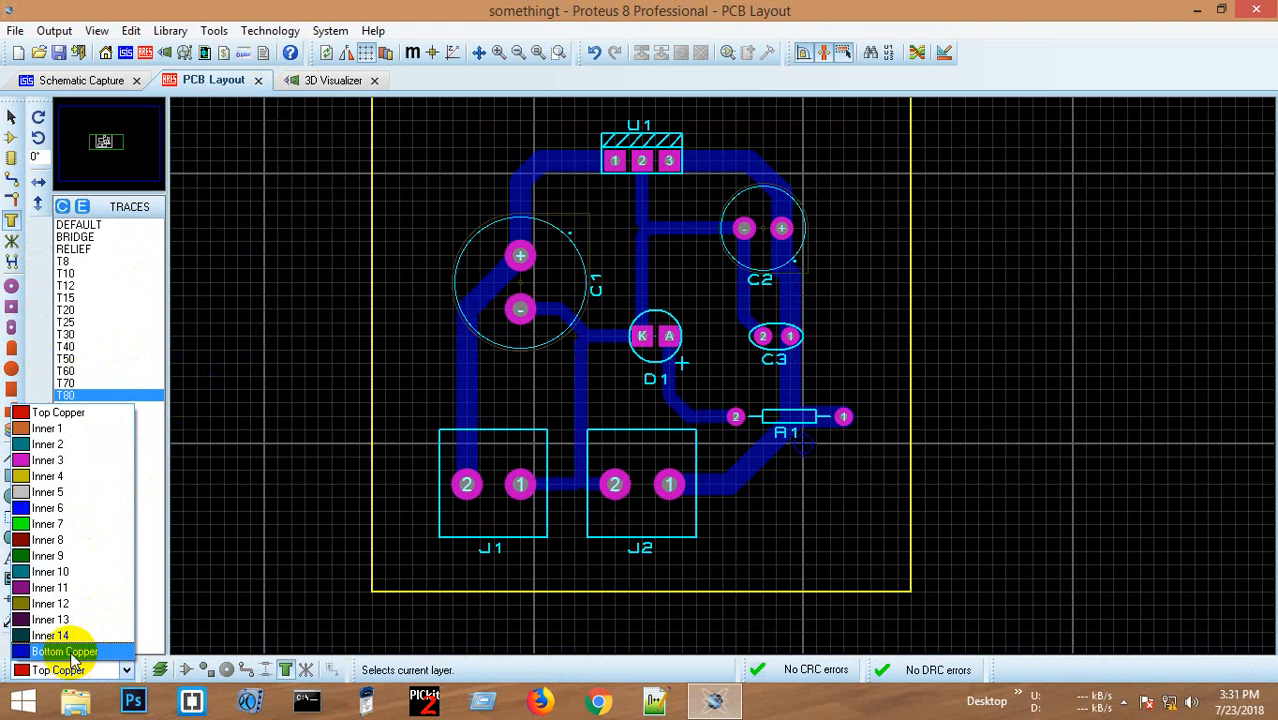
left_click(80, 652)
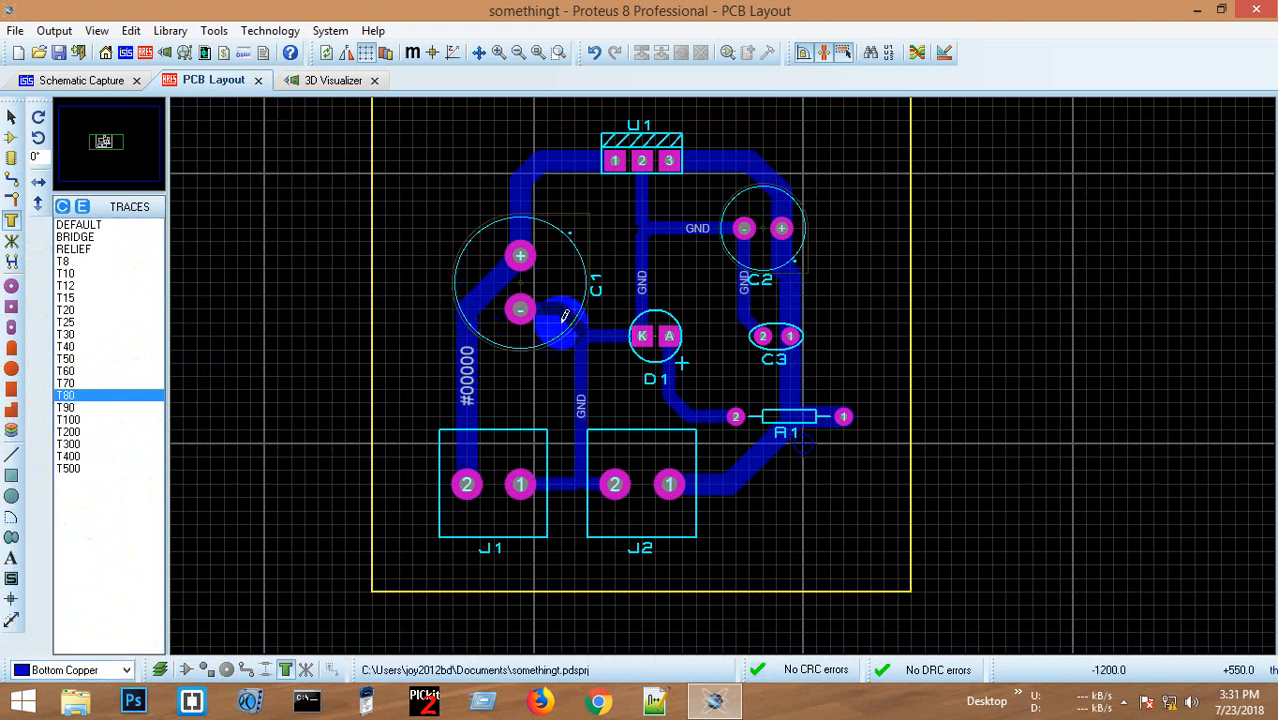
scroll(562, 314, "down", 1)
scroll(727, 368, "up", 1)
scroll(726, 369, "down", 1)
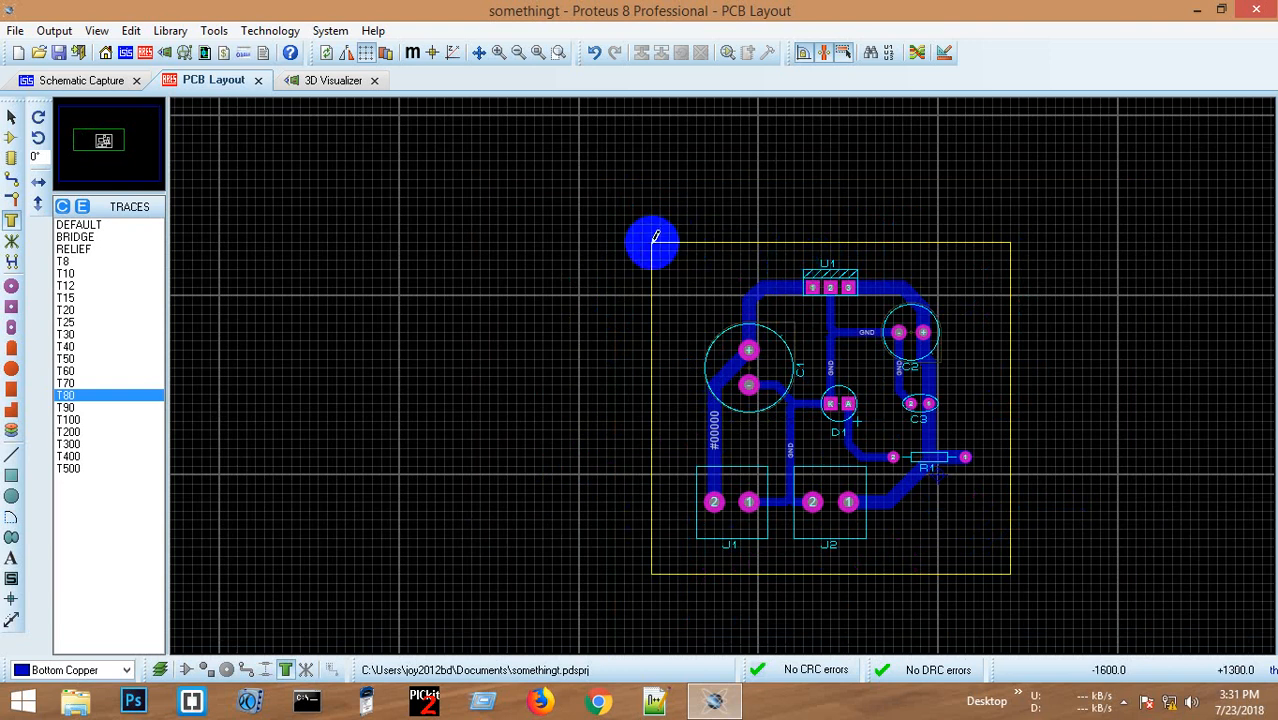
left_click_drag(652, 240, 1008, 576)
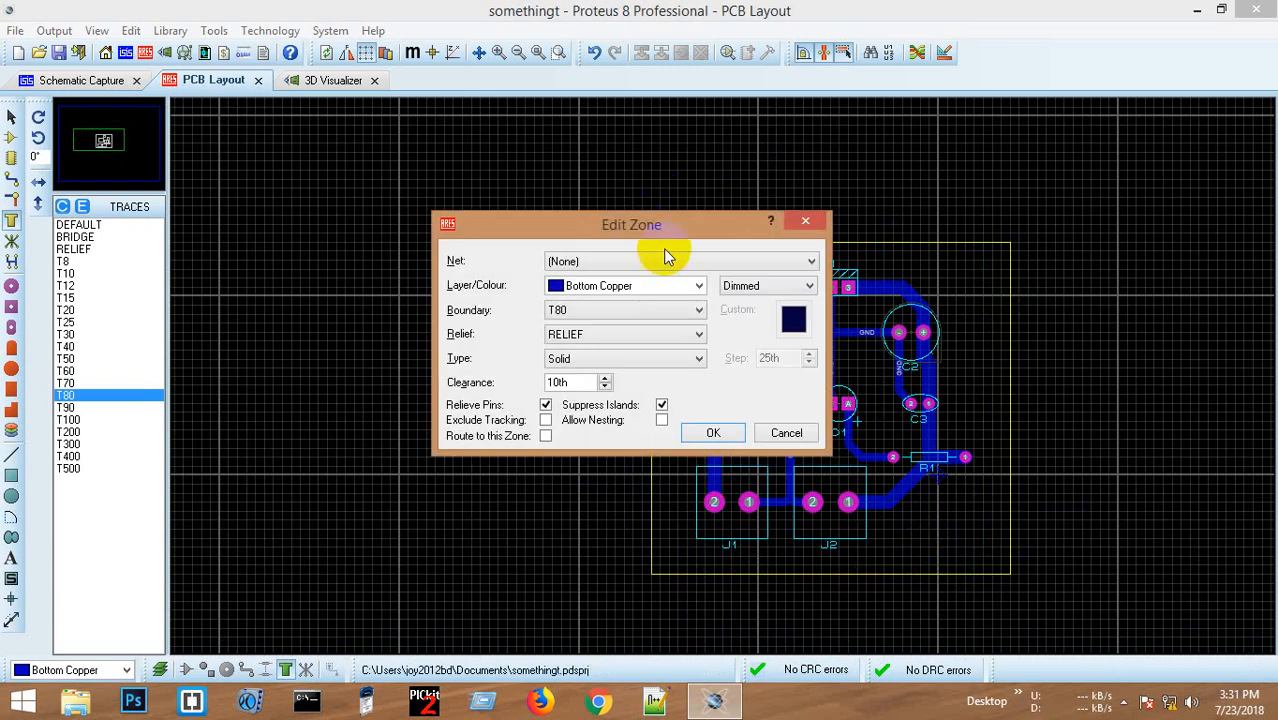
- Assign the copper zone to the GND=POWER net on the Bottom Copper layer
left_click(690, 263)
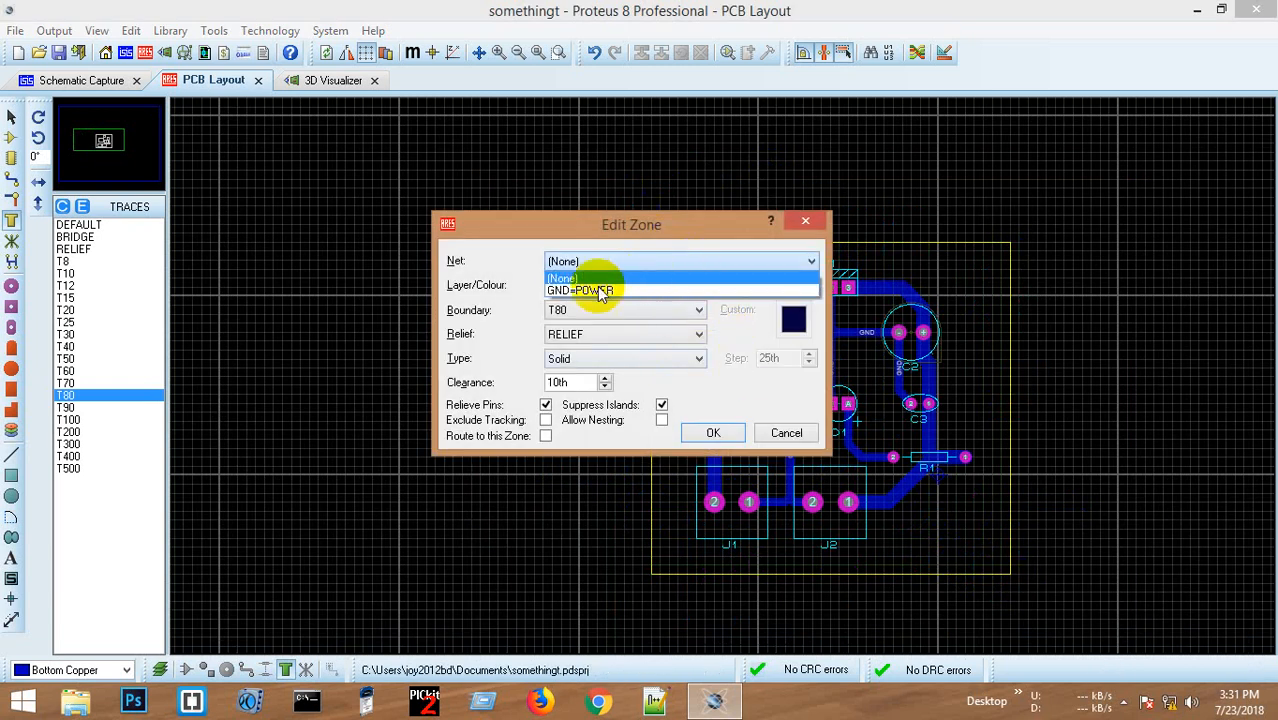
left_click(613, 294)
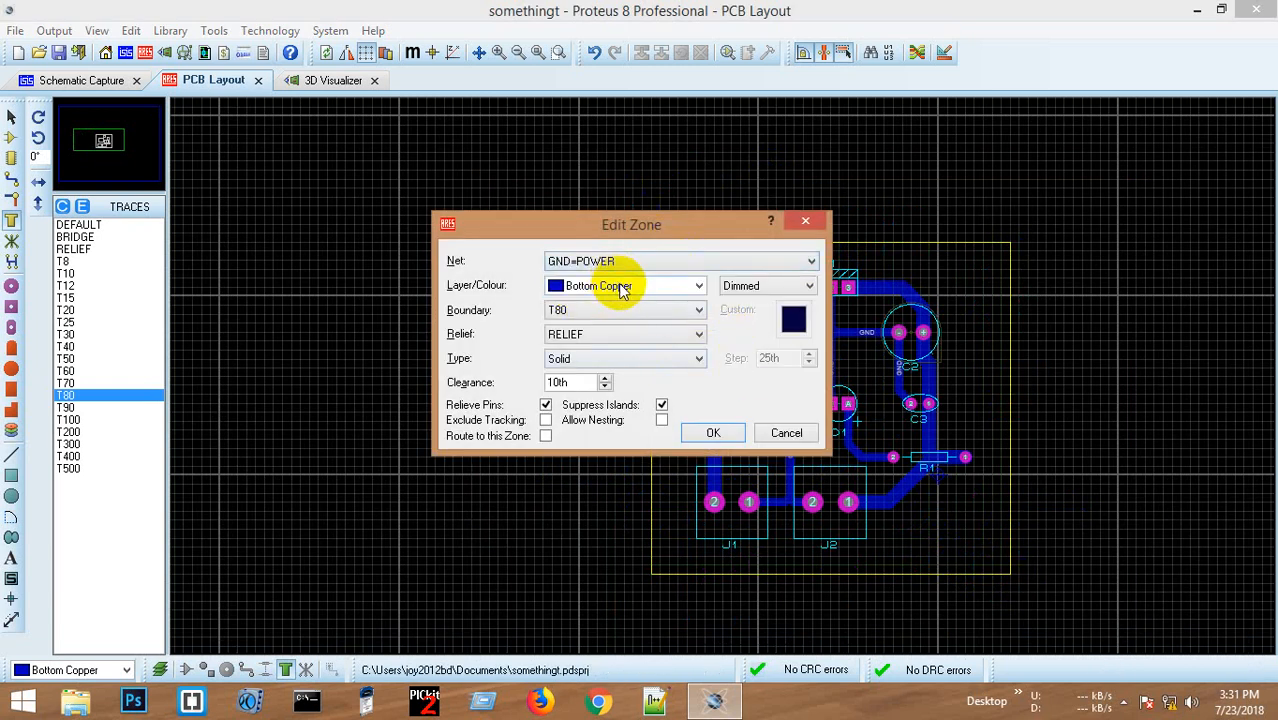
left_click(641, 286)
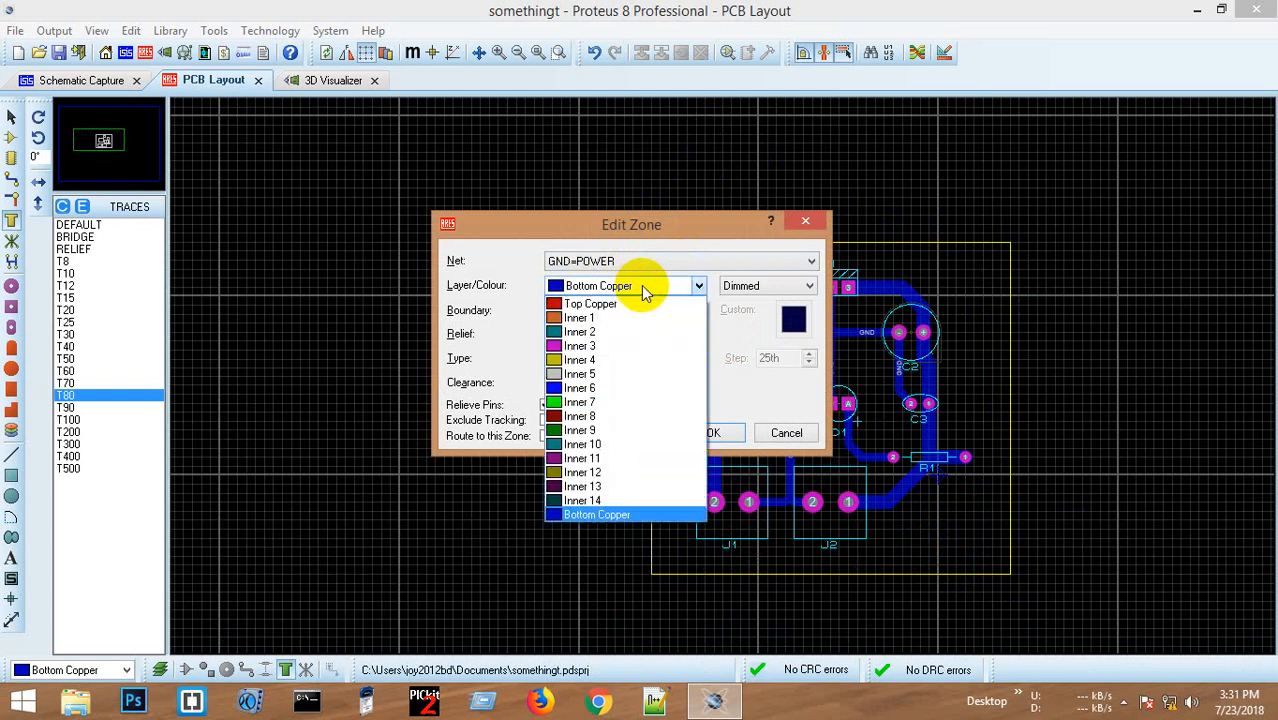
left_click(634, 512)
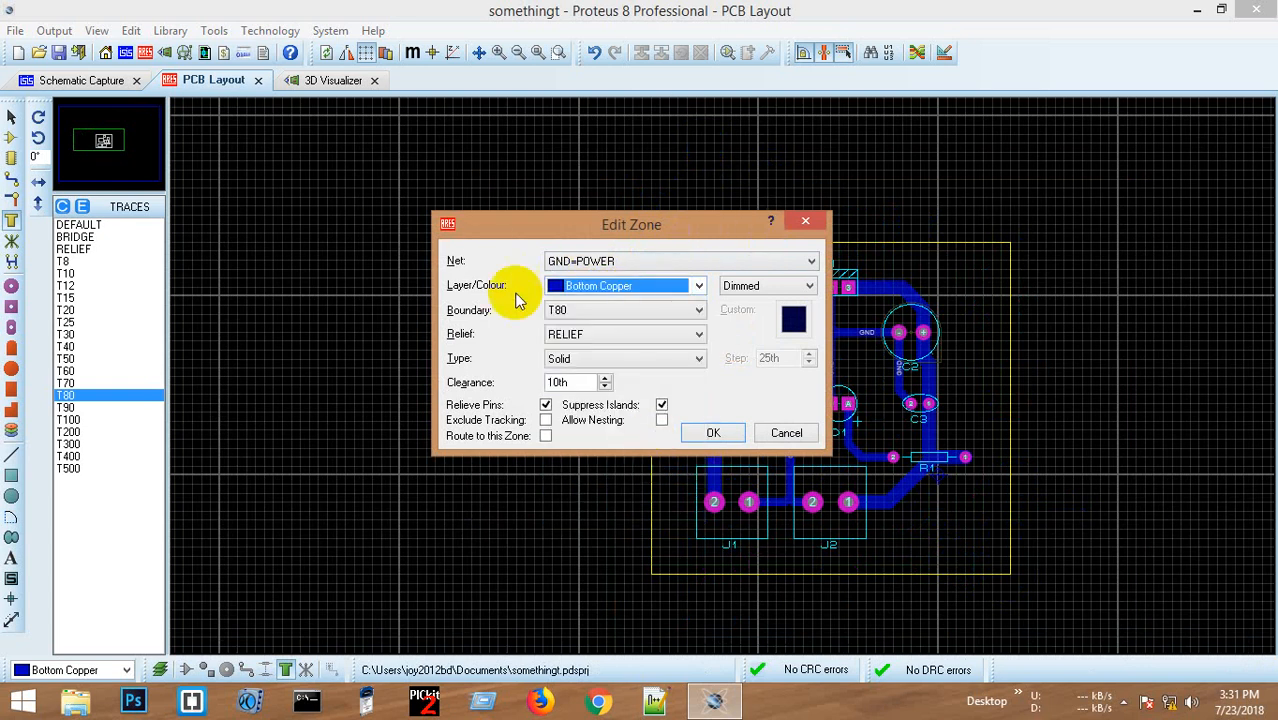
- Create the zone with a T80 boundary, T50 relief and 40th clearance, with Suppress Islands turned off
left_click(606, 312)
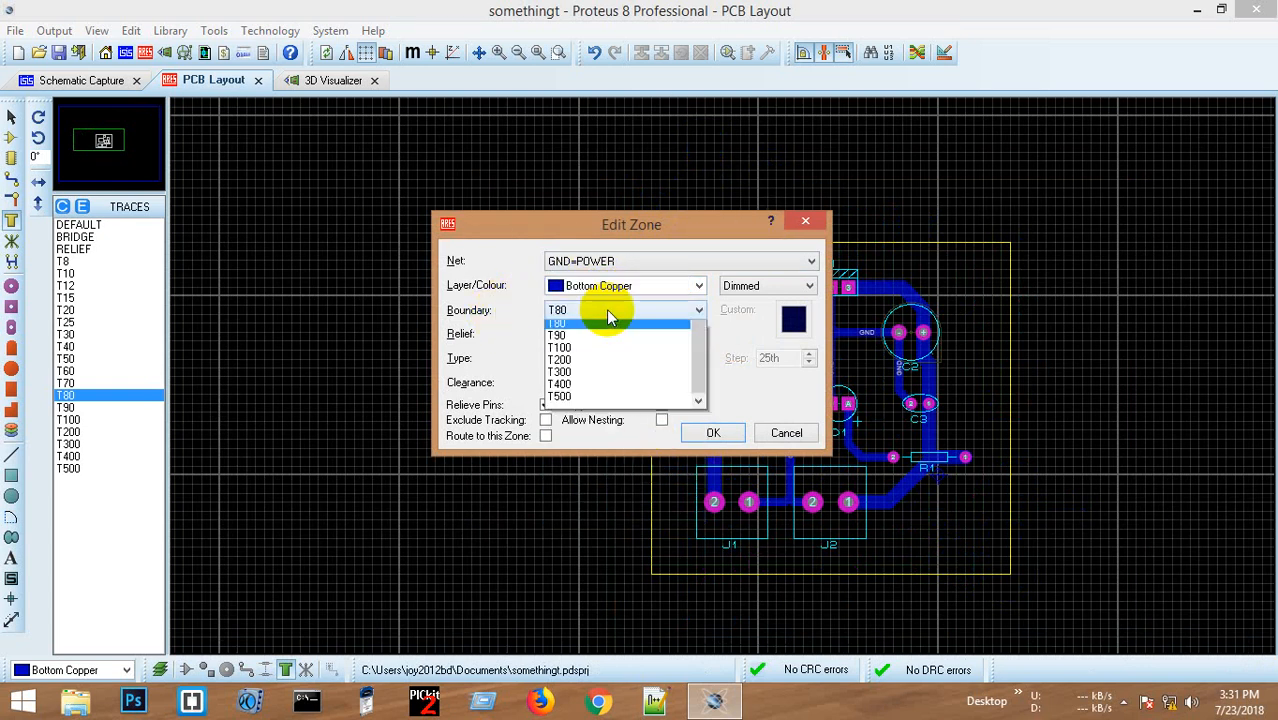
left_click(606, 309)
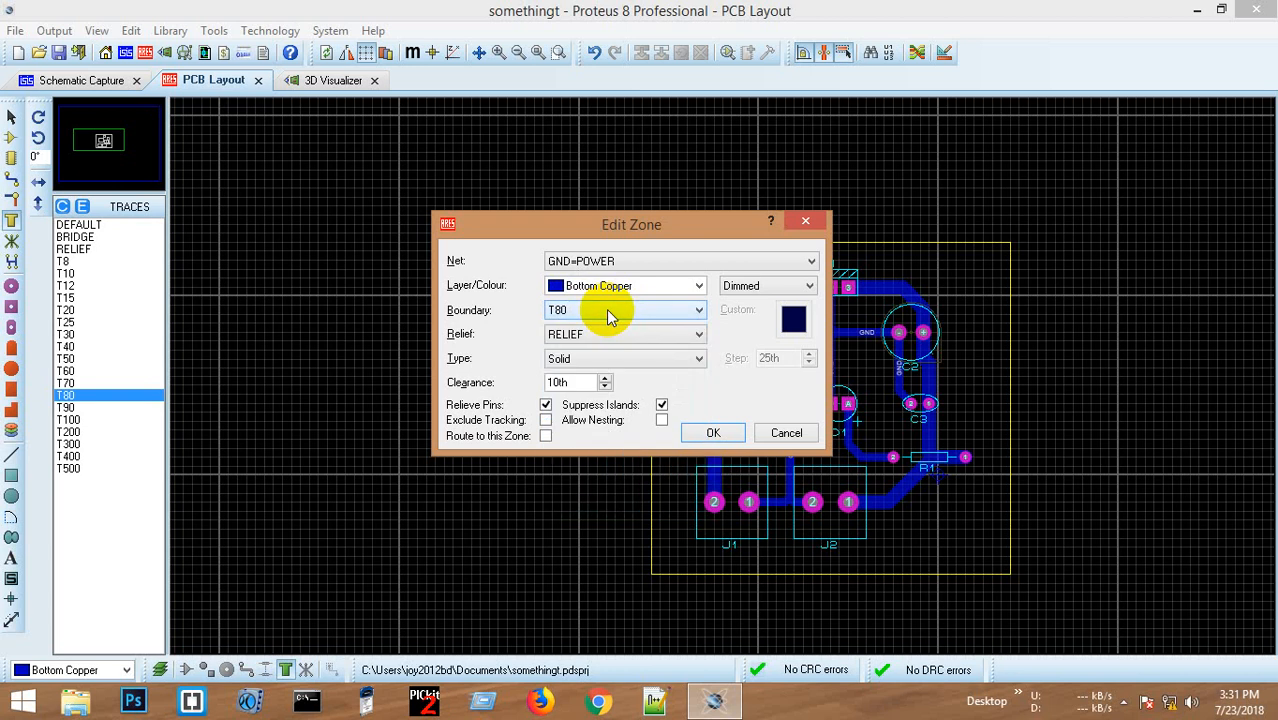
left_click(617, 337)
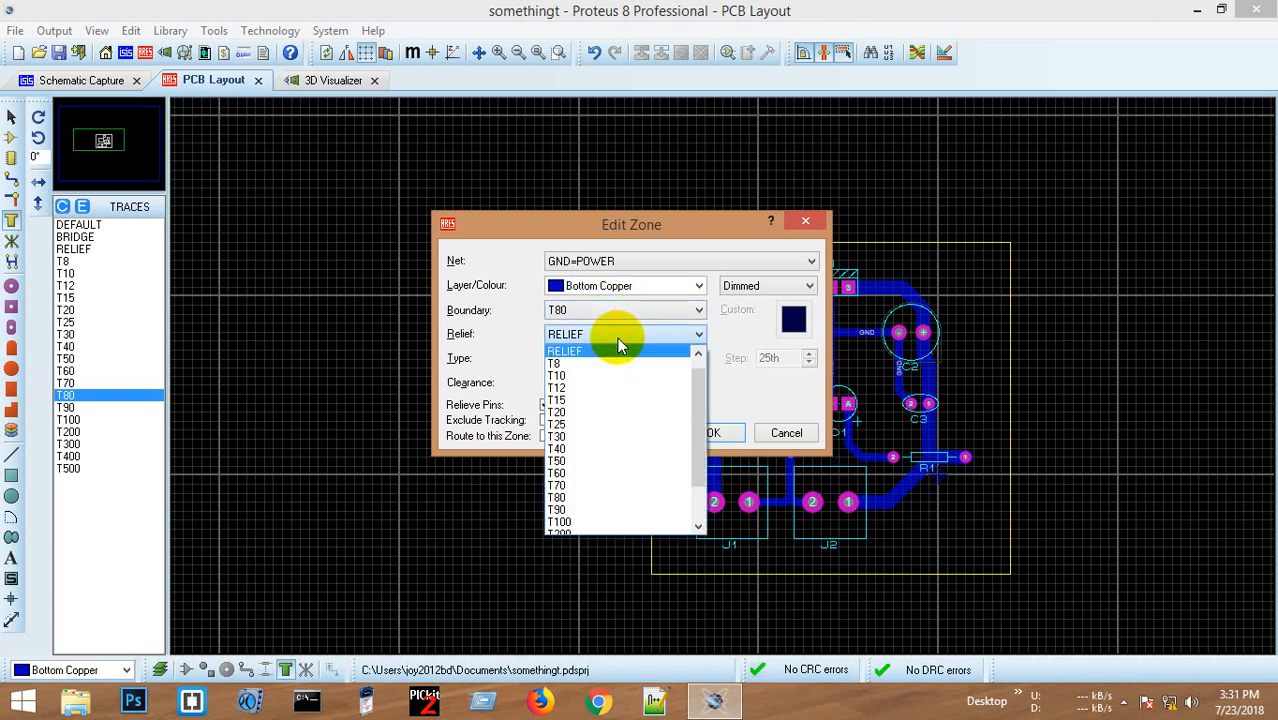
left_click(606, 462)
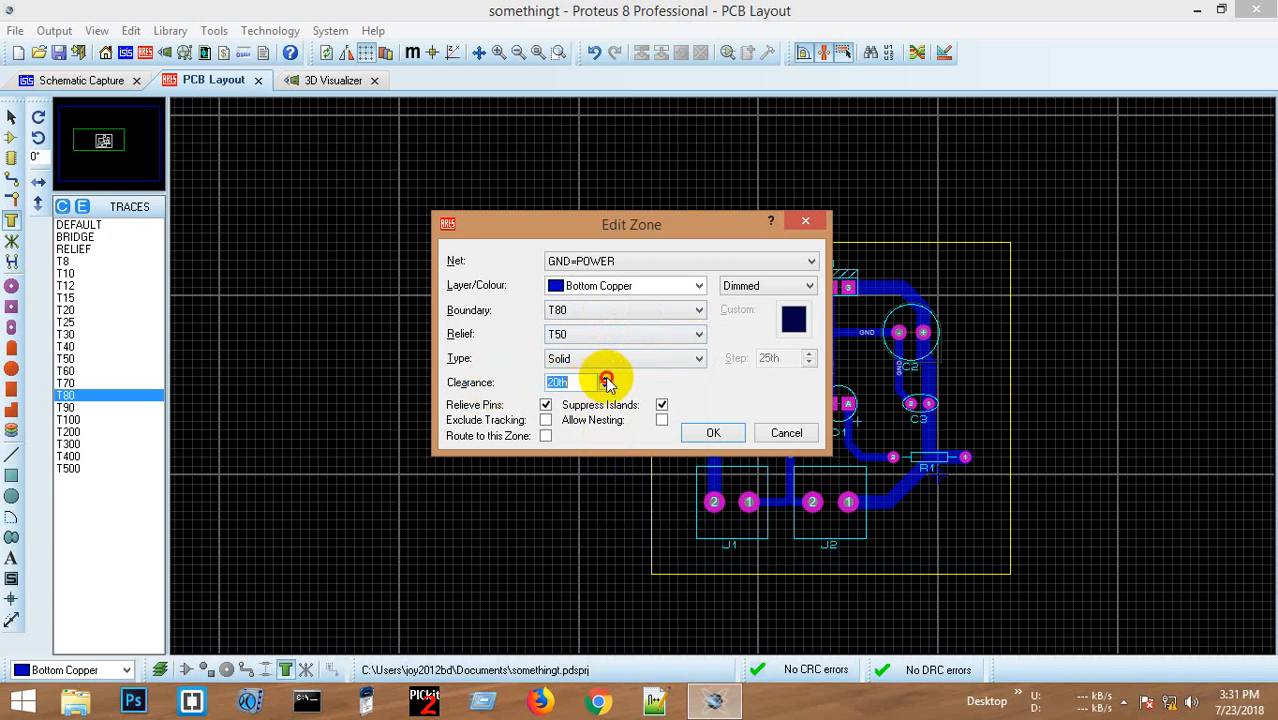
left_click(605, 388)
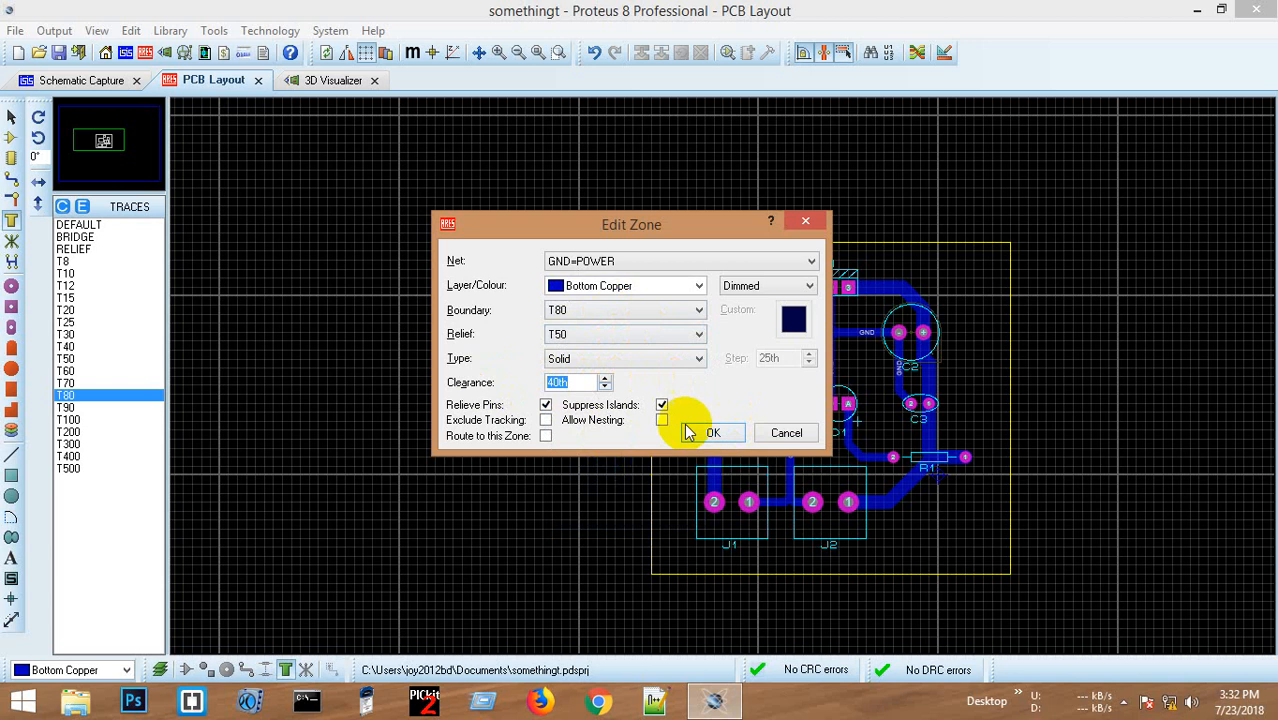
left_click(710, 432)
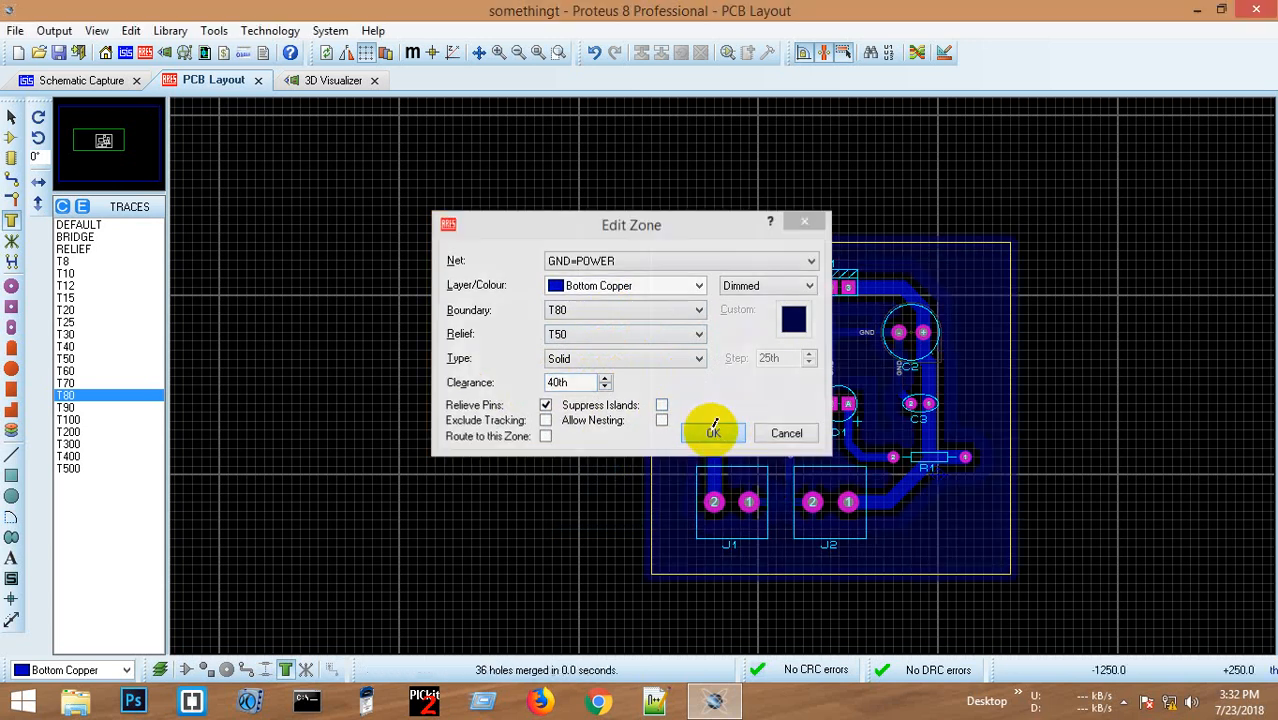
- Examine the ground zone around the pads and traces, inspect both sides of the board in the 3D Visualizer, and return to the PCB layout
scroll(727, 370, "up", 1)
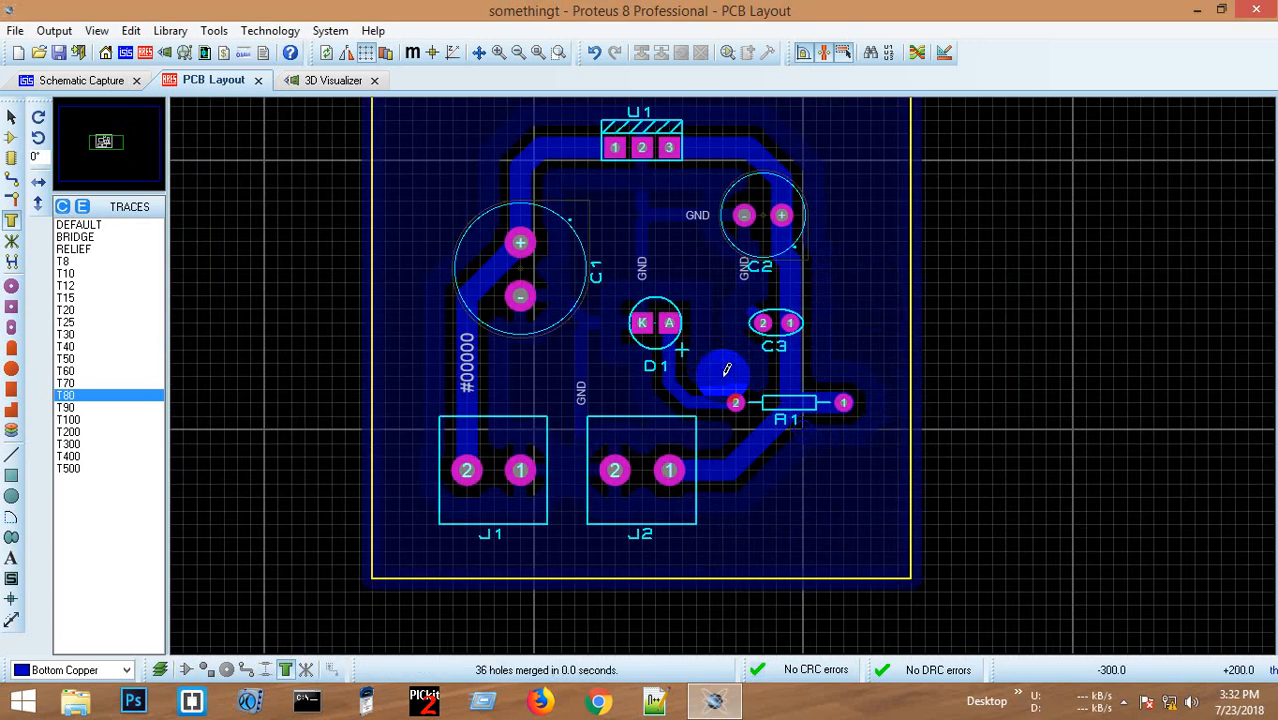
scroll(722, 369, "down", 1)
scroll(722, 369, "up", 1)
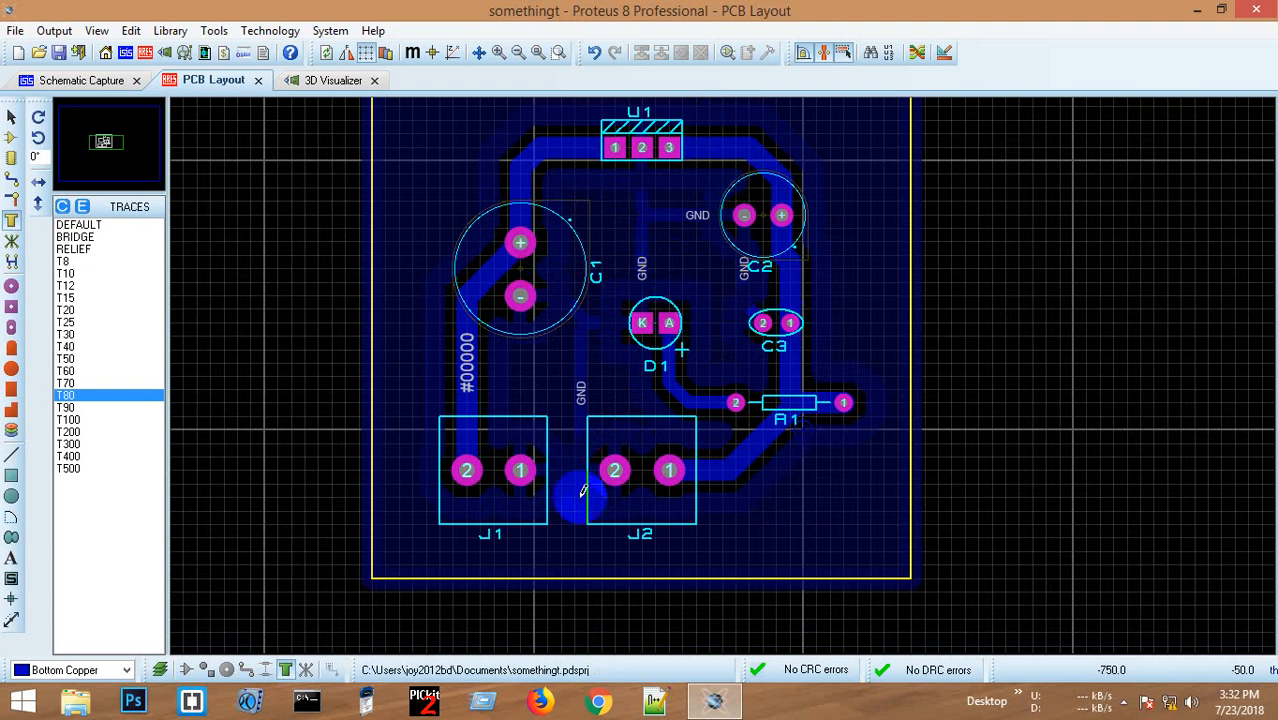
scroll(750, 360, "down", 1)
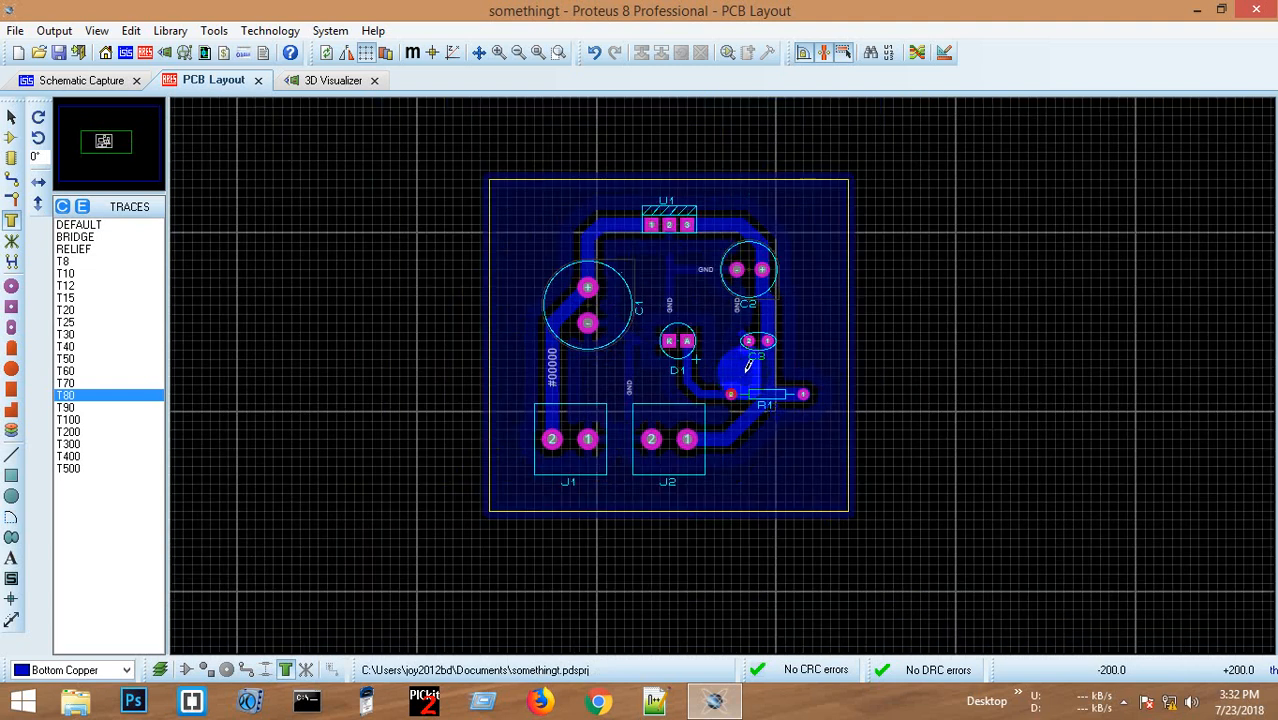
left_click(346, 84)
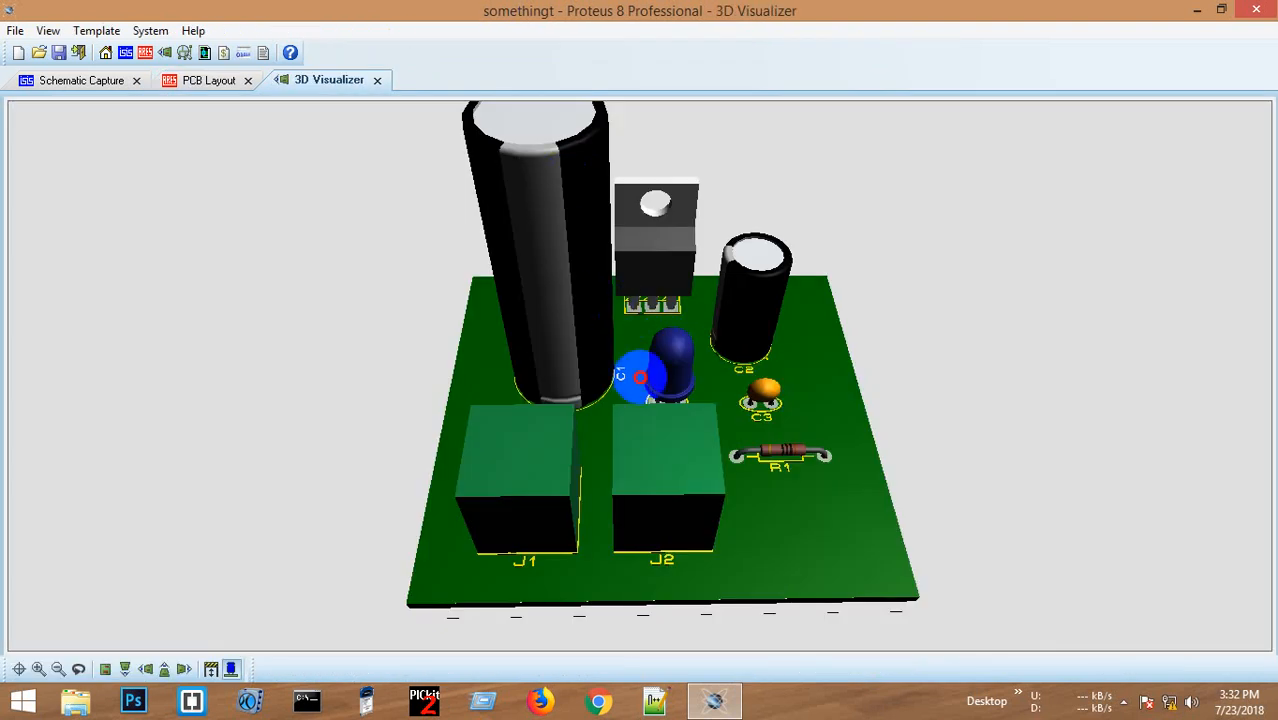
key("ctrl+F8")
left_click_drag(640, 376, 640, 500)
key("ctrl+F8")
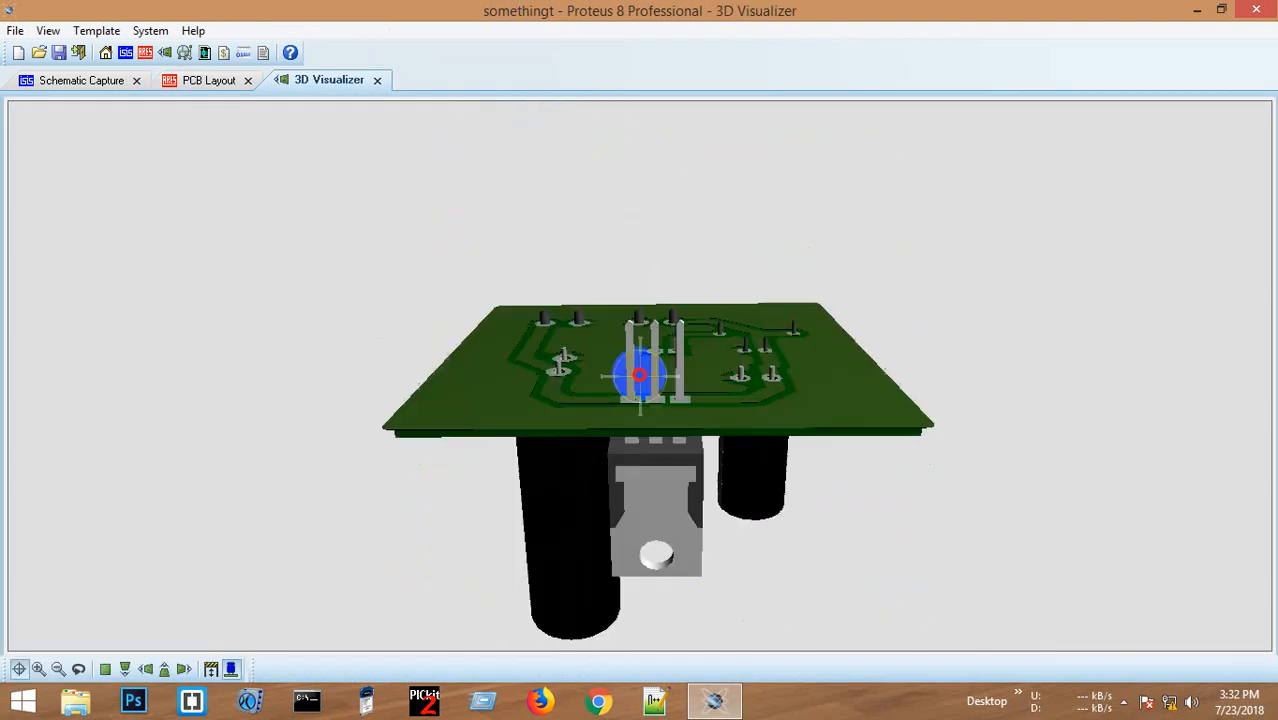
left_click_drag(640, 376, 640, 376)
right_click(640, 376)
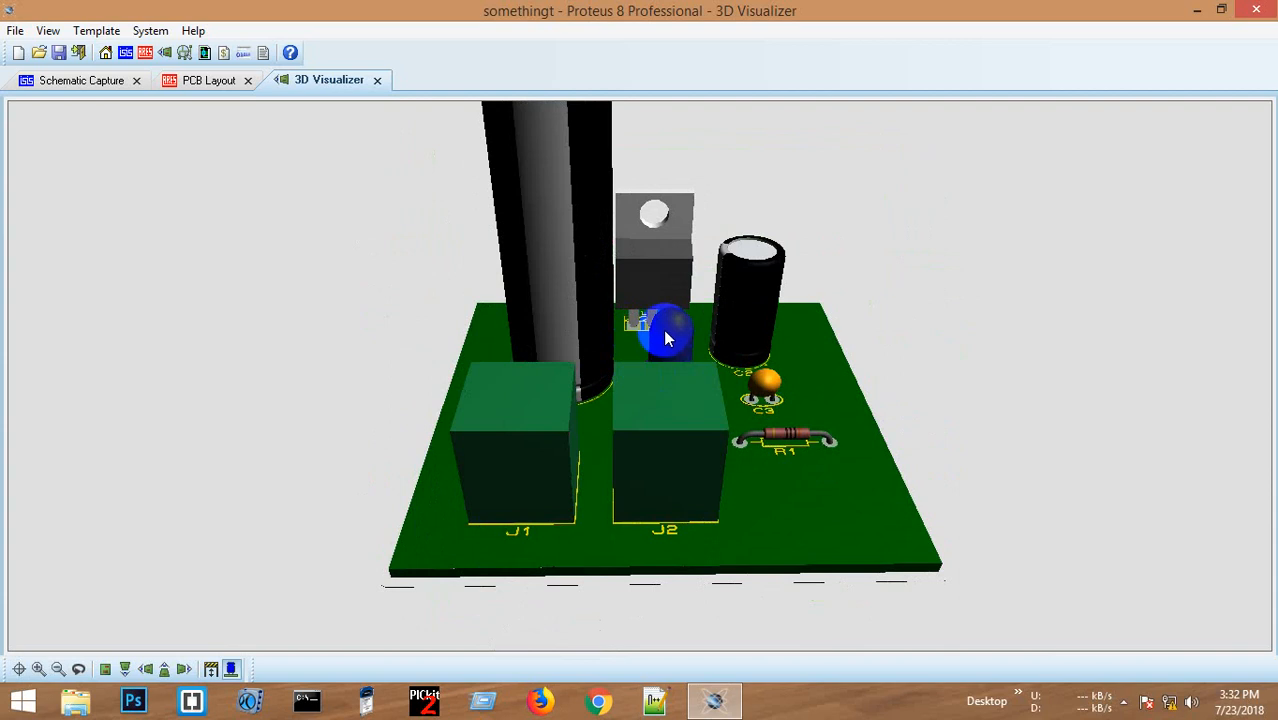
scroll(665, 338, "down", 1)
left_click(203, 89)
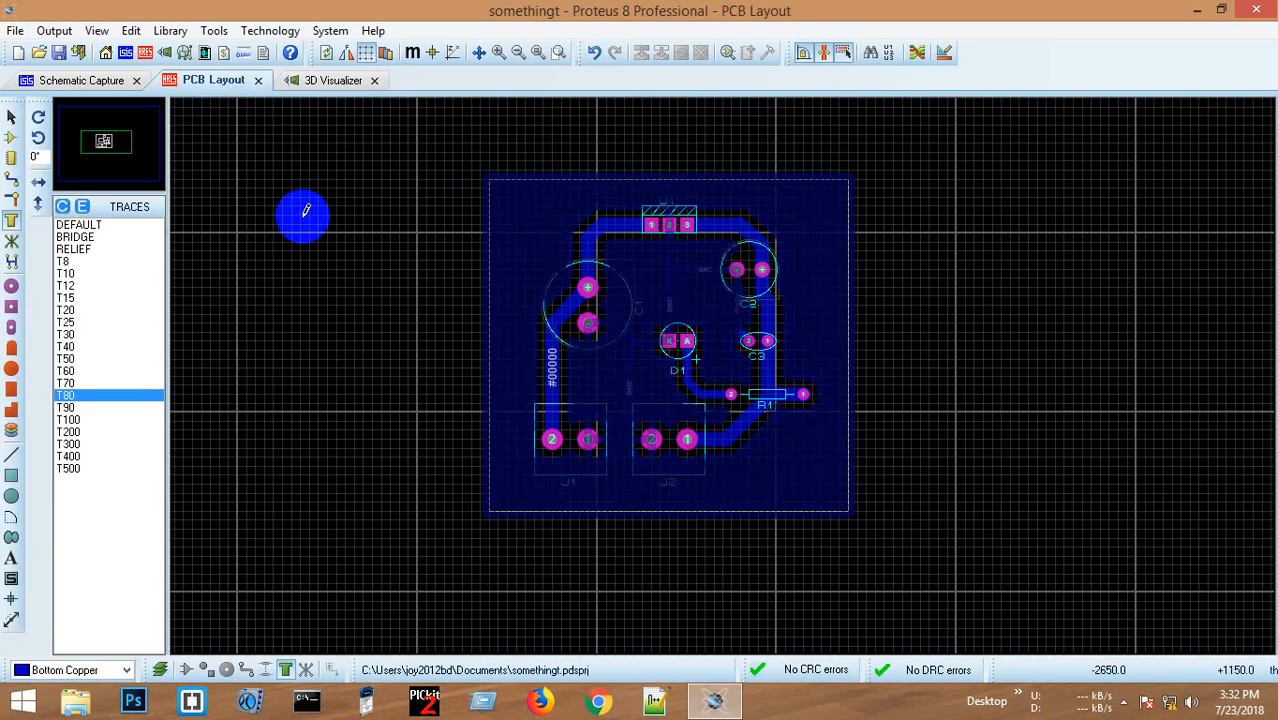
- Export the layout to somethingt.PDF with only the Bottom Copper and Board Edge layers included
left_click(54, 30)
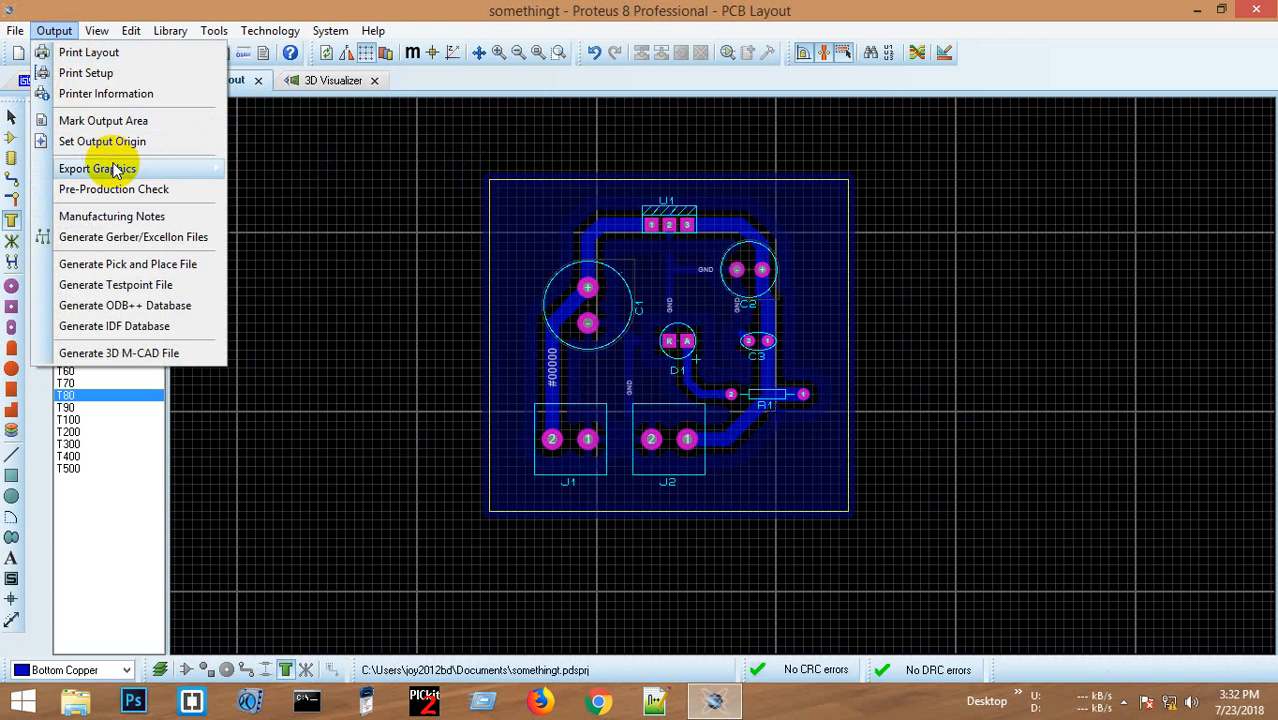
mouse_move(165, 169)
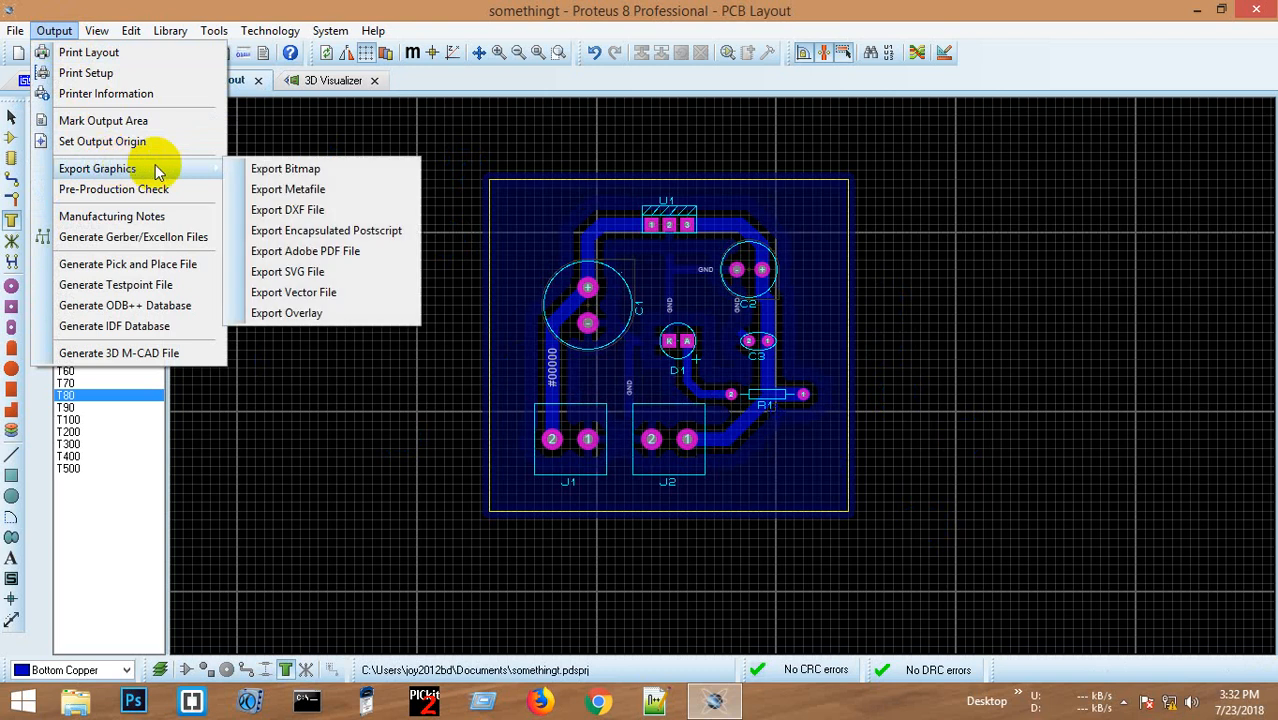
left_click(341, 253)
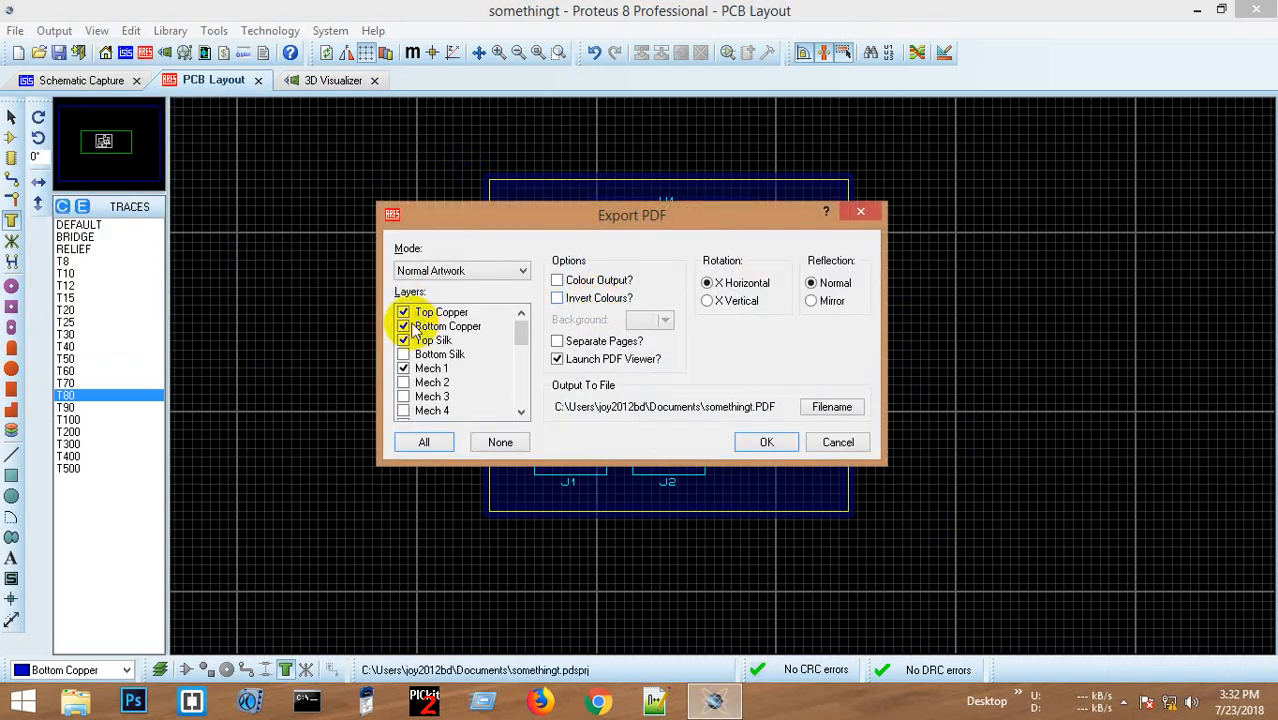
left_click(406, 313)
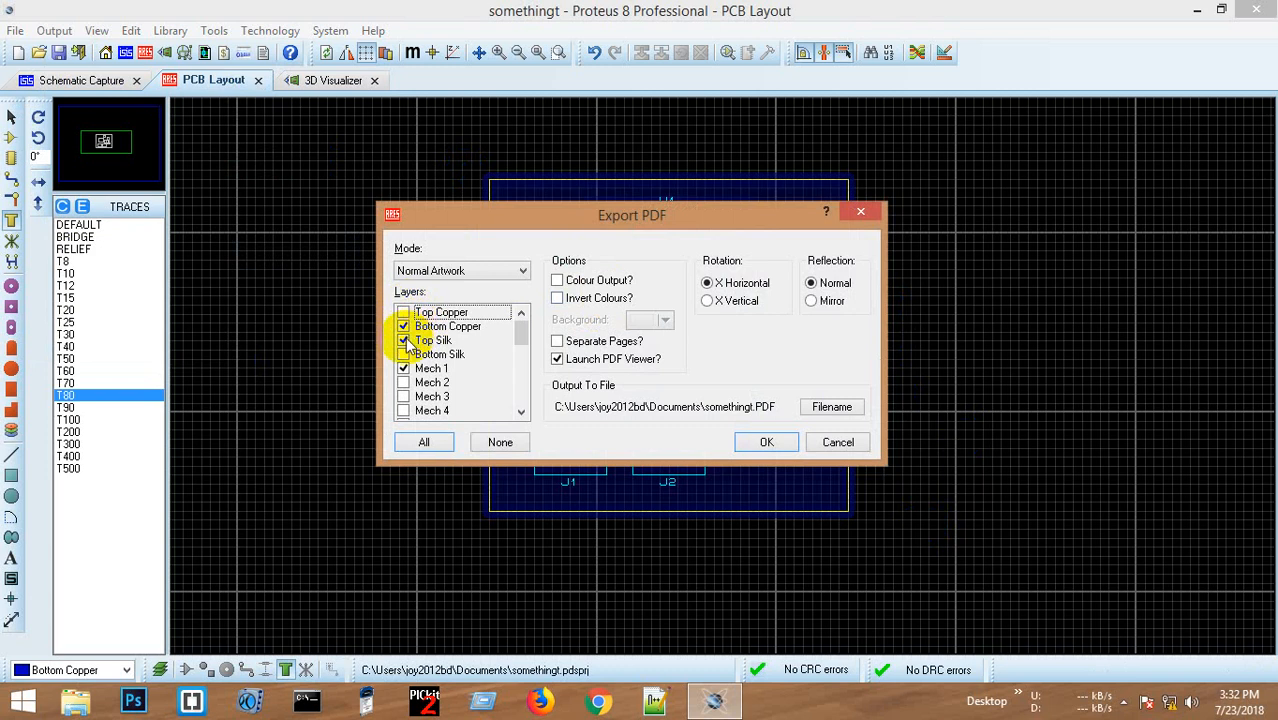
left_click(405, 341)
left_click(405, 369)
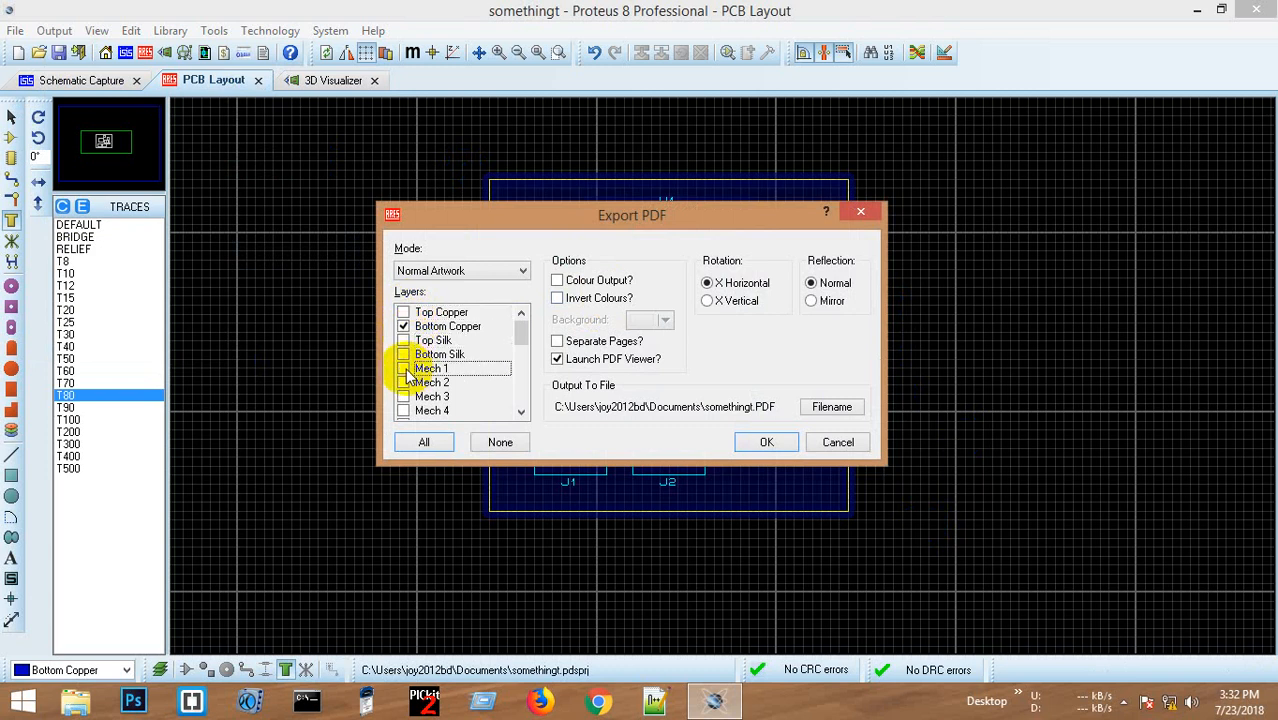
left_click_drag(525, 334, 528, 405)
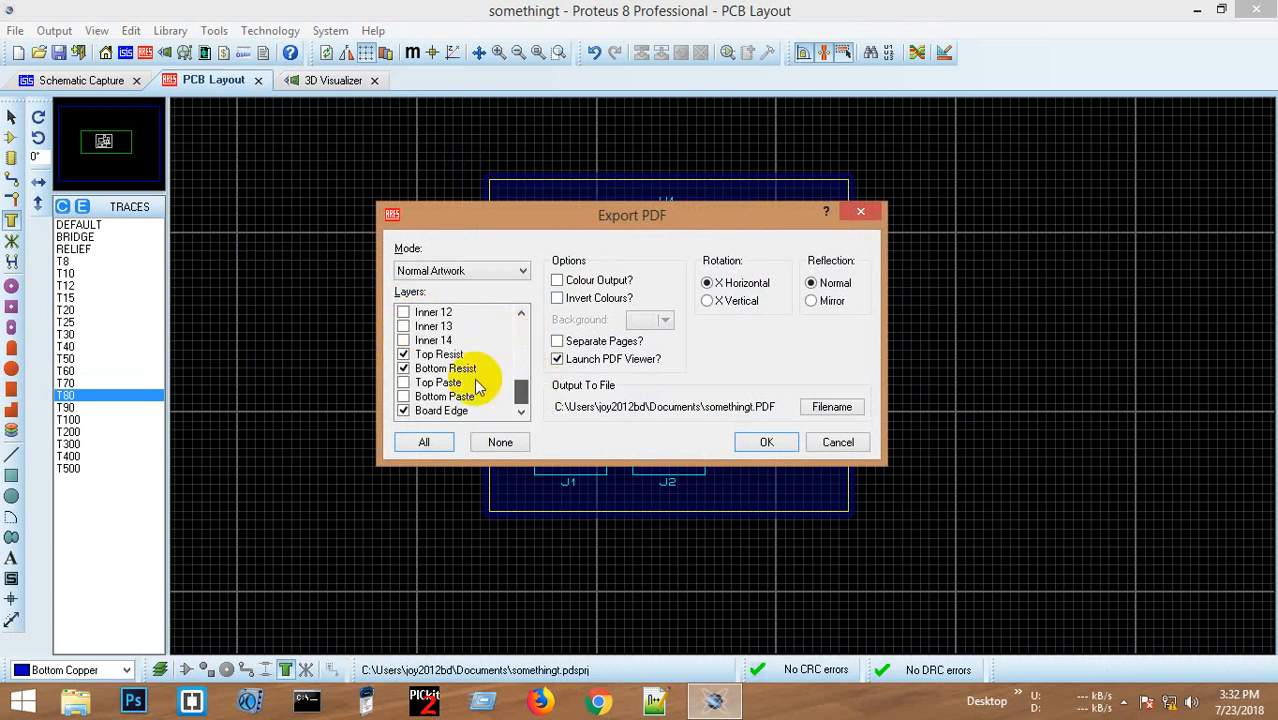
left_click(404, 355)
left_click(405, 369)
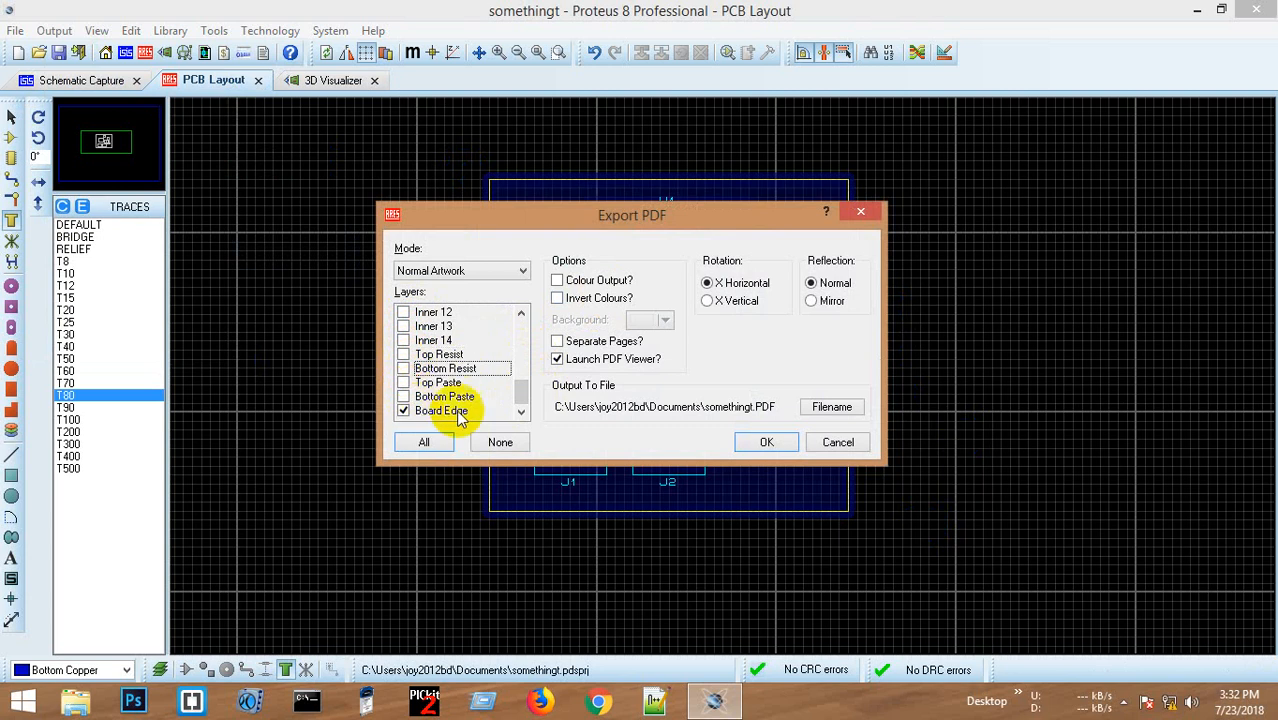
left_click_drag(521, 400, 516, 318)
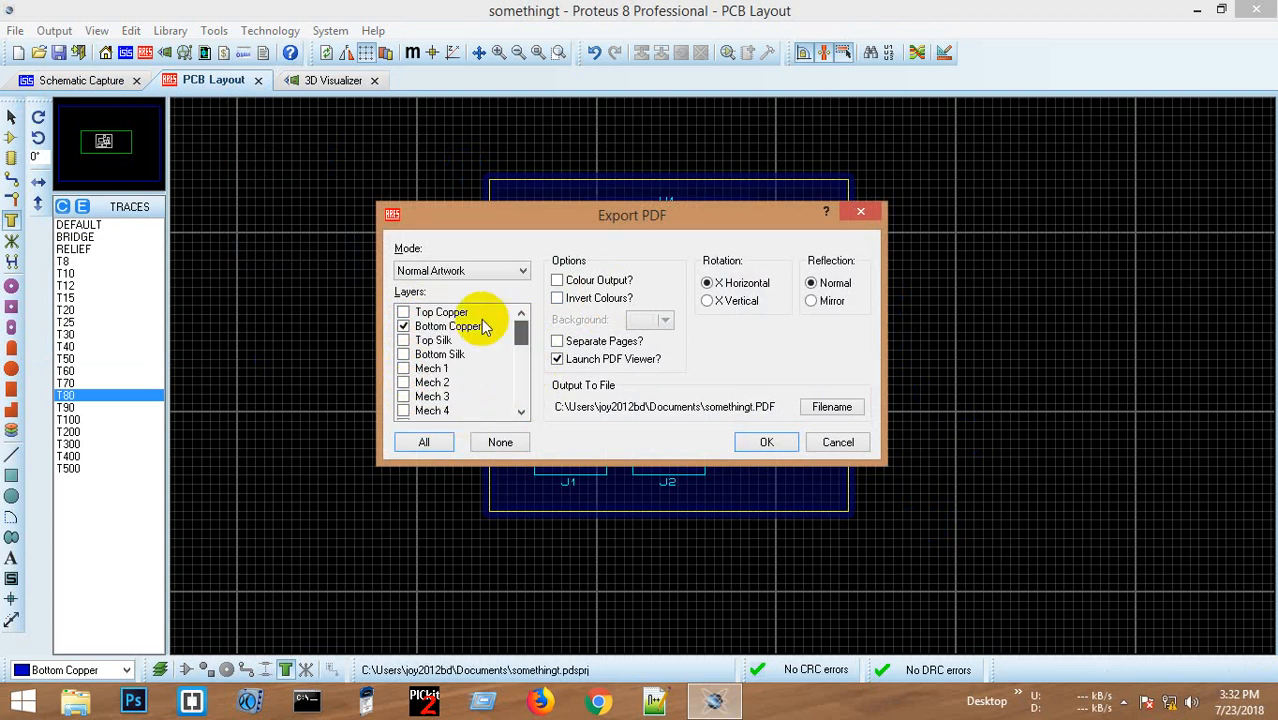
left_click(746, 442)
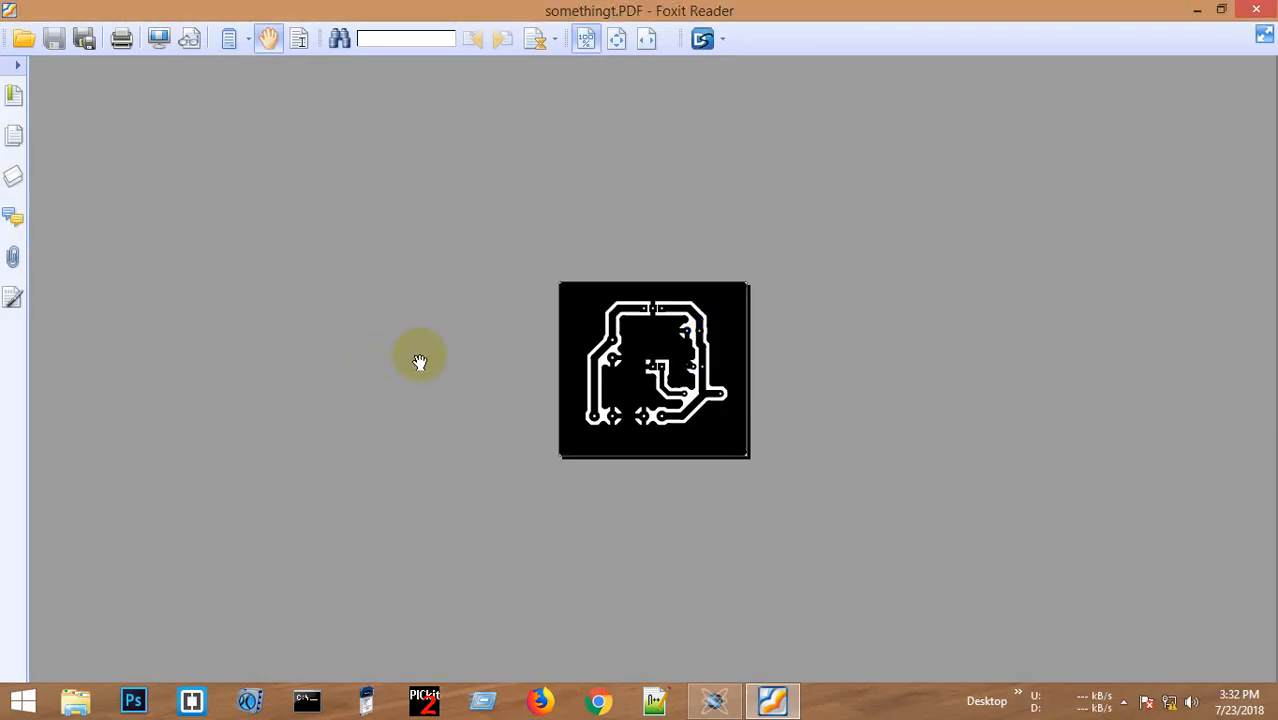
- Examine the traces and ground fill in the exported bottom copper PDF, and close the PDF viewer
right_click(398, 281)
left_click(456, 416)
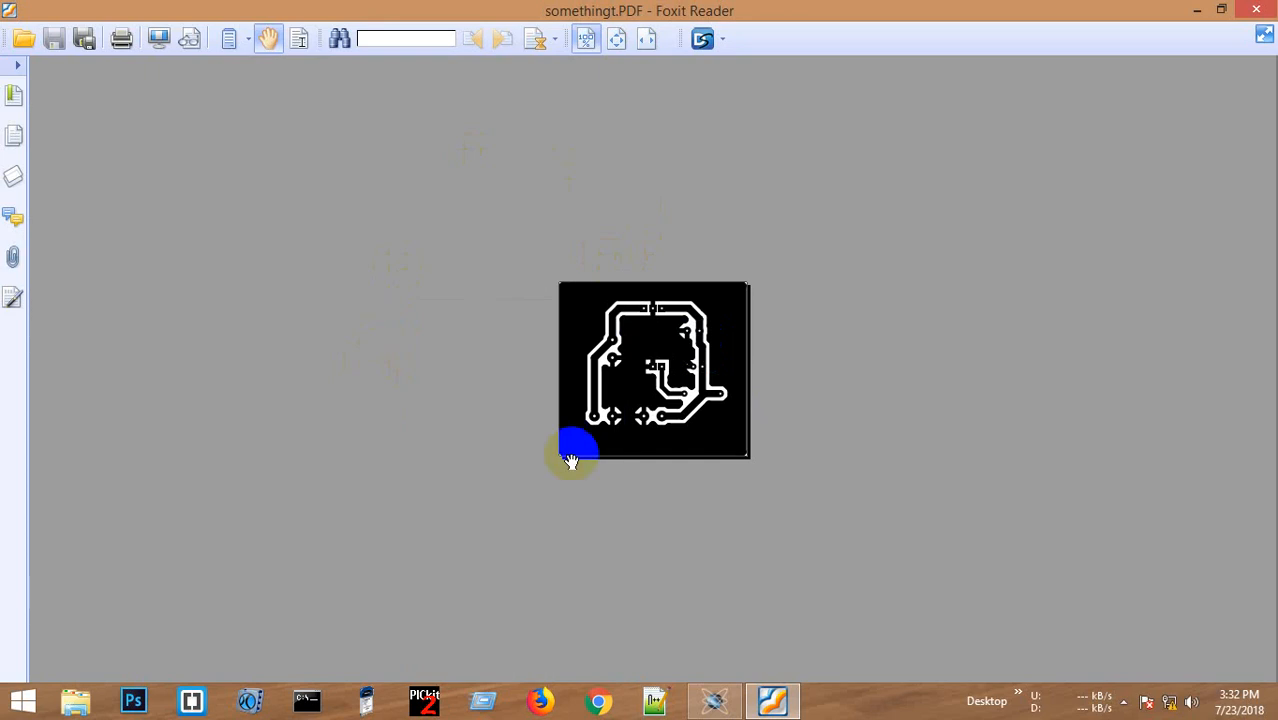
left_click(639, 318)
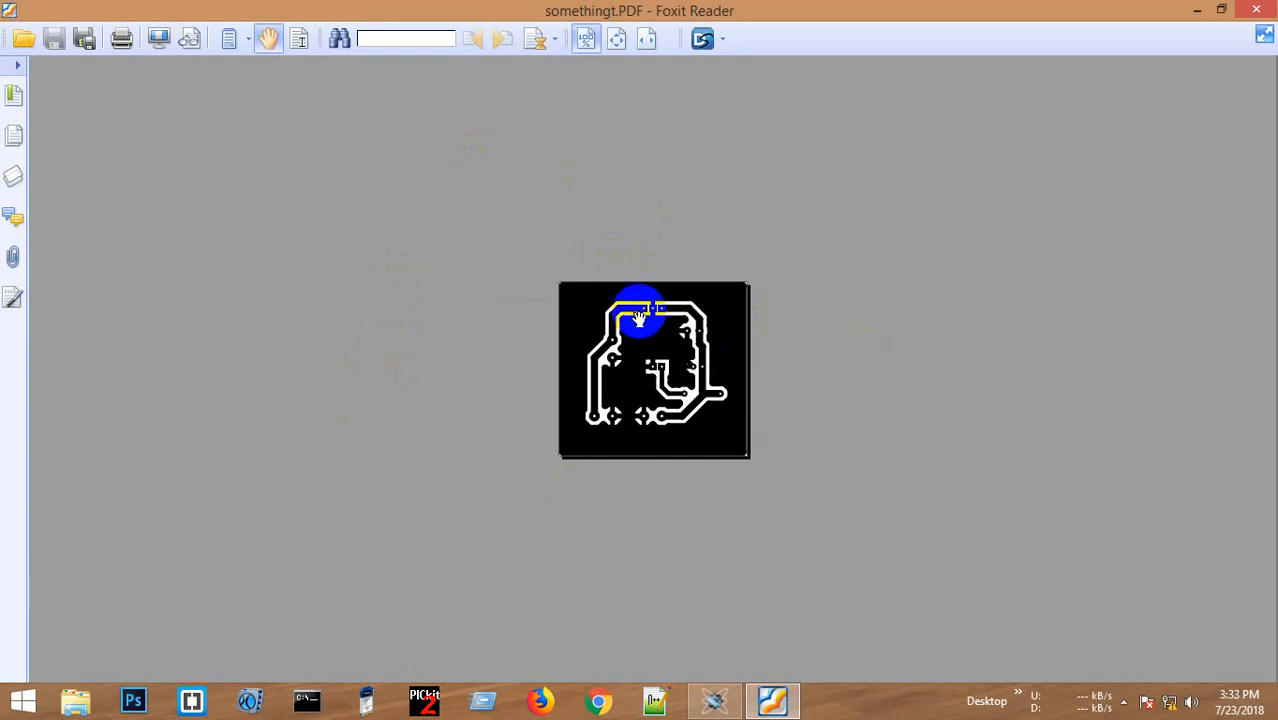
mouse_move(639, 318)
left_mouse_down()
mouse_move(593, 357)
mouse_move(622, 386)
mouse_move(593, 314)
mouse_move(610, 320)
left_mouse_up()
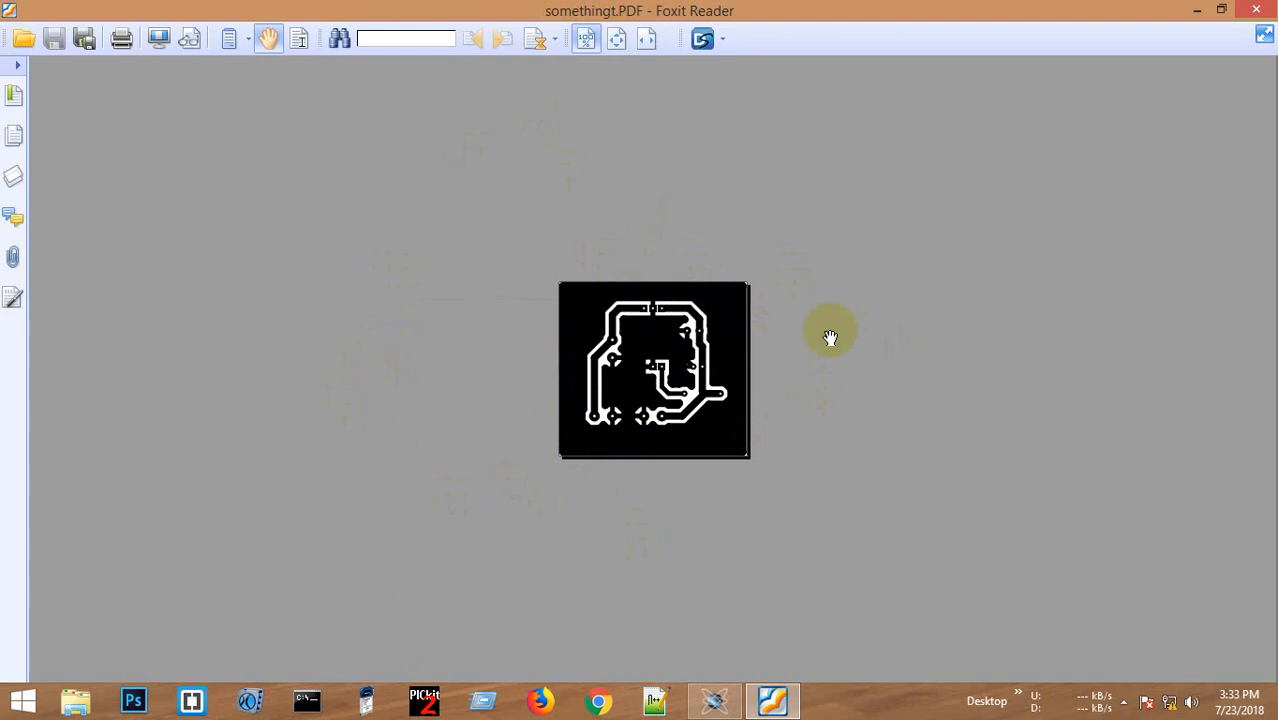
left_click(600, 388)
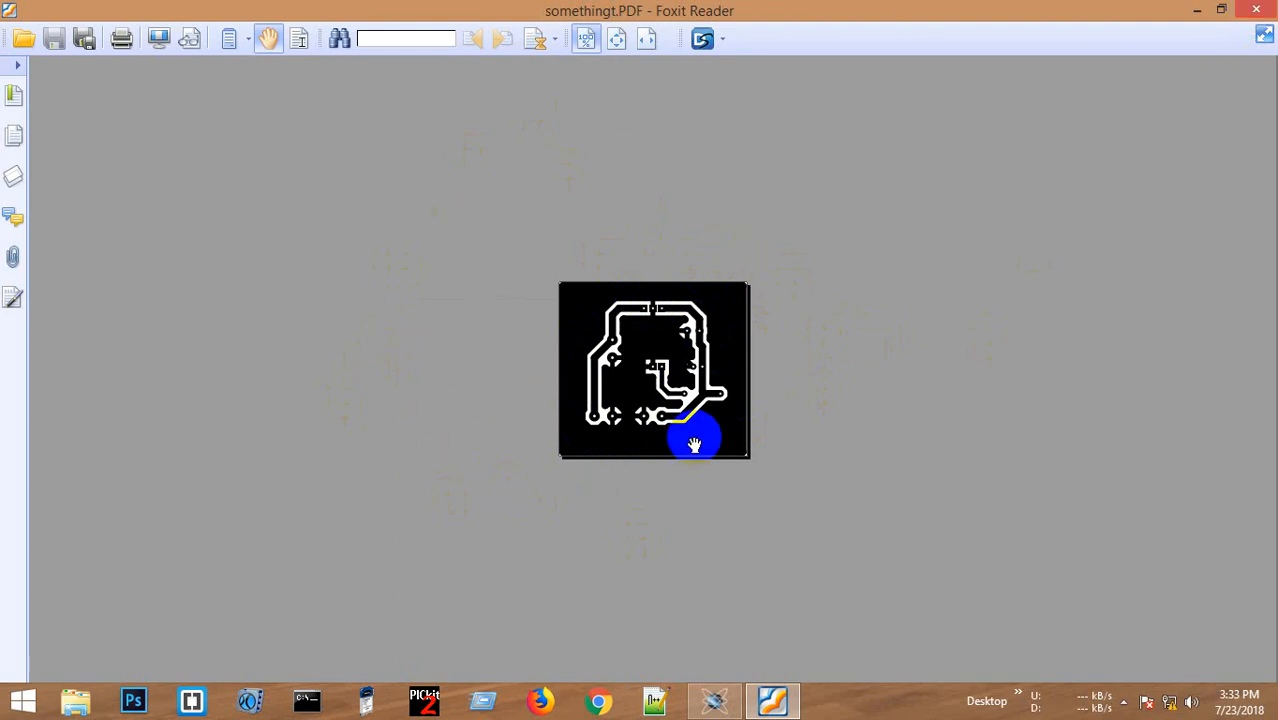
left_click(1256, 10)
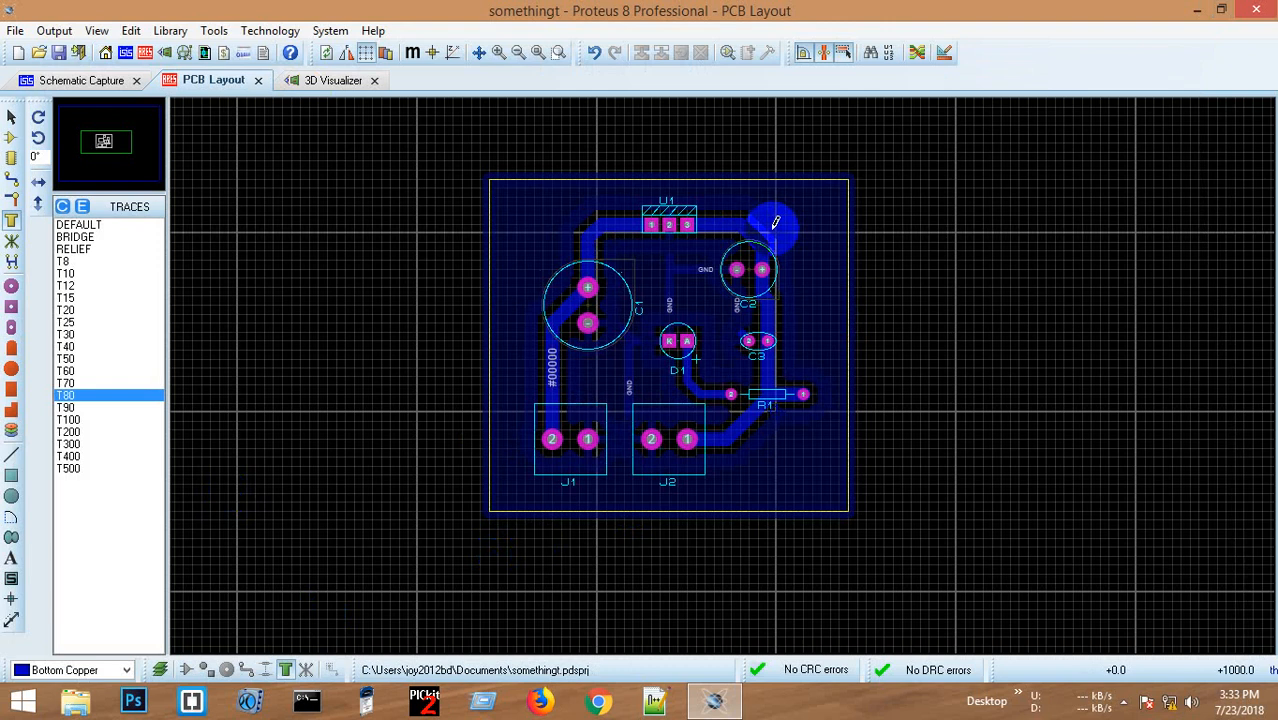
- Export the layout as a PDF with only the Top Silk, Top Resist and Board Edge layers, and inspect the component artwork up close
left_click(54, 30)
mouse_move(120, 170)
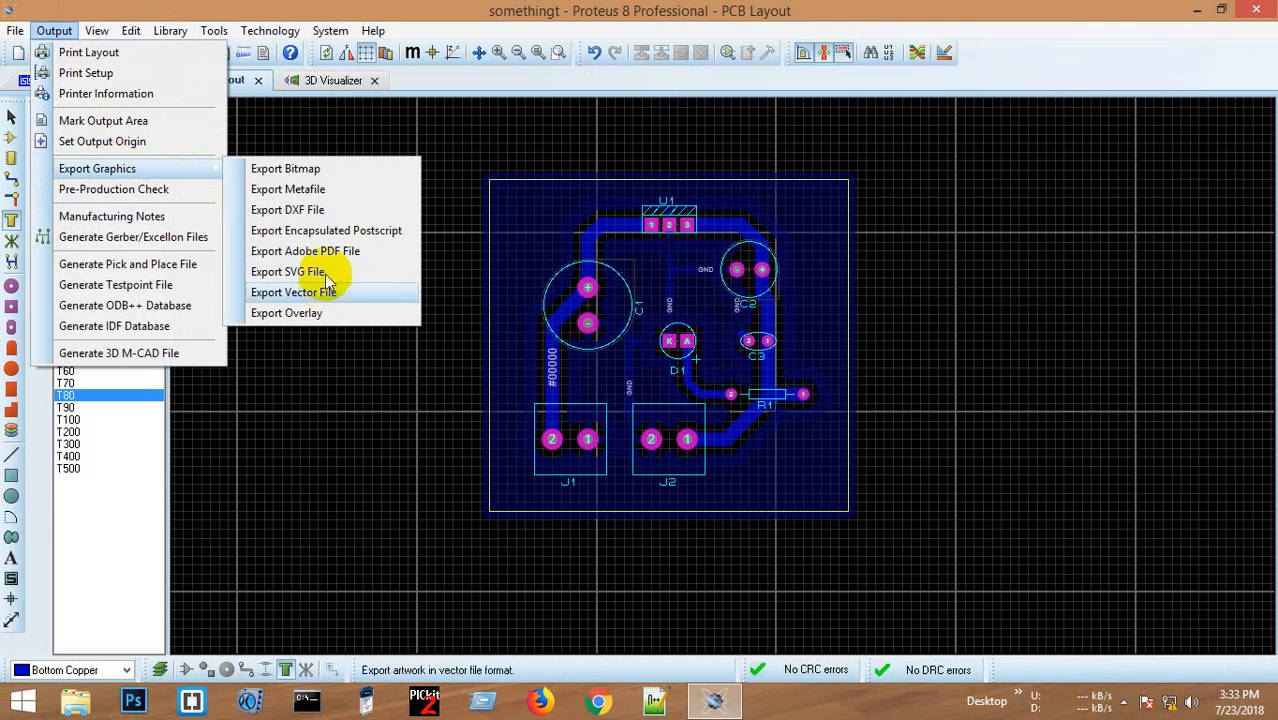
left_click(322, 248)
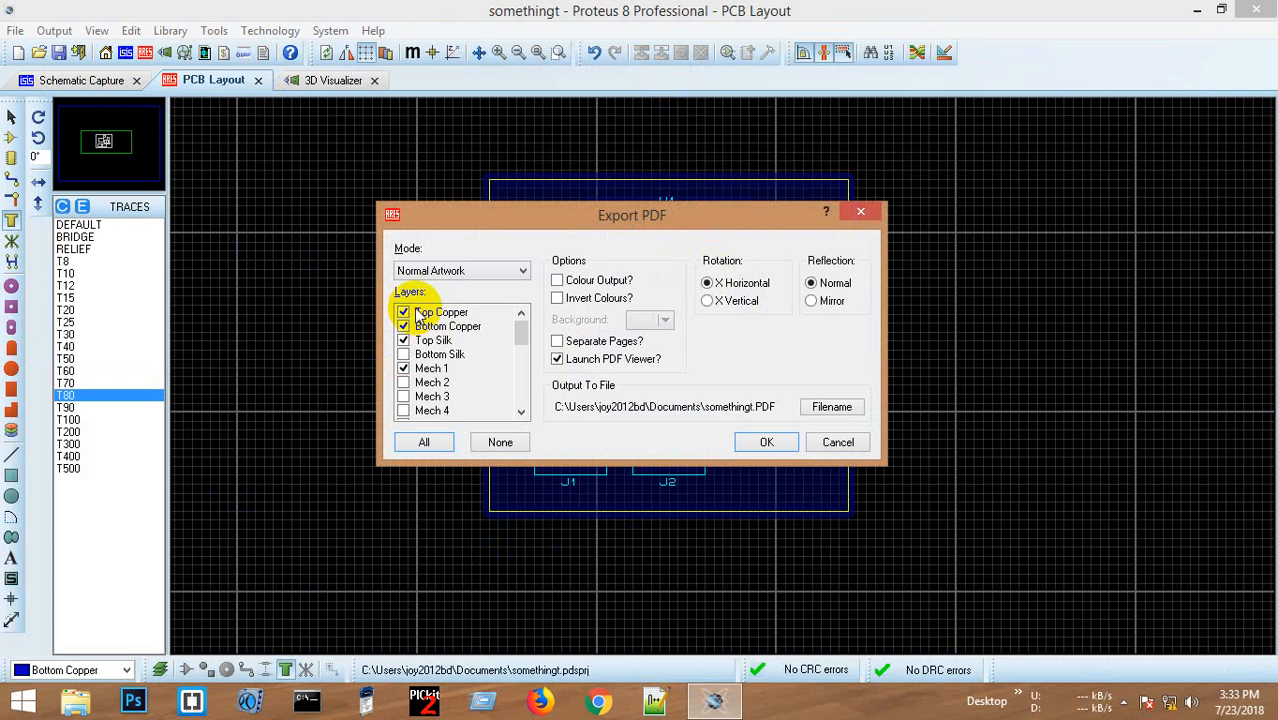
left_click_drag(592, 221, 560, 254)
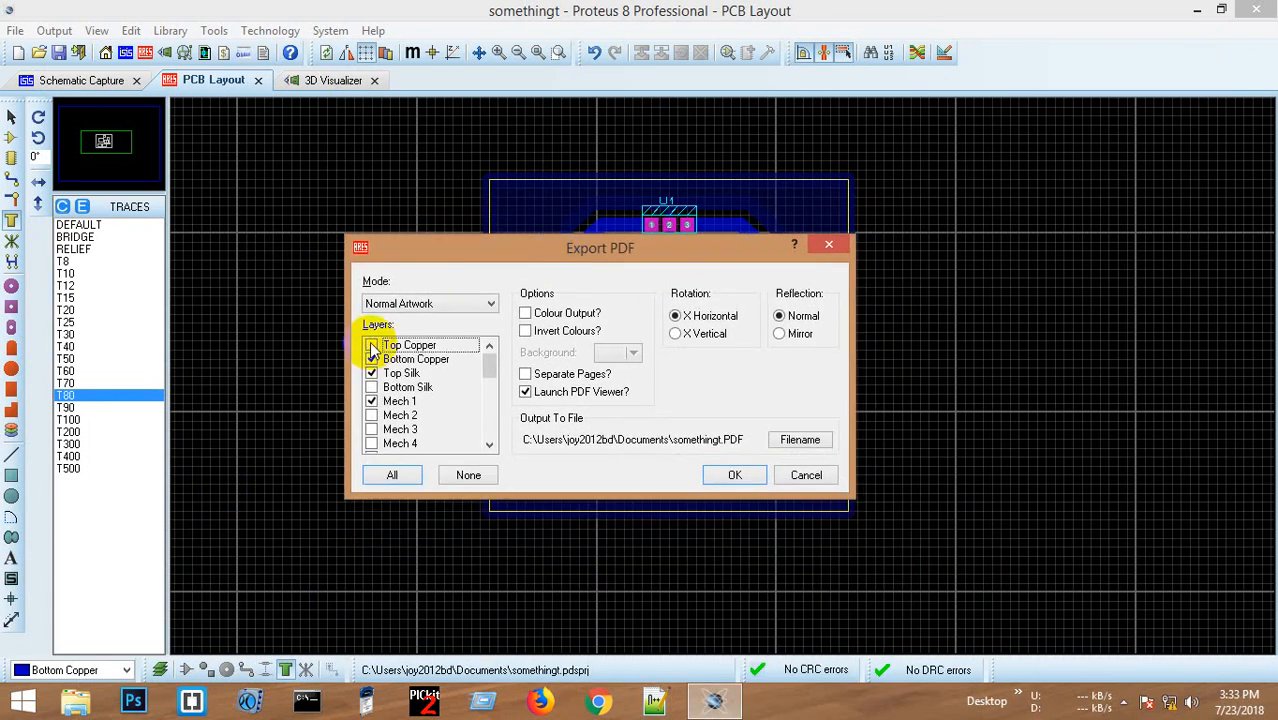
left_click(371, 359)
left_click(371, 401)
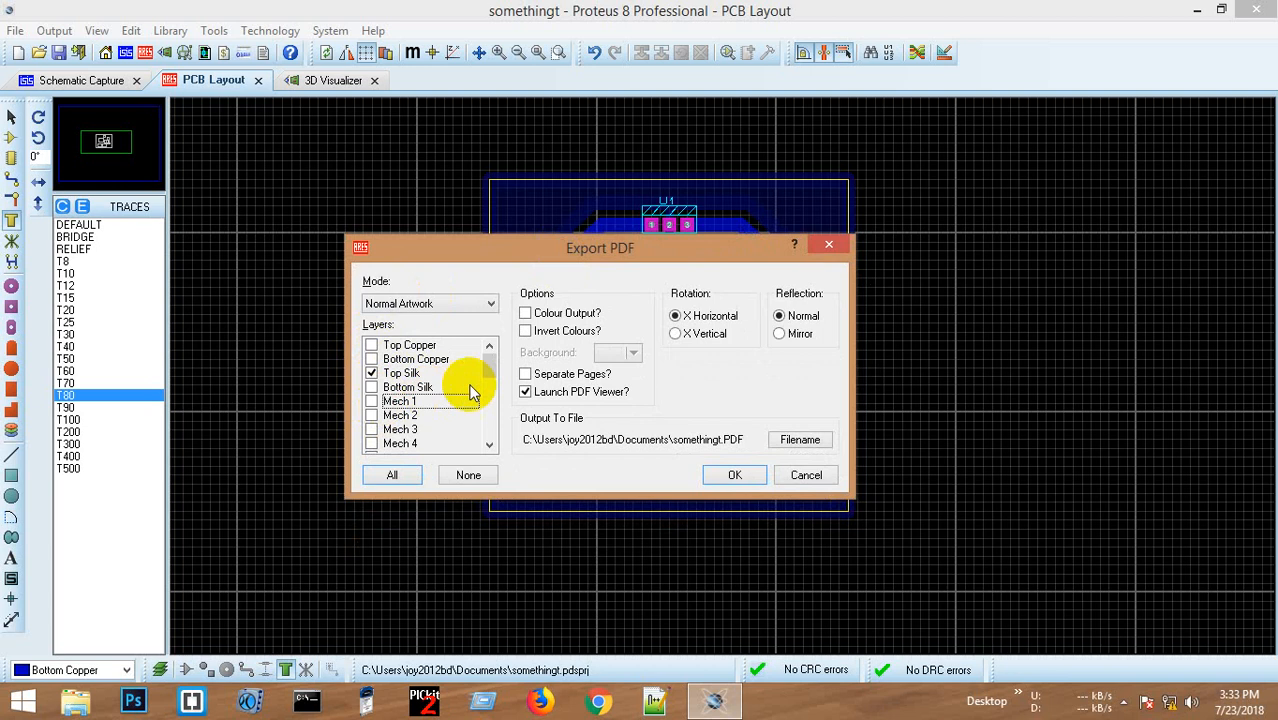
left_click_drag(488, 365, 488, 426)
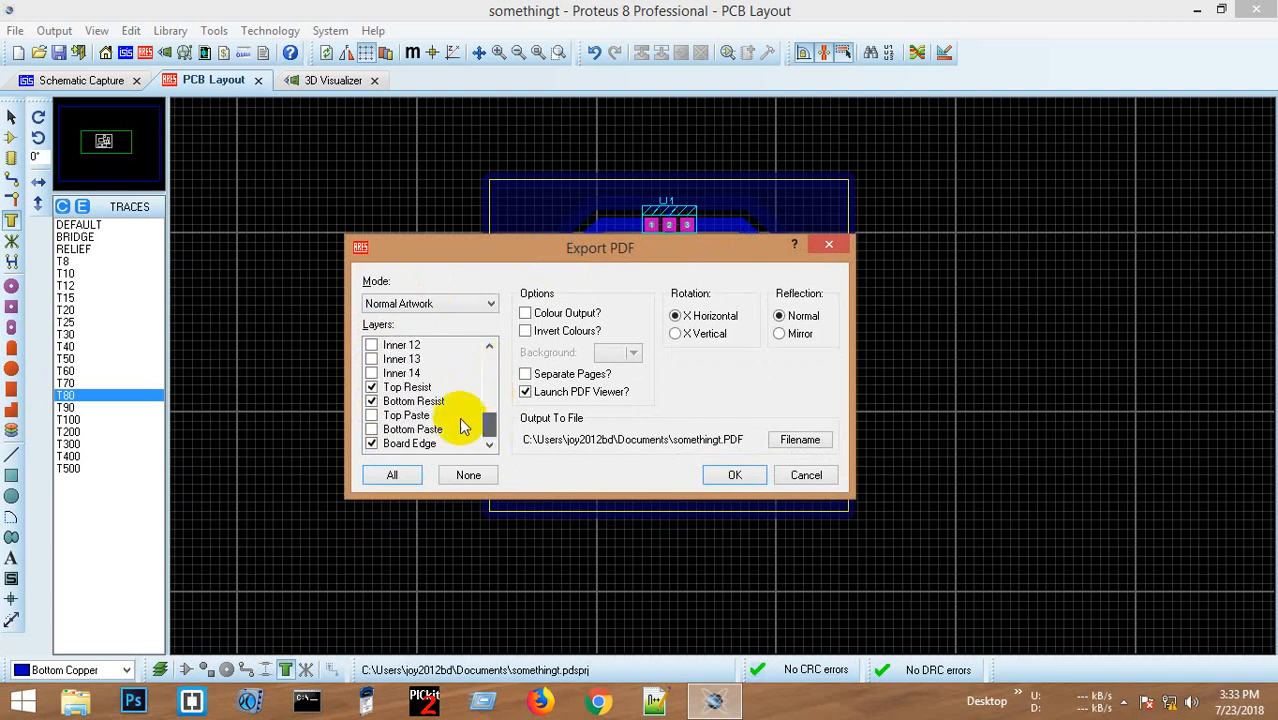
left_click(371, 401)
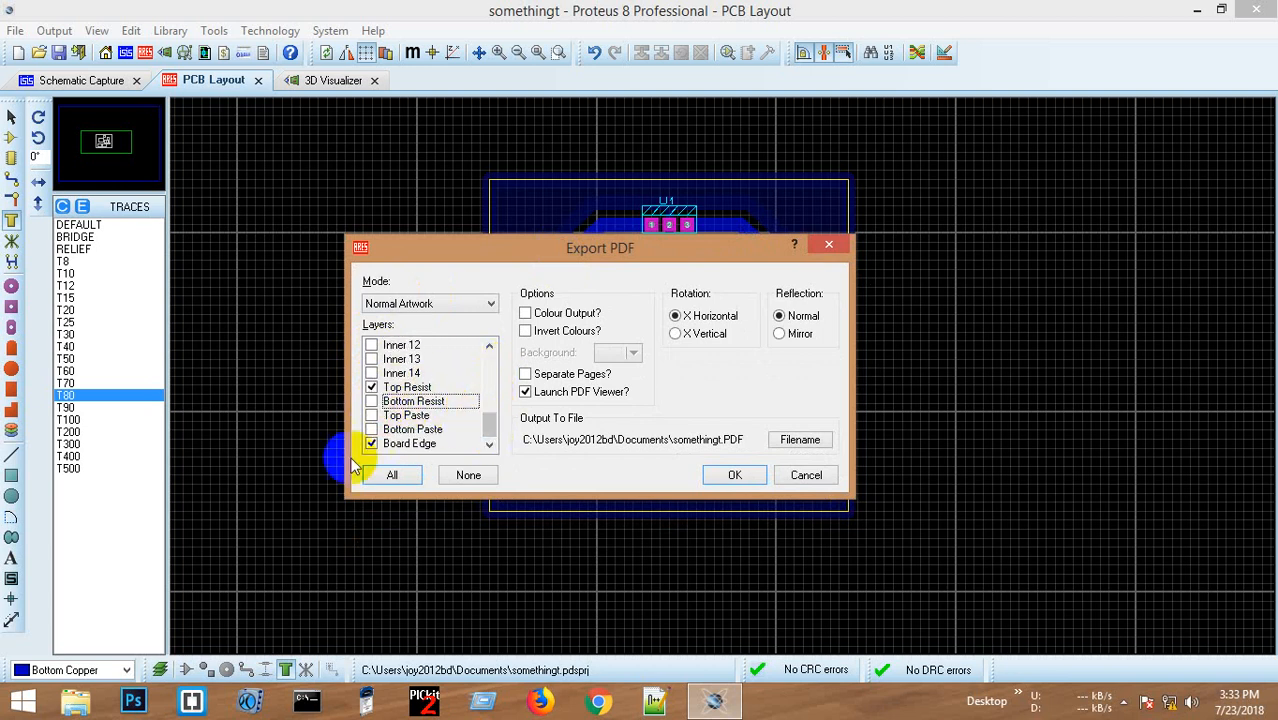
left_click(728, 475)
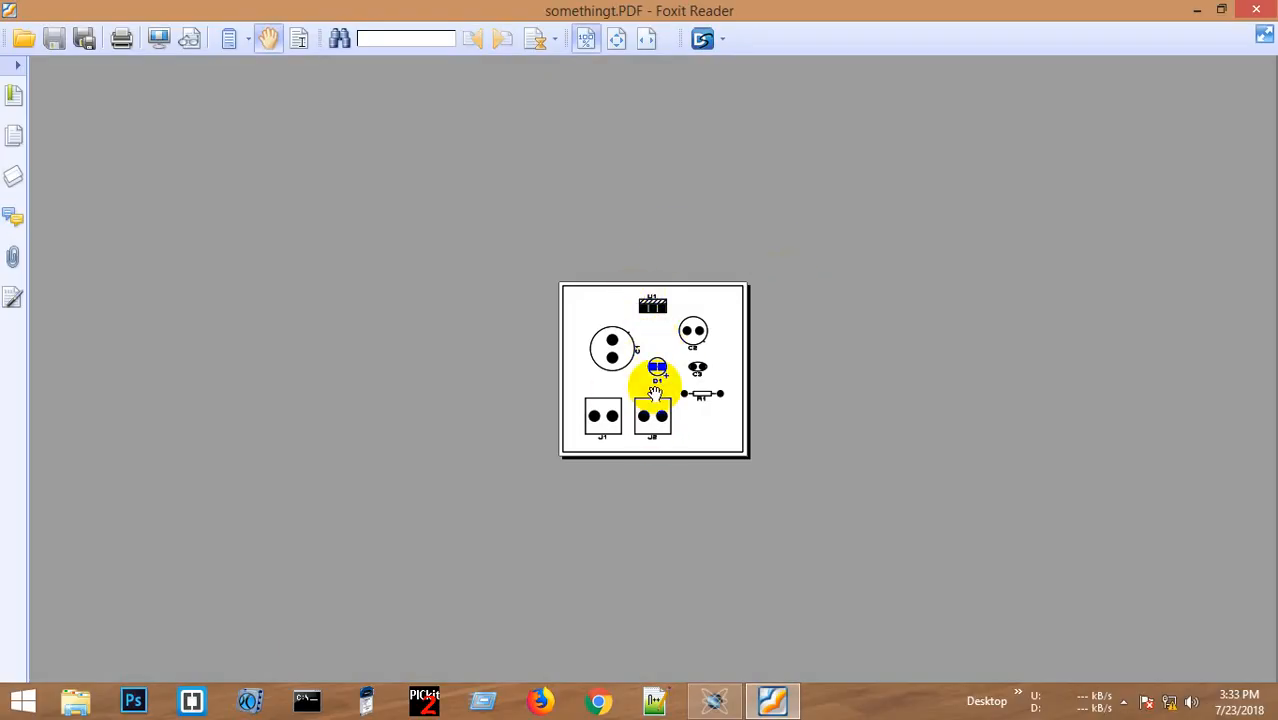
scroll(616, 348, "up", 3)
scroll(620, 355, "down", 2)
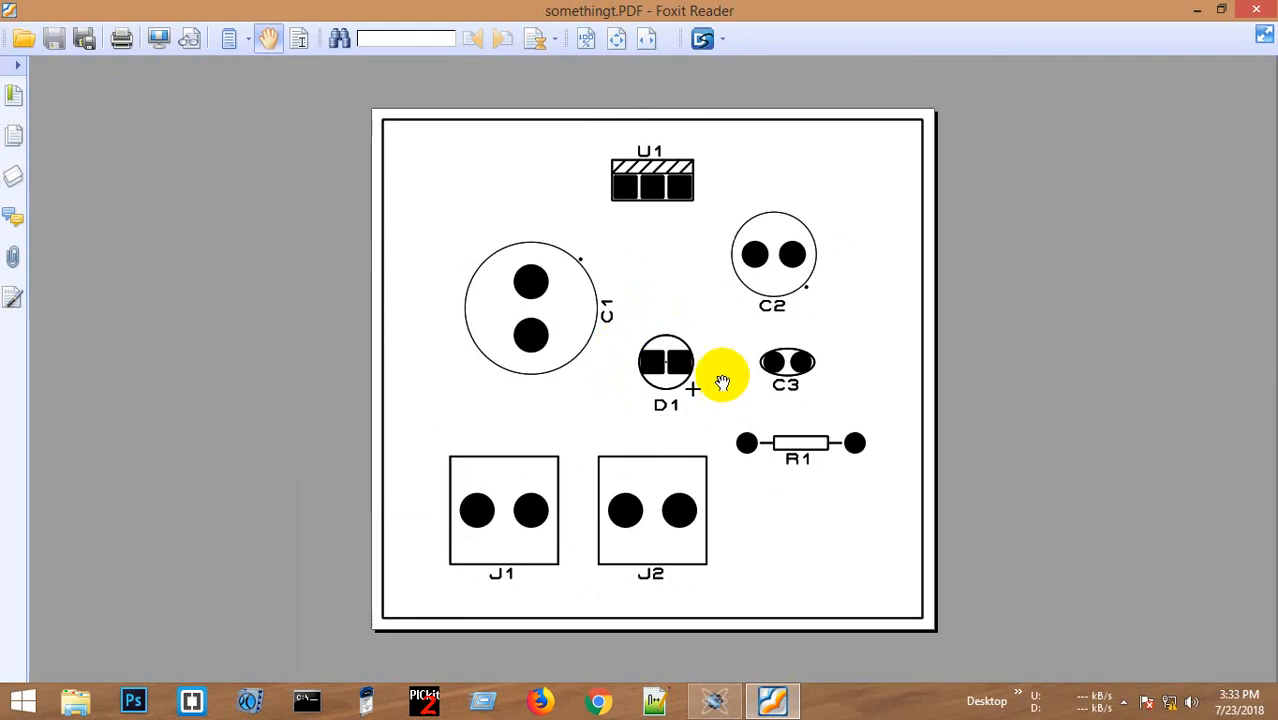